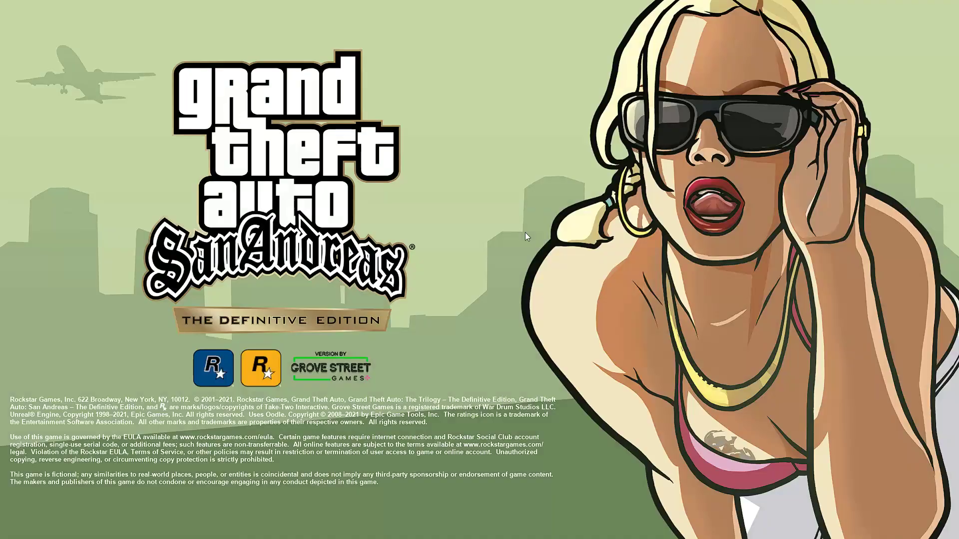
Start the game from the main menu and load into the opening BMX ride in Jefferson.
key(Return)
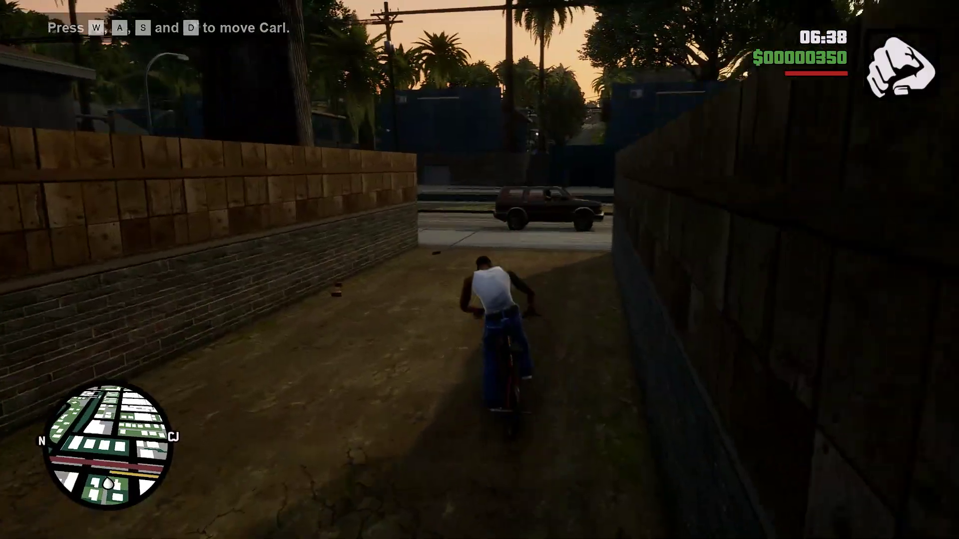
Ride the BMX out of the alley, past the taxi, over the railway tracks and past the Ideal Homies Store.
key(w)
key(d)
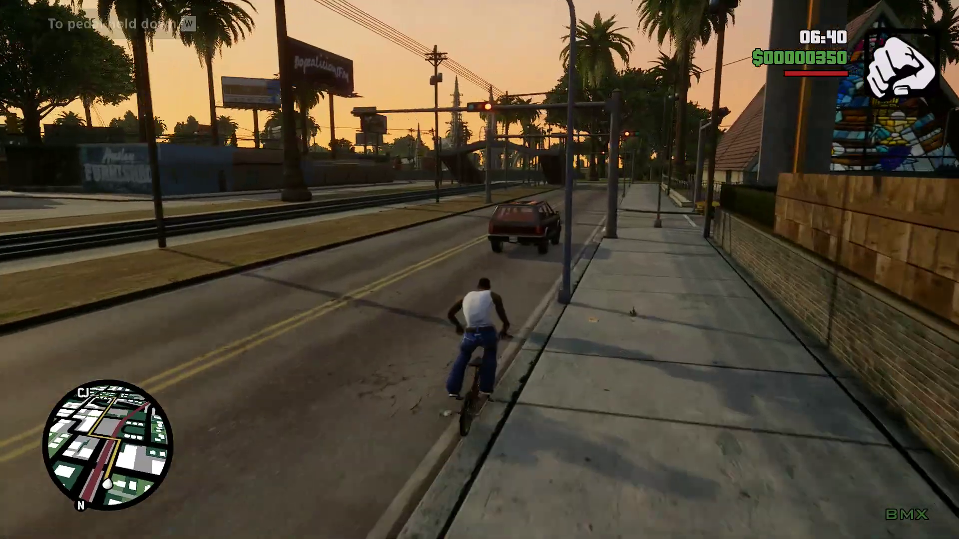
key(a)
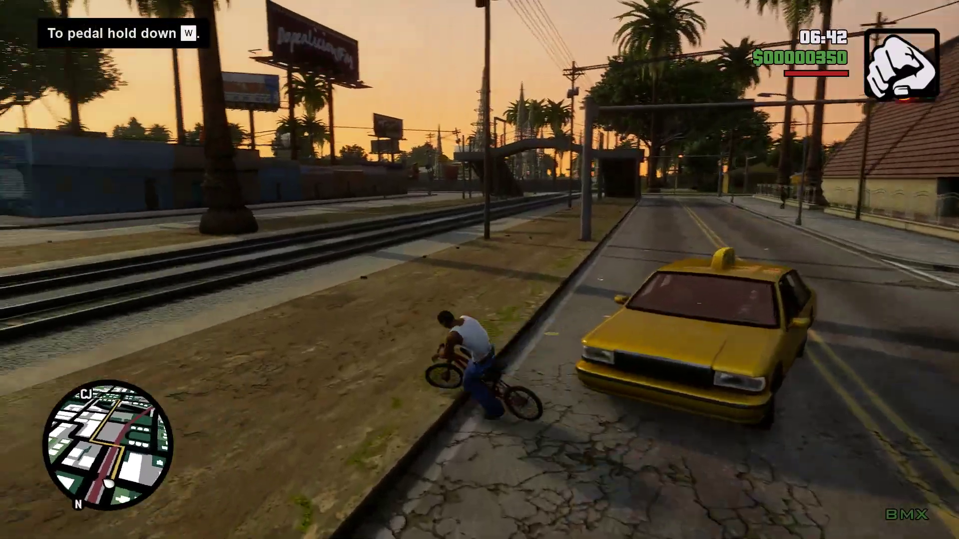
key(a)
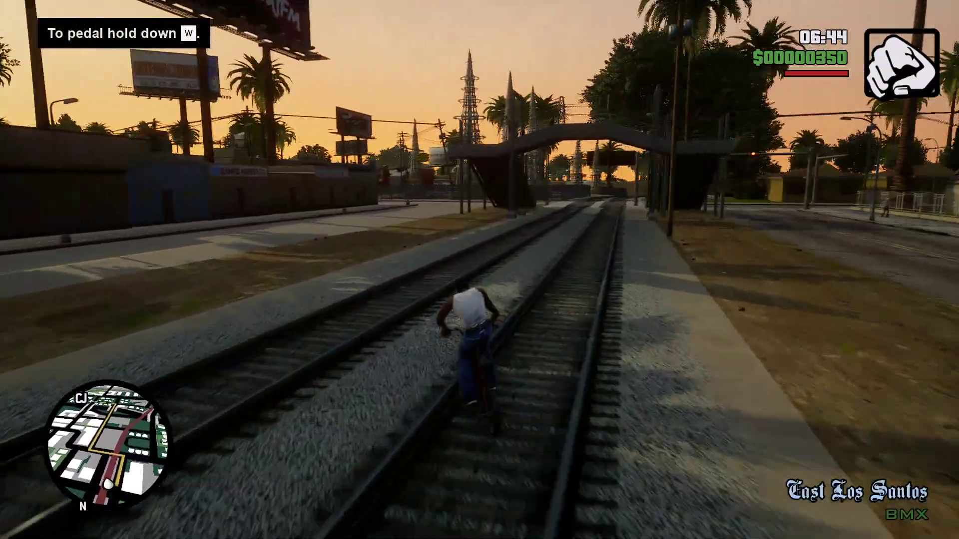
key(a)
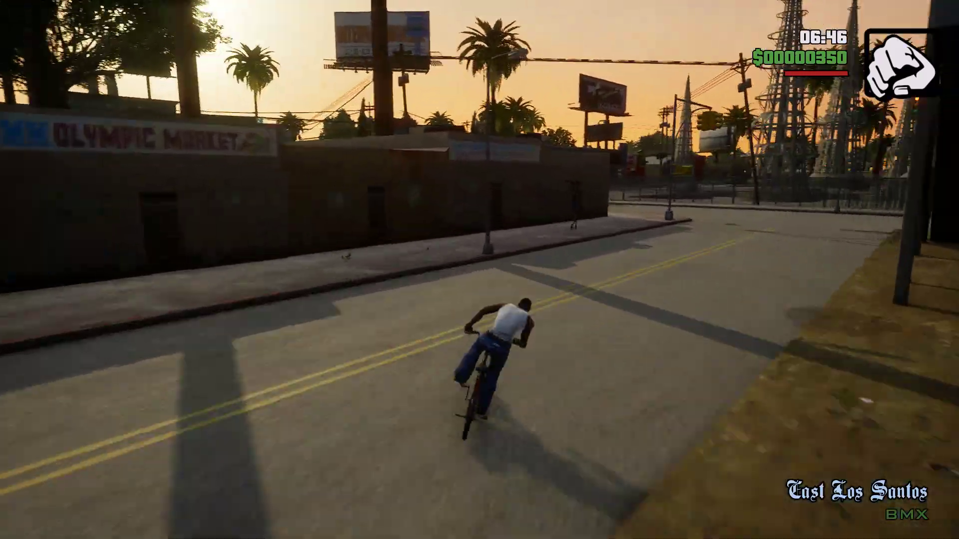
key(a)
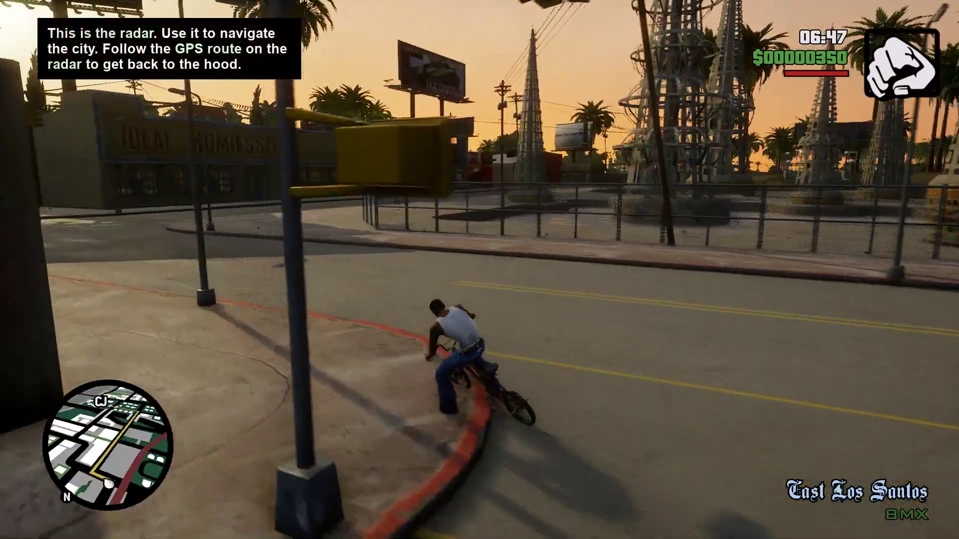
key(a)
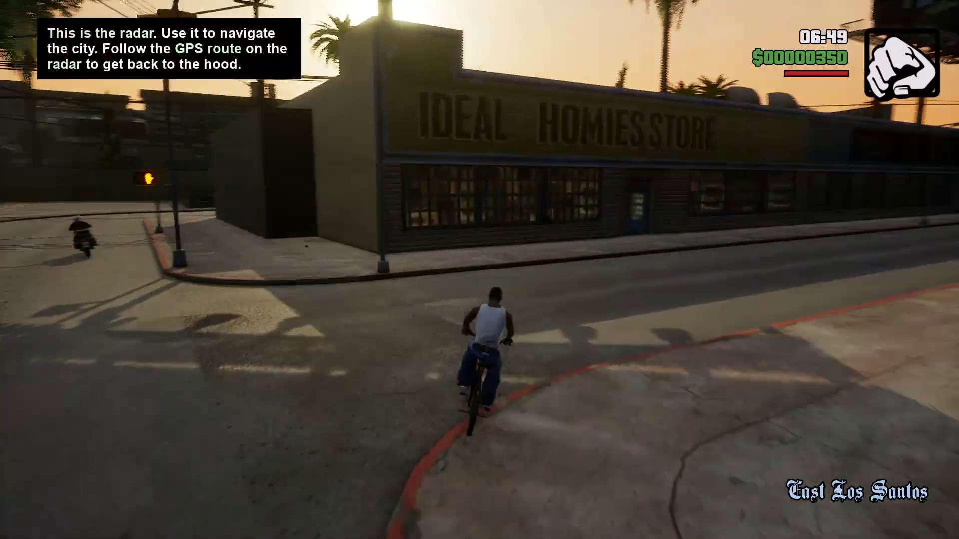
Ride down the street, across the arch bridge and onto the Ganton sidewalk.
key(w)
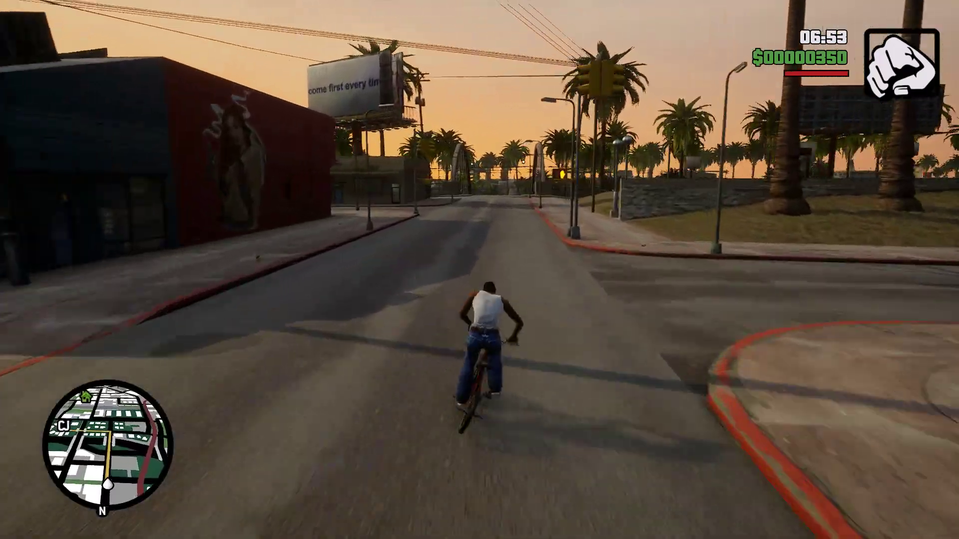
key(w)
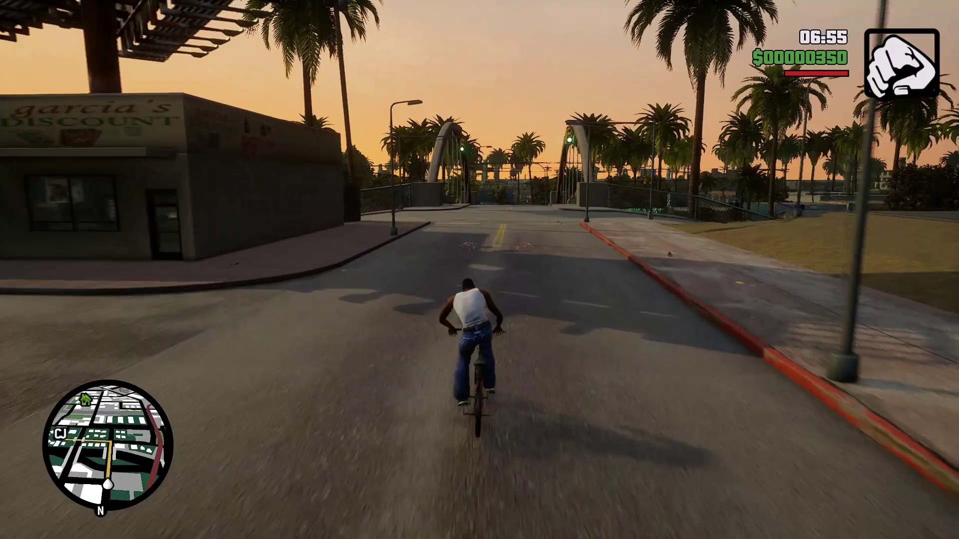
key(w)
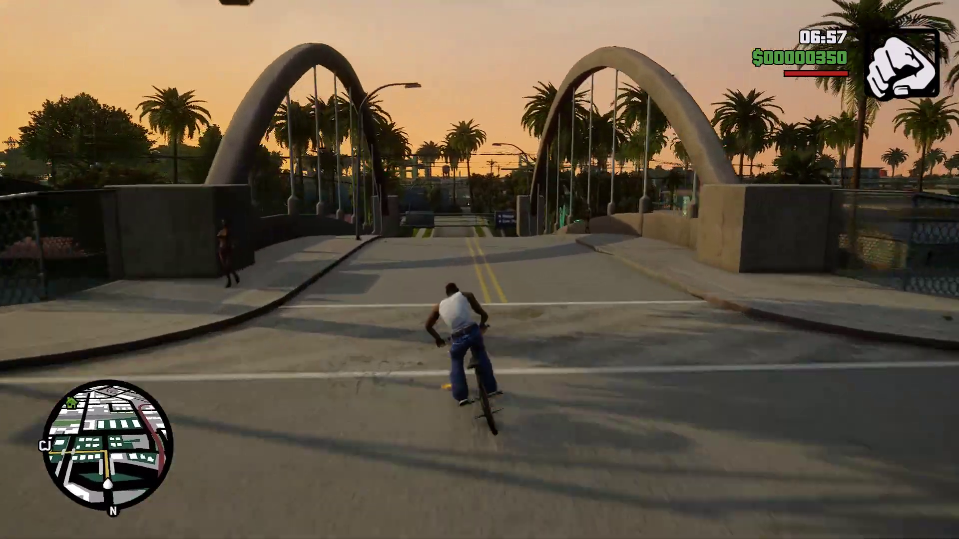
key(w)
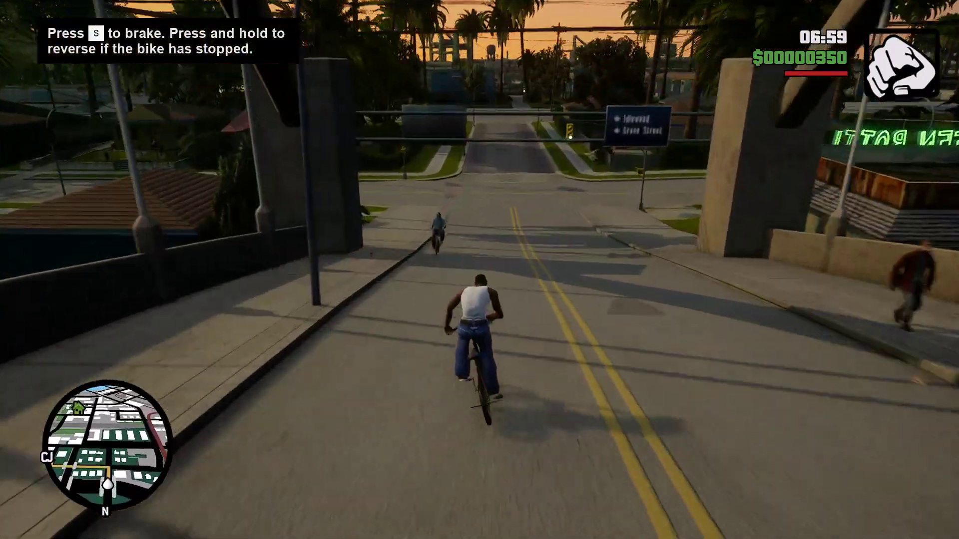
key(w)
key(a)
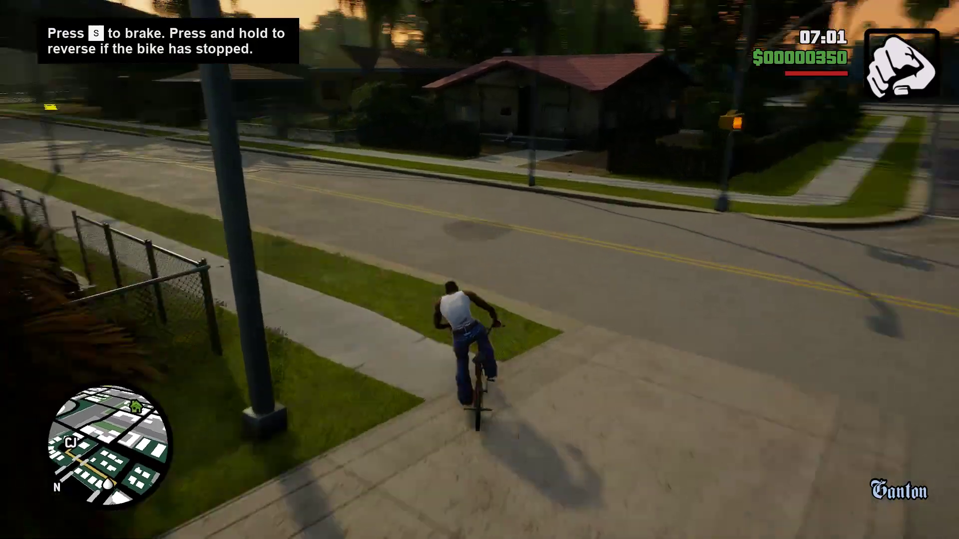
Ride under the overpass into the Grove Street cul-de-sac, dismount and walk into the red marker.
key(d)
key(w)
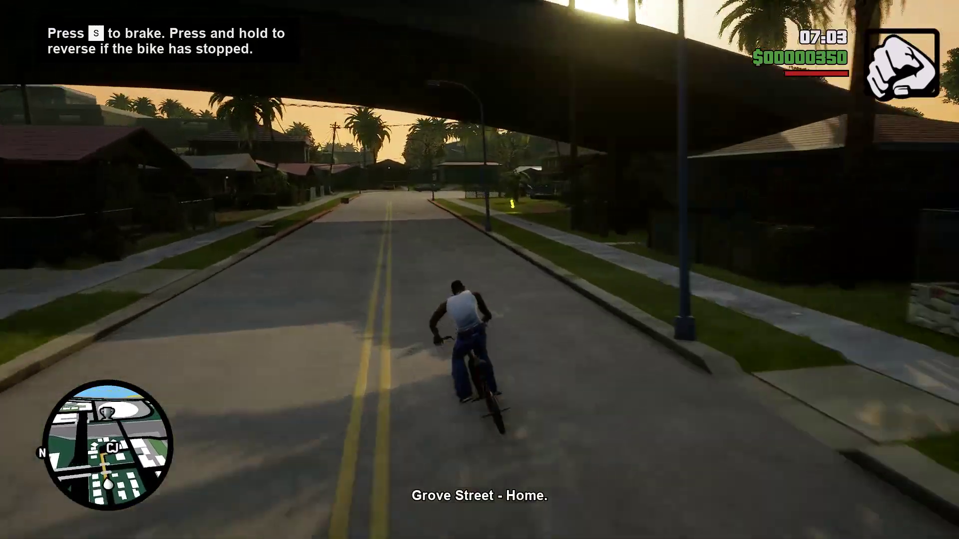
key(w)
key(w)
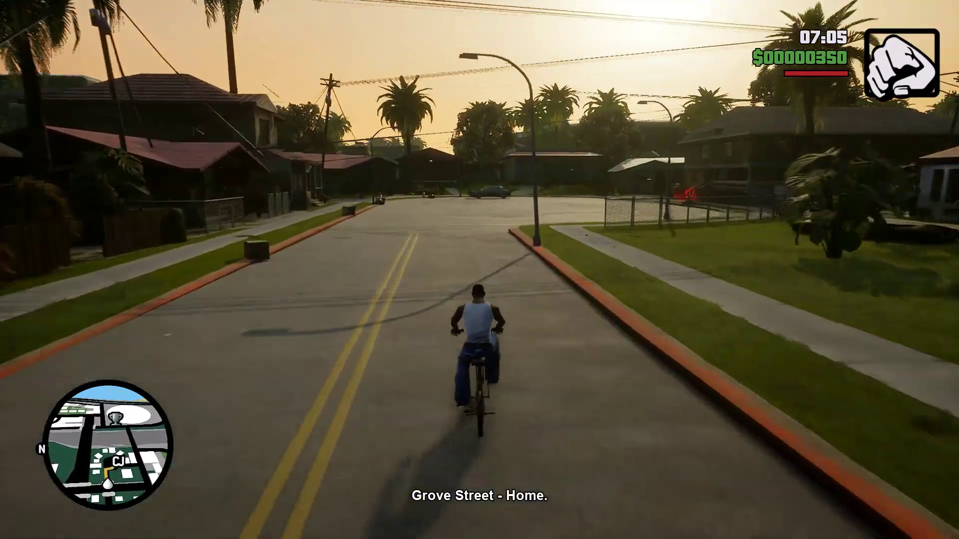
key(d)
key(w)
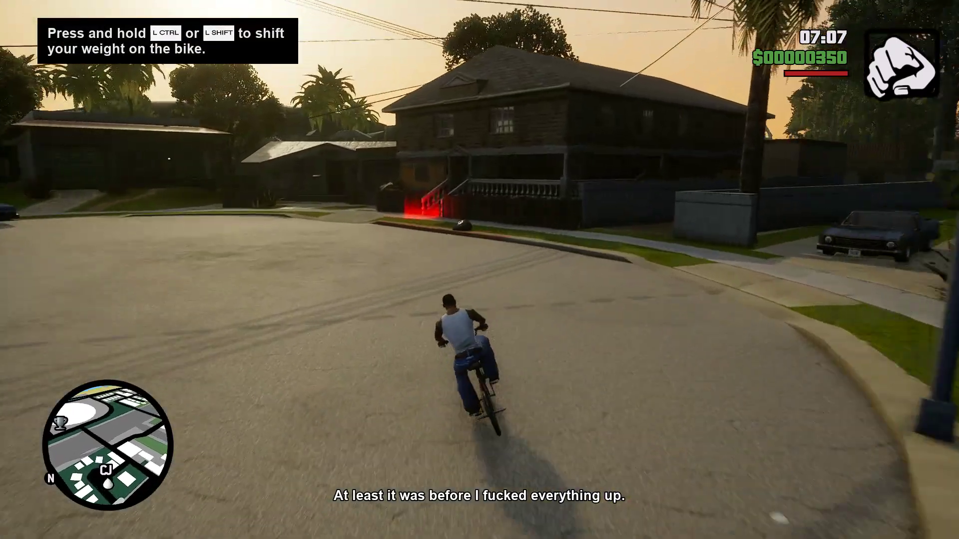
key(d)
key(w)
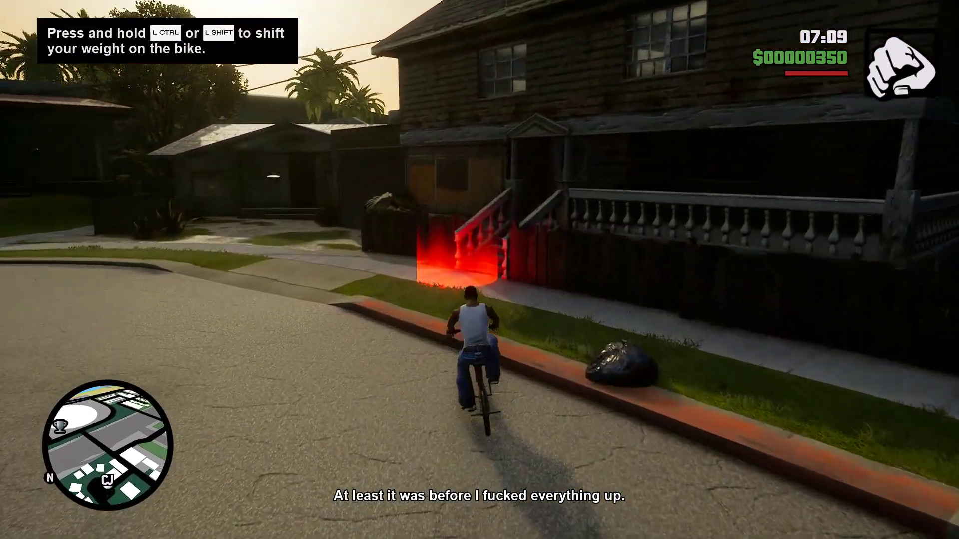
key(w)
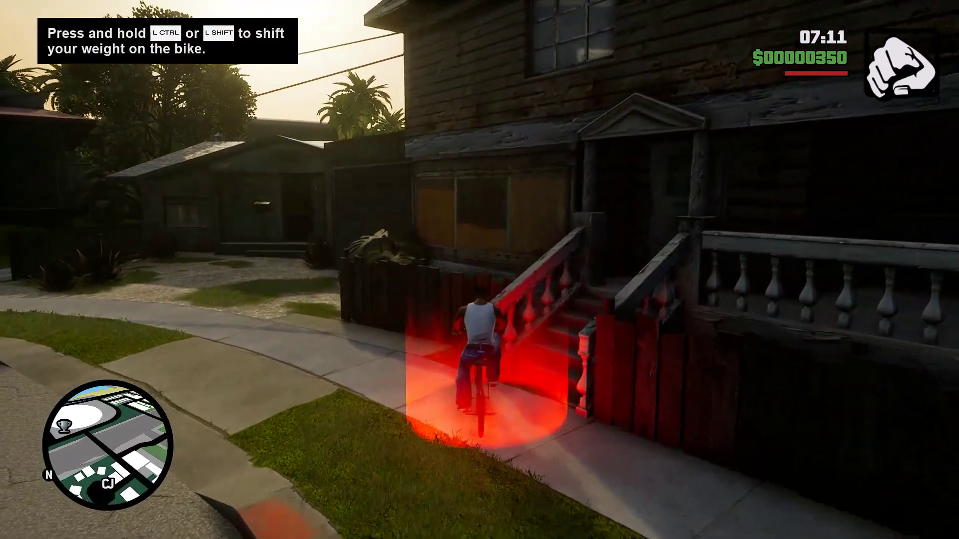
key(s)
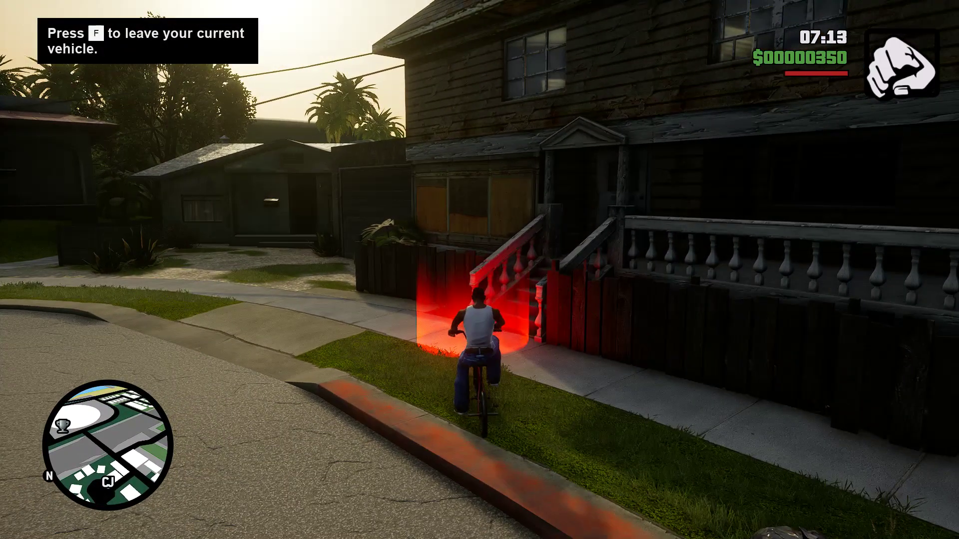
key(w)
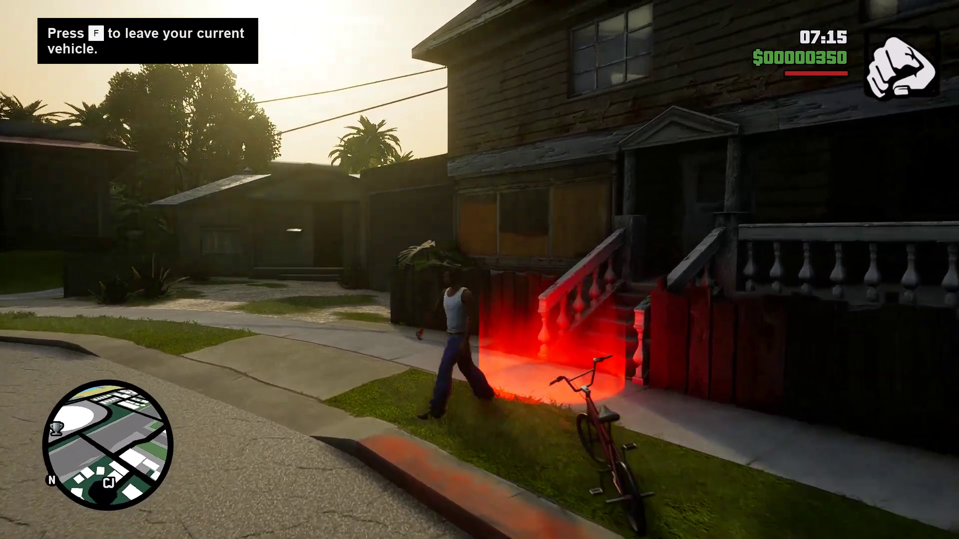
key(w)
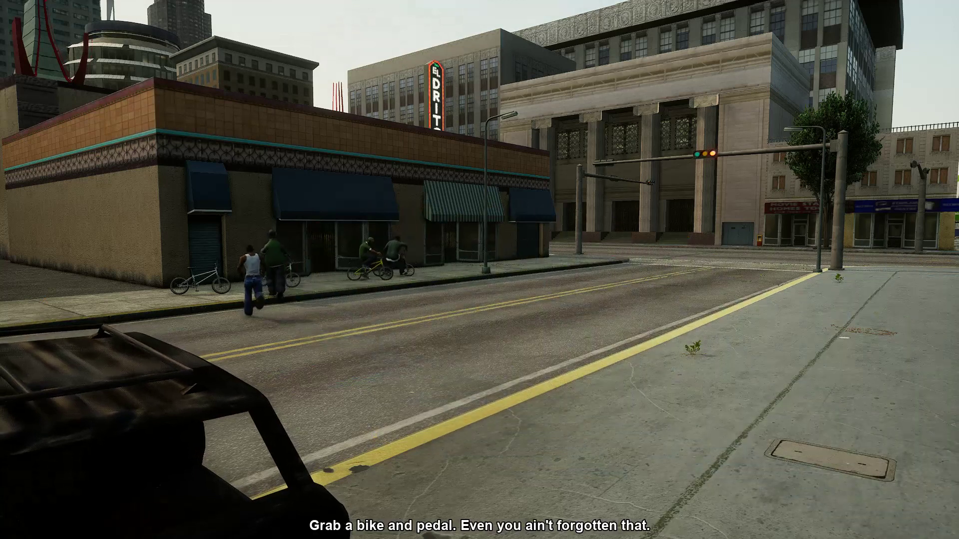
Mount the BMX and ride with the crew past the theater and down the long straight street.
key(f)
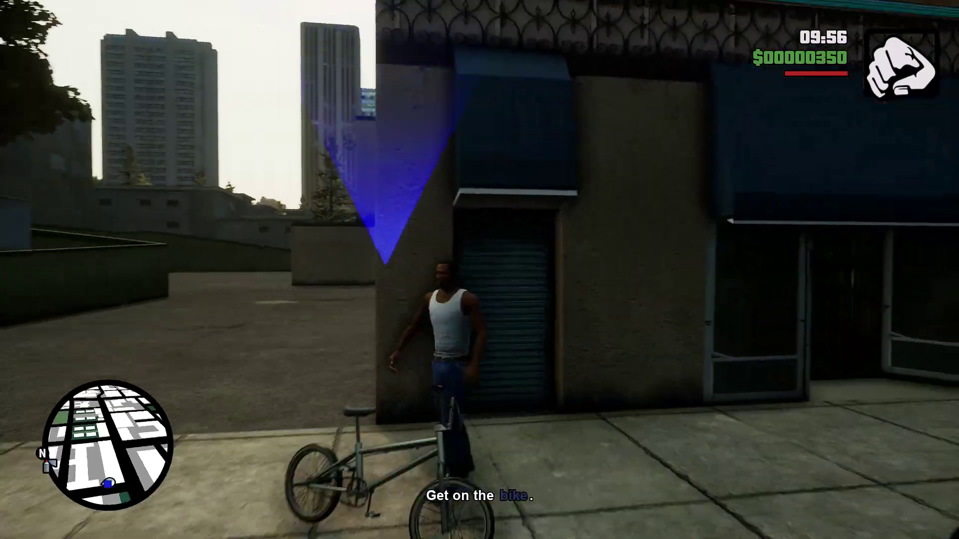
key(w)
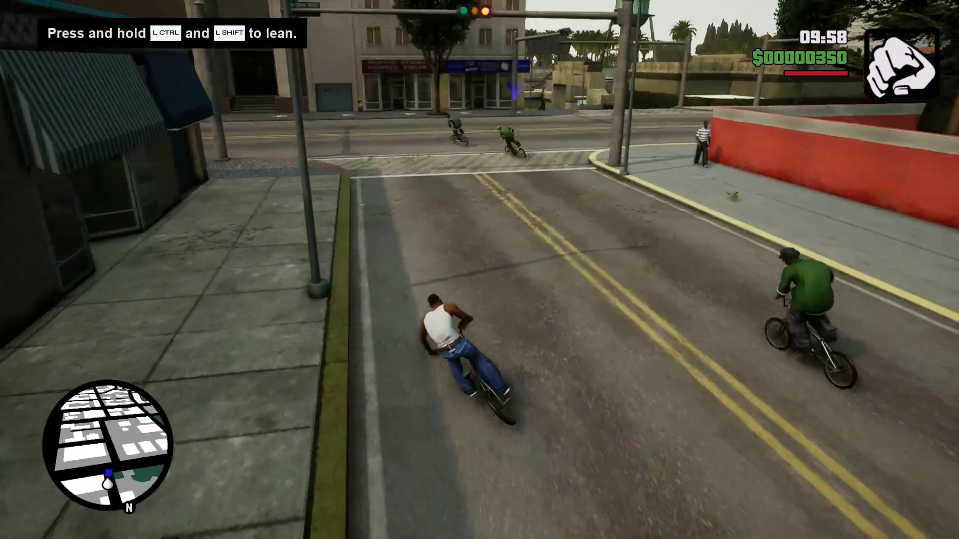
key(a)
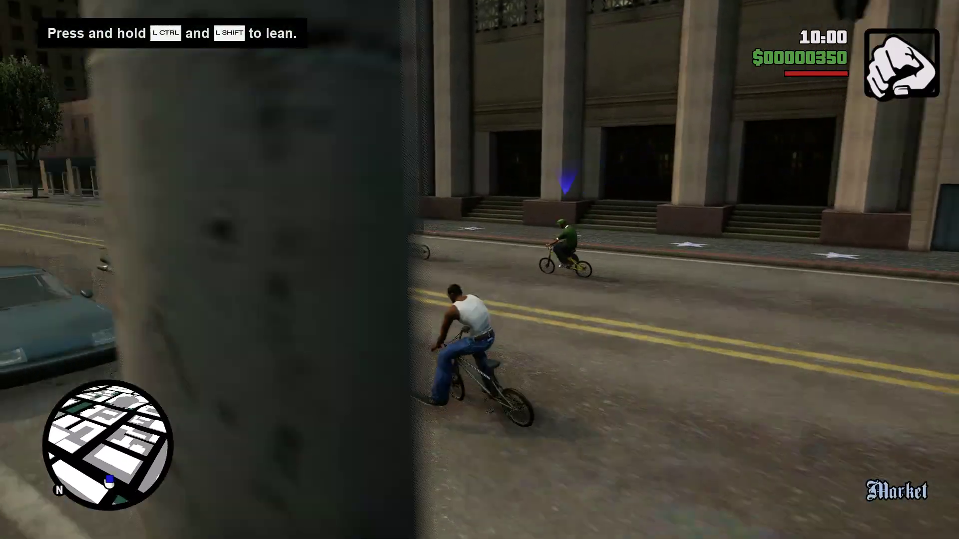
key(a)
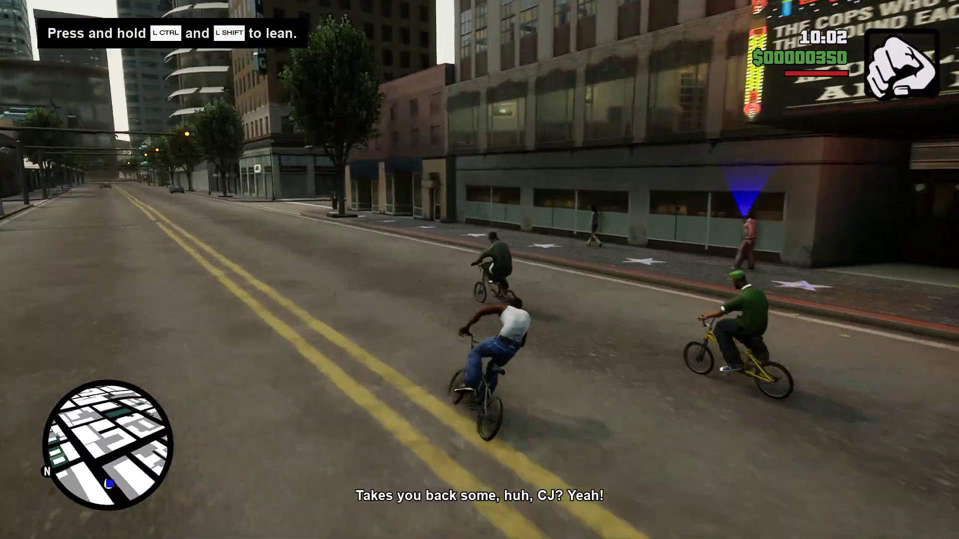
key(a)
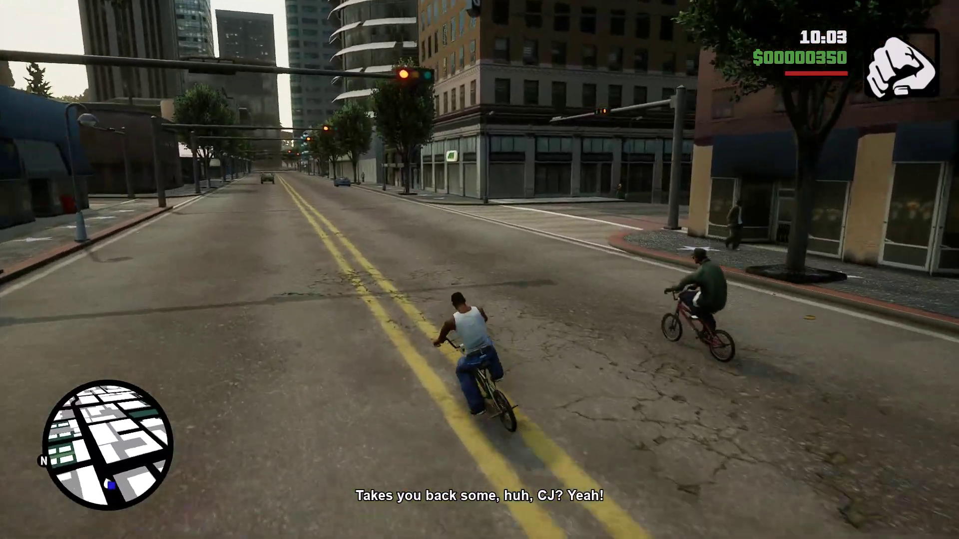
key(d)
key(a)
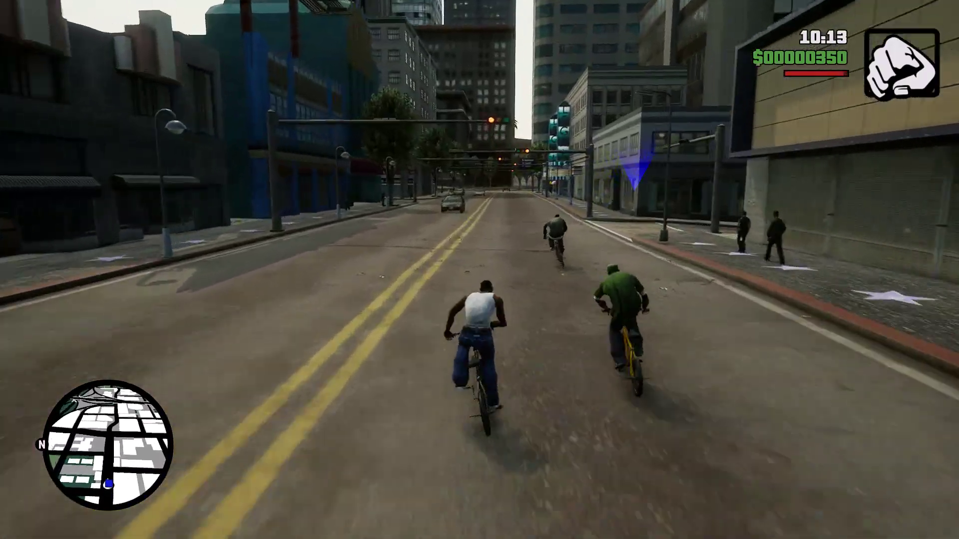
key(d)
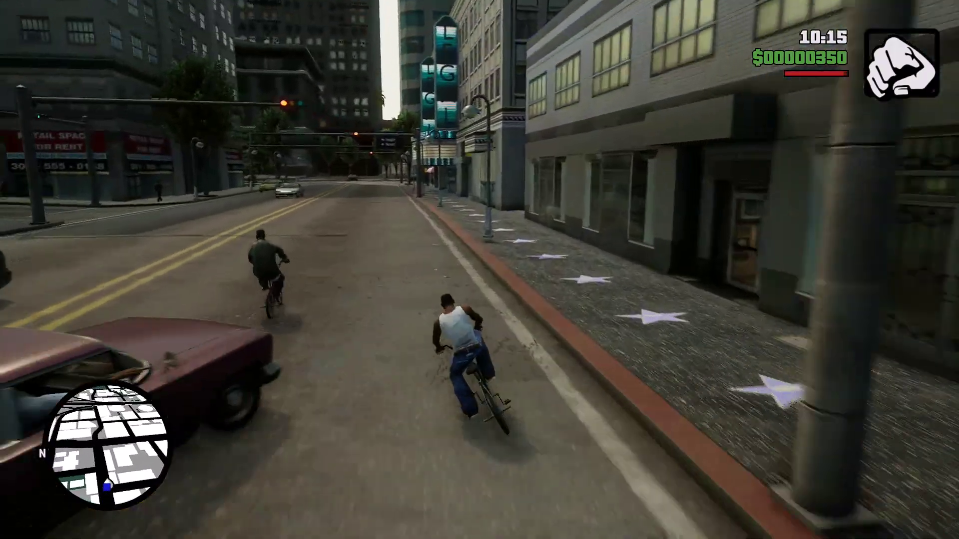
key(d)
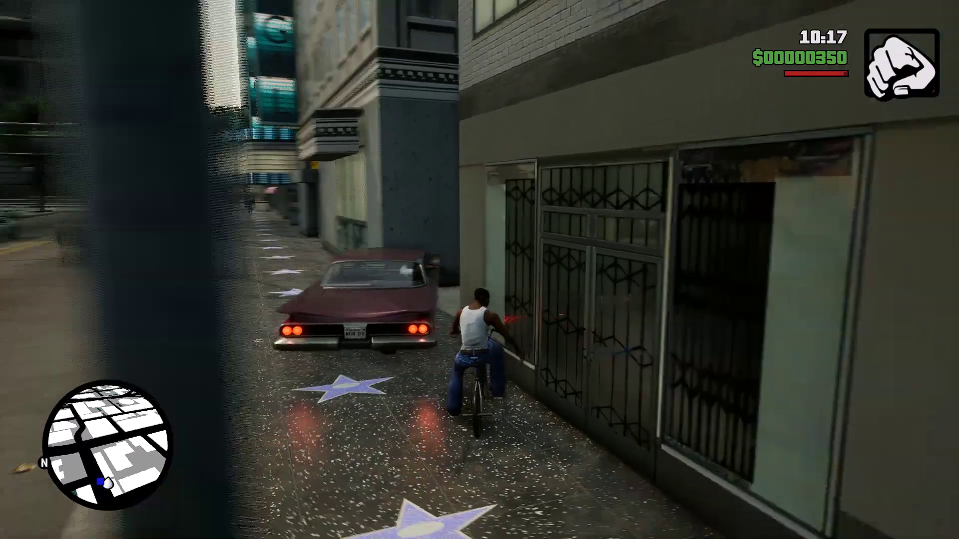
key(a)
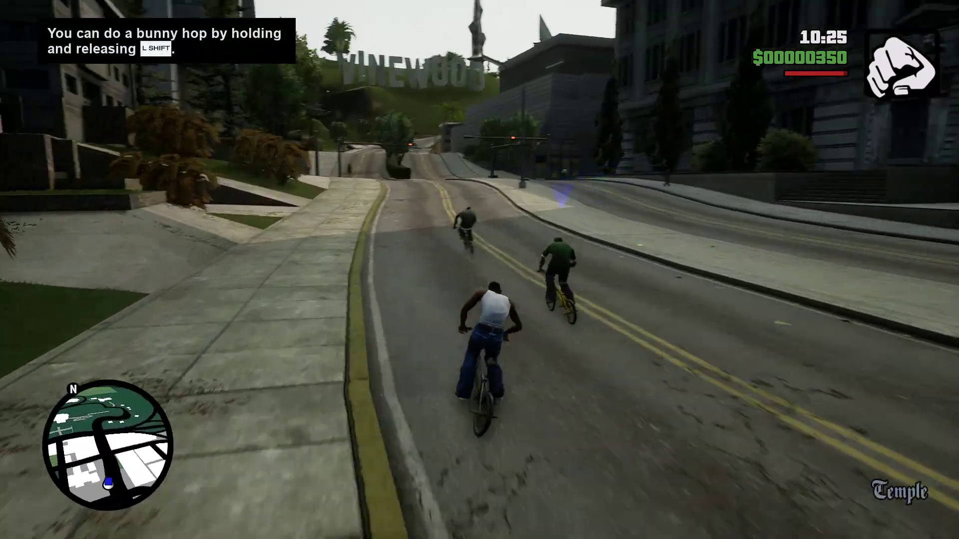
Follow Sweet up the streets and along the curving road into the parking lot under the freeway.
key(w)
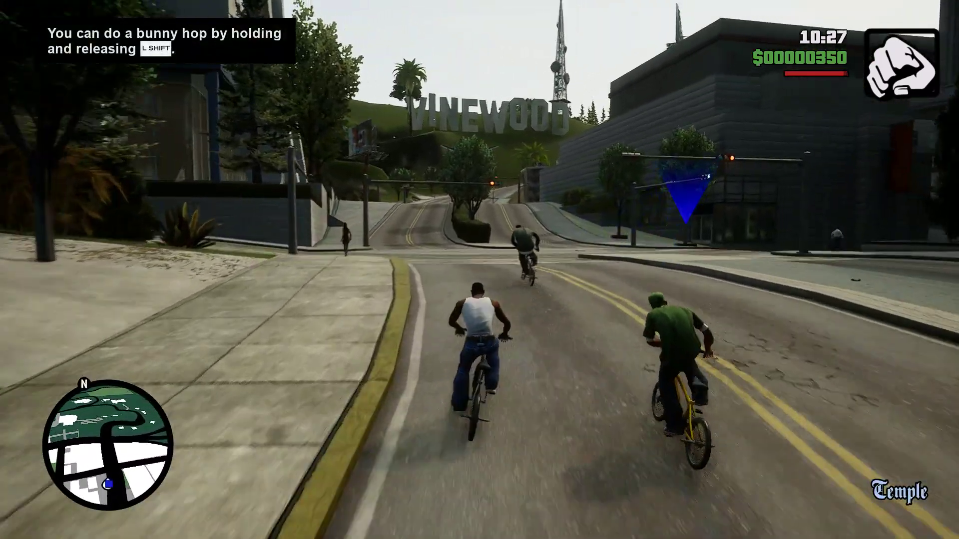
key(d)
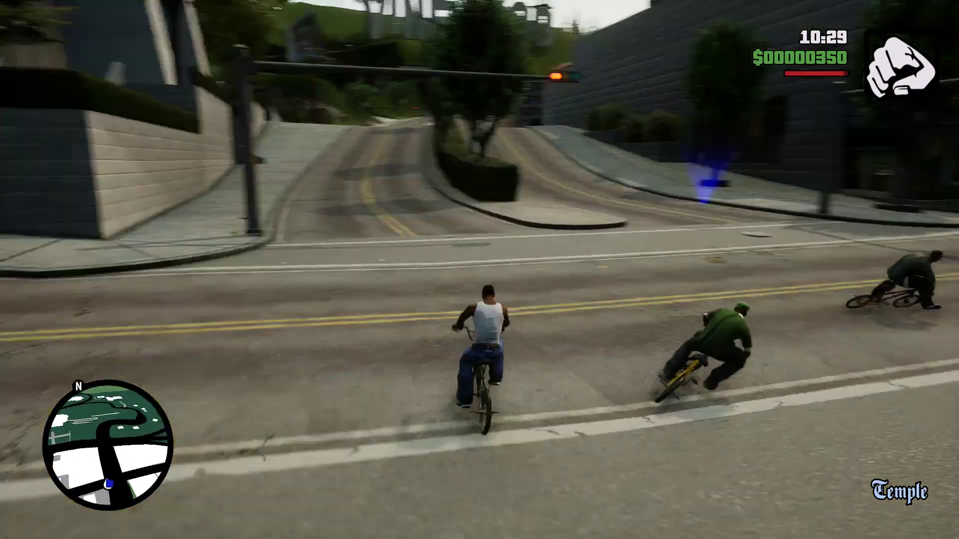
key(w)
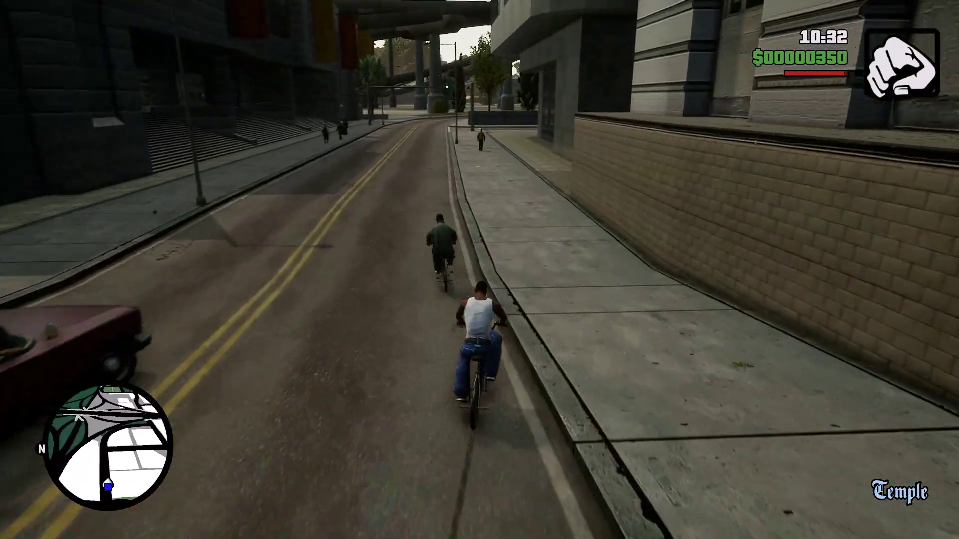
key(w)
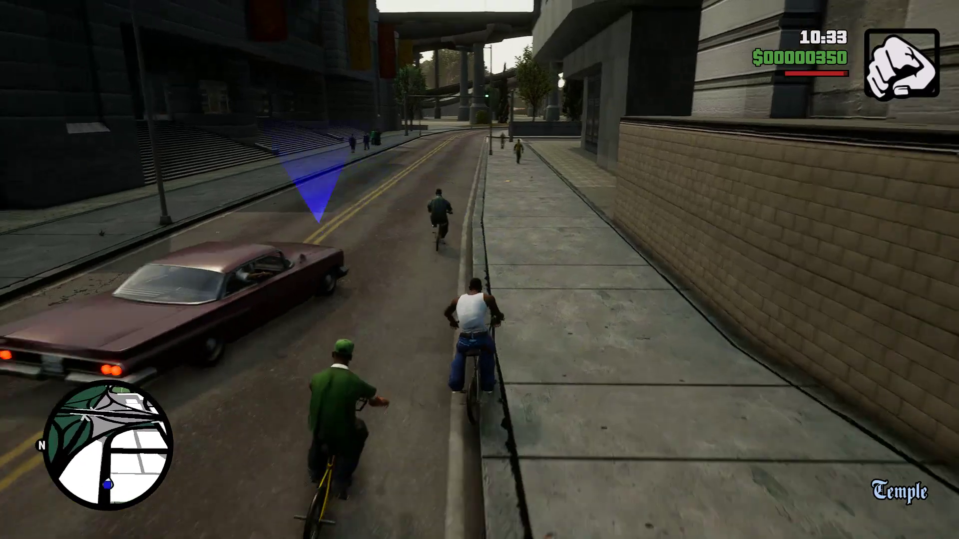
key(w)
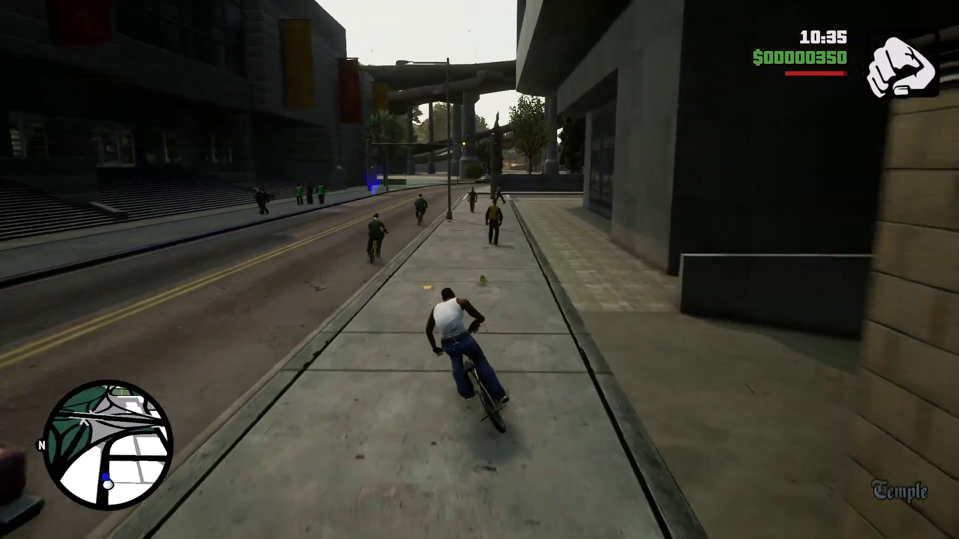
key(w)
key(w)
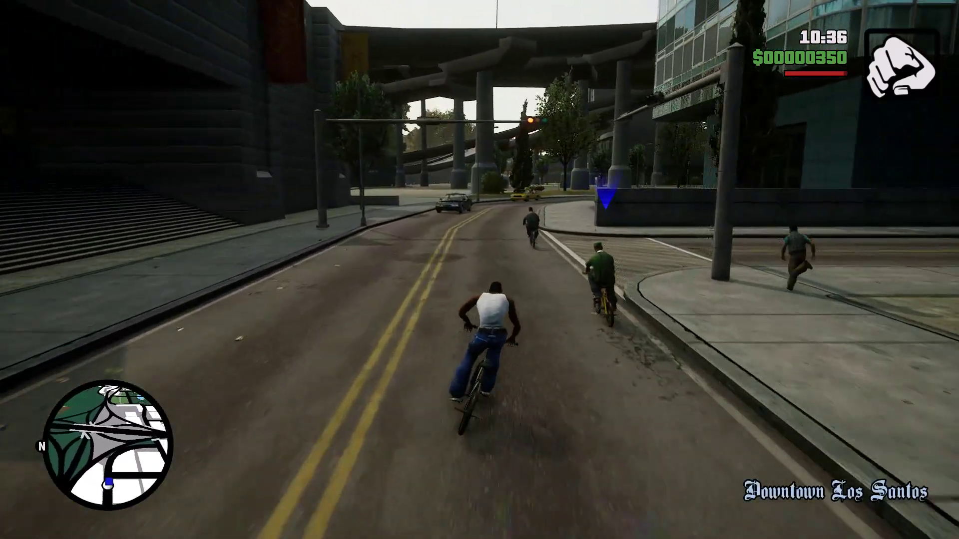
key(w)
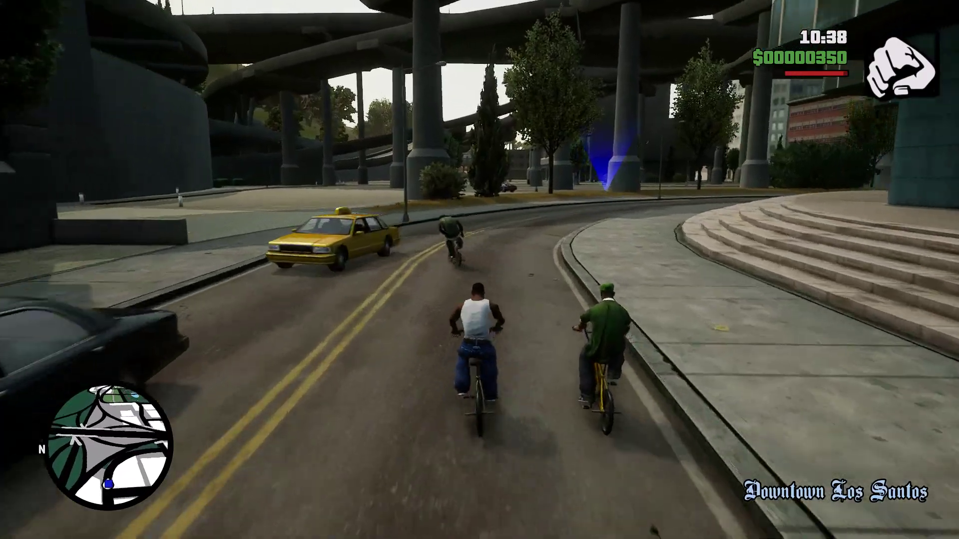
key(w)
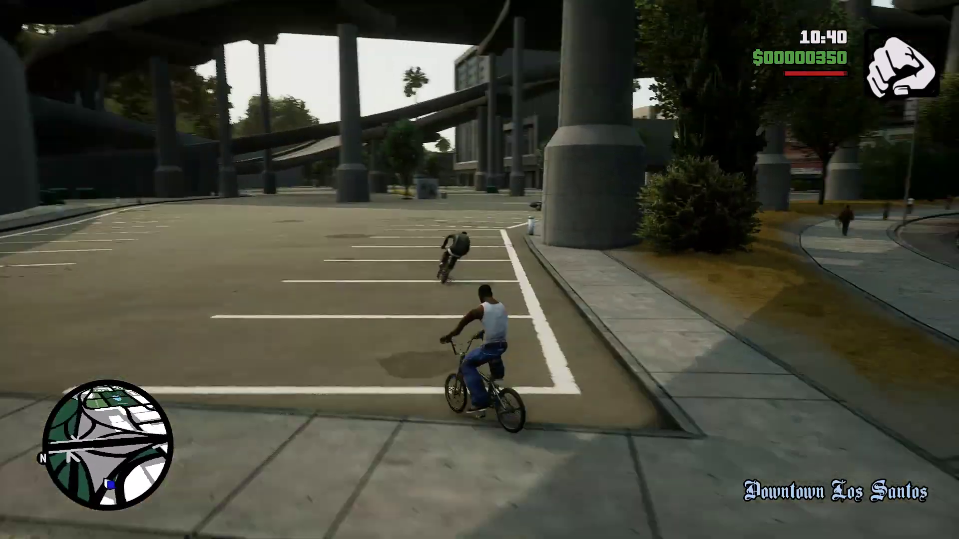
key(w)
key(w)
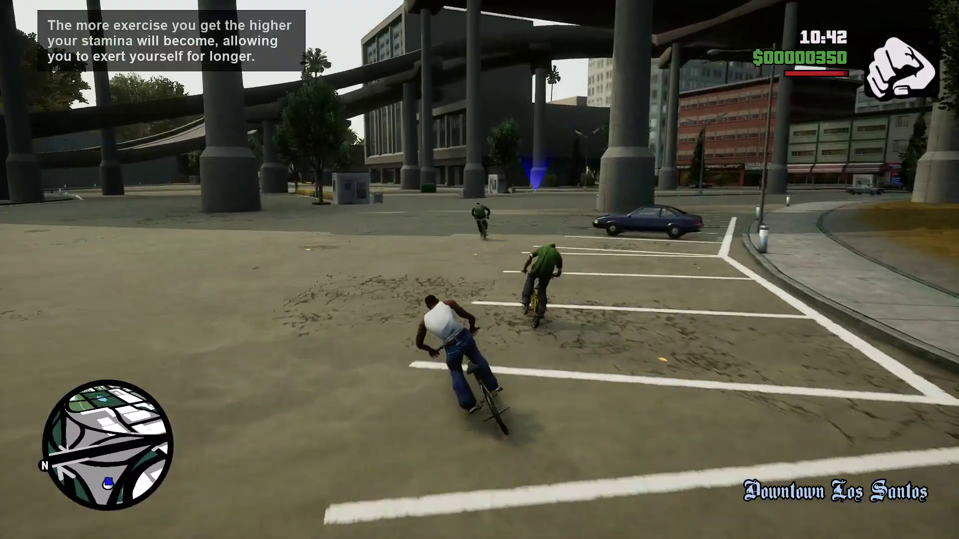
Ride across the parking lot after Ryder and hop the curb into the covered alley.
key(a)
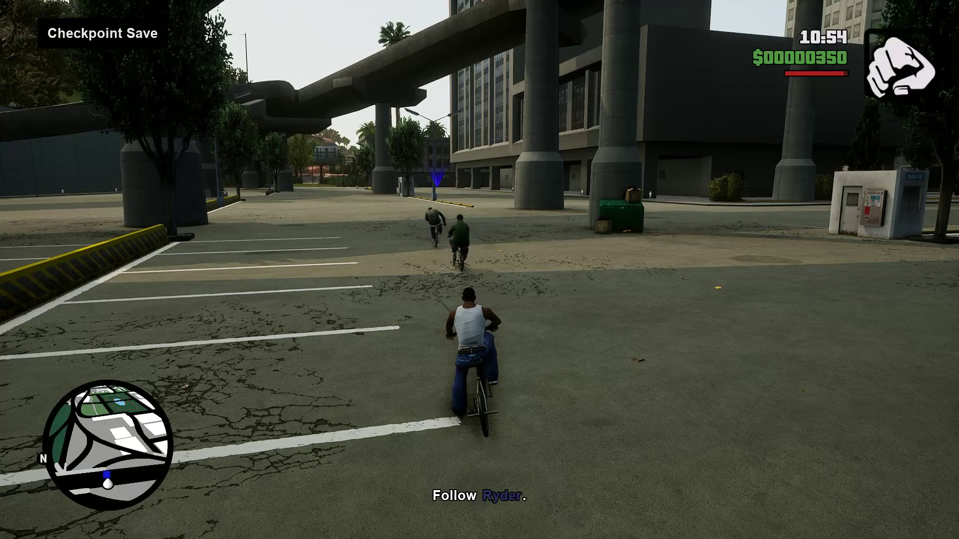
key(w)
key(a)
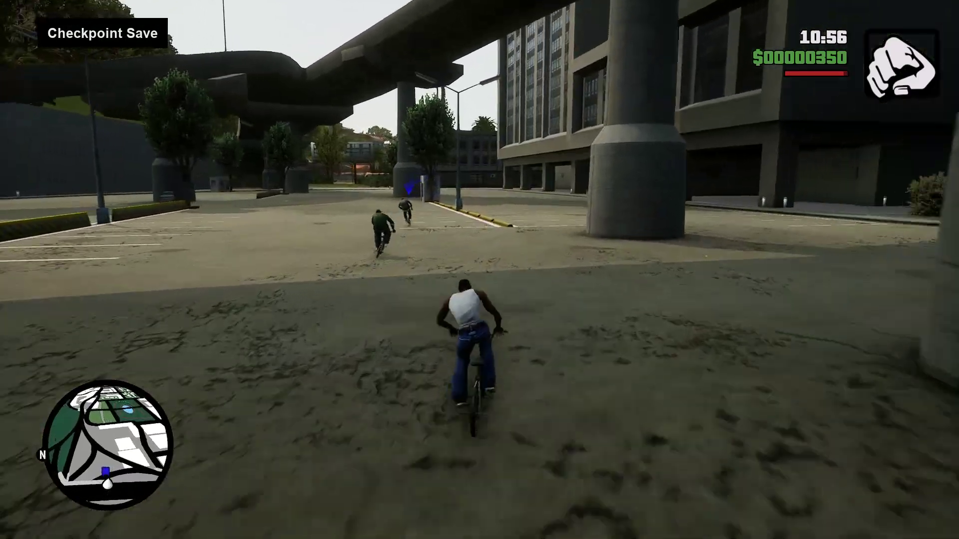
key(w)
key(d)
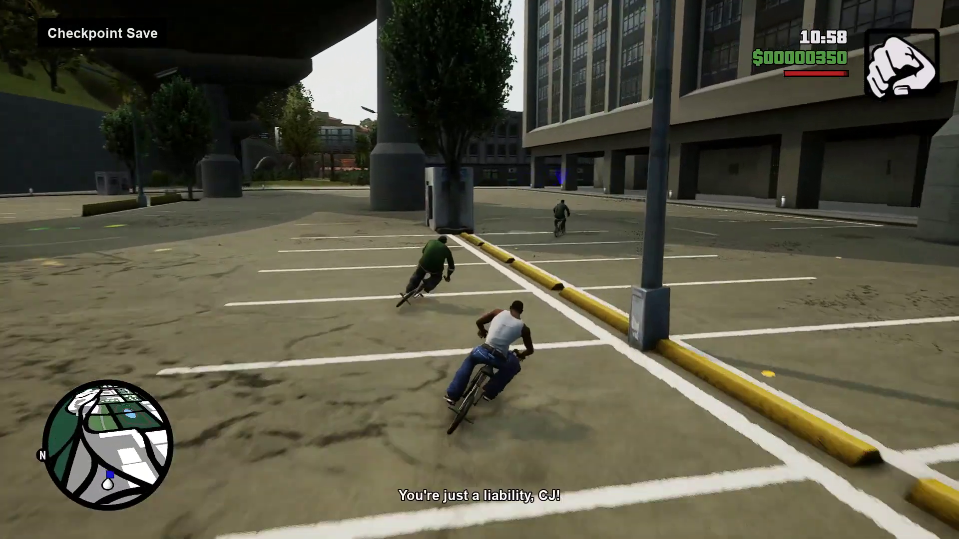
key(w)
key(d)
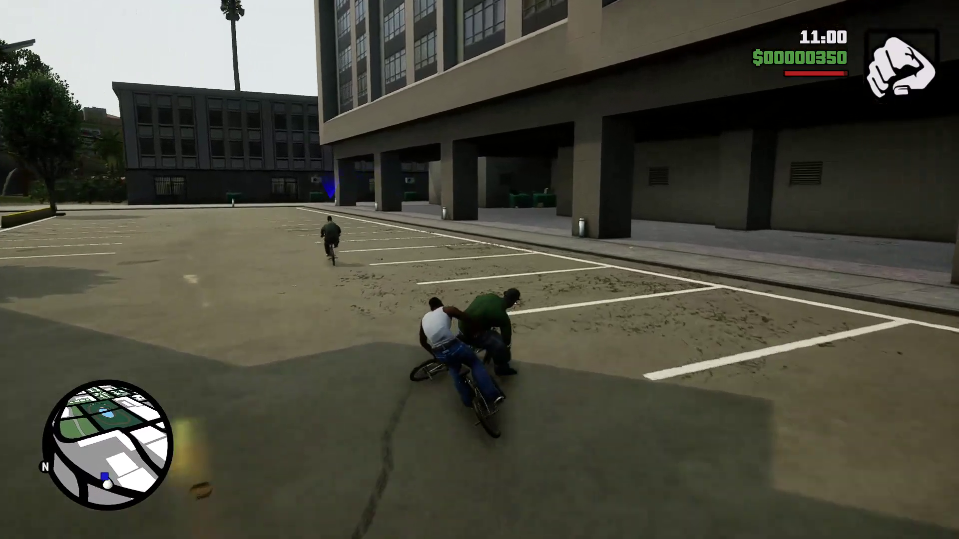
key(w)
key(a)
key(d)
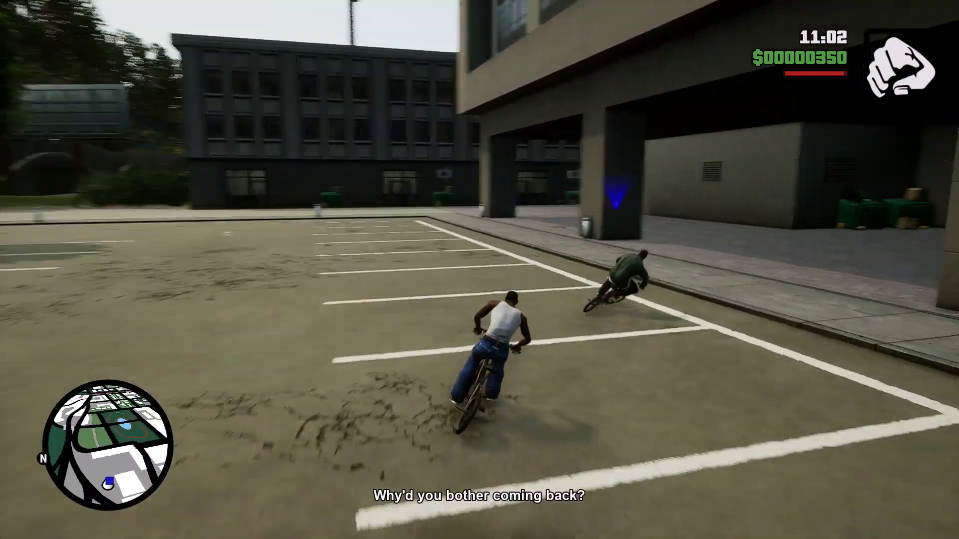
key(w)
key(d)
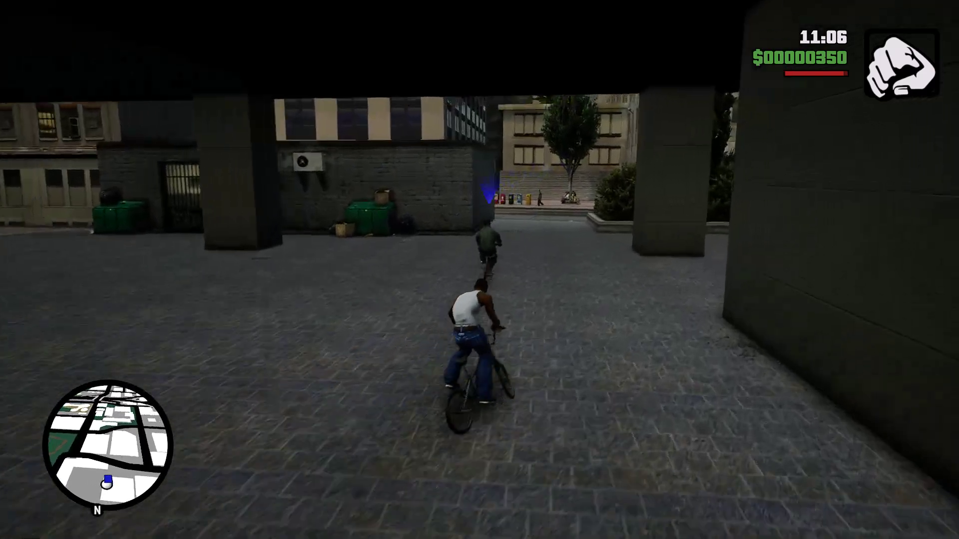
Follow Ryder out of the covered area, onto the street and through the dark alley.
key(w)
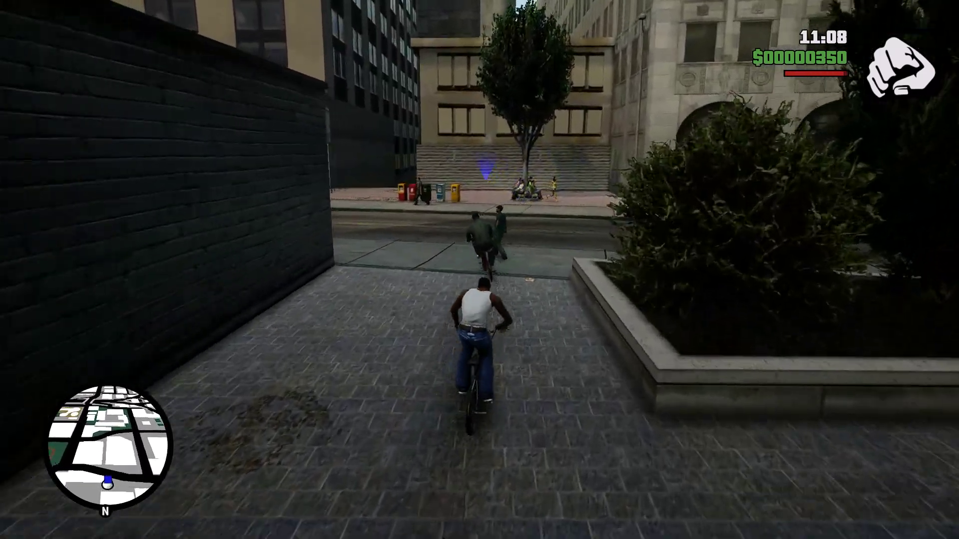
key(w)
key(a)
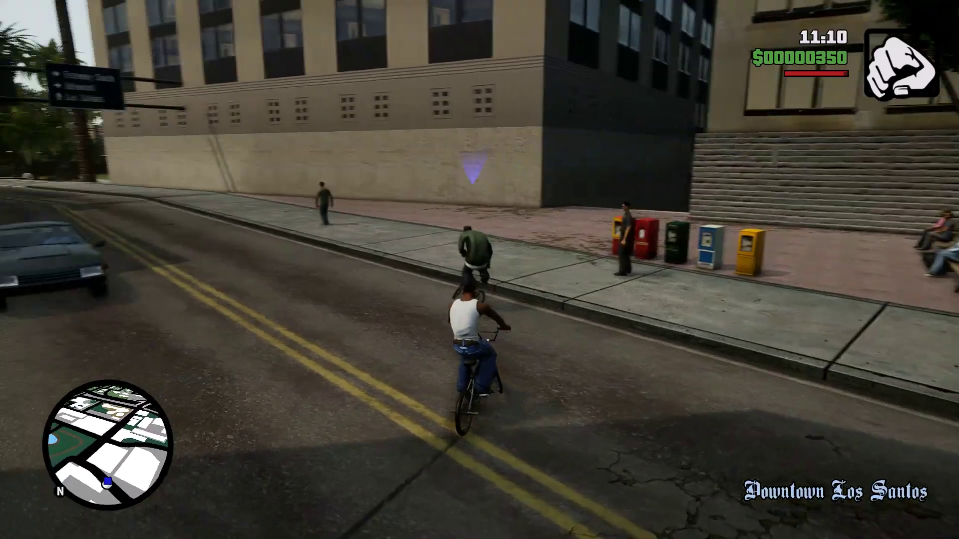
key(w)
key(d)
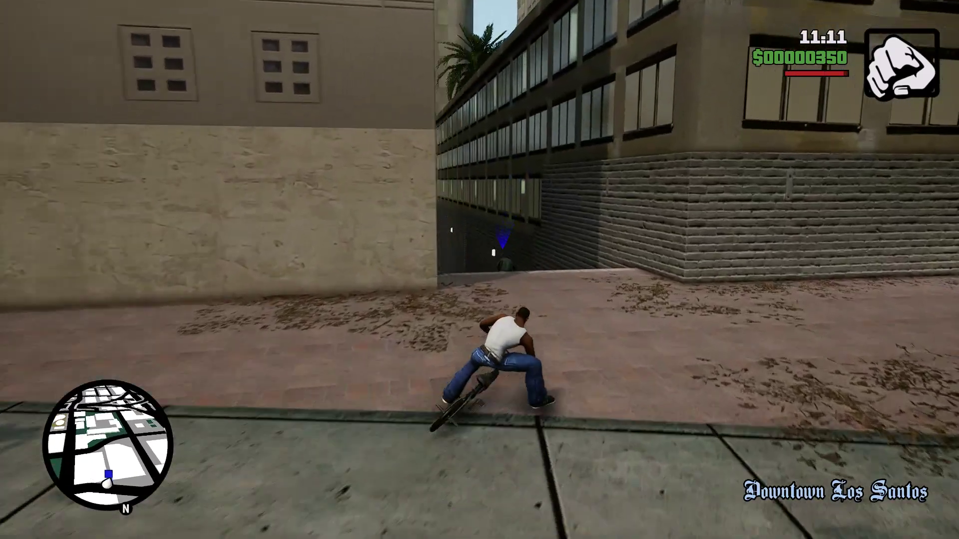
key(w)
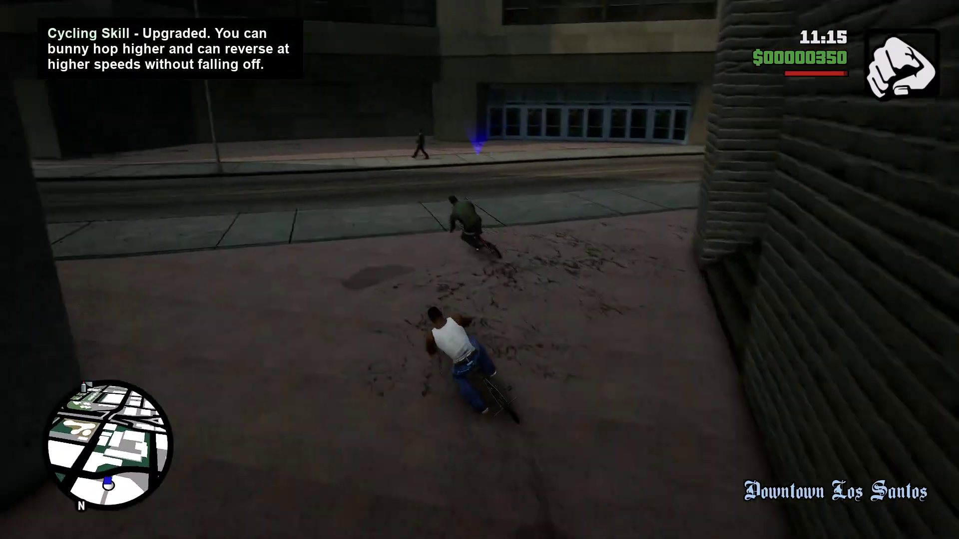
key(w)
key(a)
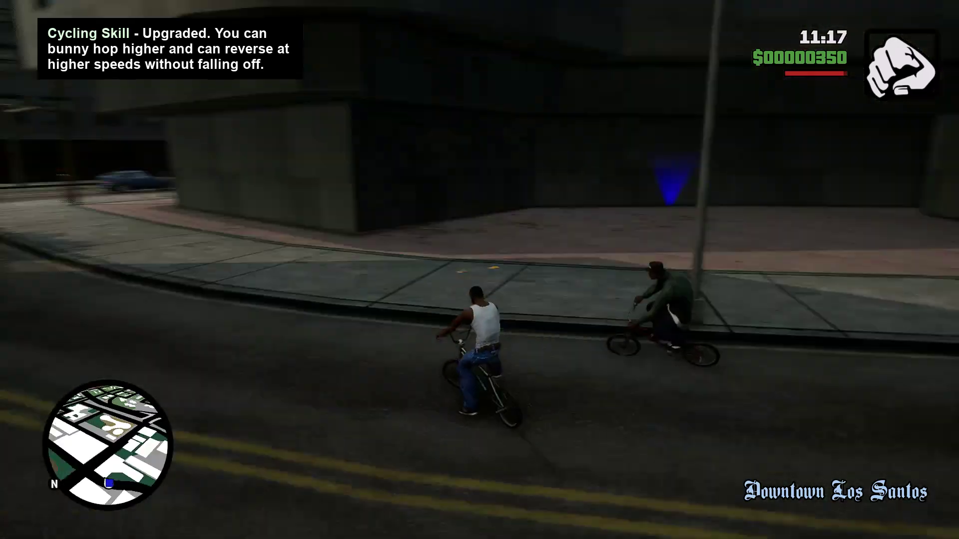
Follow Ryder through the intersection, up the street and onto the uphill side street.
key(w)
key(a)
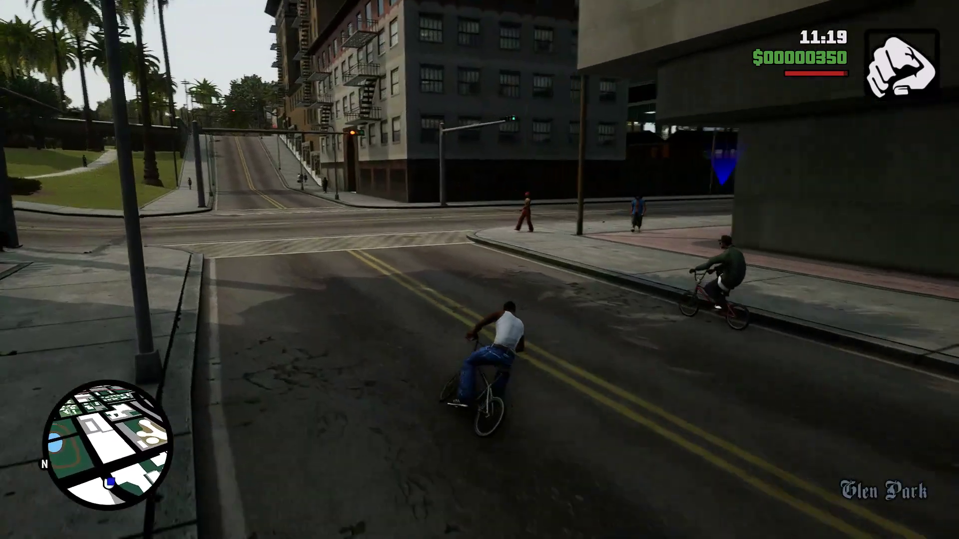
key(w)
key(d)
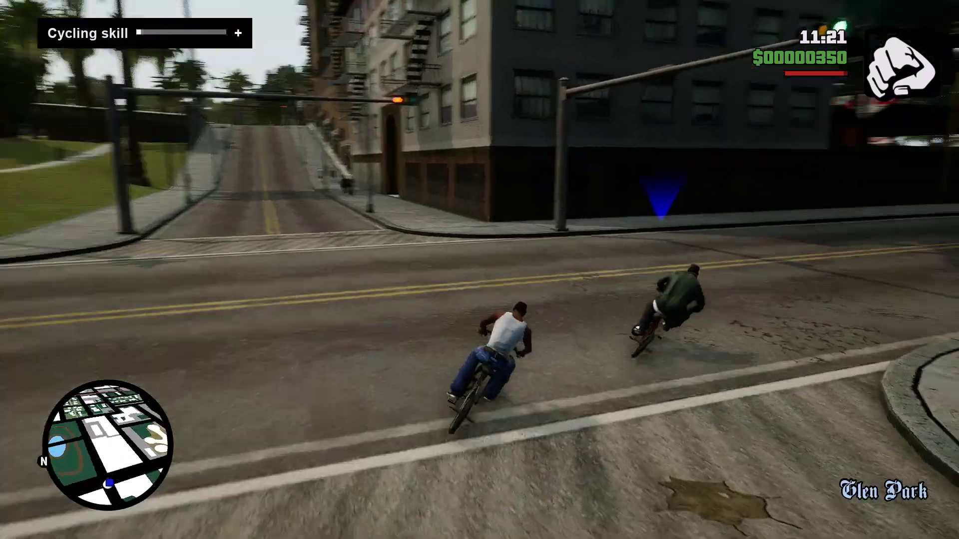
key(w)
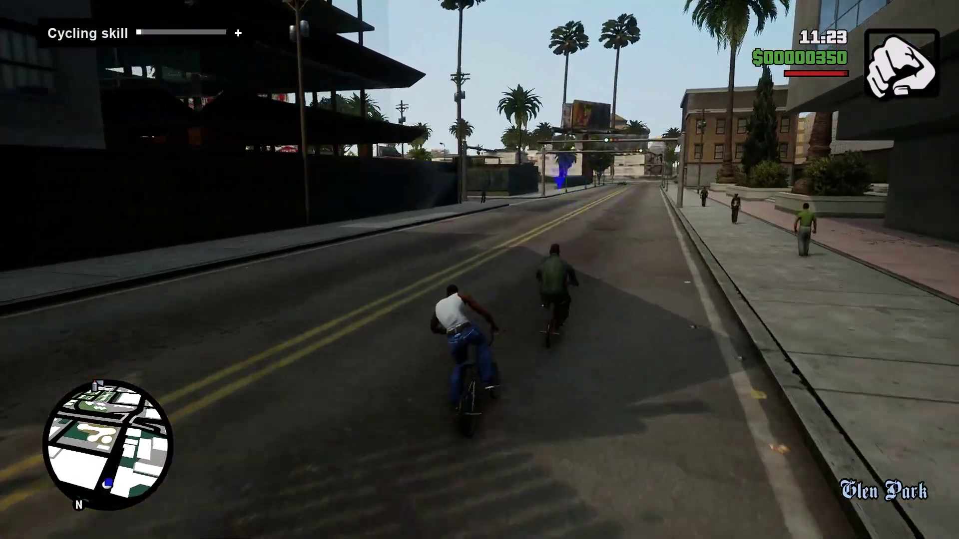
key(w)
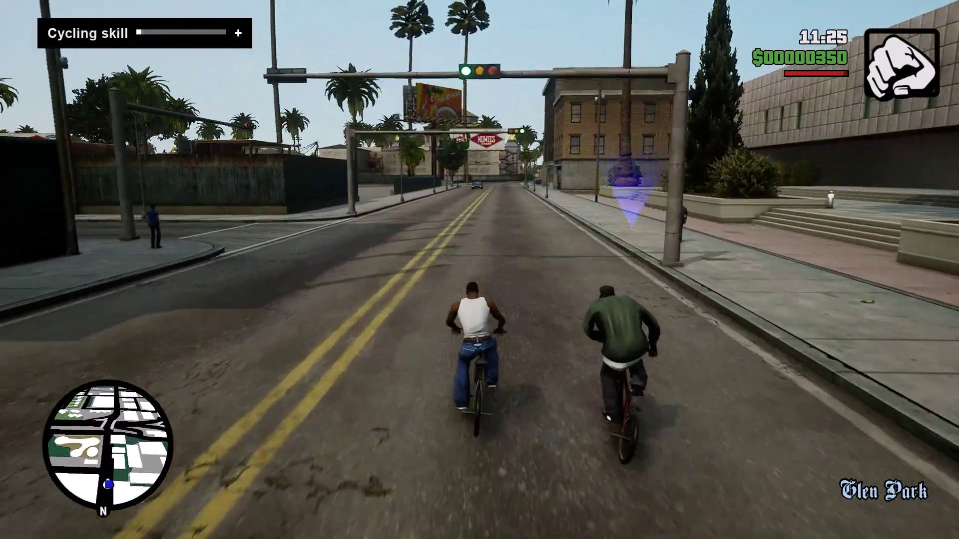
key(a)
key(w)
key(a)
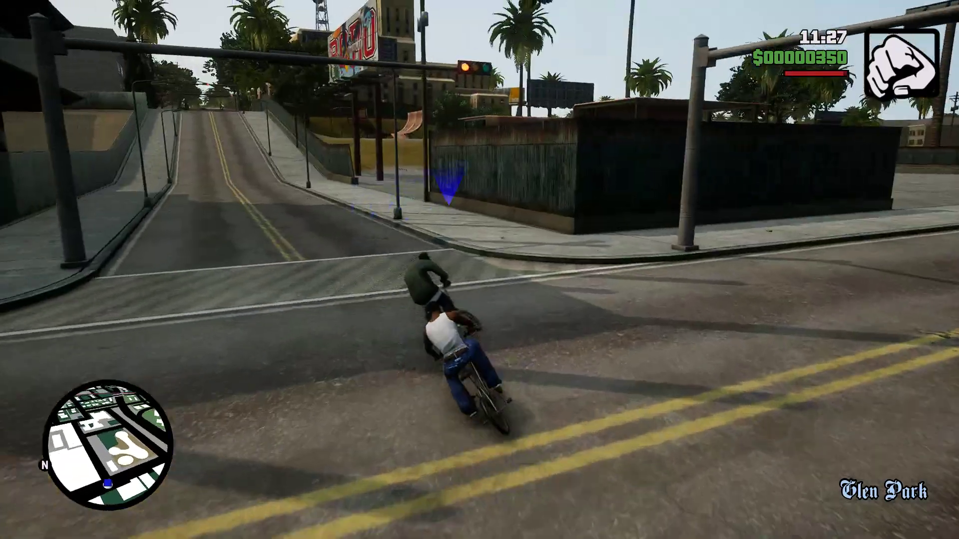
Ride into the Glen Park skate park behind Ryder and drop down into the skate bowl.
key(w)
key(d)
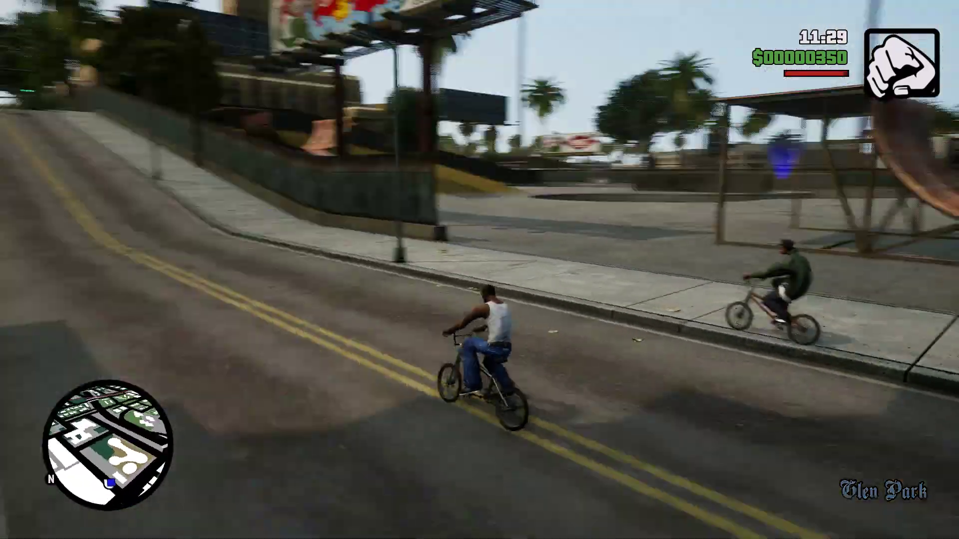
key(w)
key(a)
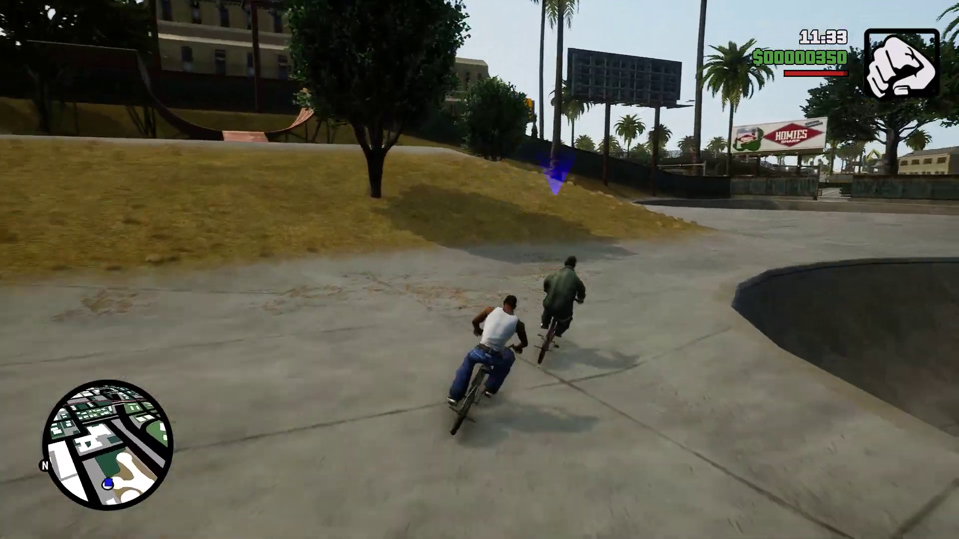
key(w)
key(a)
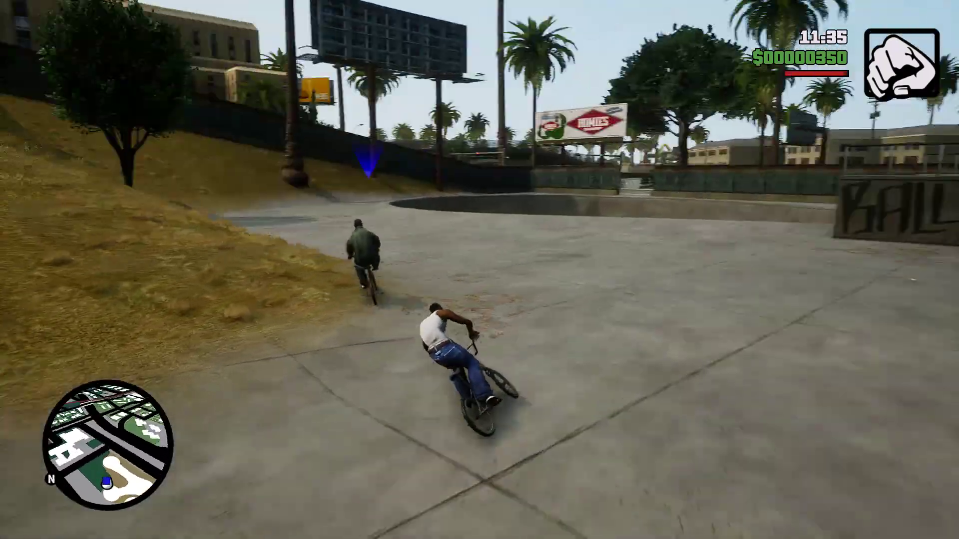
key(w)
key(a)
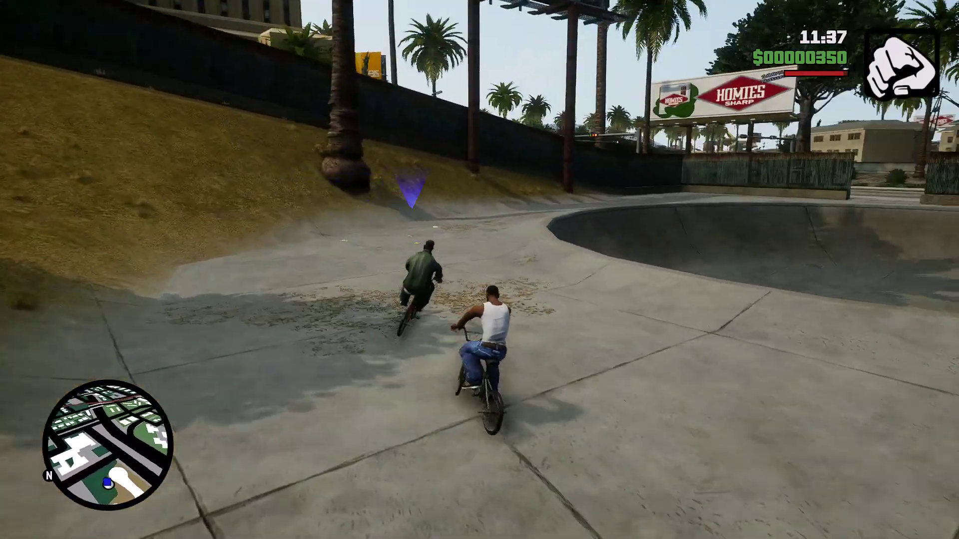
key(w)
key(a)
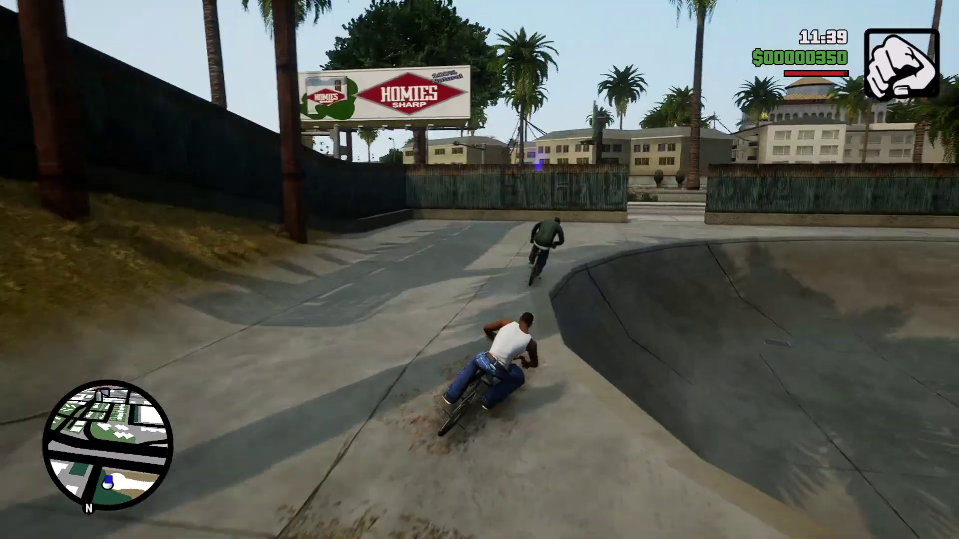
key(w)
key(d)
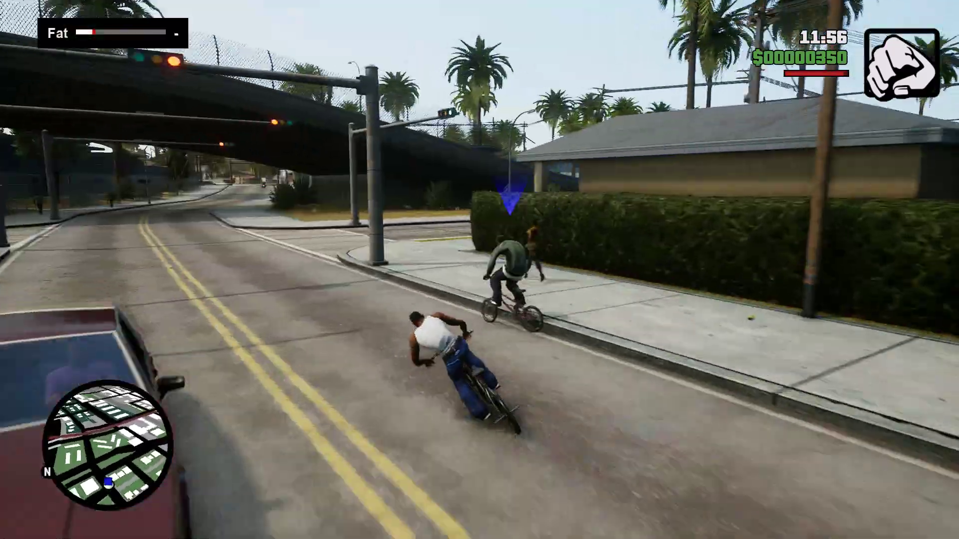
Ride under the overpass and through the intersection, following the companion onto the side road.
key(a)
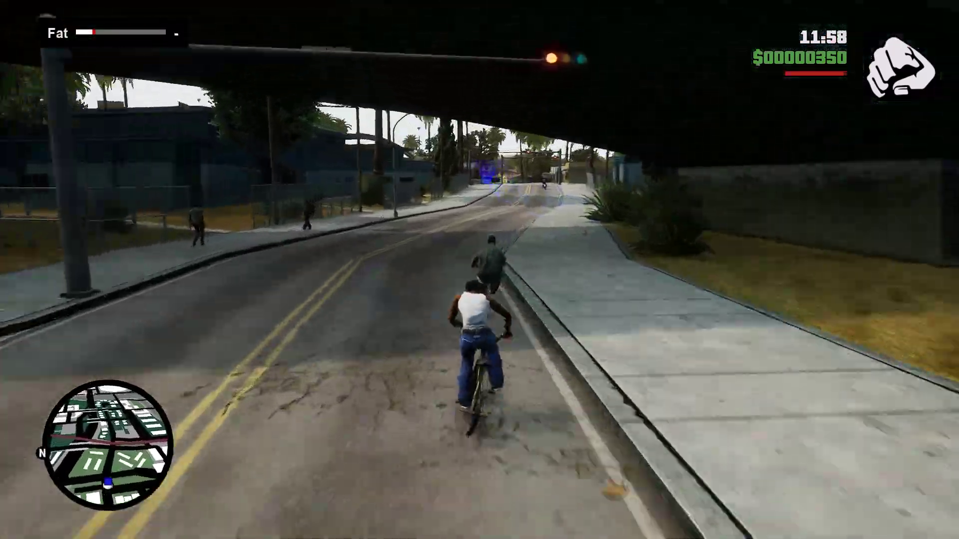
key(w)
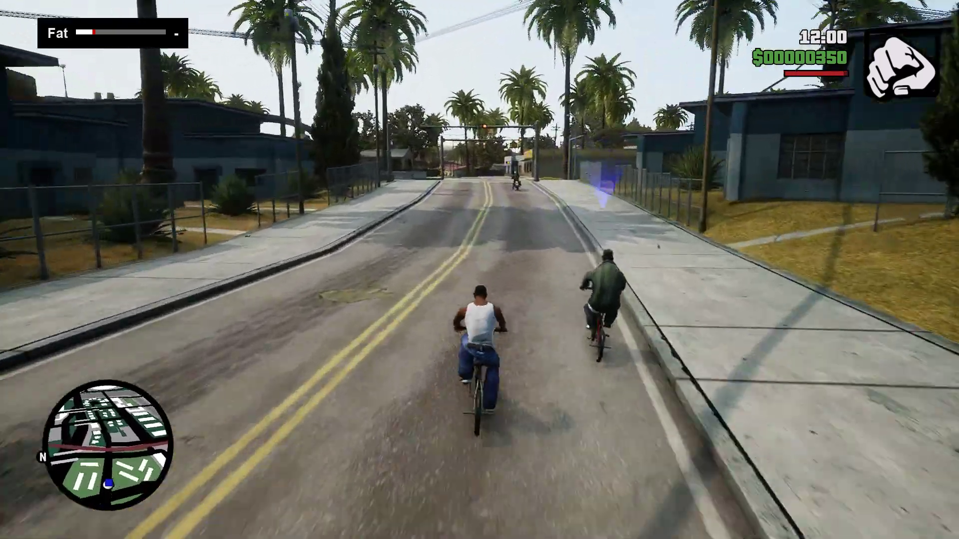
key(w)
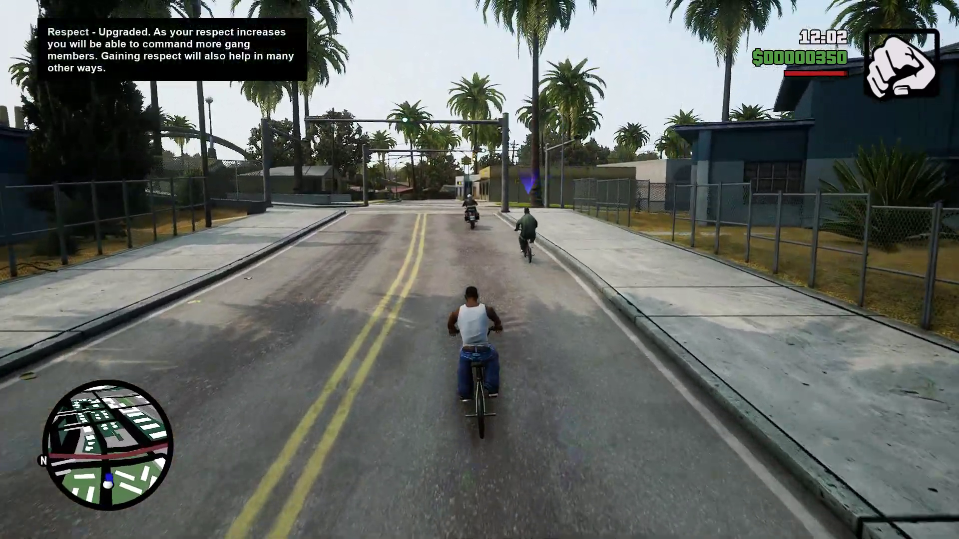
key(w)
key(d)
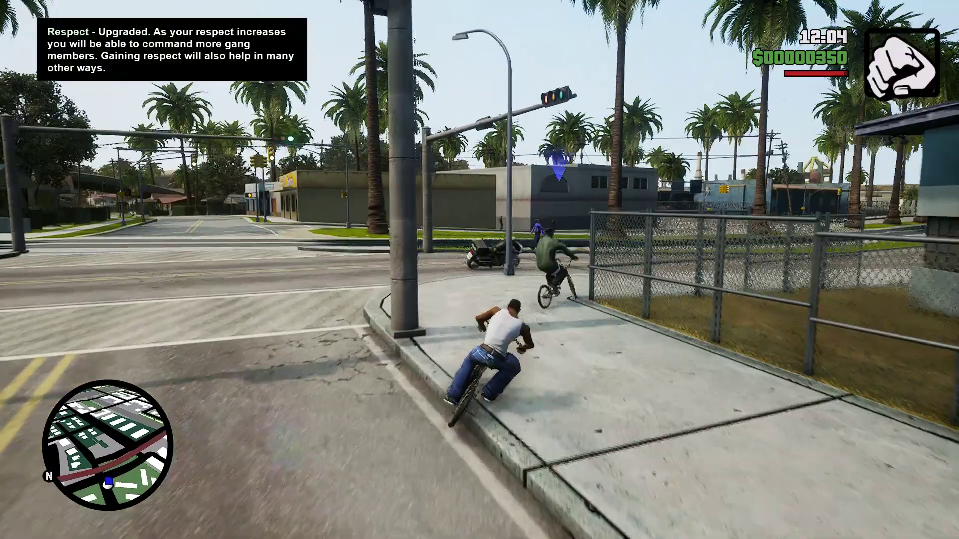
key(w)
key(a)
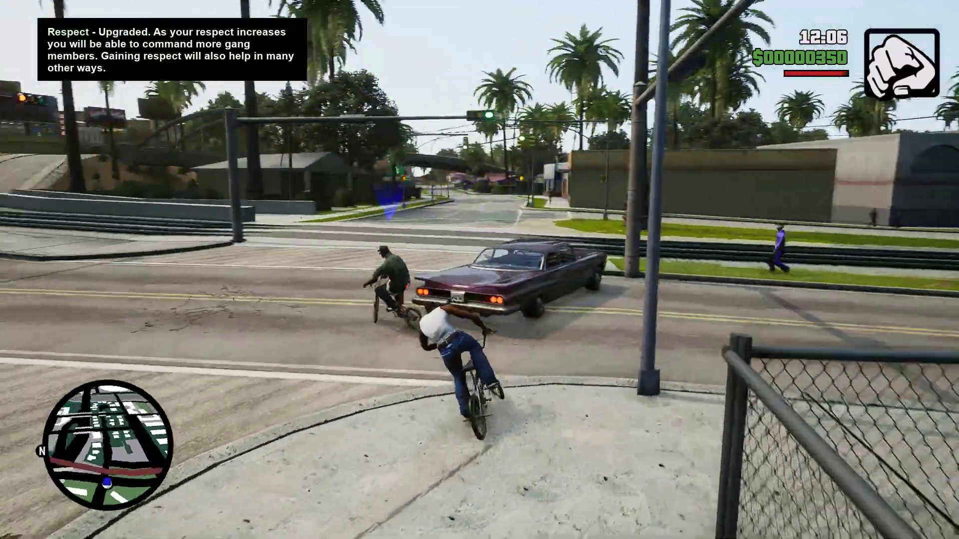
key(w)
key(a)
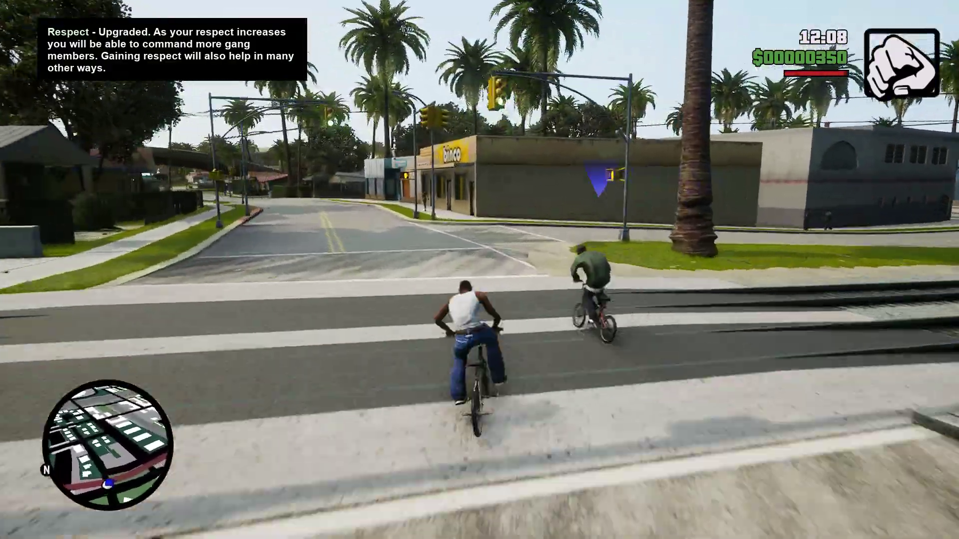
key(w)
key(a)
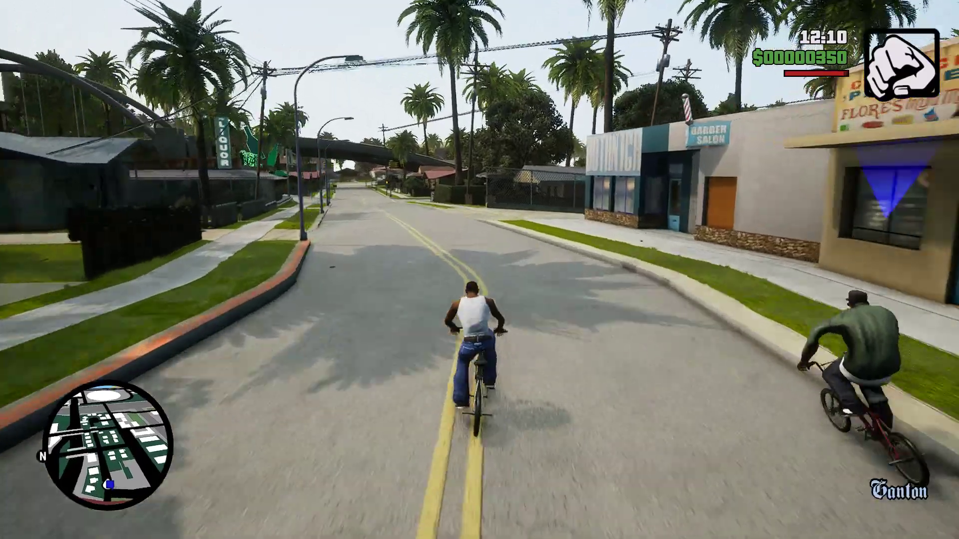
Ride past the liquor store and under the overpass into the cul-de-sac's orange marker.
key(w)
key(a)
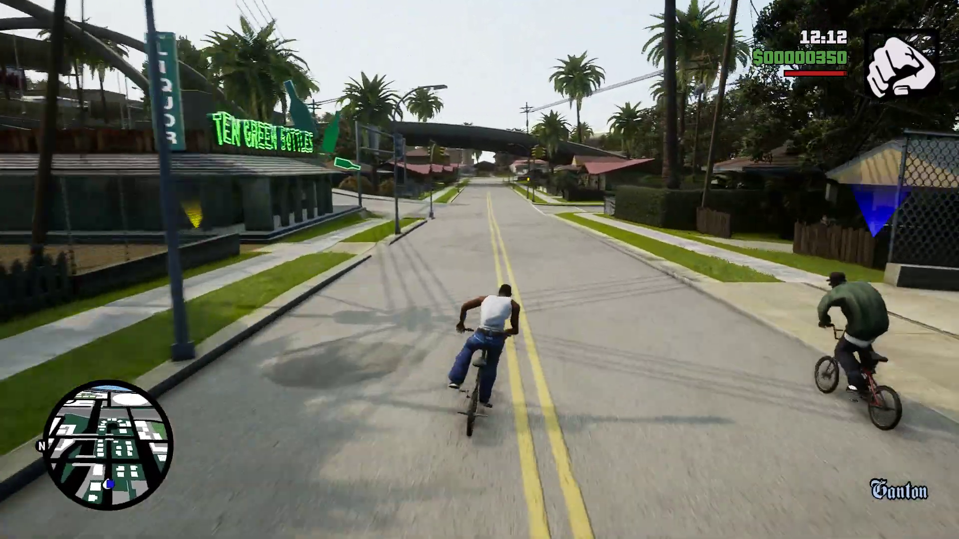
key(w)
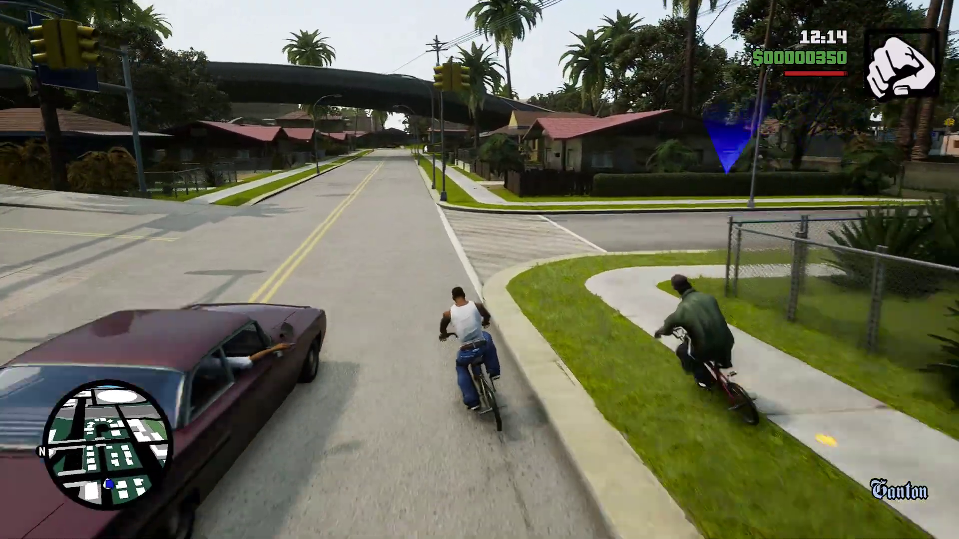
key(w)
key(a)
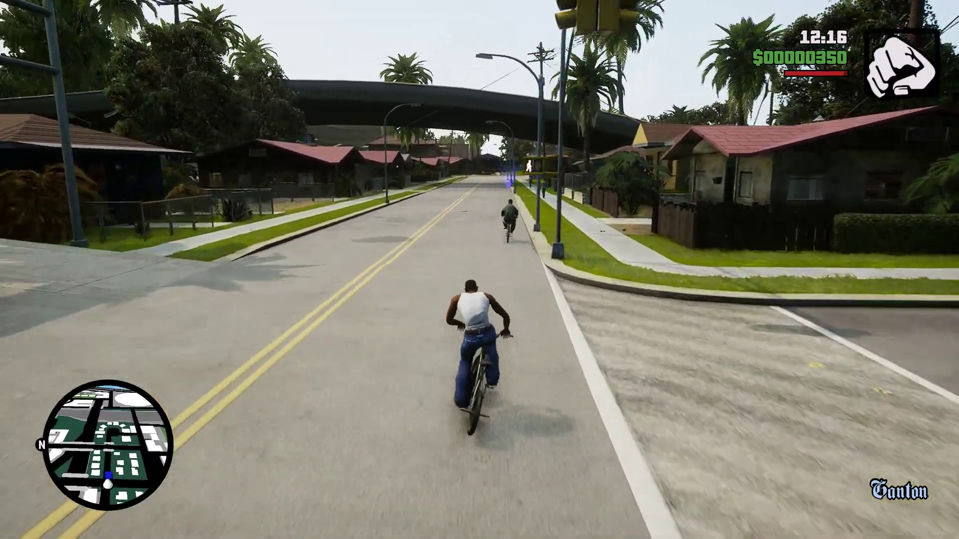
key(w)
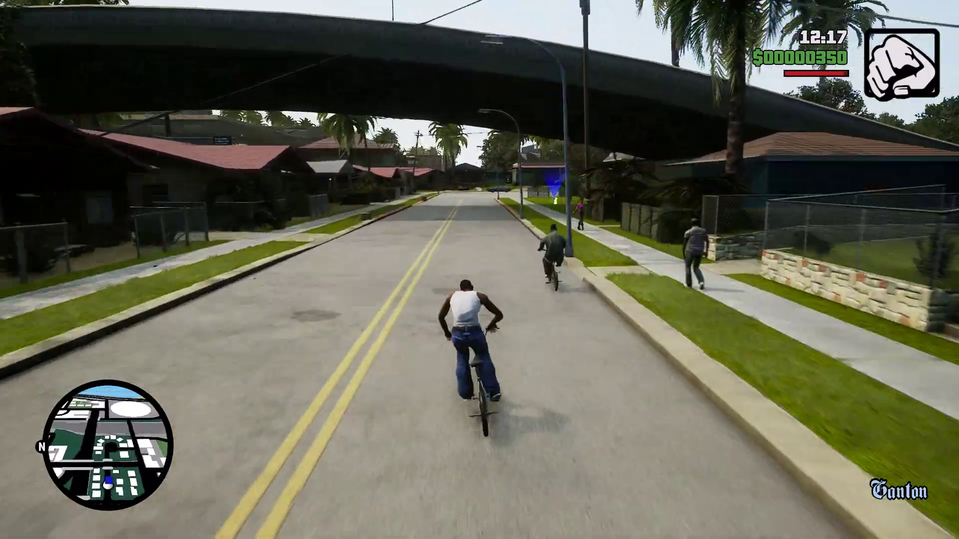
key(w)
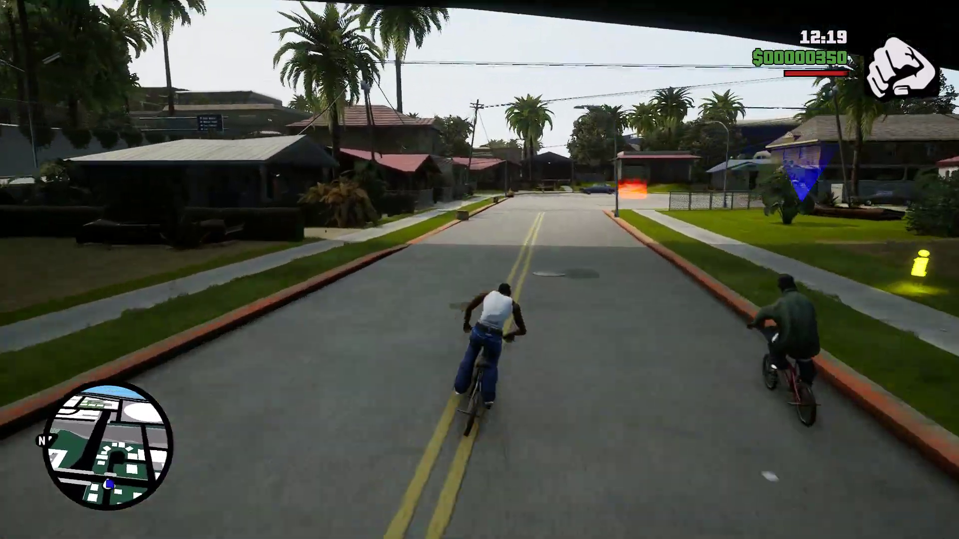
key(w)
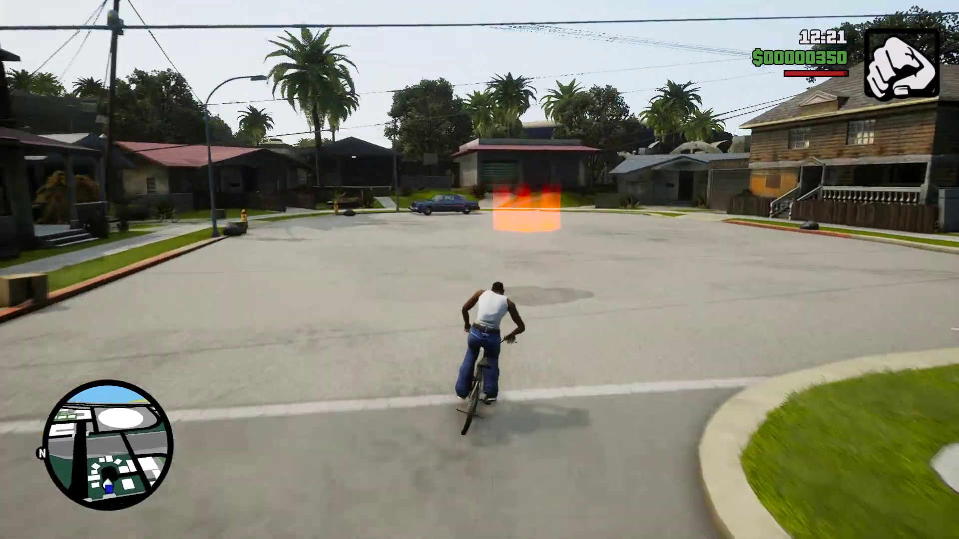
key(w)
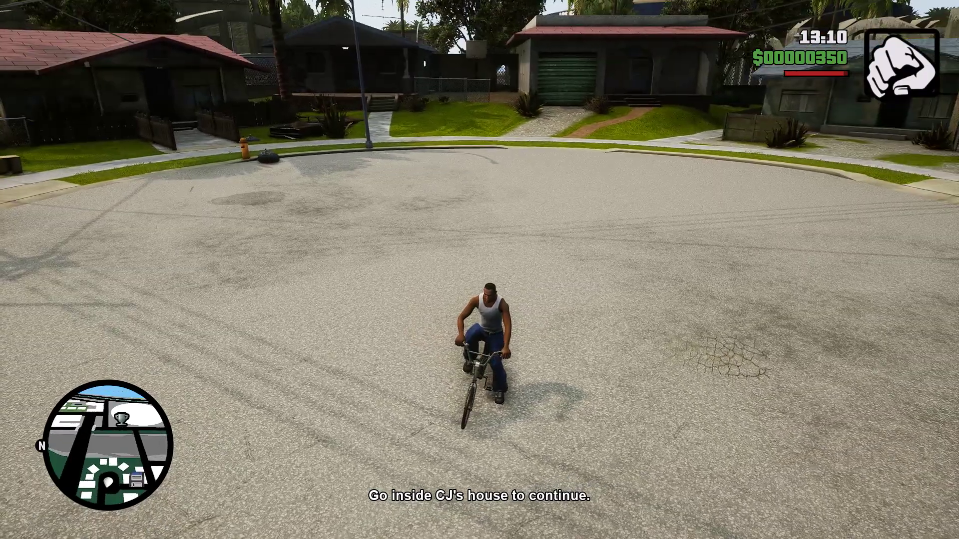
Pause the game to bring up the city map on Grove Street.
key(Escape)
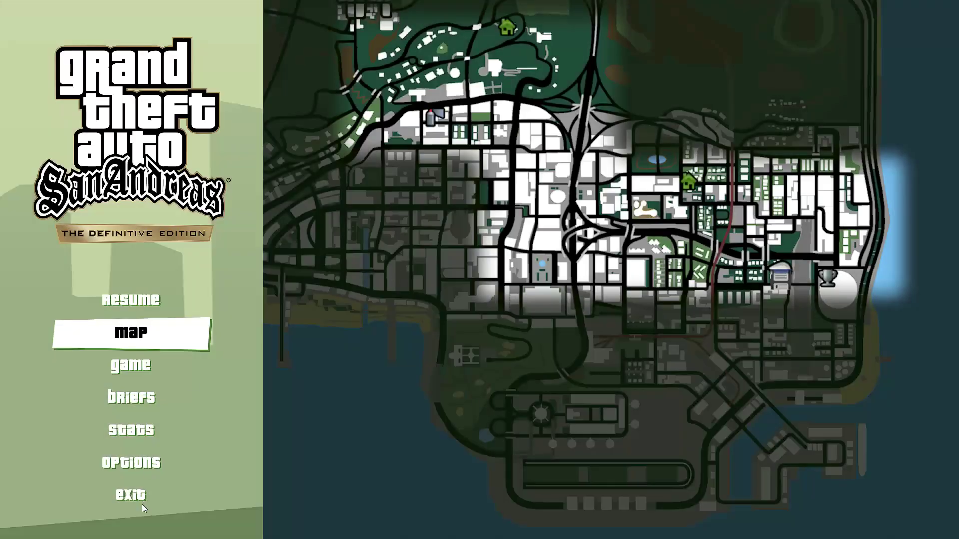
Exit from the pause menu and confirm quitting to the Windows desktop.
click(129, 495)
click(637, 348)
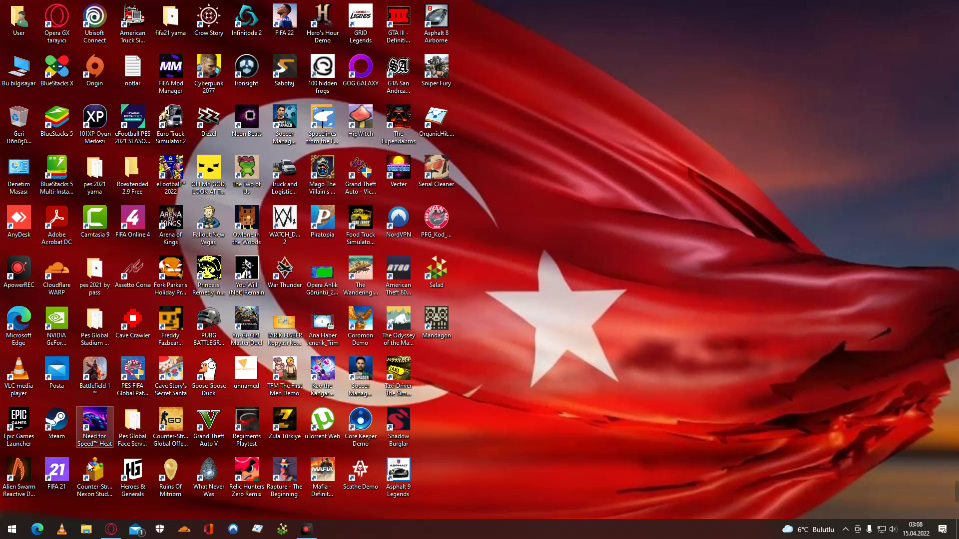
Bring Opera GX to the front and open a new tab with the Google search box focused.
click(110, 530)
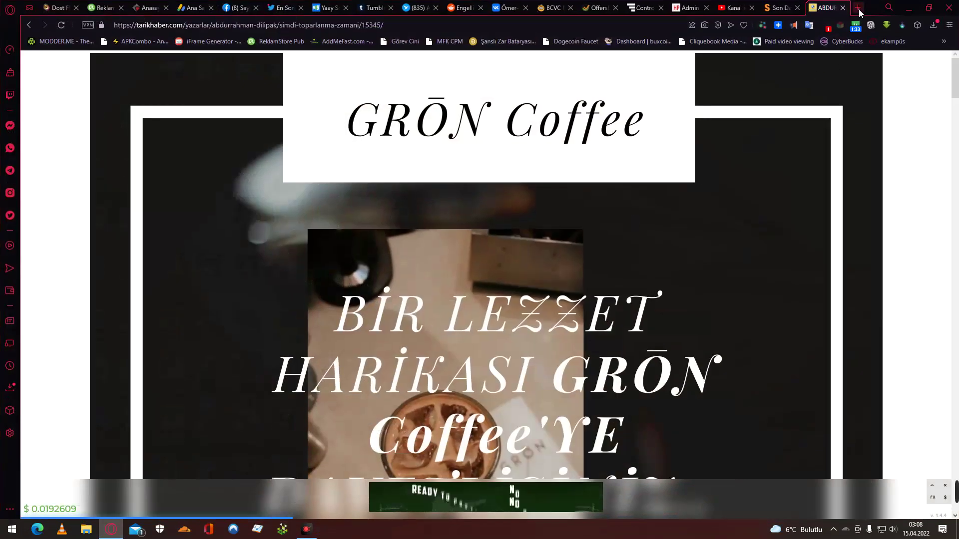
click(859, 8)
click(463, 95)
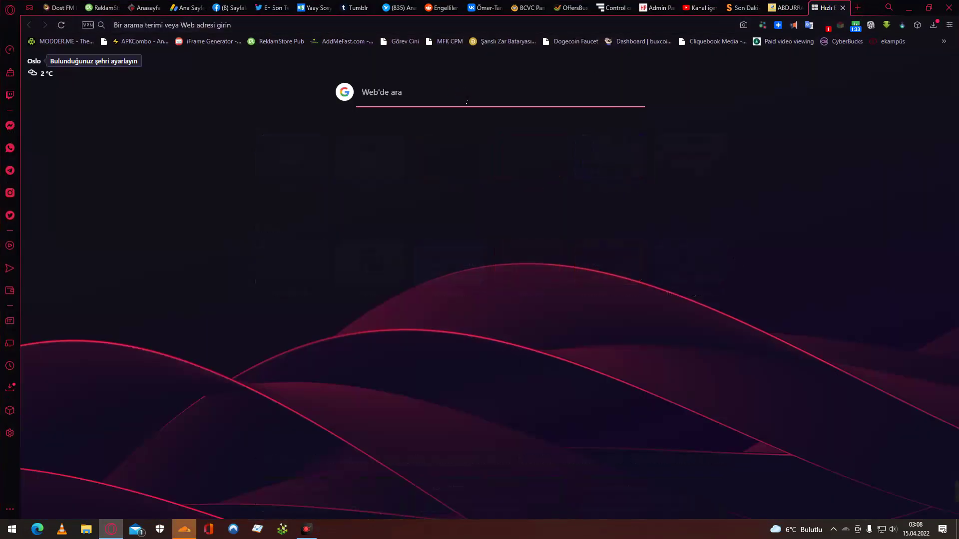
Download the Cloudflare WARP 2022.4.115.0 update from the tray prompt and install it.
click(173, 532)
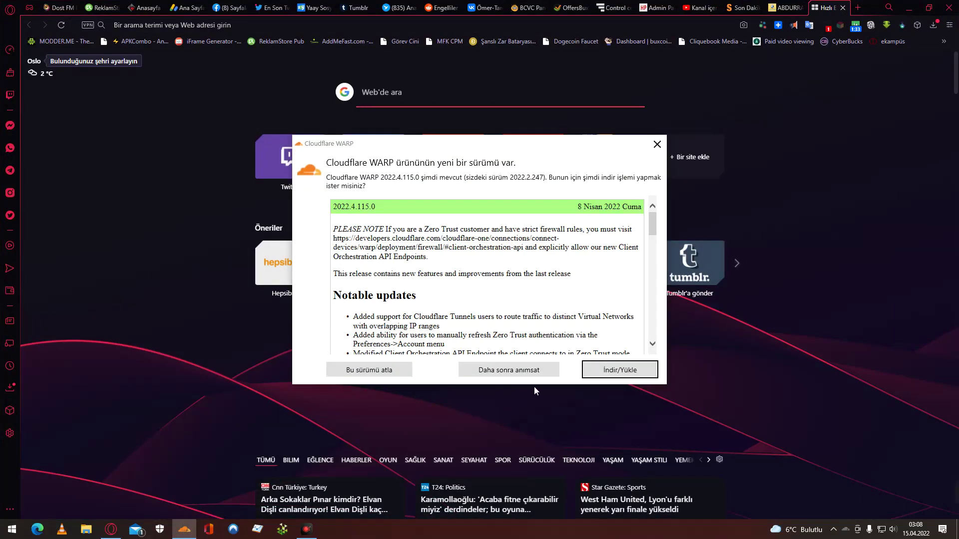
click(619, 375)
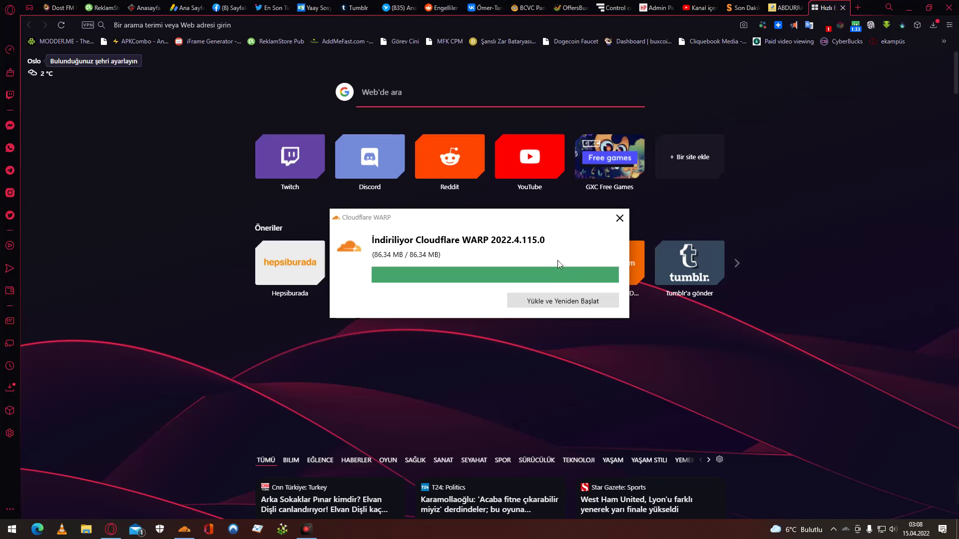
click(569, 303)
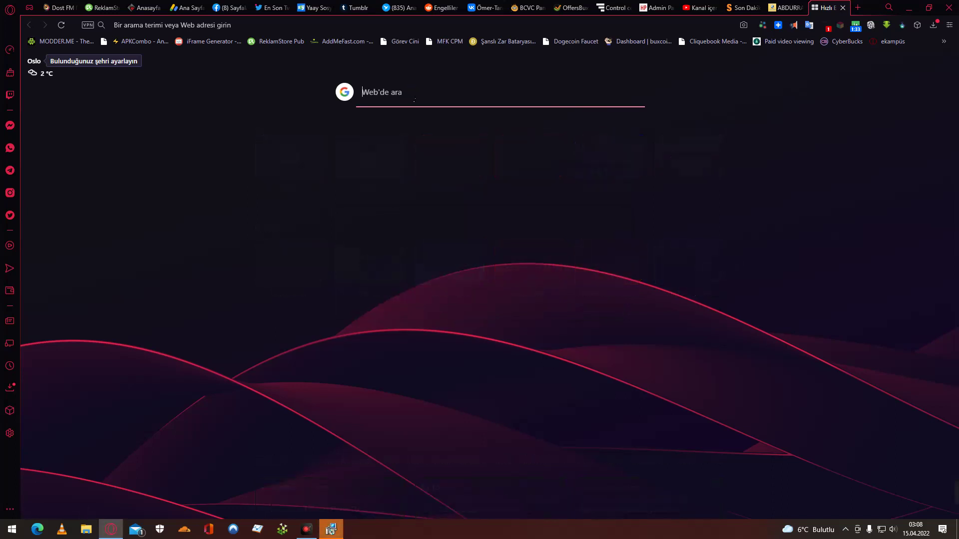
Search Google for 'gta san andreas definitive edition türkçe yama' and scroll through the results.
text(gta)
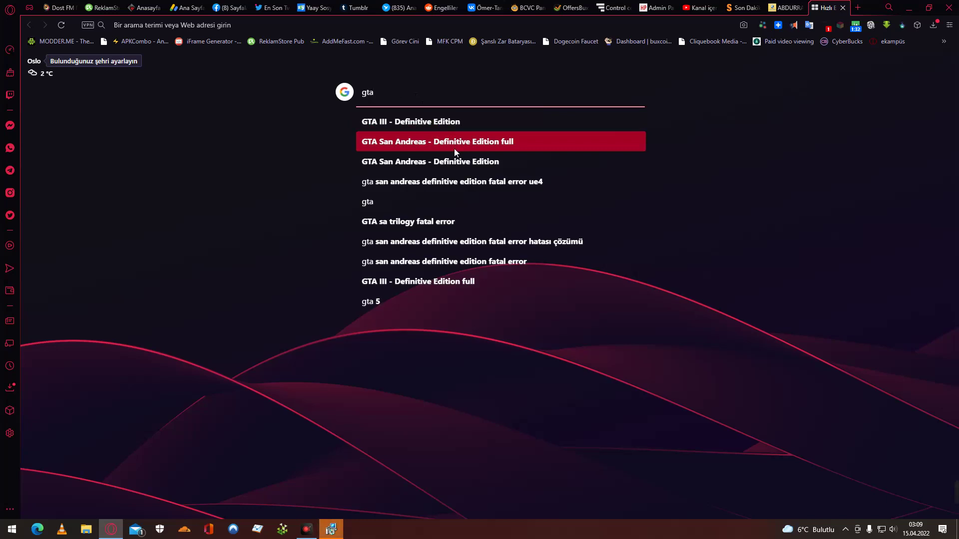
click(454, 148)
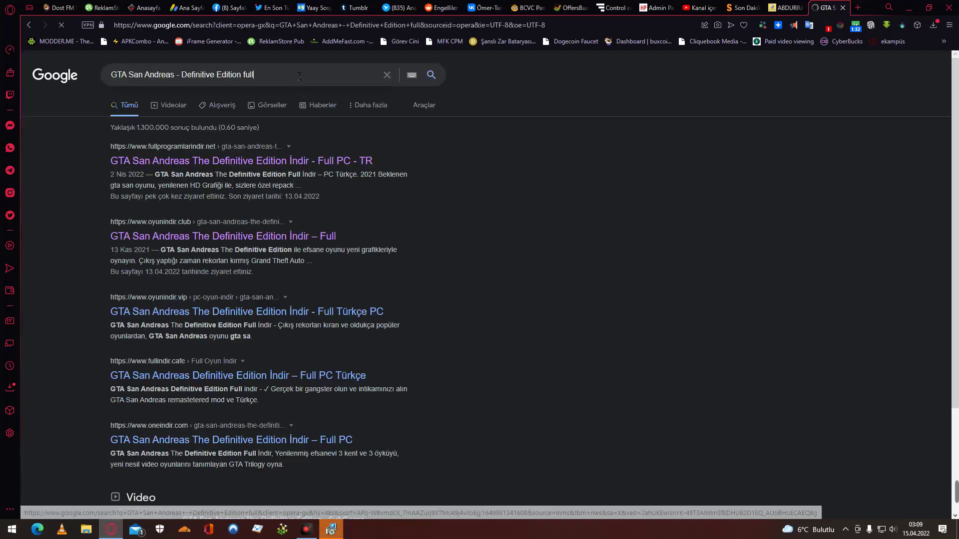
click(300, 77)
key(BackSpace)
key(BackSpace)
key(BackSpace)
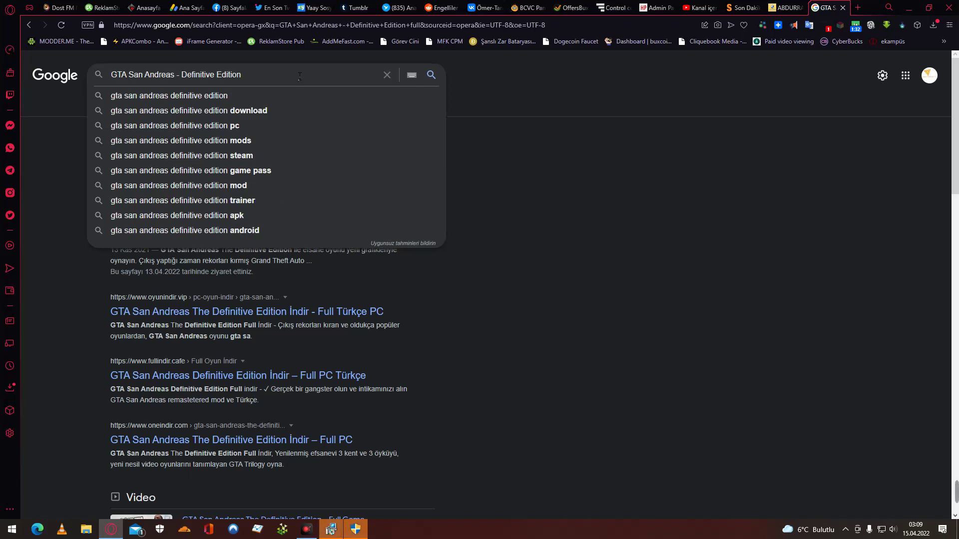
text(tü)
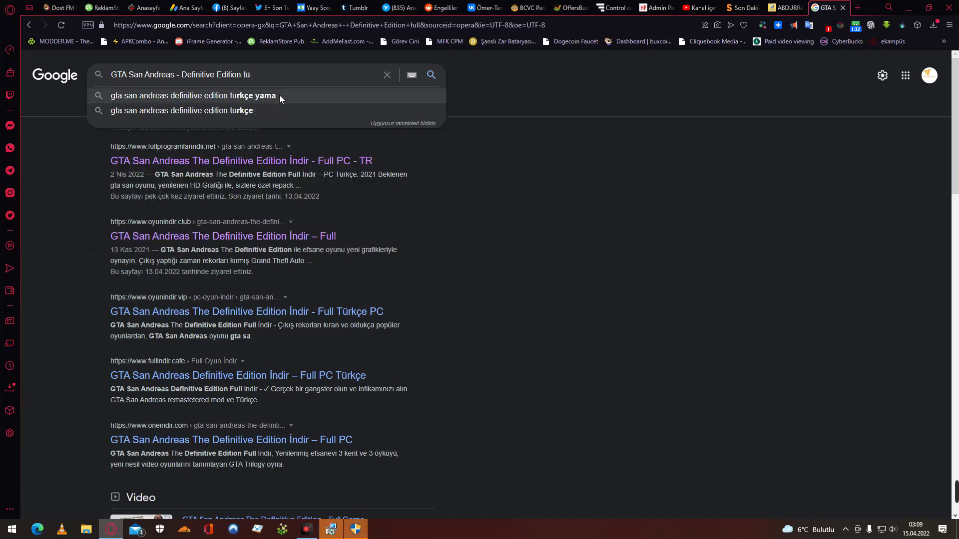
click(280, 96)
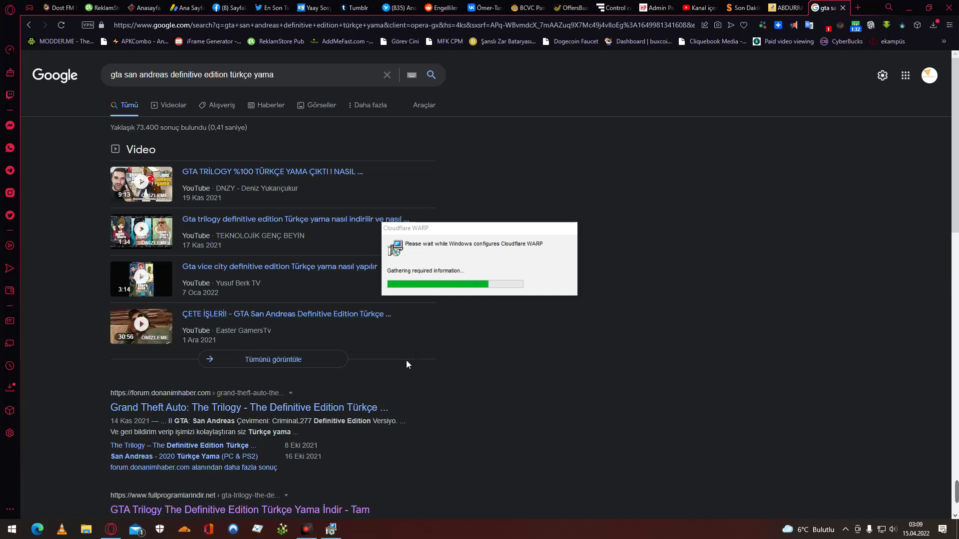
scroll(405, 360, down, 1)
scroll(406, 377, down, 3)
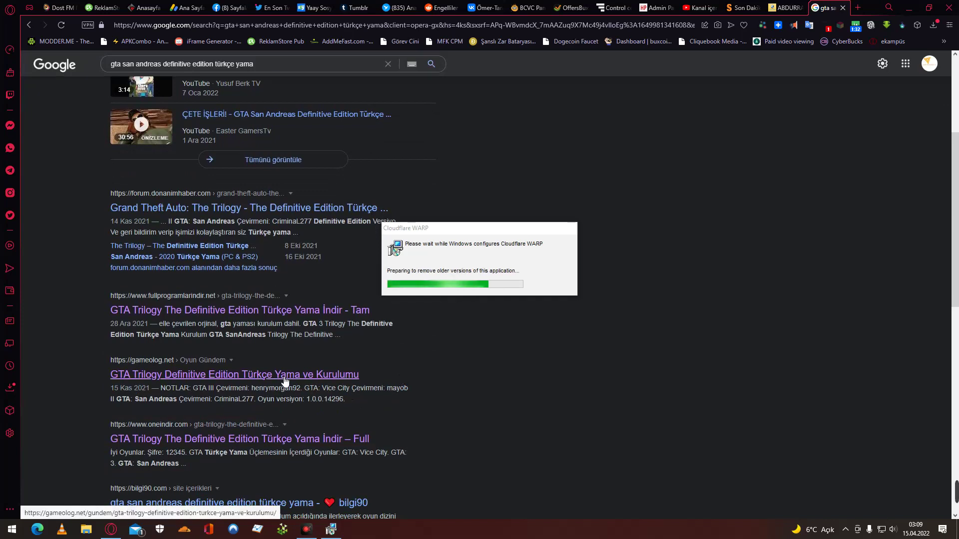
scroll(292, 377, down, 2)
scroll(289, 368, up, 1)
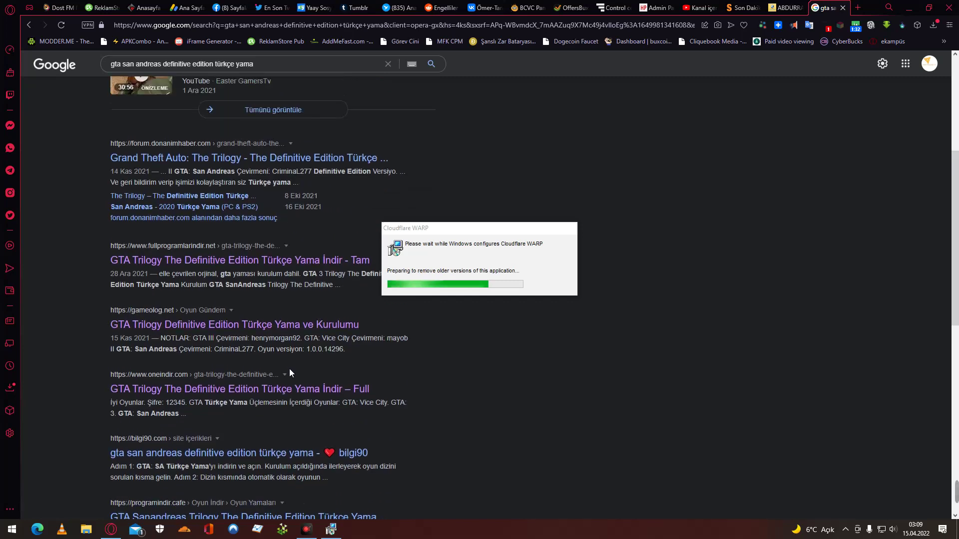
Open the Gameolog GTA Trilogy Türkçe Yama article and scroll to its YAMAYI İNDİR section.
click(289, 326)
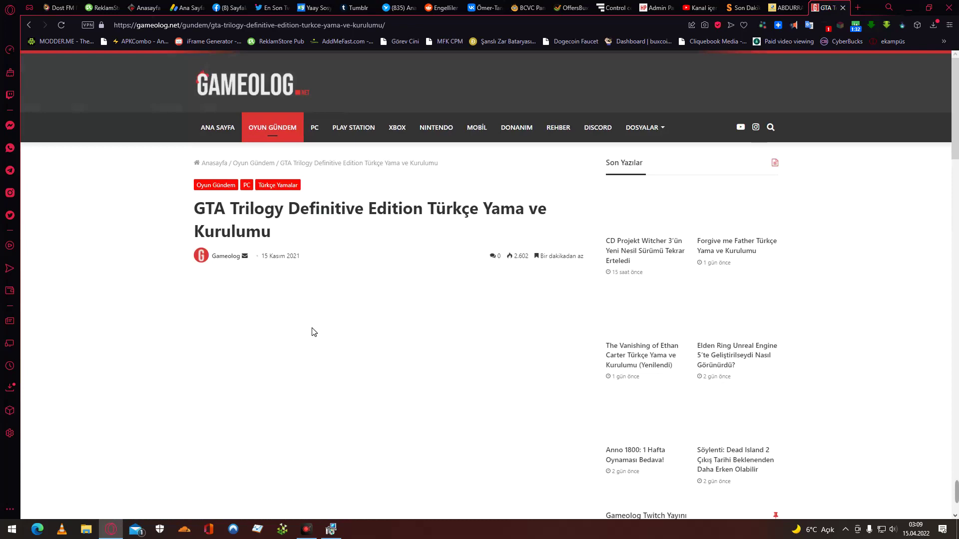
scroll(312, 331, down, 10)
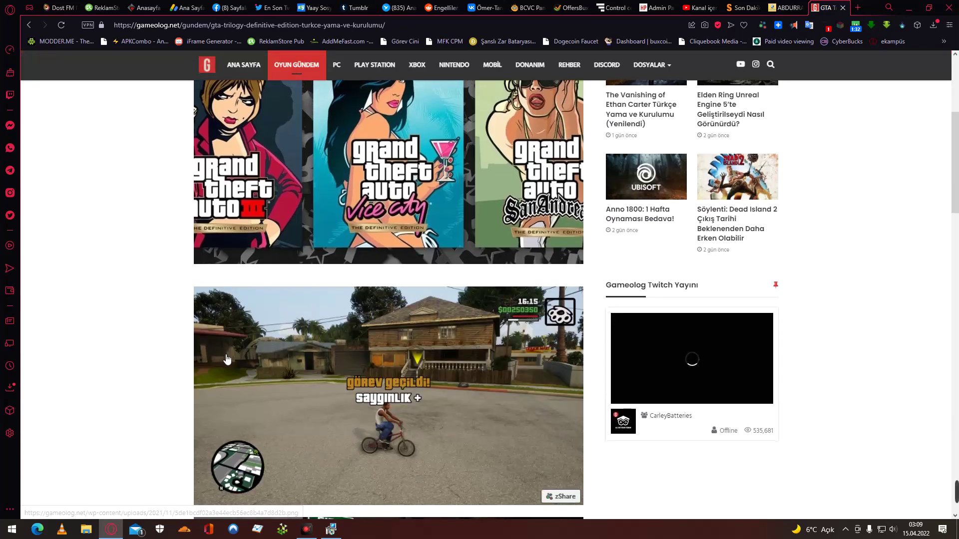
scroll(225, 359, down, 9)
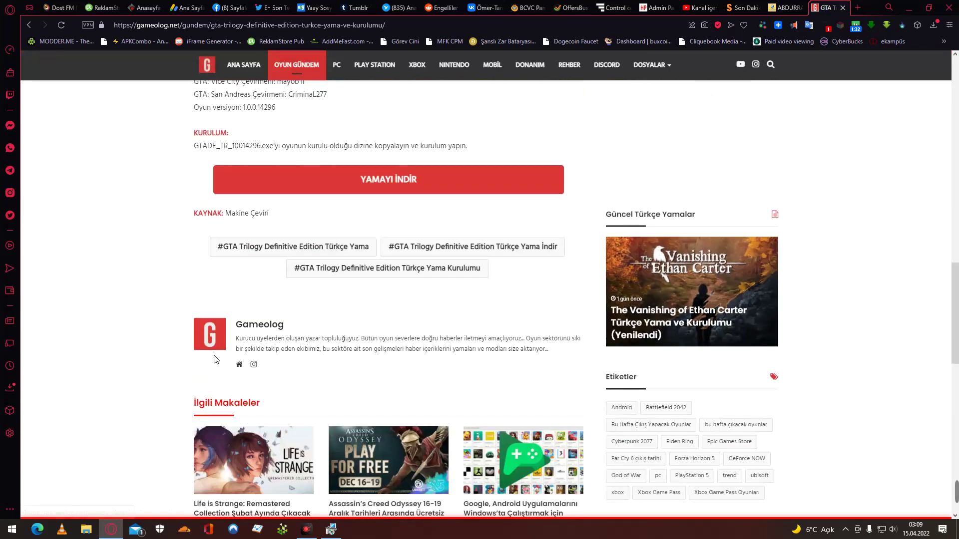
scroll(215, 359, up, 2)
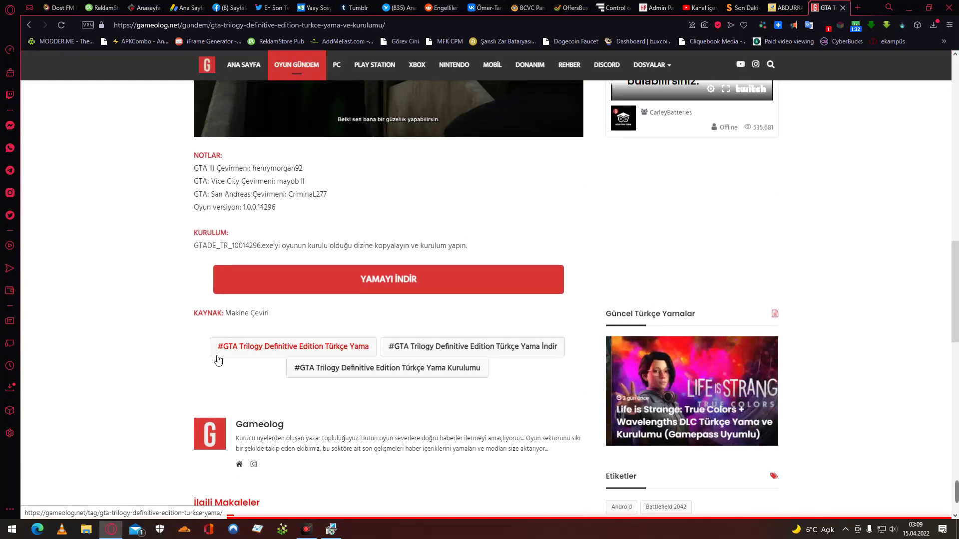
scroll(141, 363, up, 13)
scroll(139, 364, up, 4)
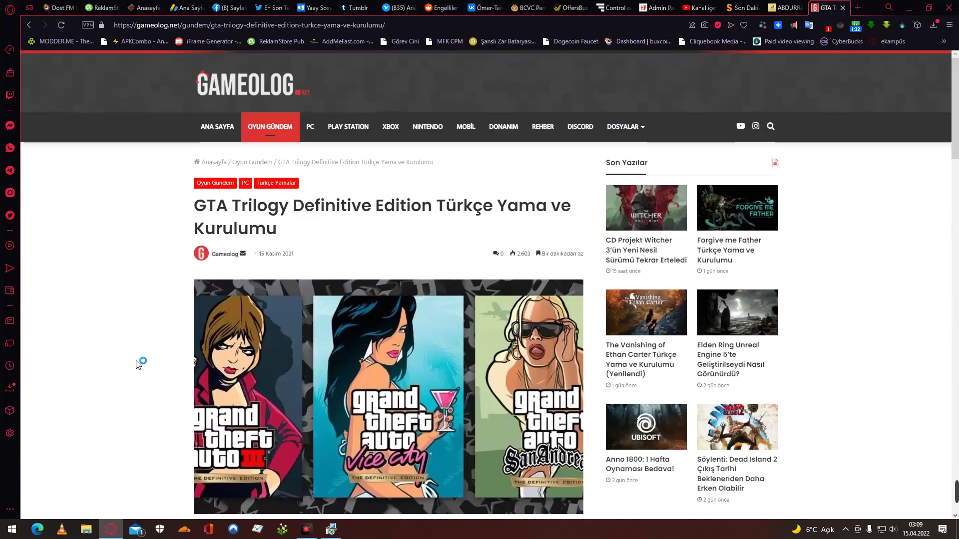
scroll(138, 364, down, 17)
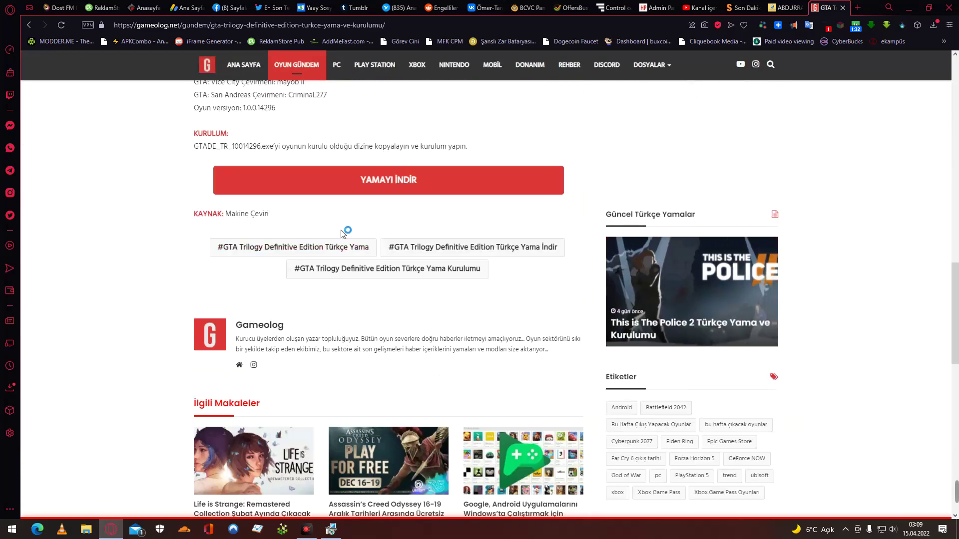
Follow the YAMAYI İNDİR link and accept the Discord invite to the Gameolog Topluluğu server.
click(377, 183)
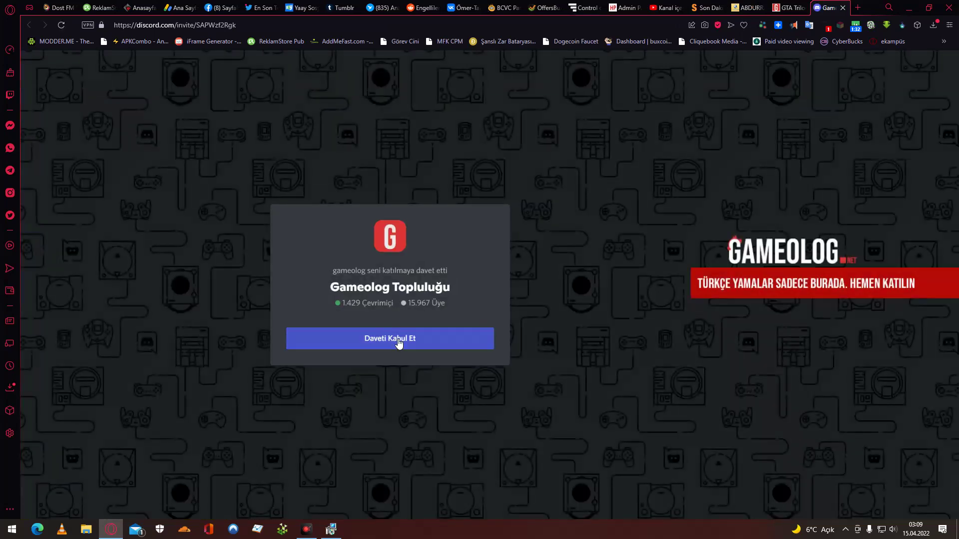
click(398, 342)
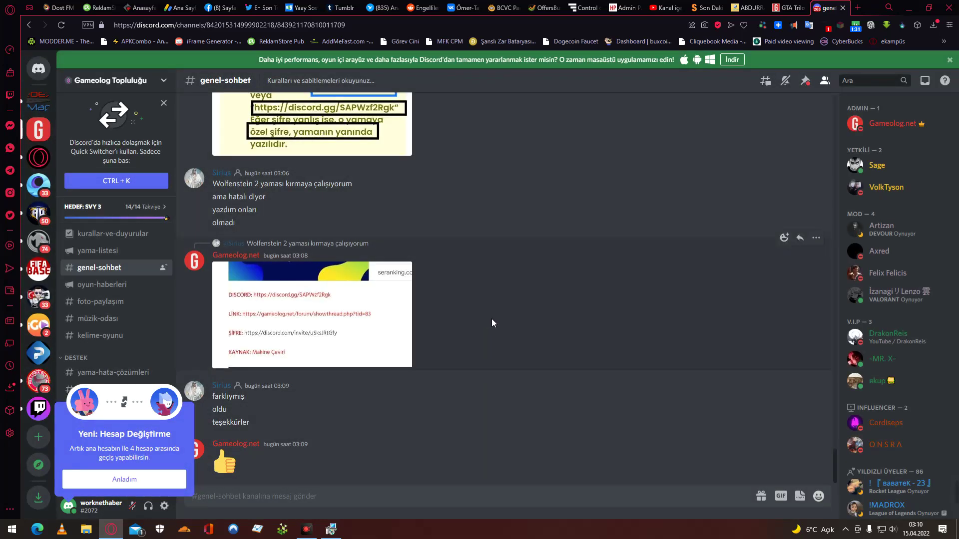
Scroll back through the genel-sohbet history for the patch password, then return to the gameolog.net article tab.
scroll(492, 323, up, 2)
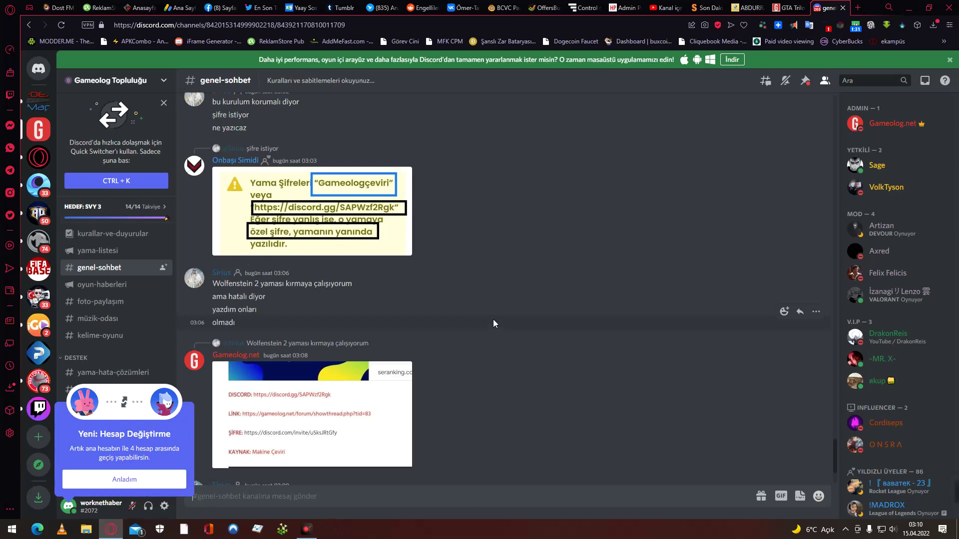
scroll(493, 323, up, 2)
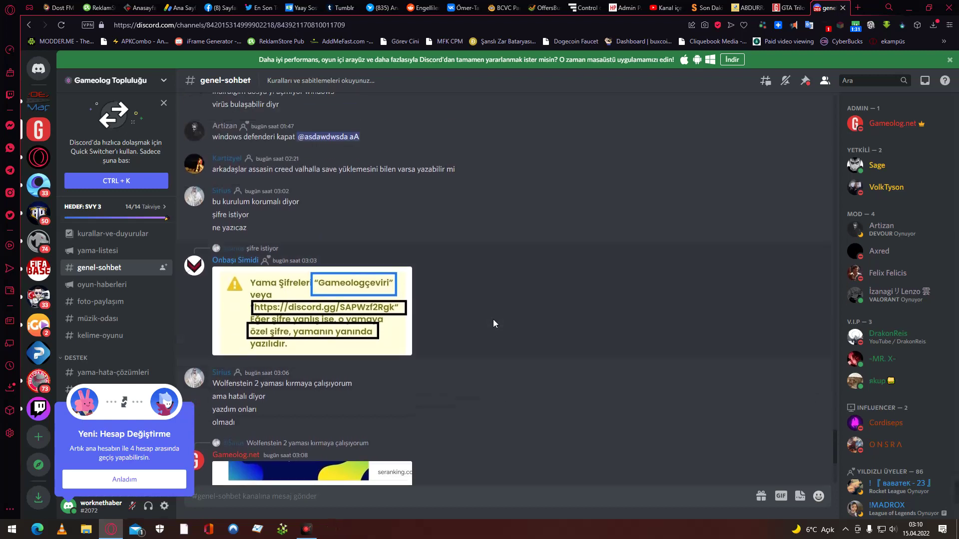
scroll(493, 323, up, 1)
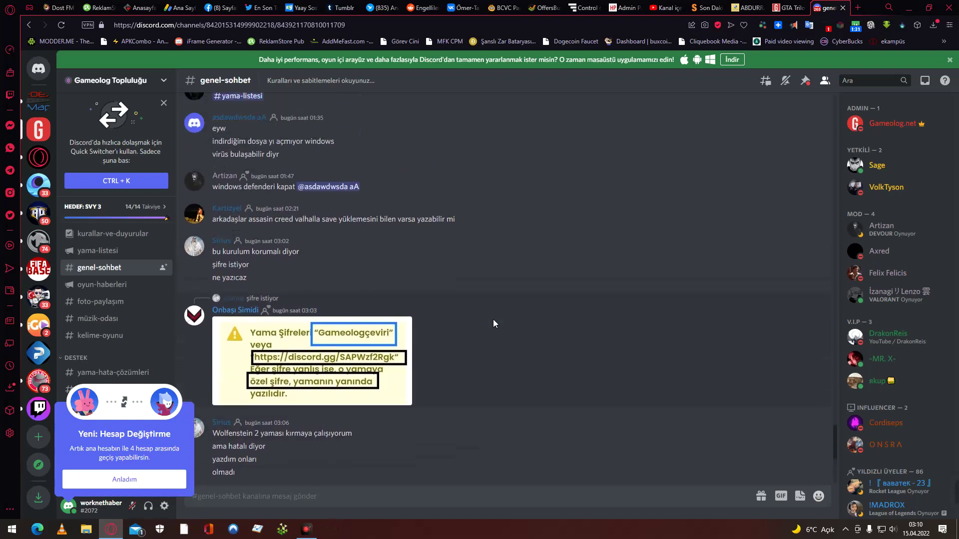
scroll(493, 323, up, 3)
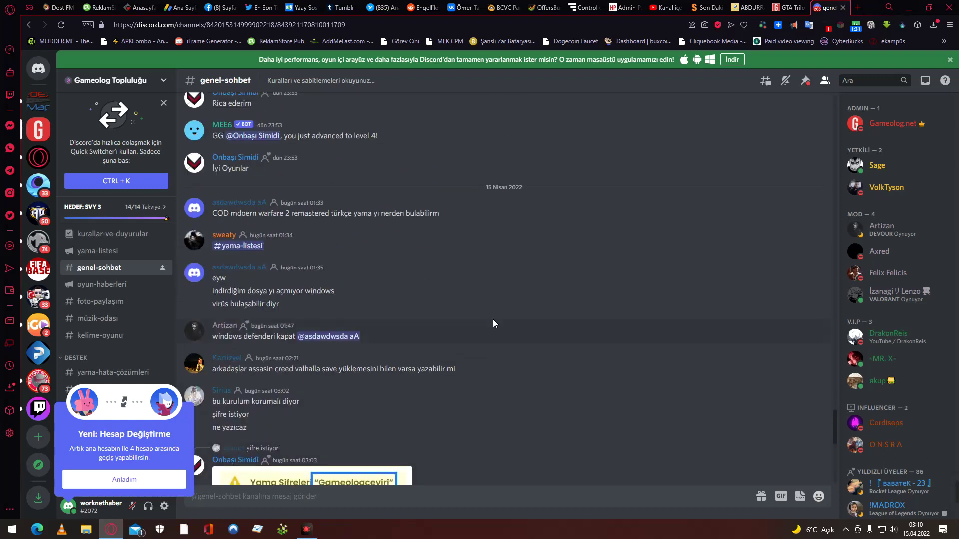
scroll(493, 322, up, 7)
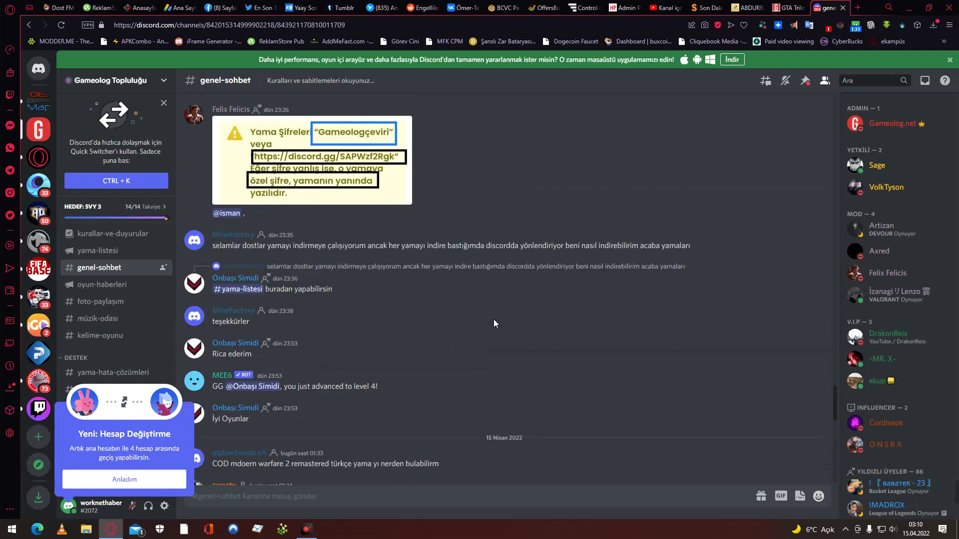
scroll(495, 323, up, 12)
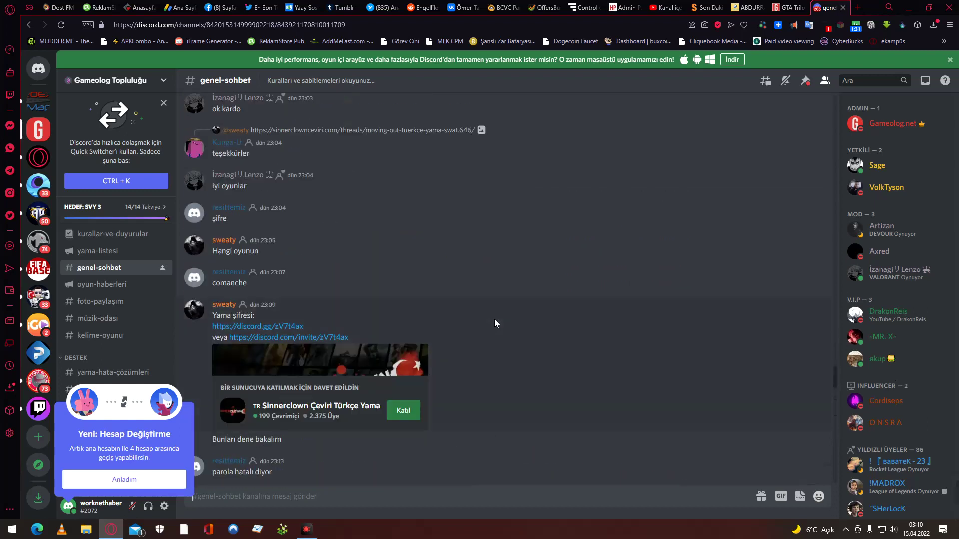
scroll(494, 320, up, 15)
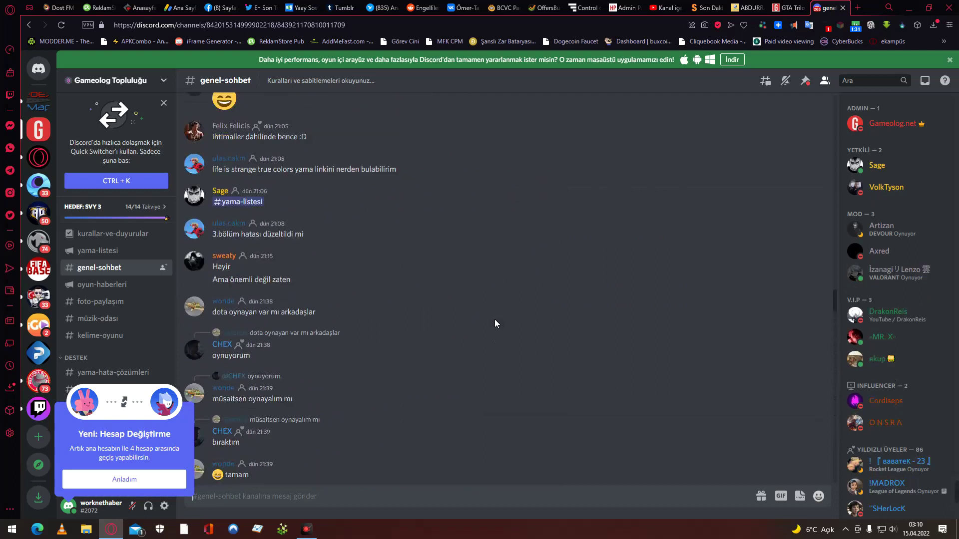
scroll(494, 324, up, 3)
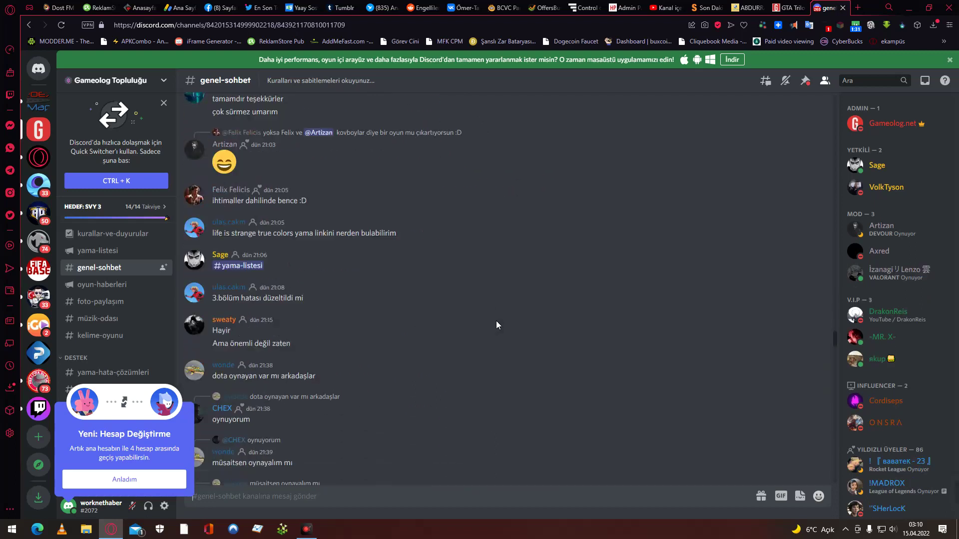
click(788, 8)
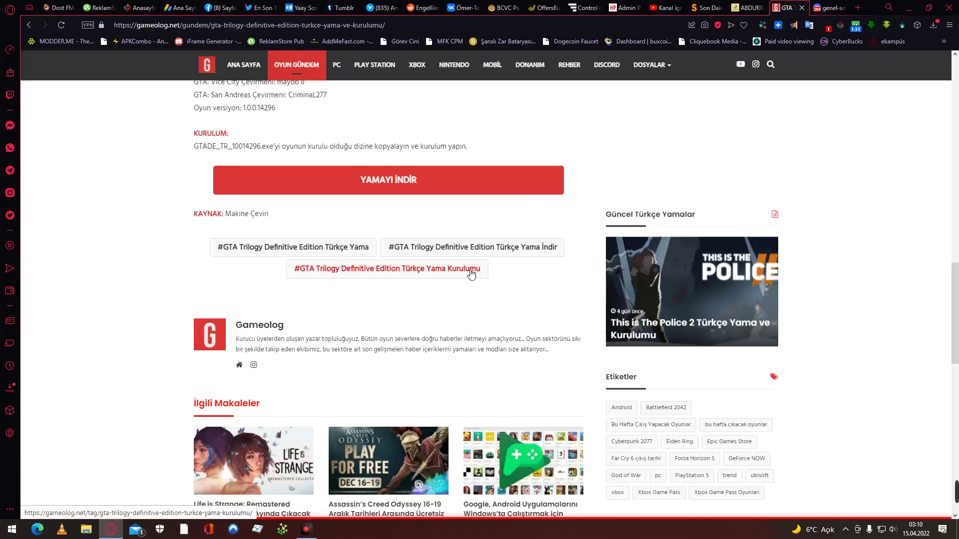
Scroll the GTA Trilogy article to its translator notes and the 1.0.0.14296 installation note.
scroll(414, 345, down, 10)
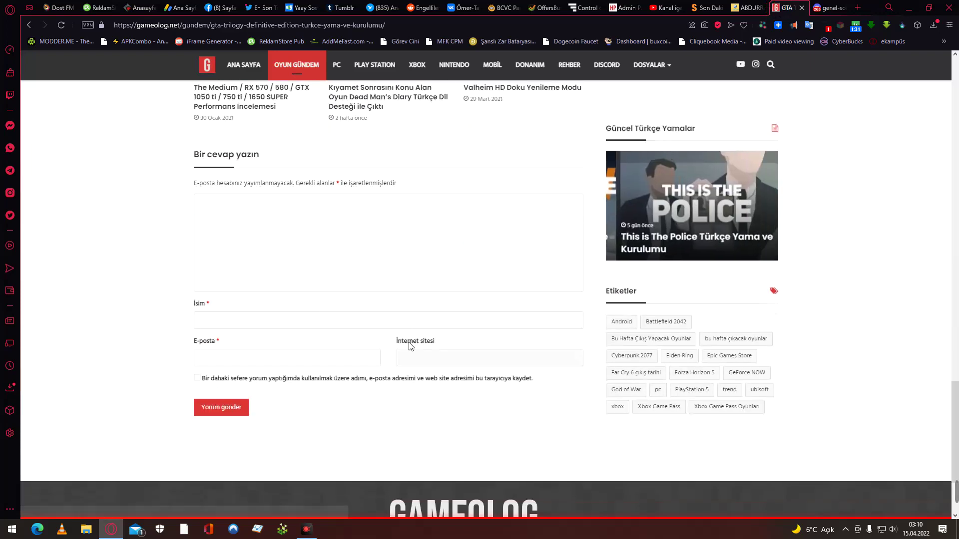
scroll(409, 343, up, 8)
scroll(409, 342, up, 5)
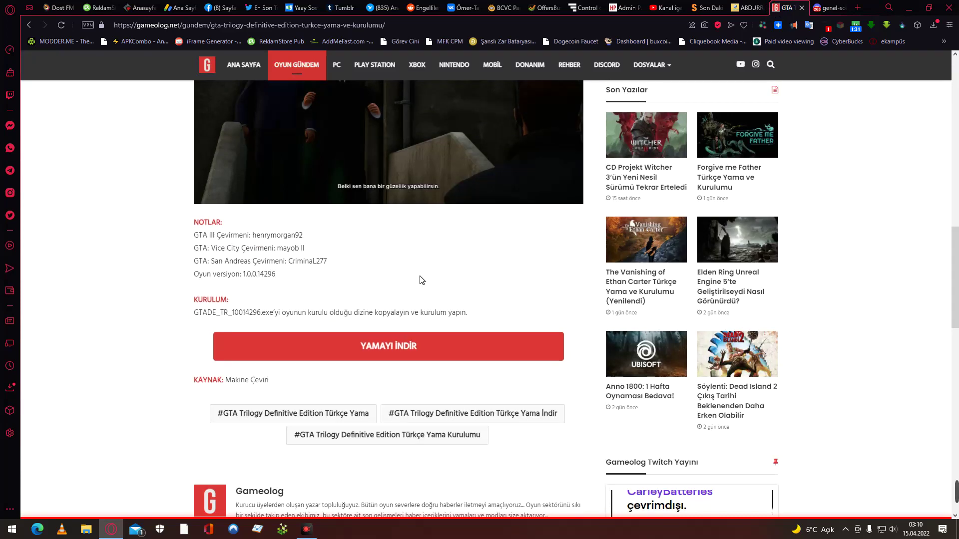
Rejoin the Gameolog server via YAMAYI İNDİR and view the enlarged image listing the patch links.
click(403, 351)
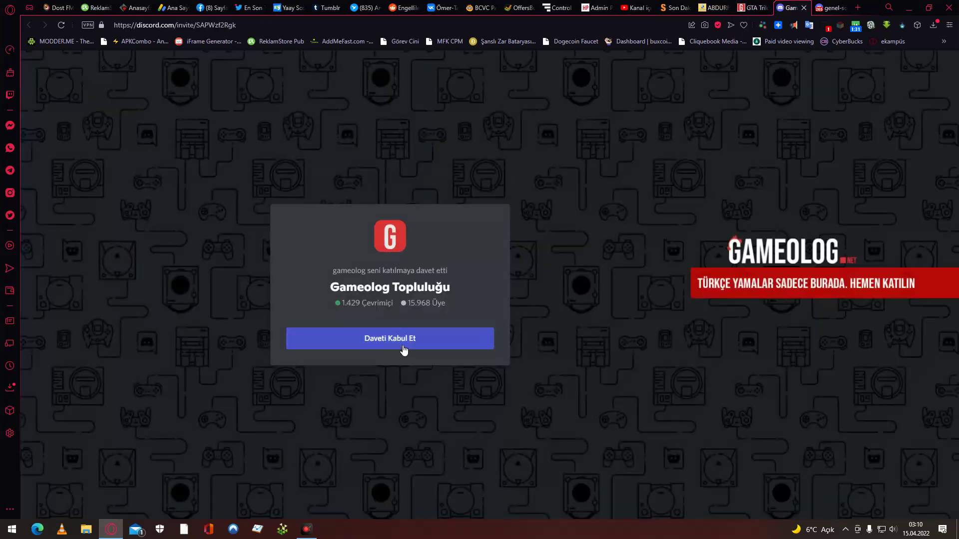
click(404, 339)
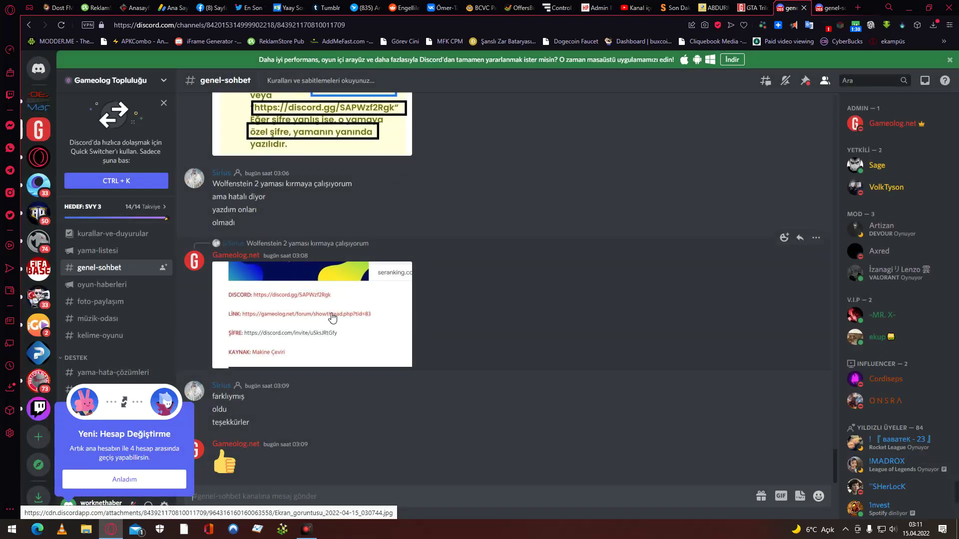
click(332, 317)
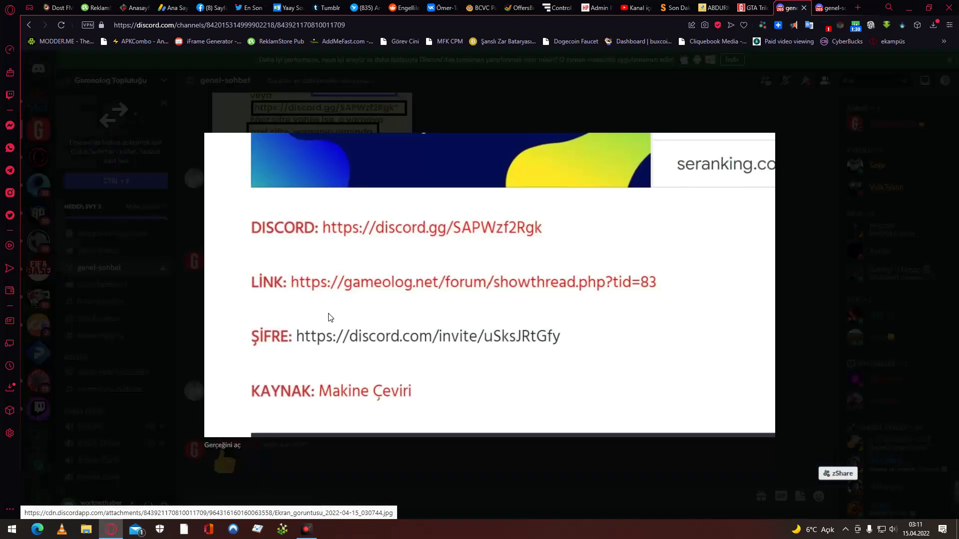
click(159, 323)
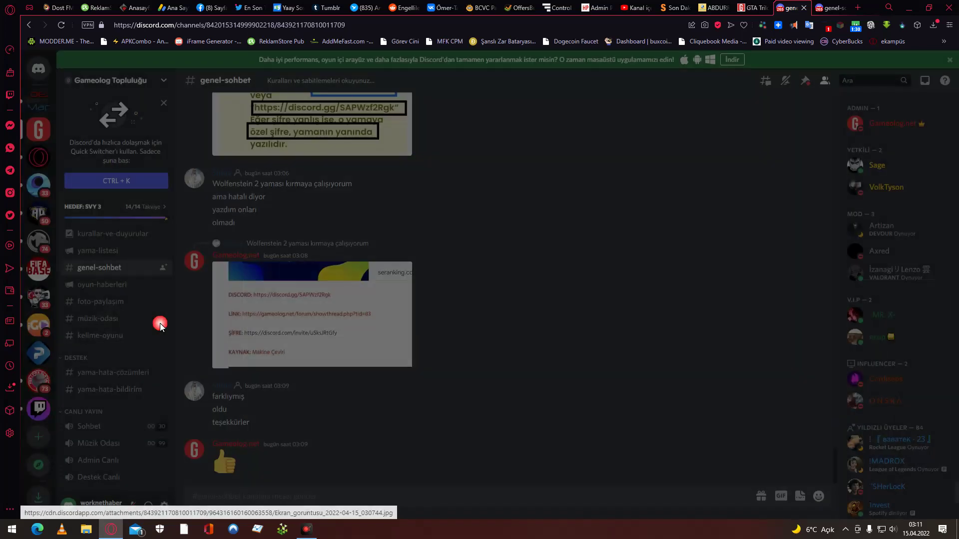
Scroll up through the genel-sohbet patch-password messages, then close the duplicate Discord chat tab.
scroll(360, 403, up, 4)
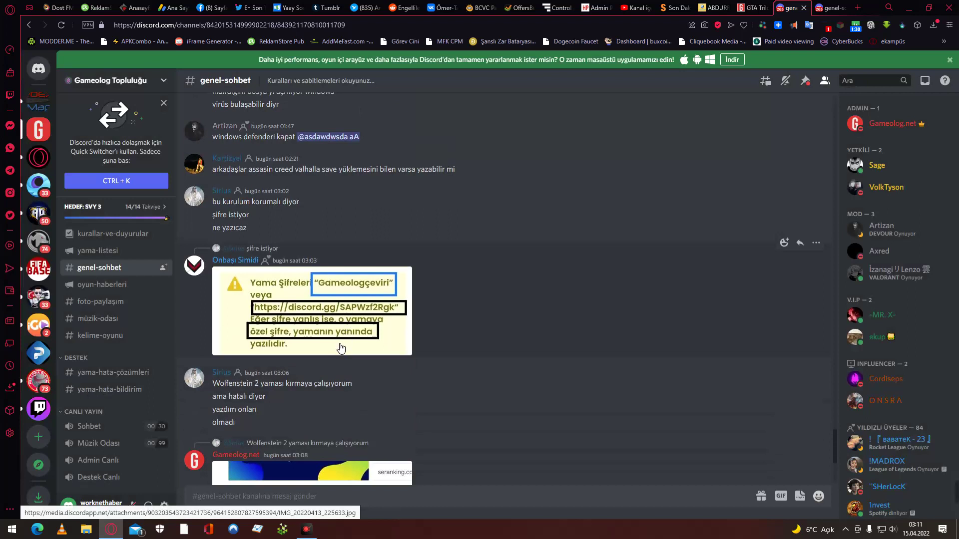
scroll(341, 348, up, 10)
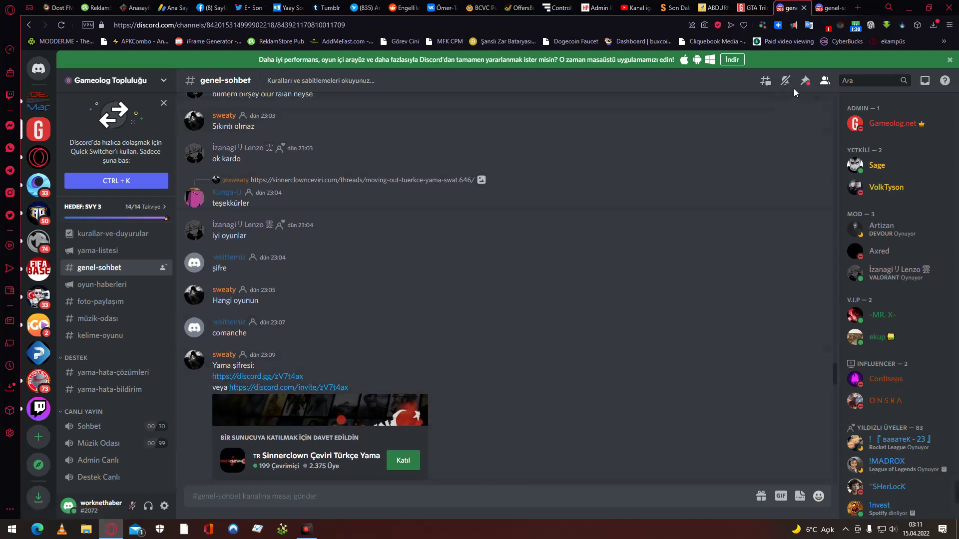
click(803, 10)
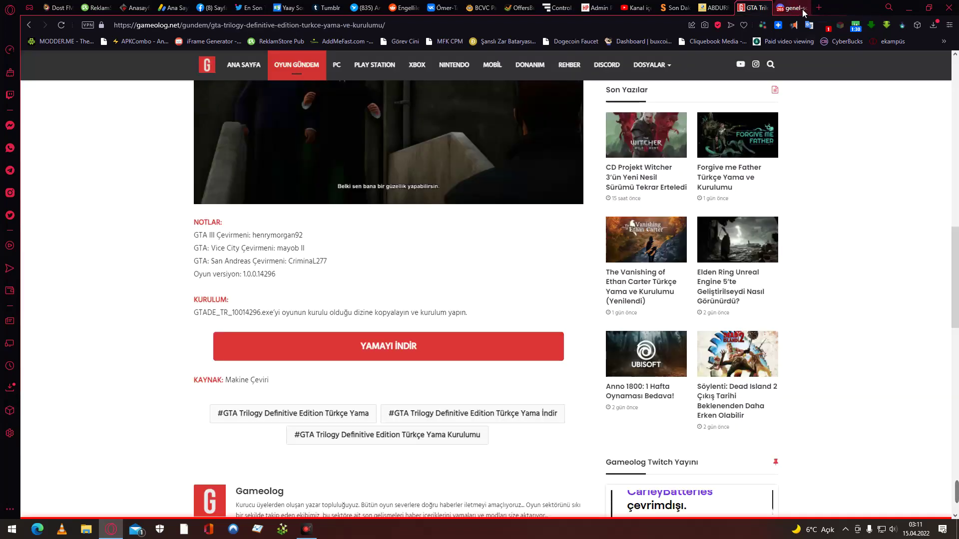
Close the remaining Discord tab and go back to the Full Programlar İndir GTA San Andreas page.
click(826, 9)
click(843, 7)
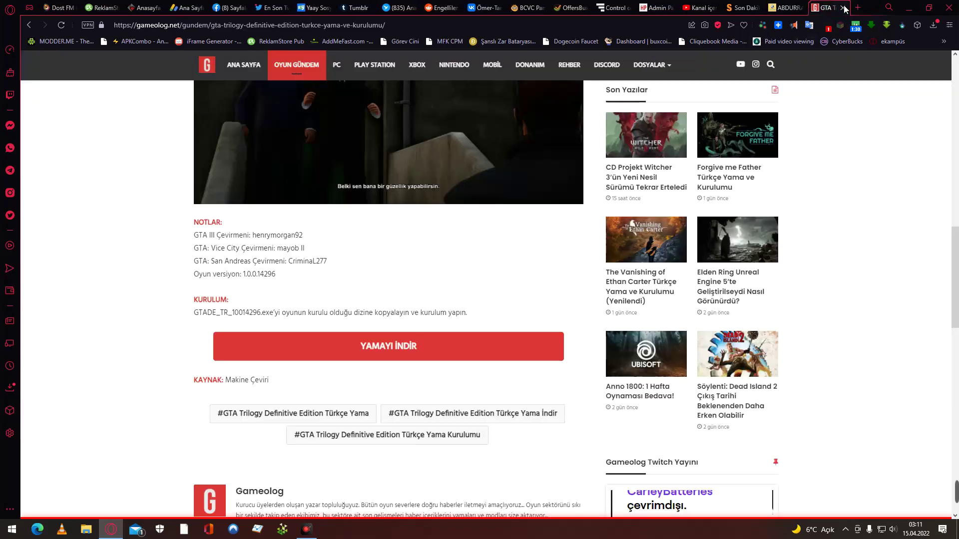
click(29, 26)
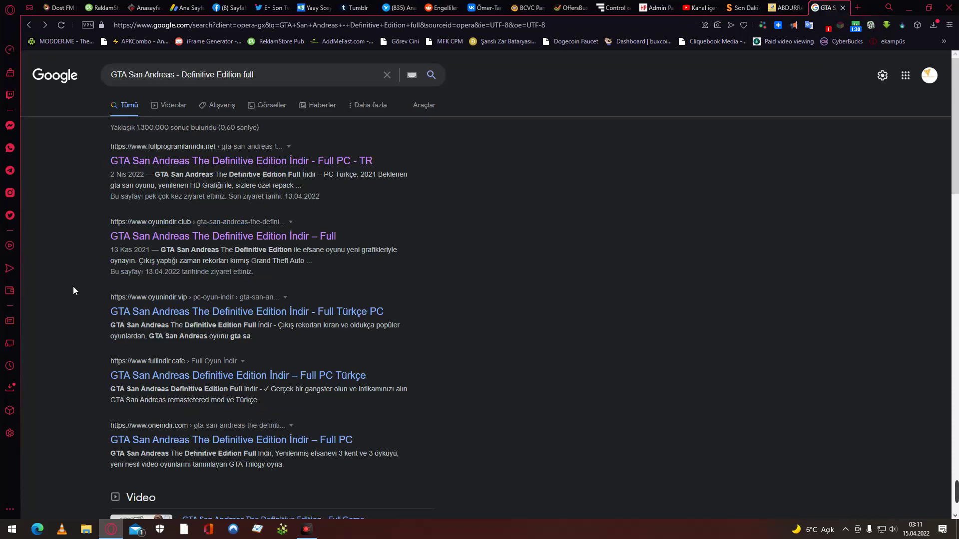
scroll(101, 277, down, 1)
scroll(100, 277, up, 1)
click(227, 162)
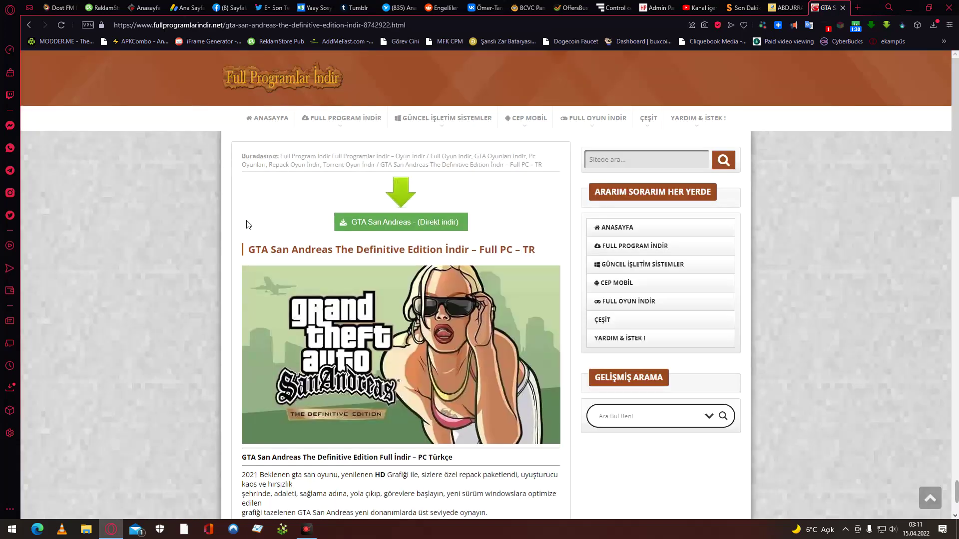
scroll(209, 279, down, 20)
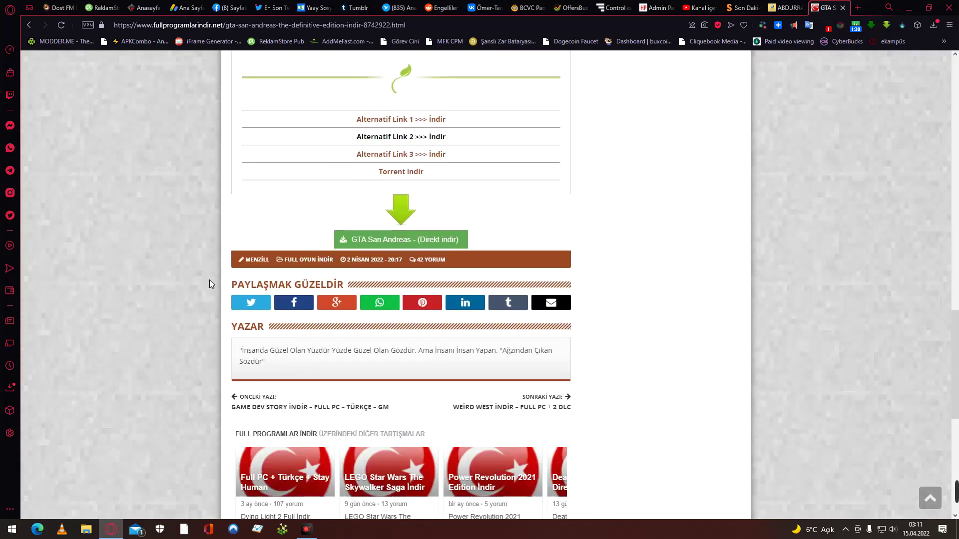
scroll(209, 280, up, 4)
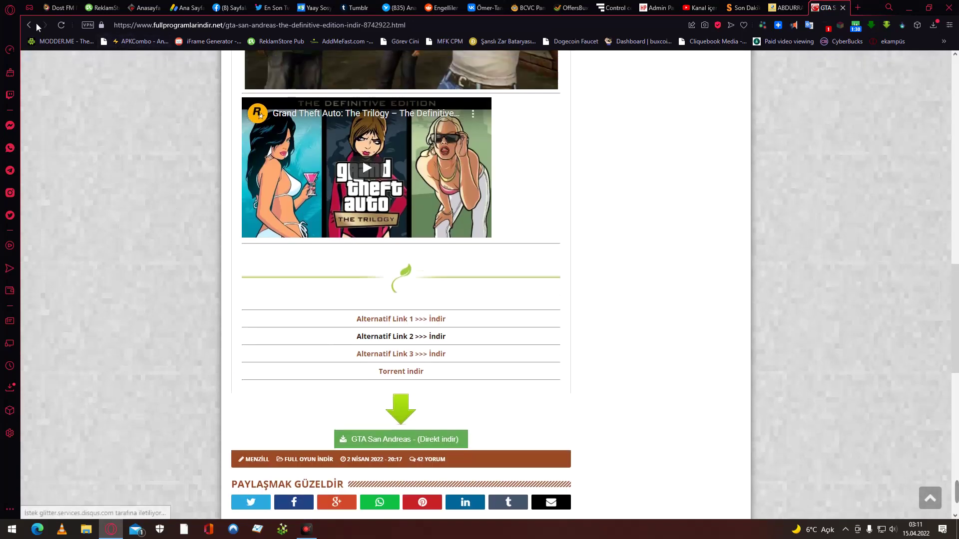
click(32, 25)
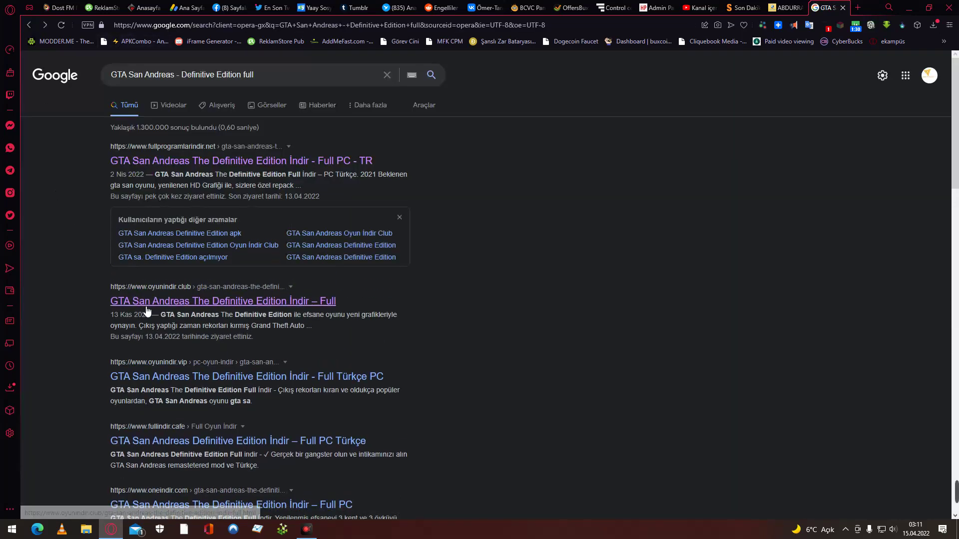
click(146, 309)
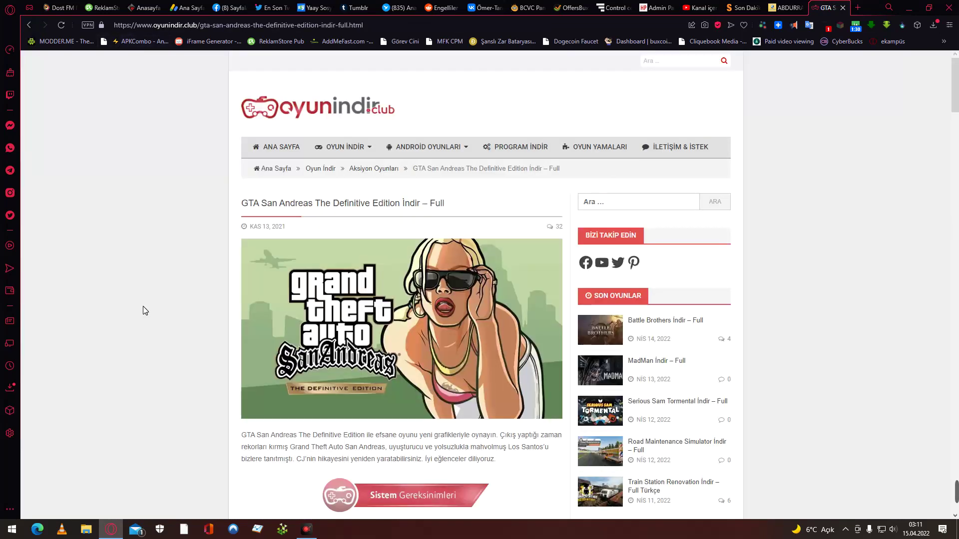
scroll(143, 306, down, 5)
scroll(143, 306, down, 5)
scroll(143, 307, up, 3)
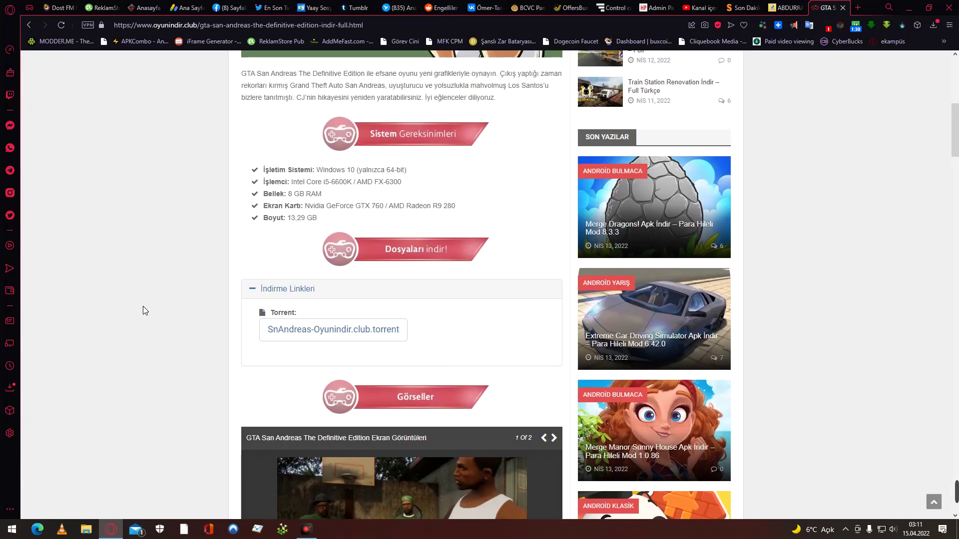
scroll(144, 310, up, 8)
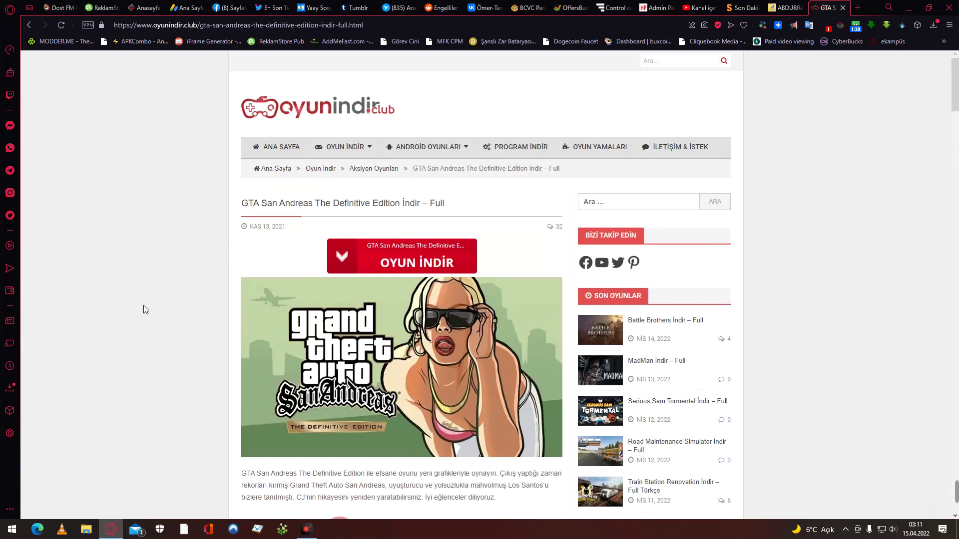
scroll(143, 309, down, 10)
scroll(143, 310, down, 4)
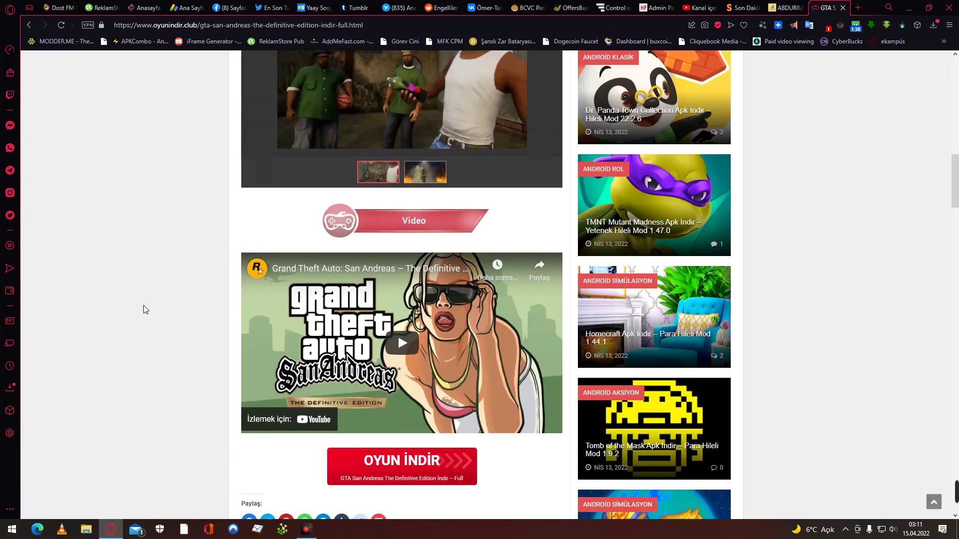
scroll(143, 310, up, 5)
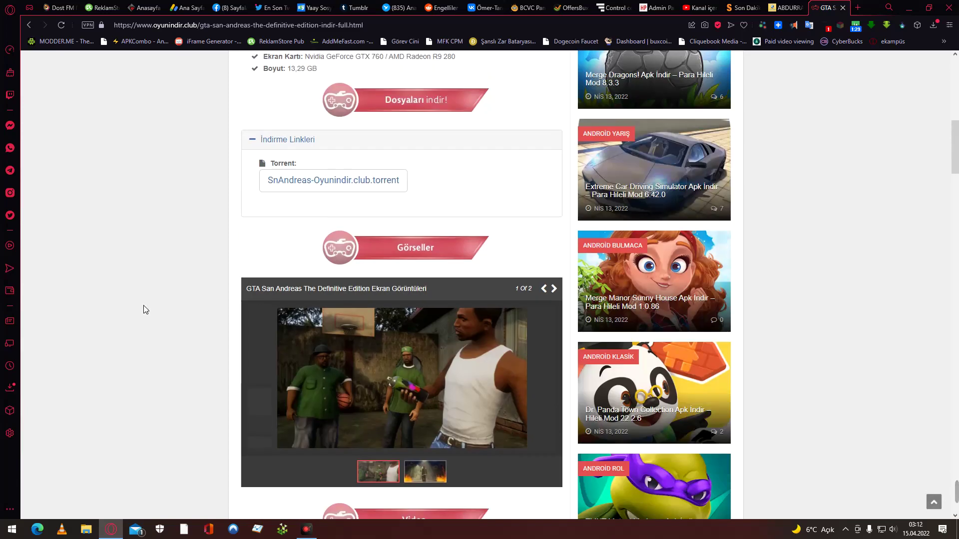
scroll(143, 310, up, 4)
scroll(144, 309, down, 15)
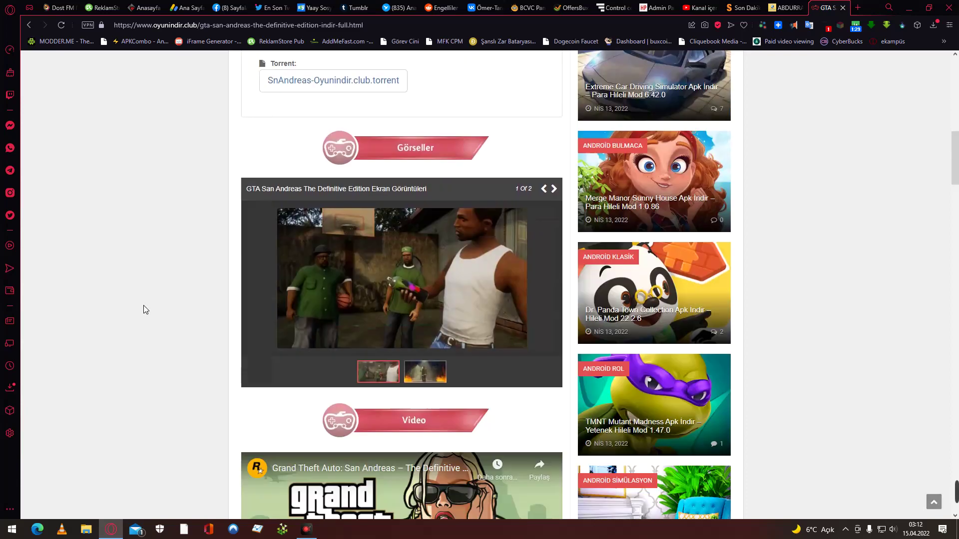
scroll(143, 309, down, 10)
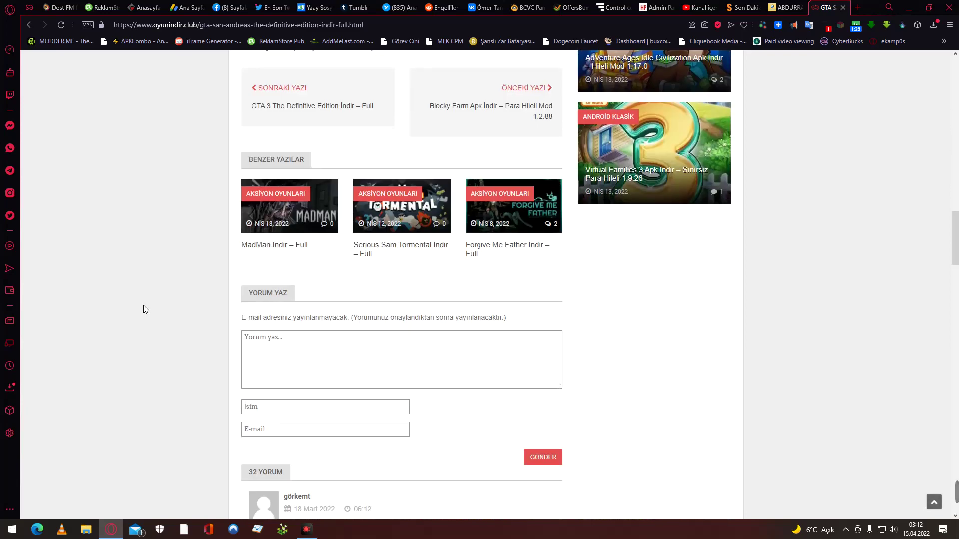
scroll(144, 310, up, 6)
click(29, 25)
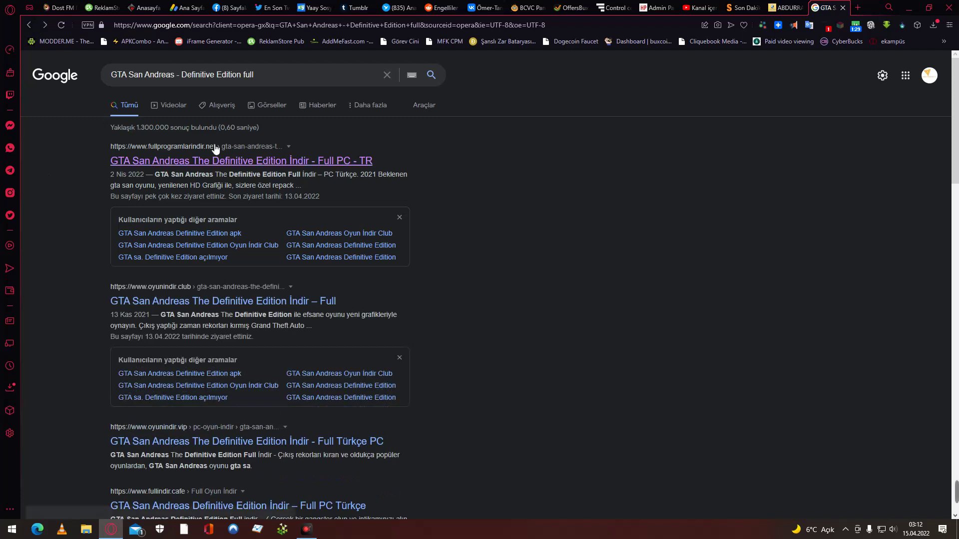
Search for the Definitive Edition Türkçe Yama and open the DonanımHaber forum thread.
click(289, 77)
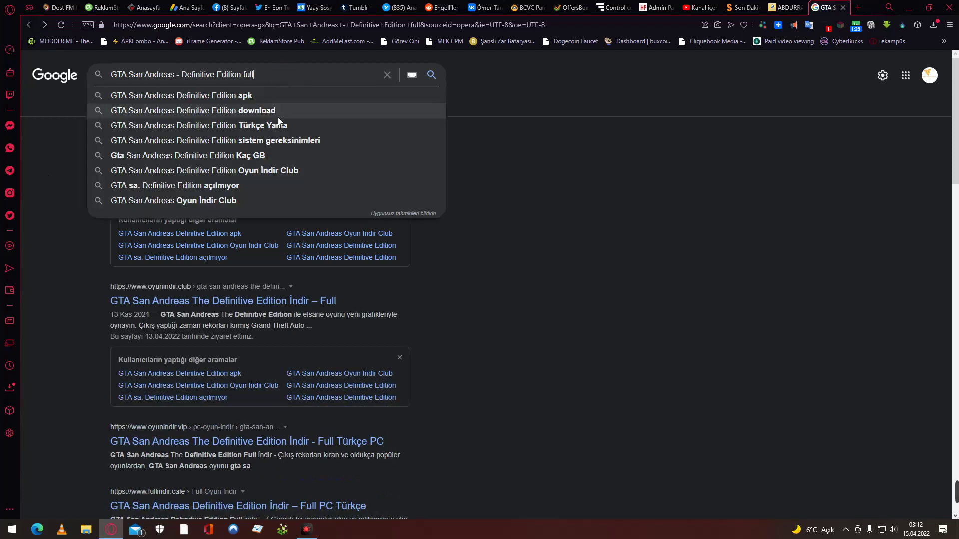
click(278, 126)
scroll(67, 248, down, 4)
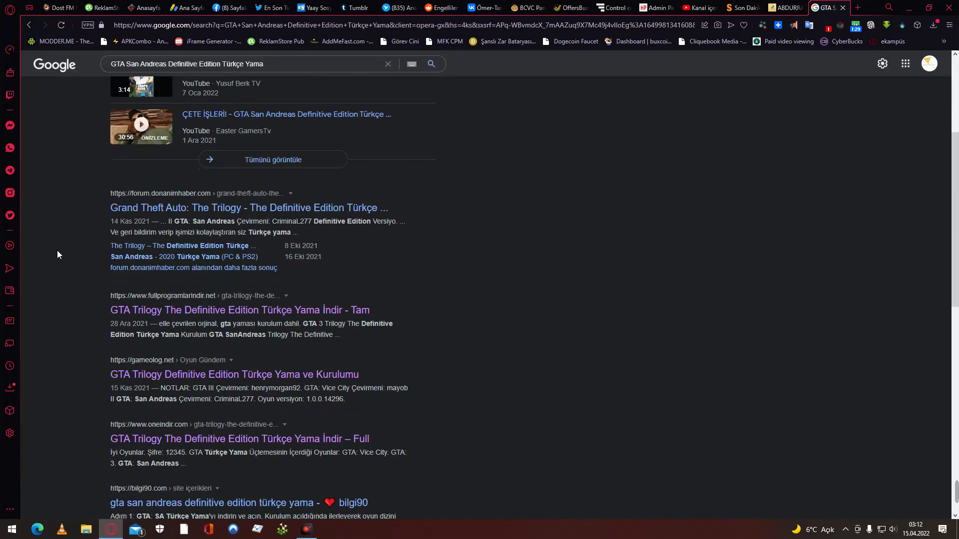
click(185, 215)
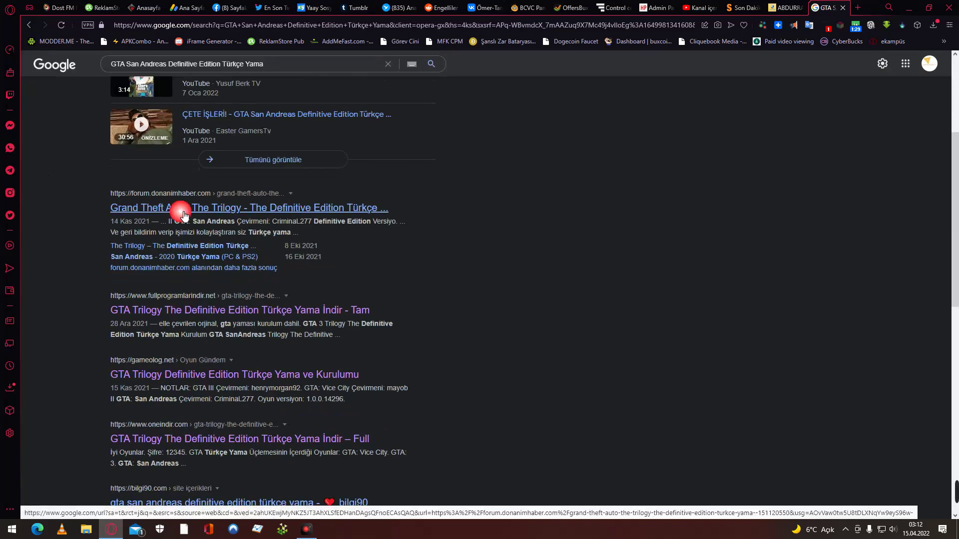
Scroll the thread to its Türkçe Yama İndirme Linki section and installation notes.
scroll(174, 221, down, 7)
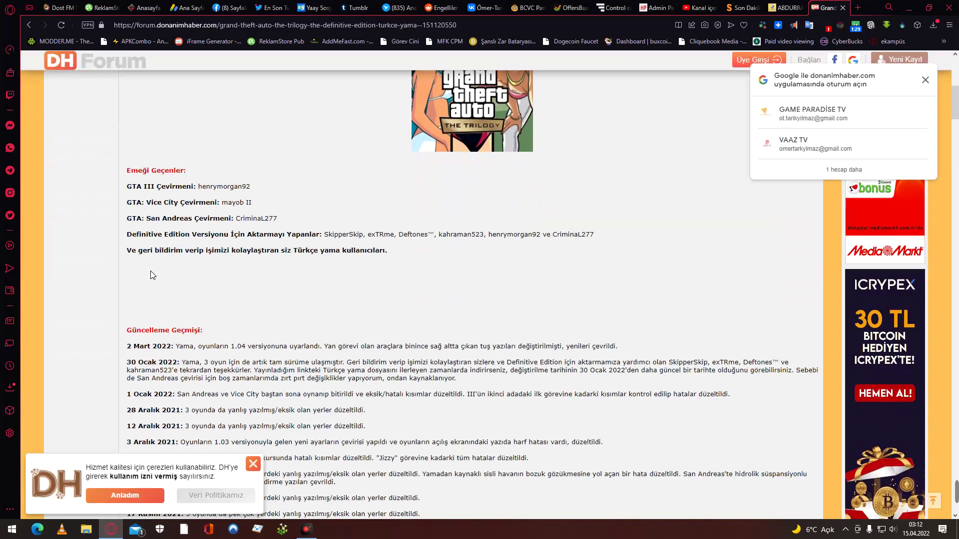
scroll(152, 274, down, 3)
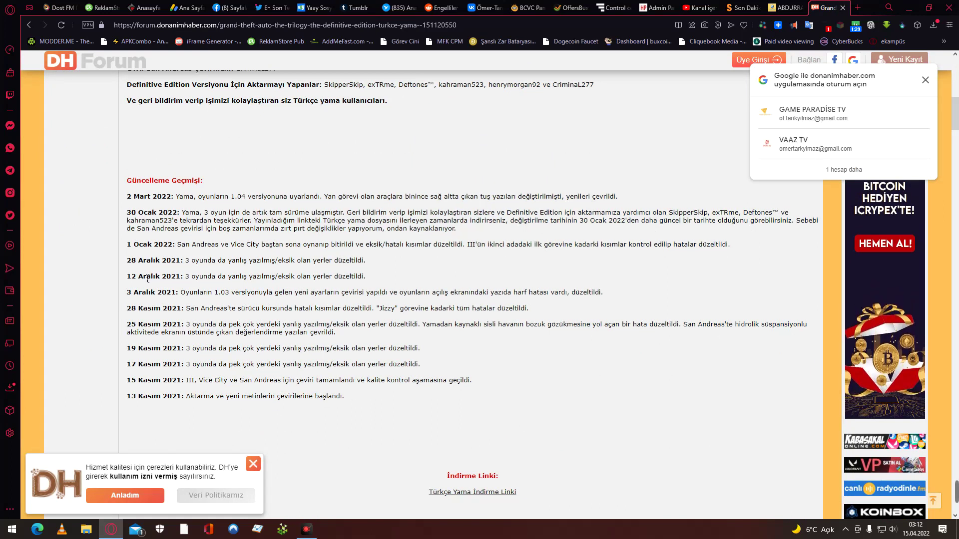
scroll(143, 278, down, 8)
scroll(140, 278, up, 2)
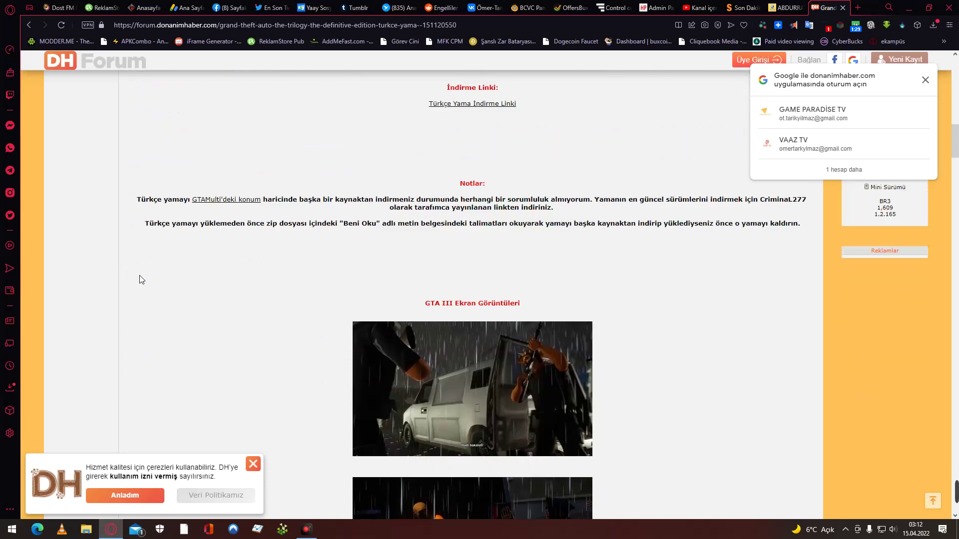
scroll(140, 277, up, 3)
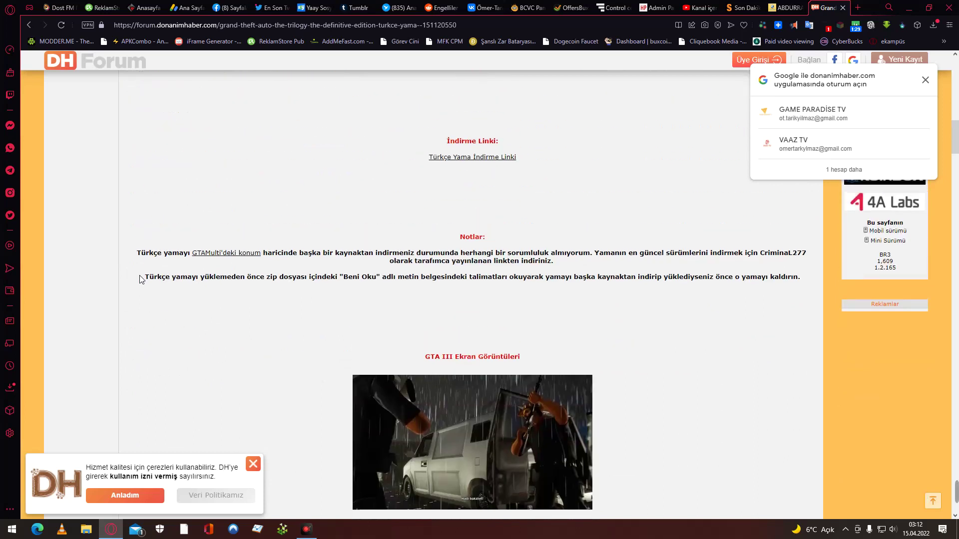
scroll(327, 323, down, 1)
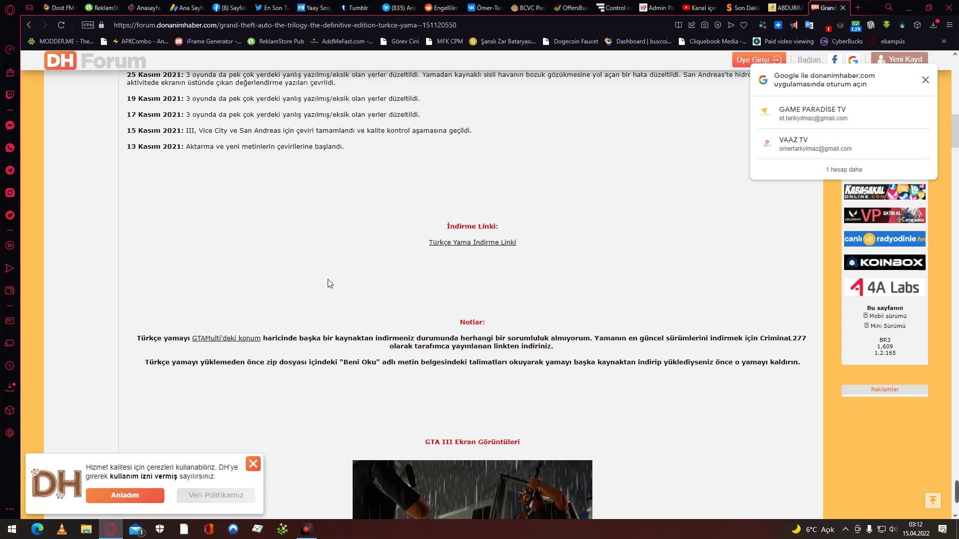
scroll(328, 283, down, 3)
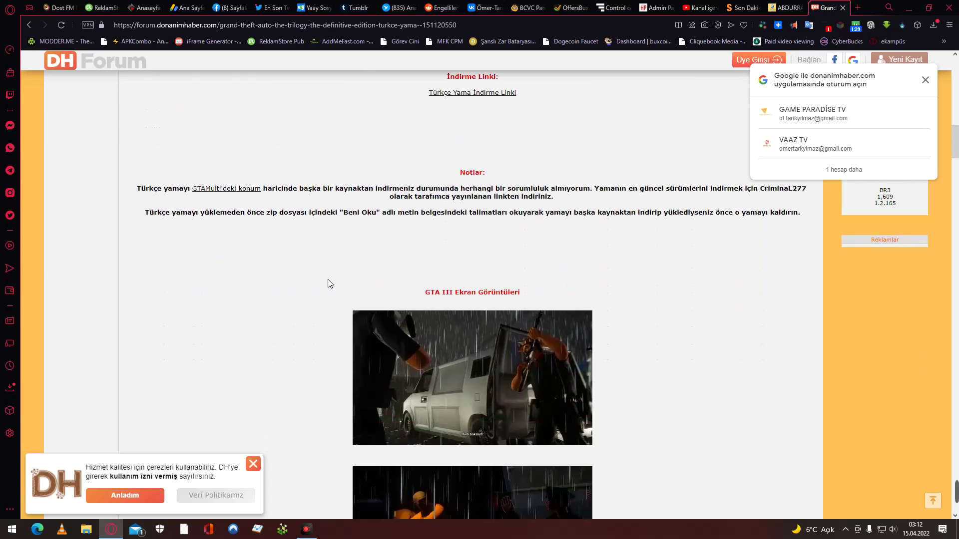
scroll(328, 283, down, 20)
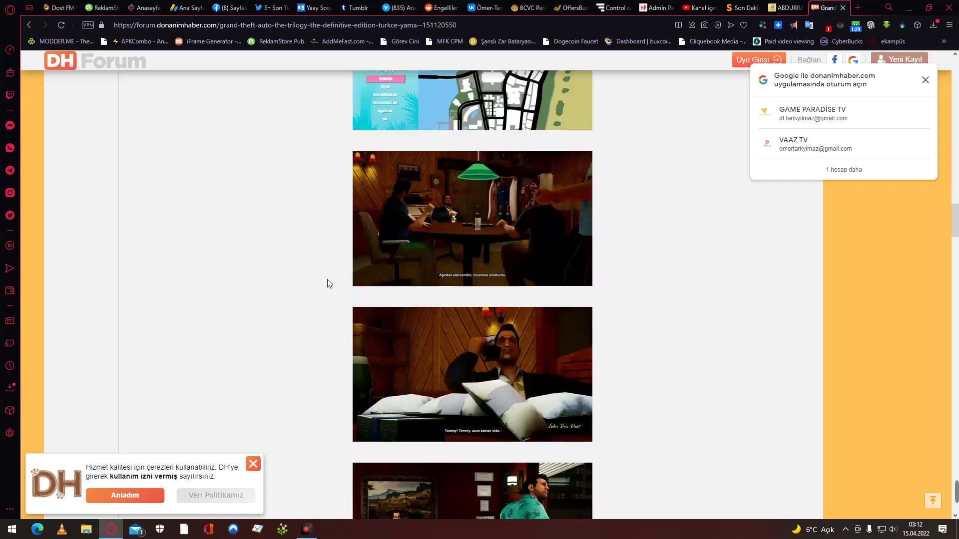
scroll(328, 283, down, 20)
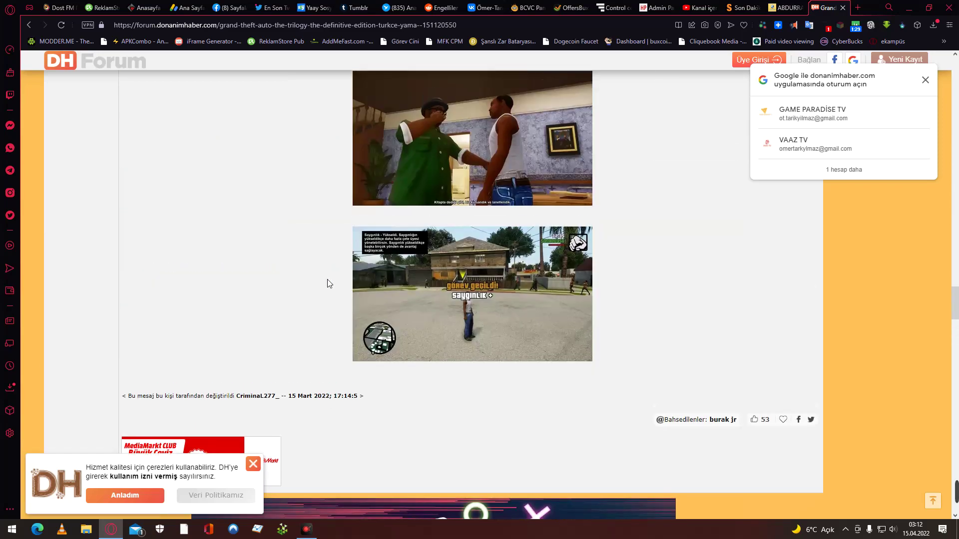
scroll(328, 283, up, 15)
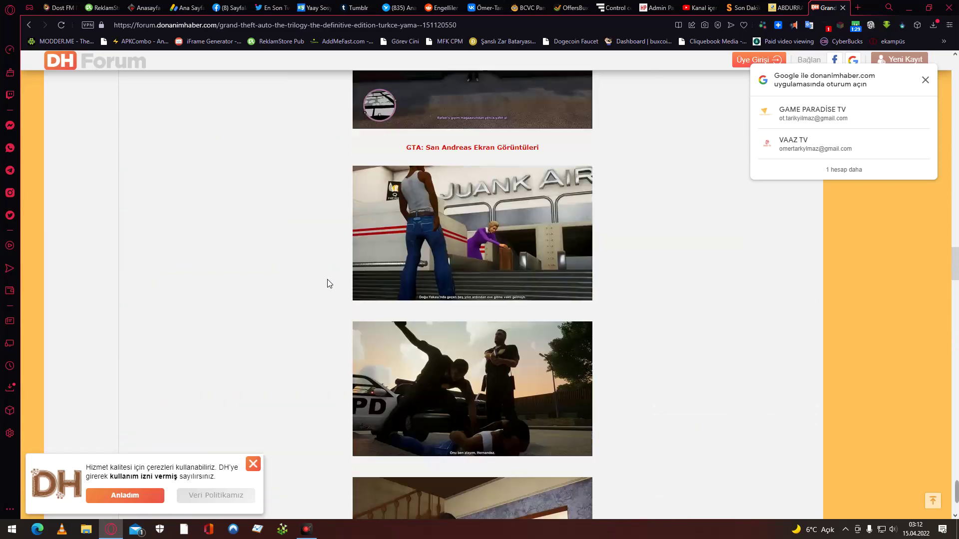
scroll(263, 290, up, 20)
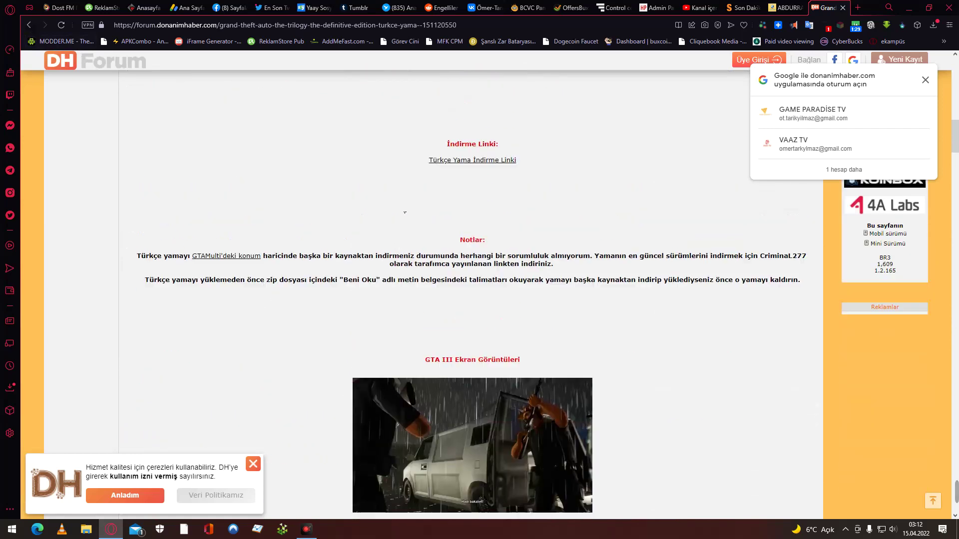
scroll(424, 215, up, 2)
Download the 10.33 MB GTA Trilogy Türkçe Yama zip from MediaFire and open it in WinRAR.
click(469, 193)
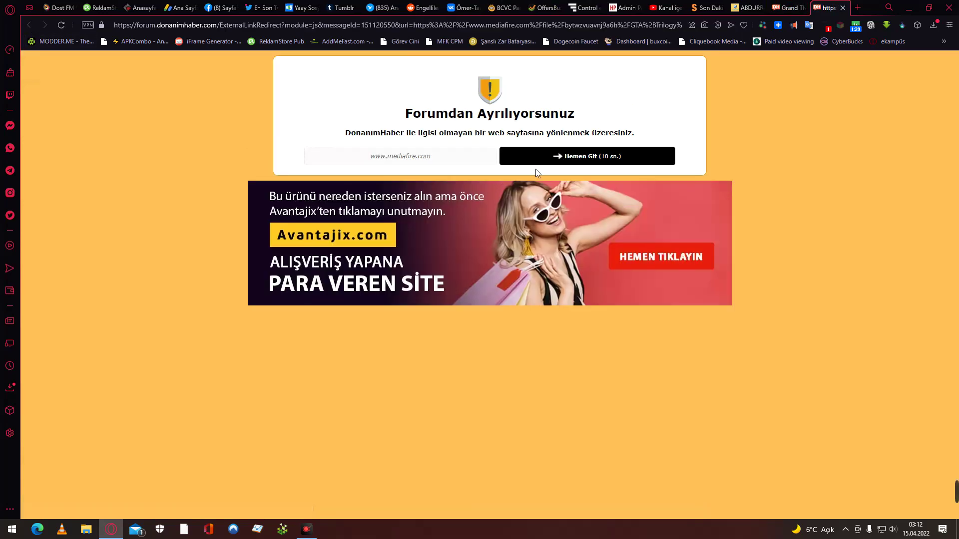
click(562, 159)
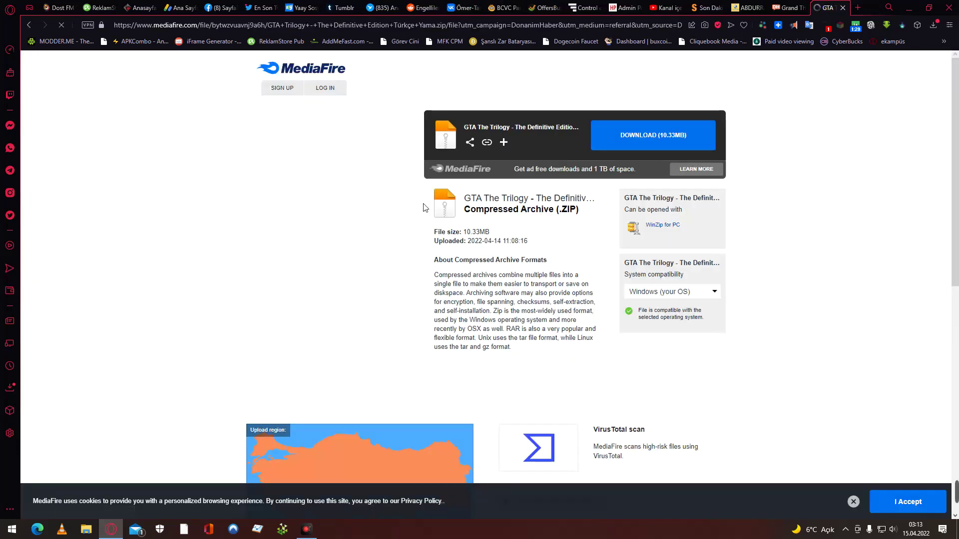
click(674, 138)
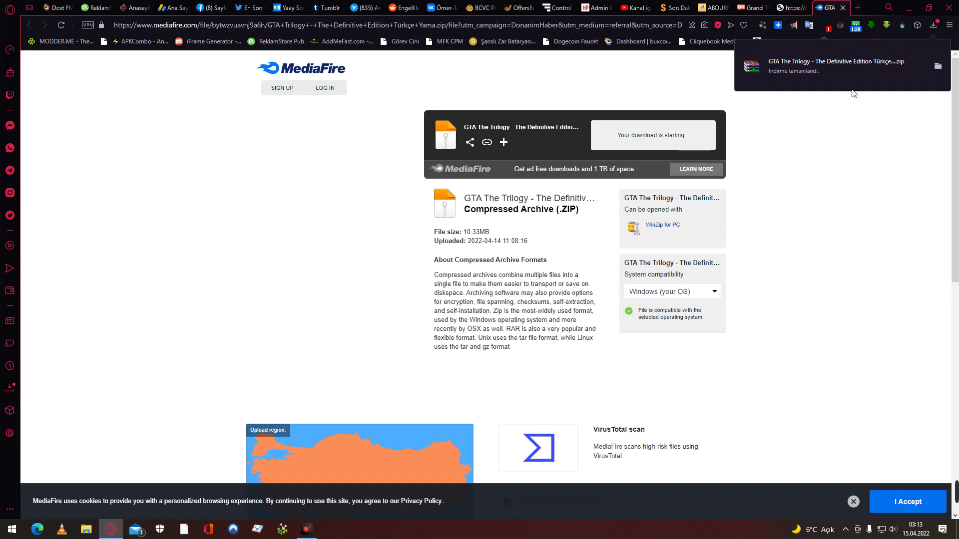
click(842, 76)
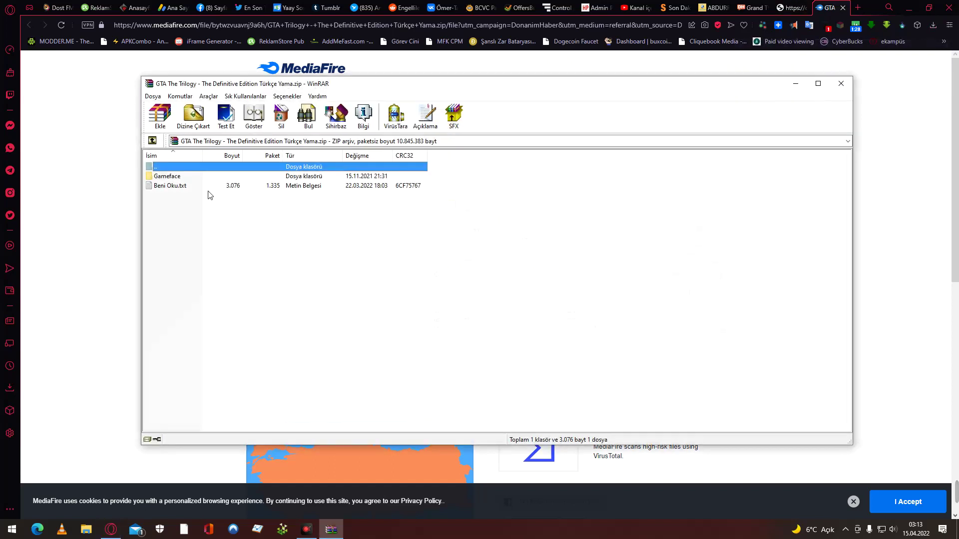
Open Beni Oku.txt from the GTA Trilogy Türkçe Yama archive in Notepad.
double_click(211, 187)
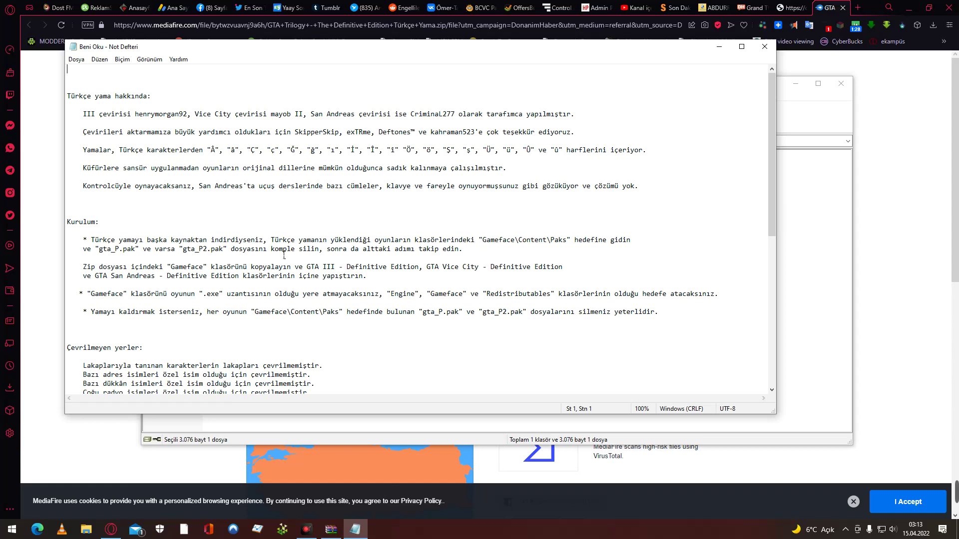
Read the Kurulum steps in Beni Oku.txt, close it, and select the Gameface folder in WinRAR.
scroll(340, 316, down, 3)
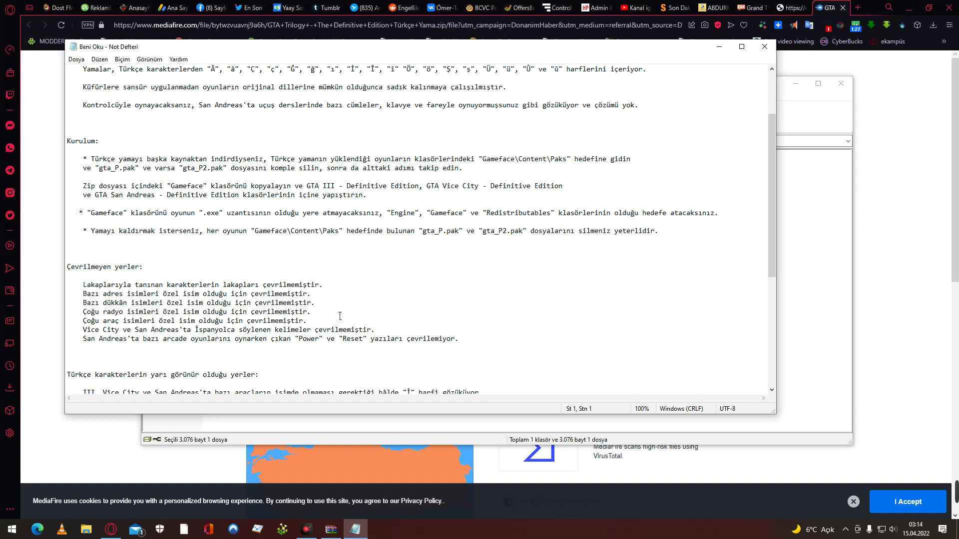
scroll(340, 317, down, 4)
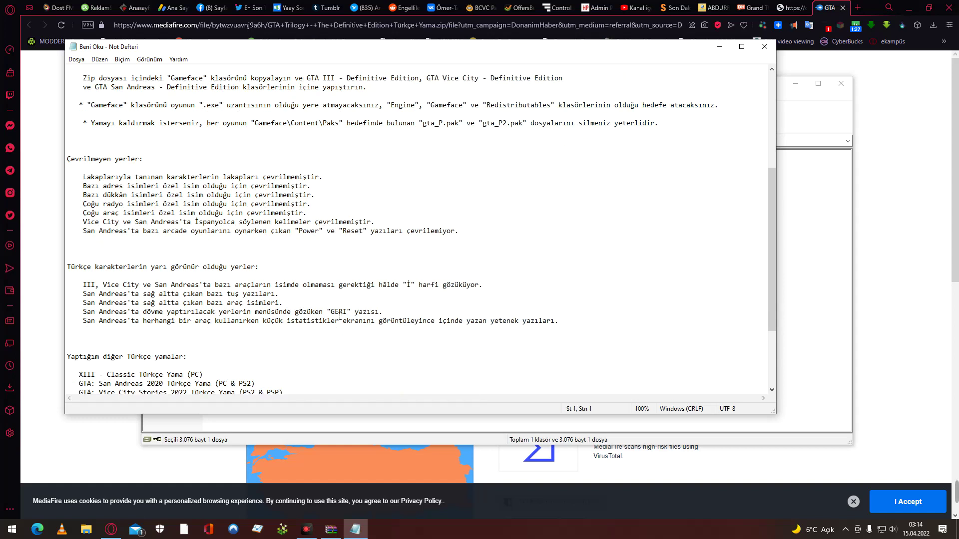
scroll(340, 316, down, 4)
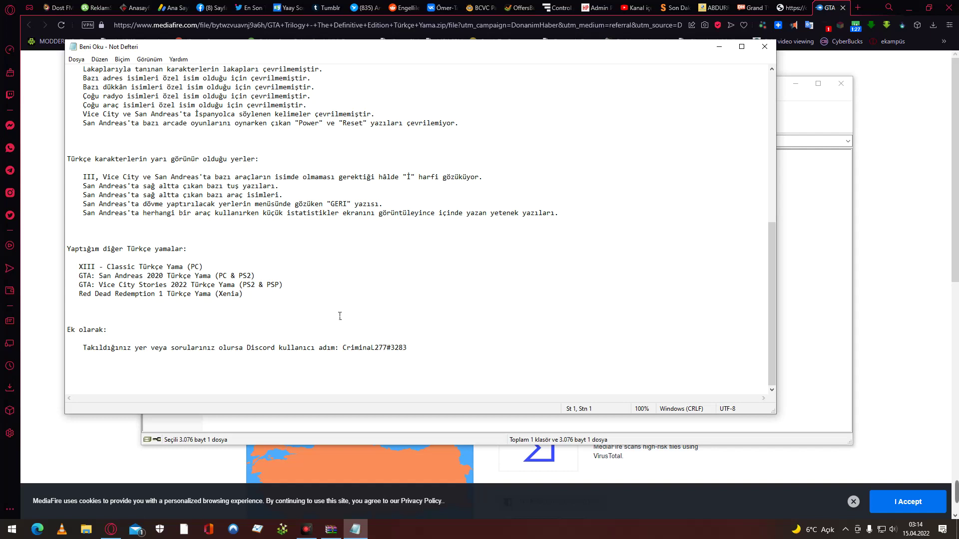
scroll(339, 316, up, 8)
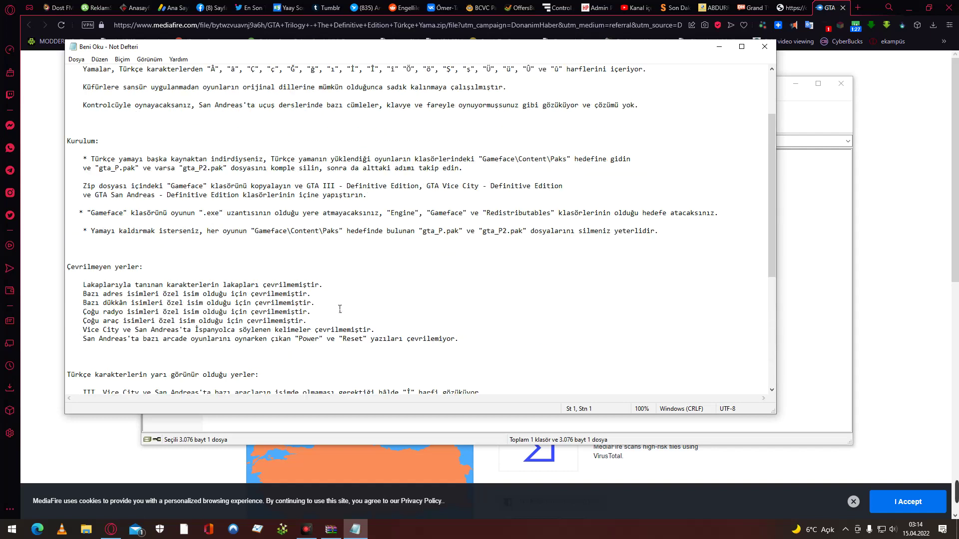
scroll(340, 309, up, 3)
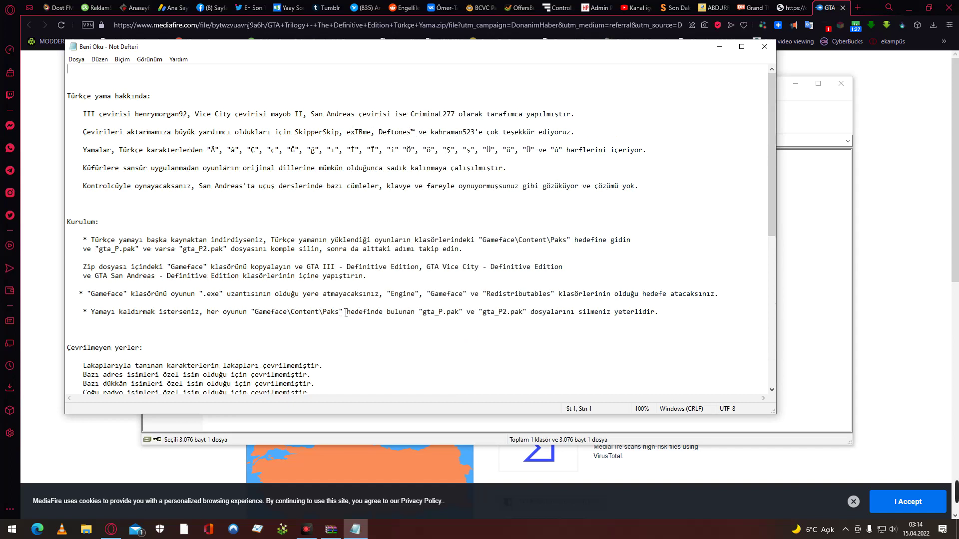
scroll(346, 313, down, 2)
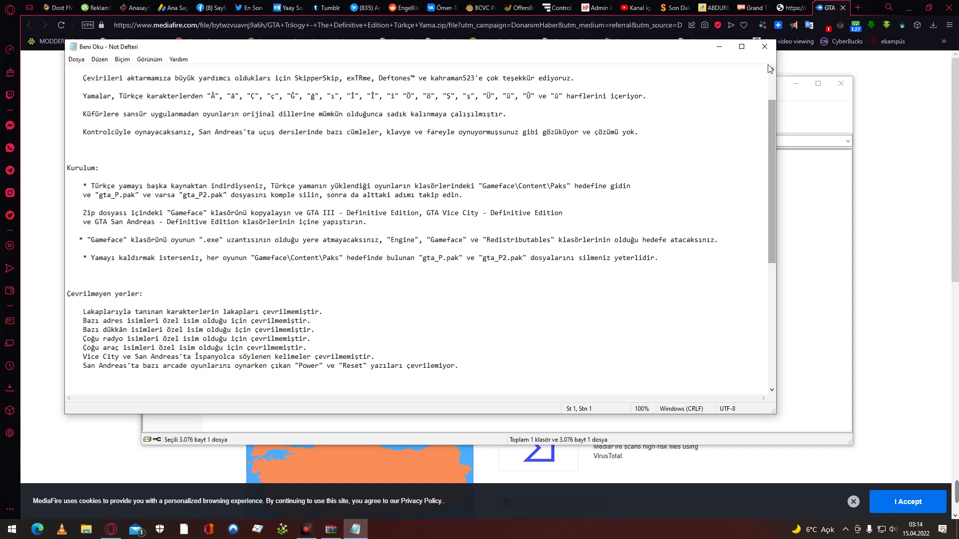
click(764, 47)
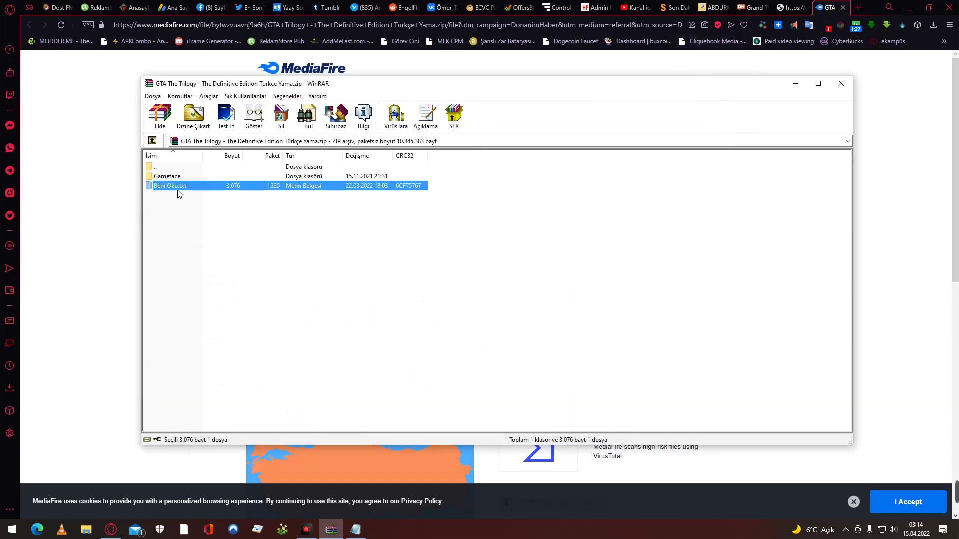
click(181, 176)
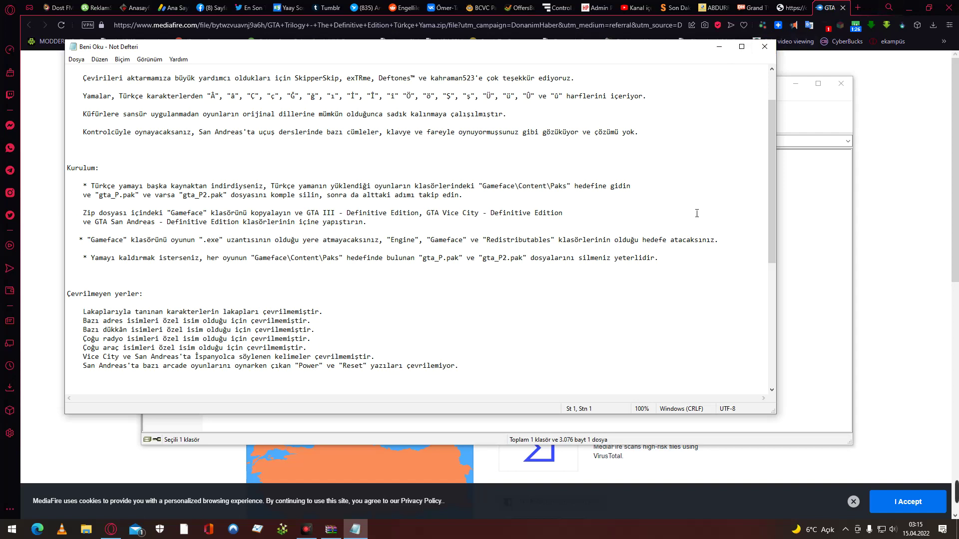
Minimize the readme and browser, move WinRAR right, and check the game's Win64 install folder.
click(719, 46)
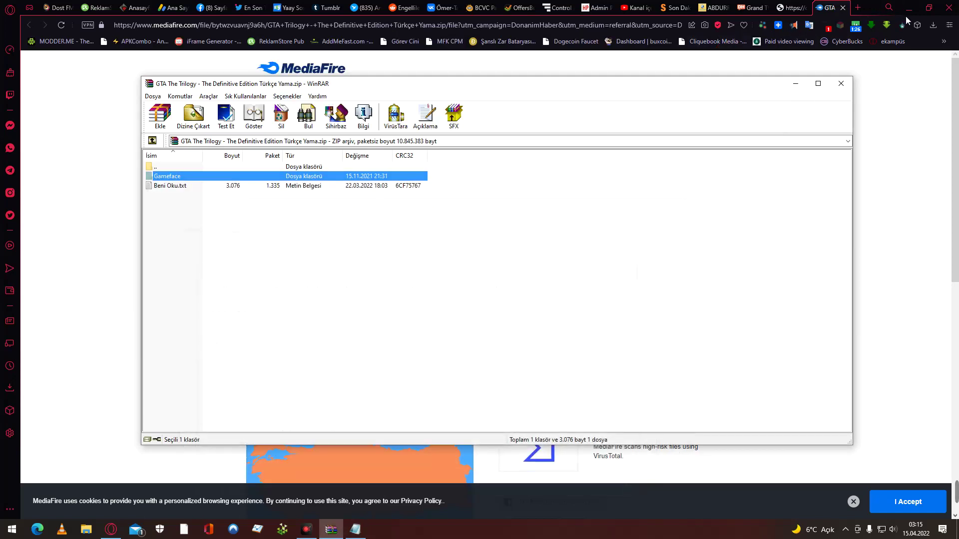
click(908, 8)
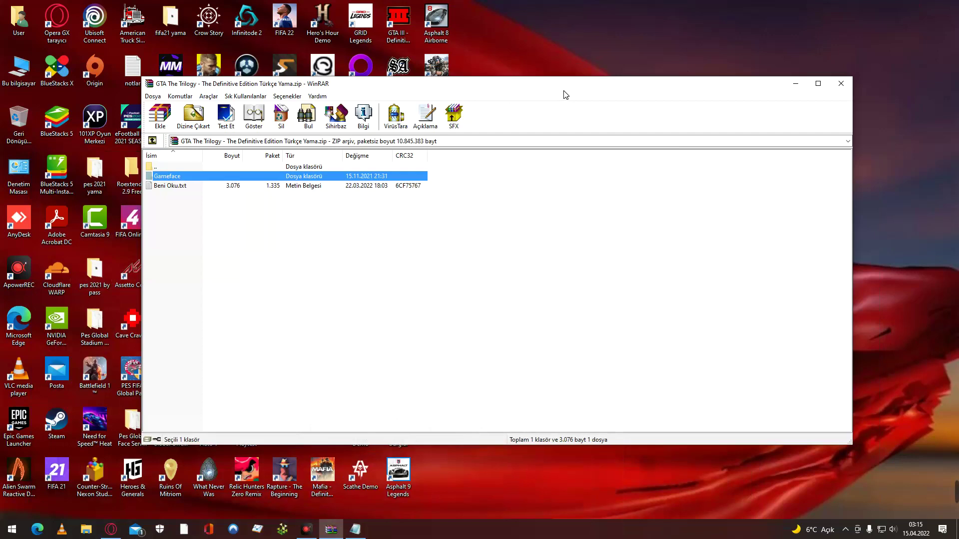
drag(565, 95, 807, 194)
double_click(400, 69)
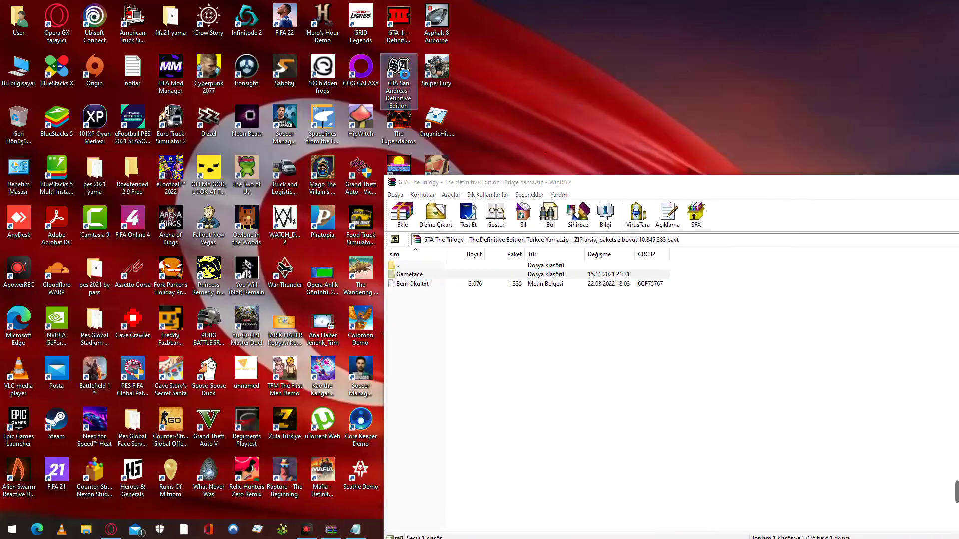
right_click(404, 74)
click(435, 79)
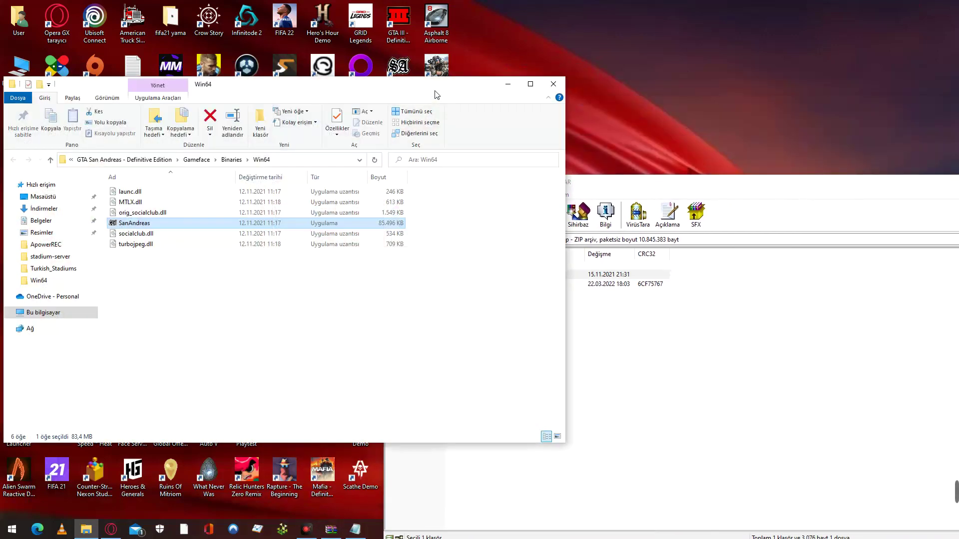
click(321, 308)
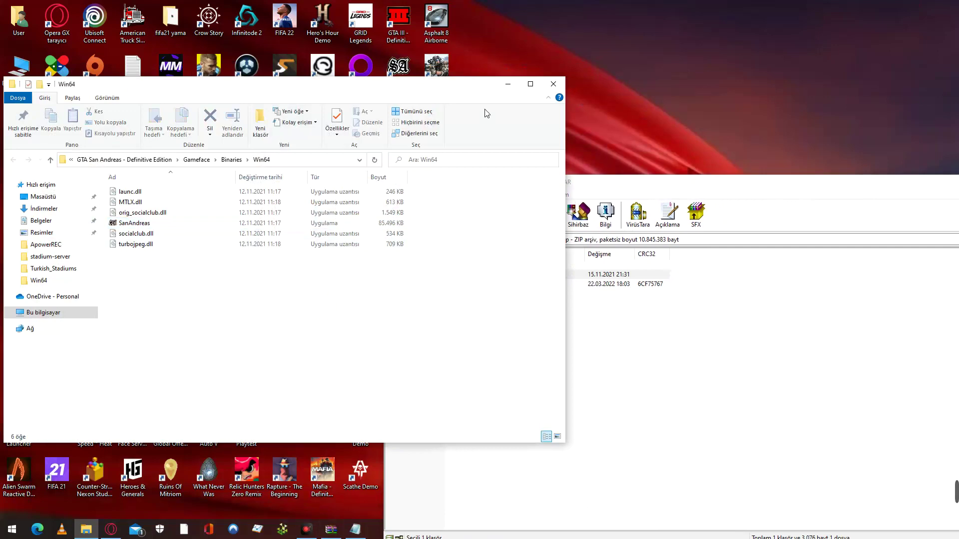
click(553, 84)
Open Documents › Rockstar Games › GTA San Andreas Definitive Edition in File Explorer beside WinRAR.
click(8, 69)
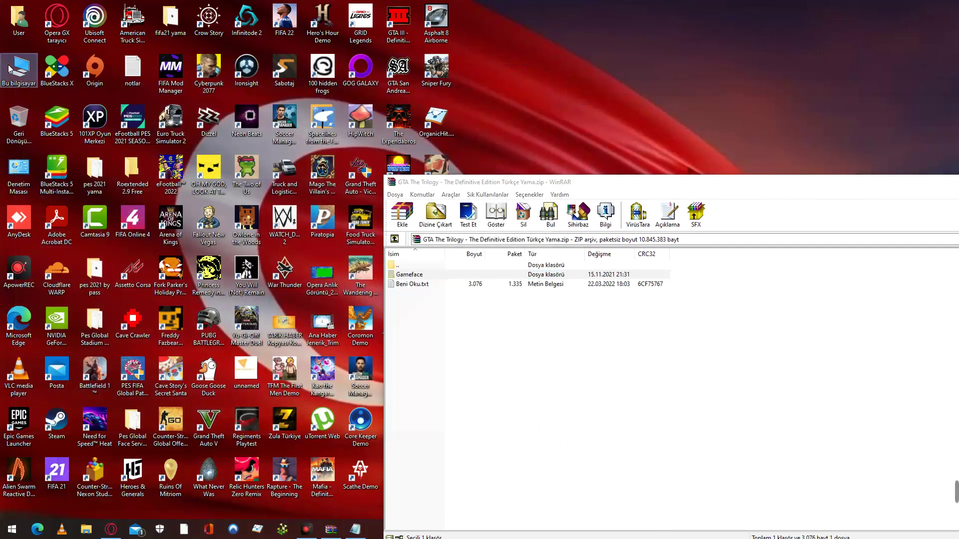
double_click(9, 68)
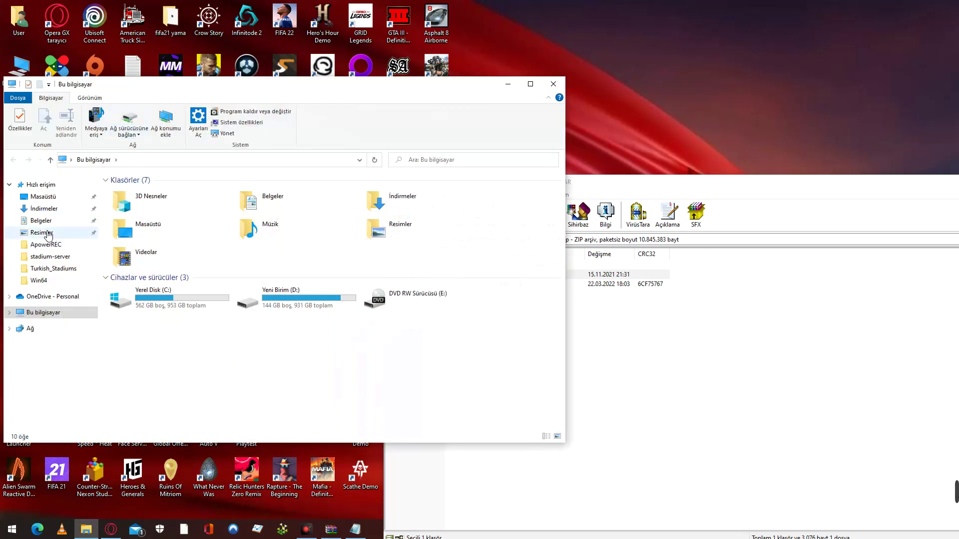
click(42, 220)
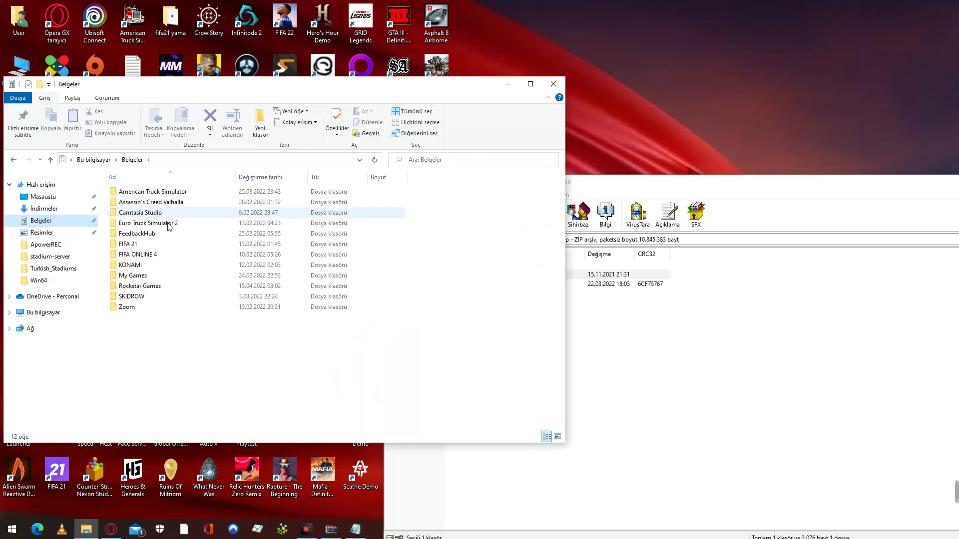
double_click(179, 286)
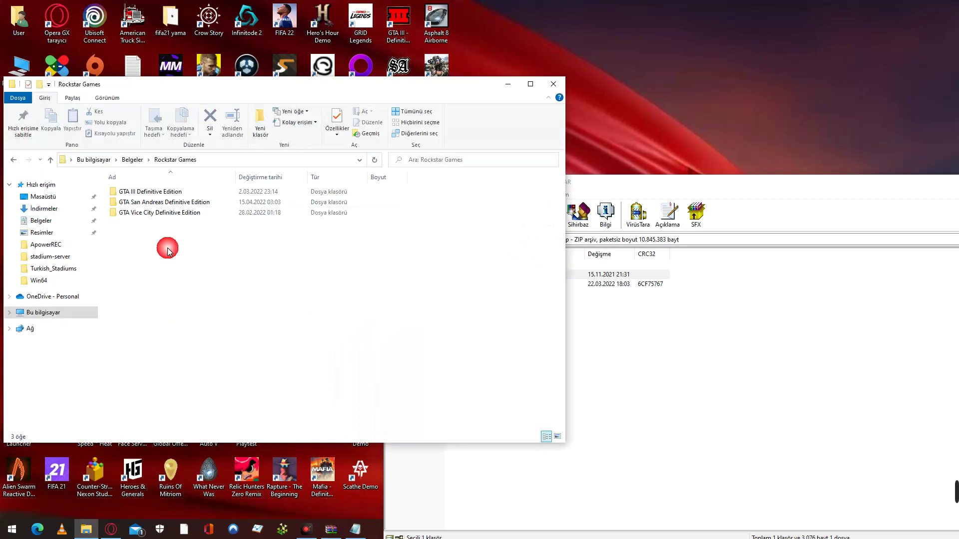
double_click(168, 202)
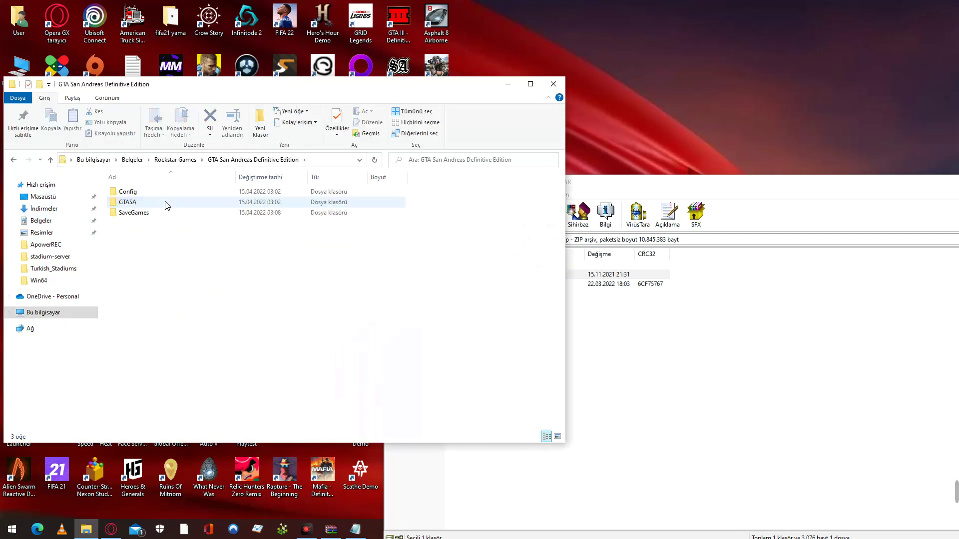
click(729, 368)
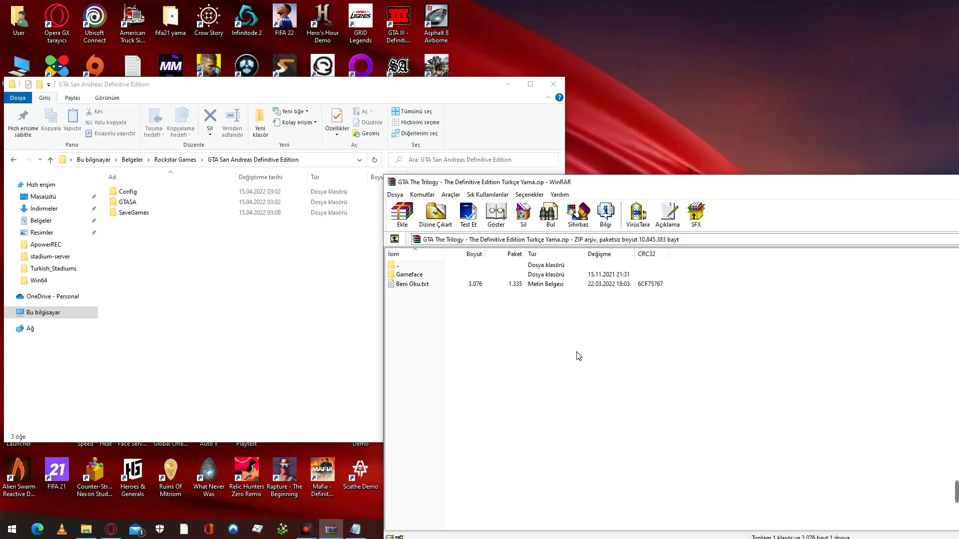
click(427, 277)
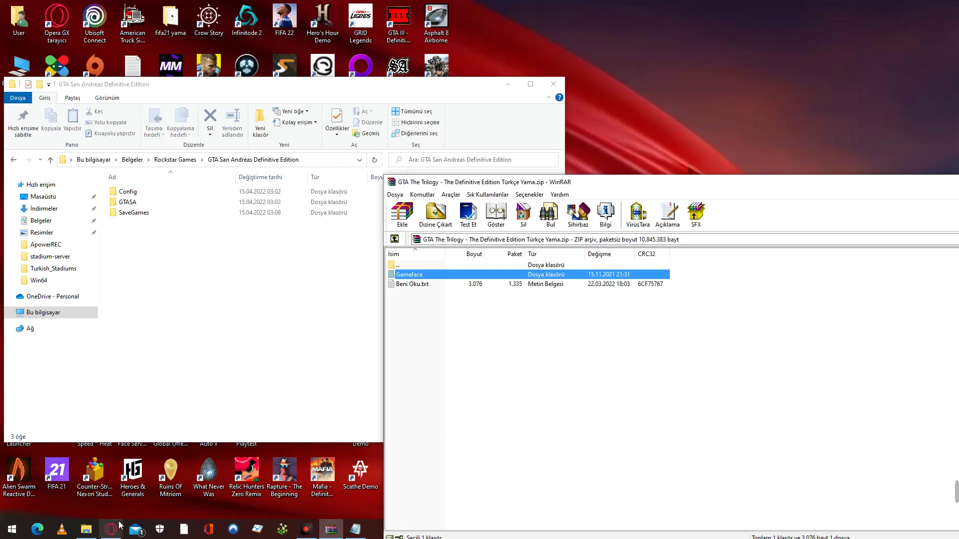
click(103, 533)
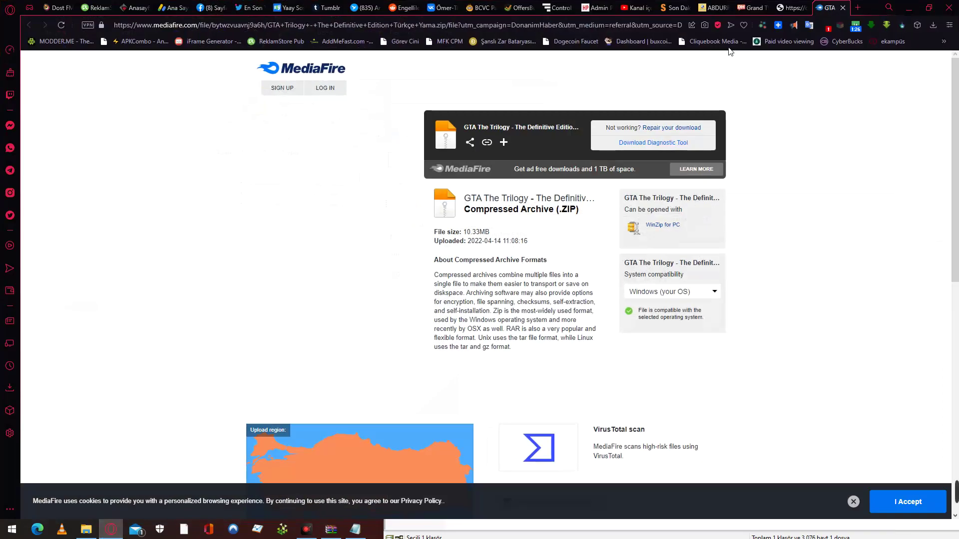
click(355, 530)
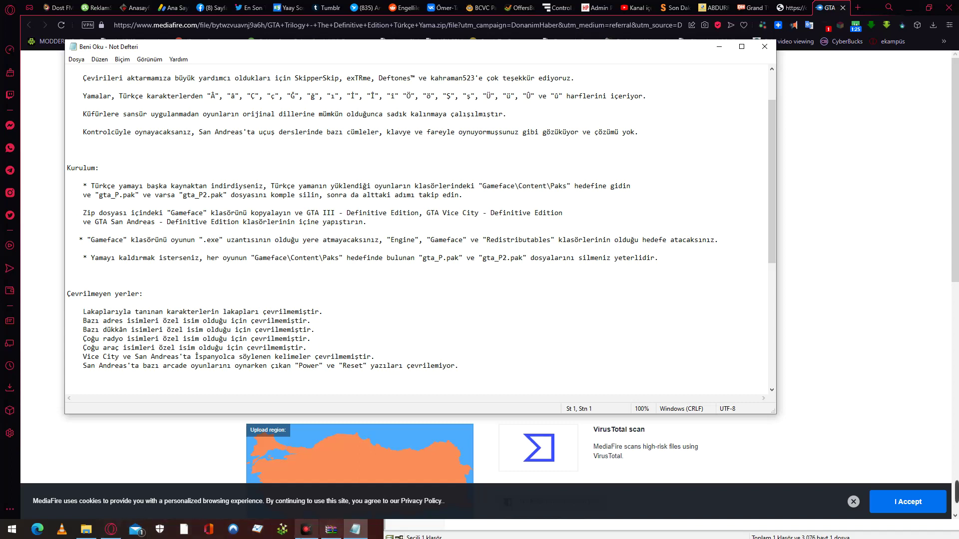
click(86, 529)
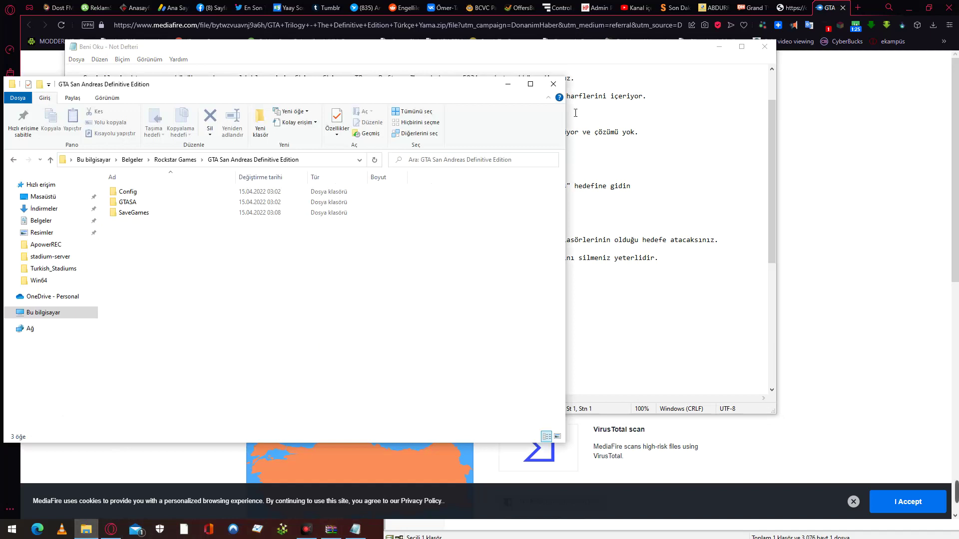
click(685, 176)
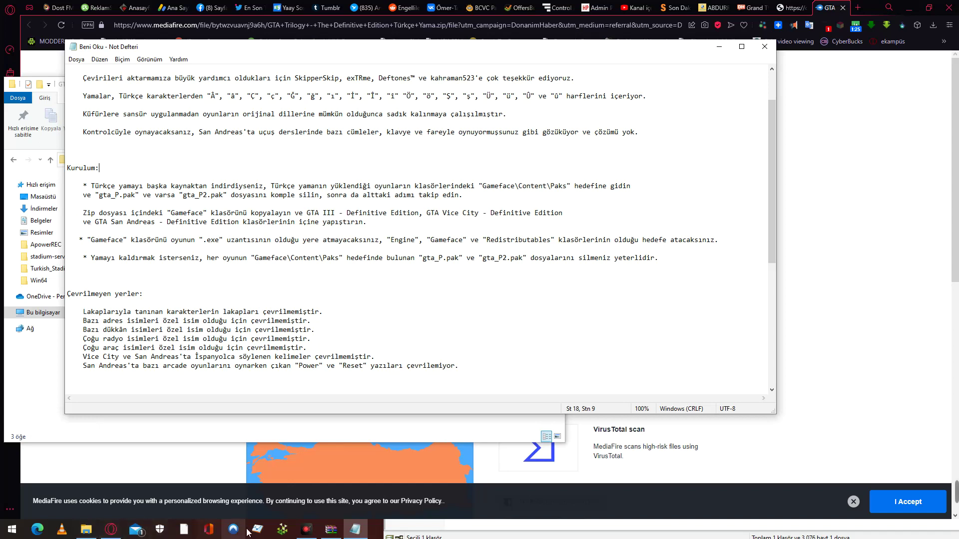
click(906, 9)
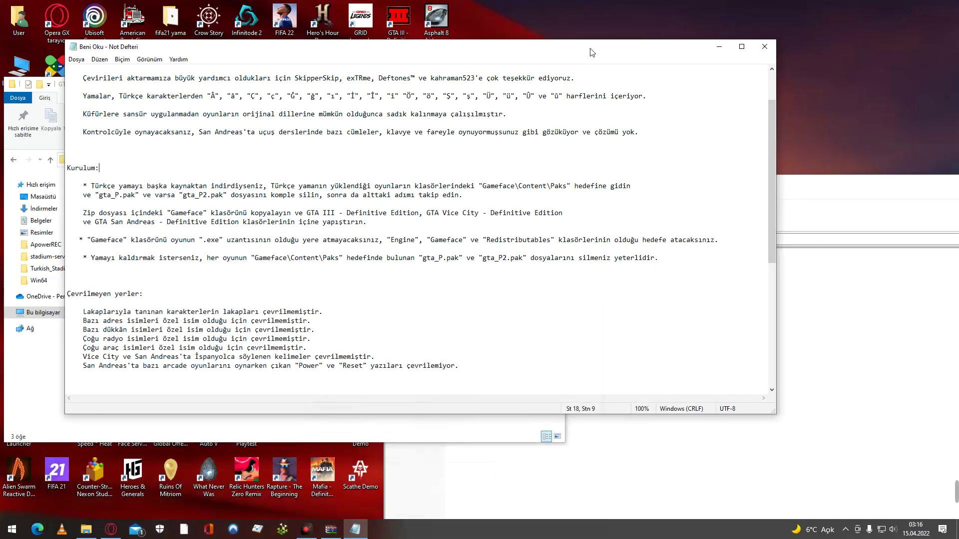
click(723, 46)
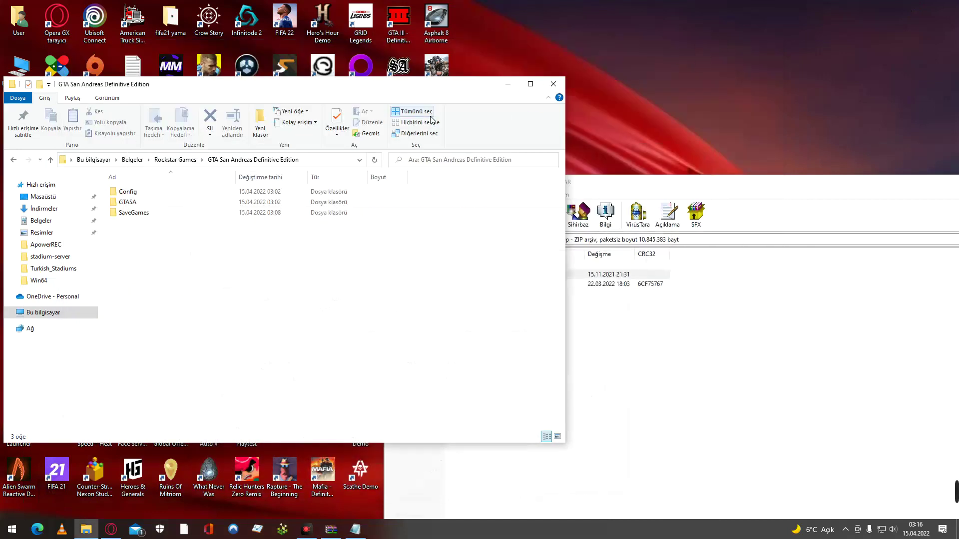
Open the game's Win64 install folder from the GTA San Andreas desktop shortcut, then close it.
click(508, 83)
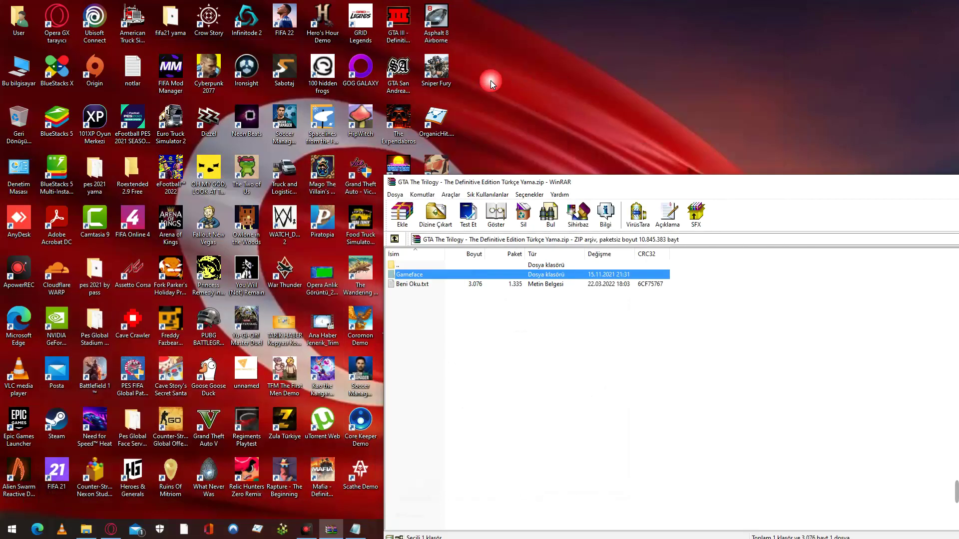
right_click(400, 79)
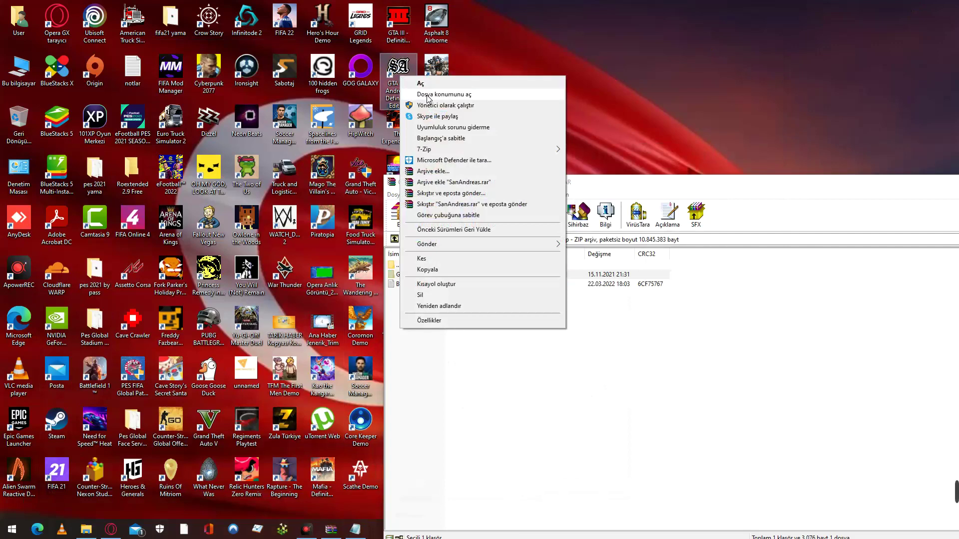
click(428, 99)
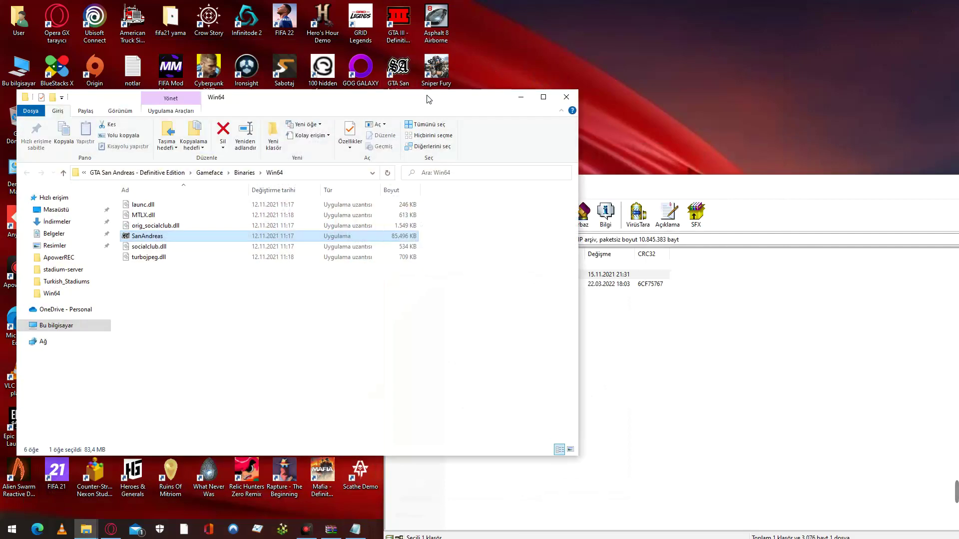
click(568, 99)
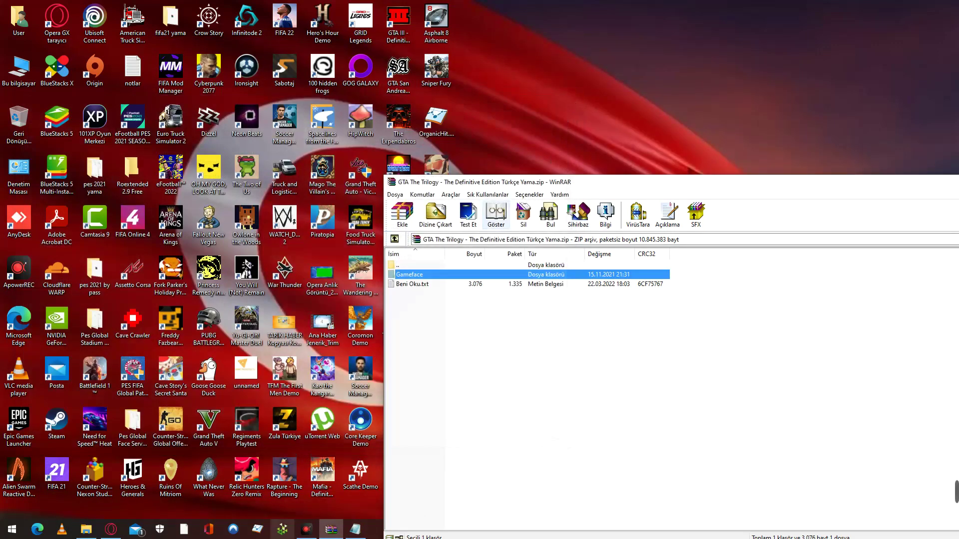
Browse the San Andreas documents folder's Config and GTASA subfolders, then return to its top level.
click(93, 530)
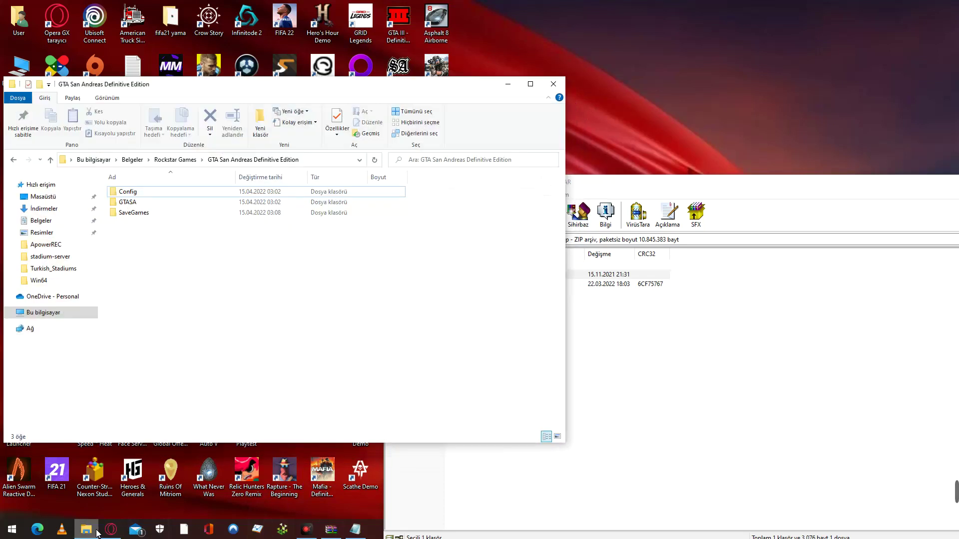
double_click(161, 190)
double_click(166, 193)
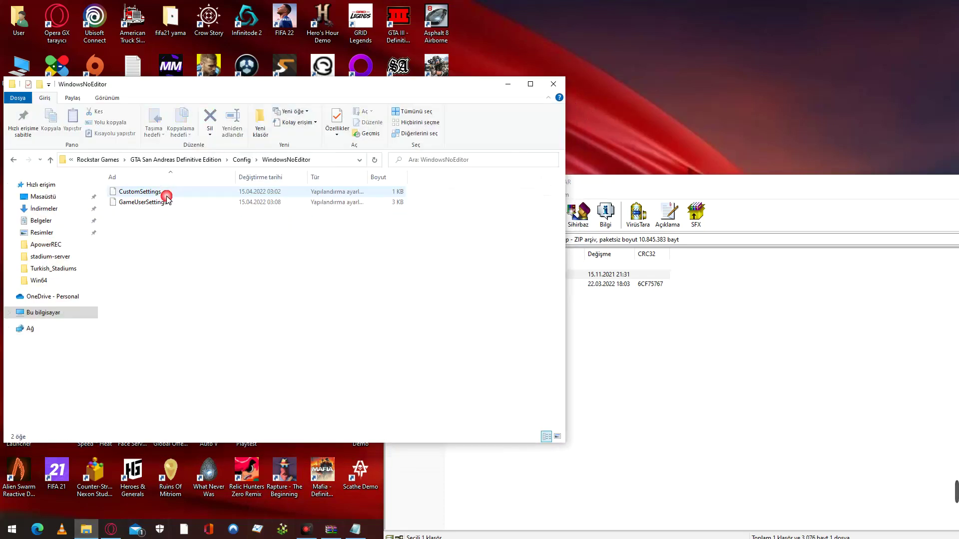
click(14, 158)
click(14, 159)
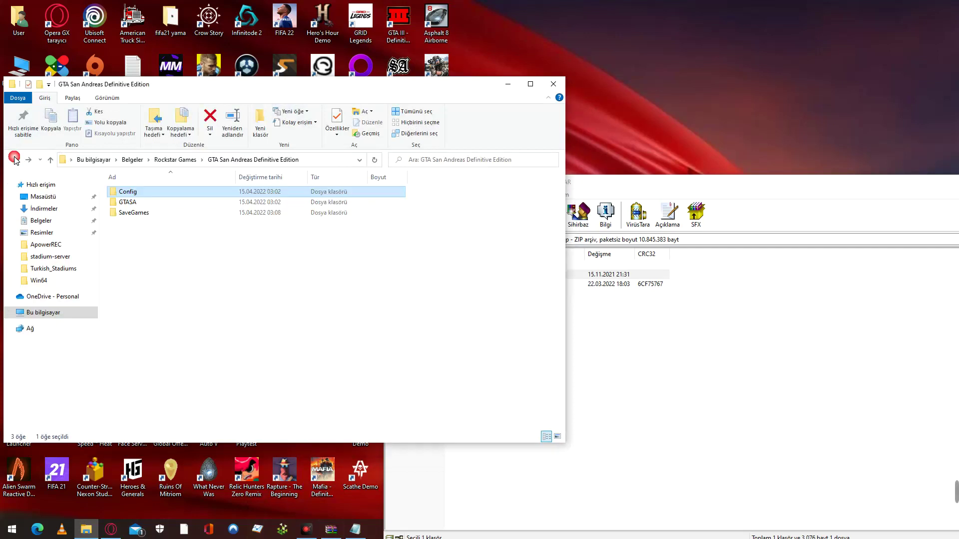
double_click(141, 201)
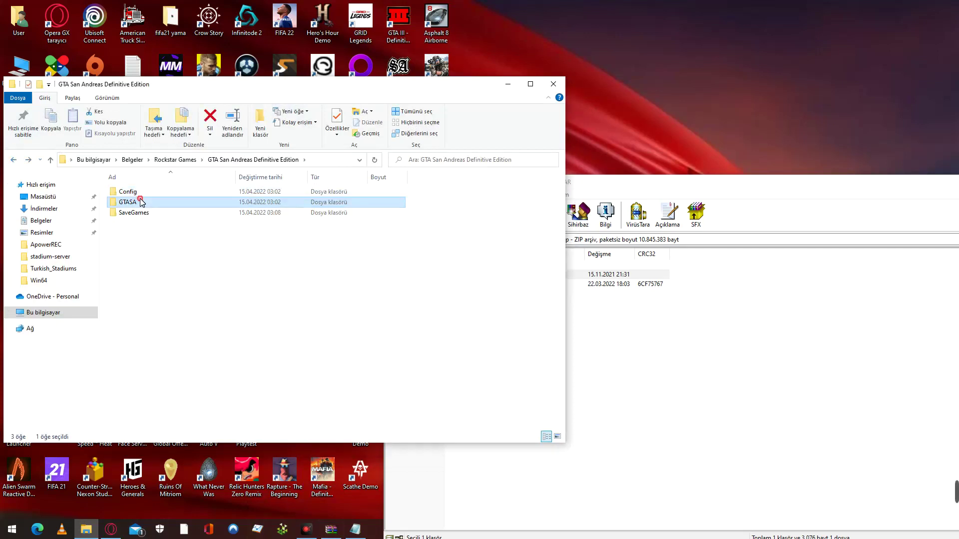
click(13, 160)
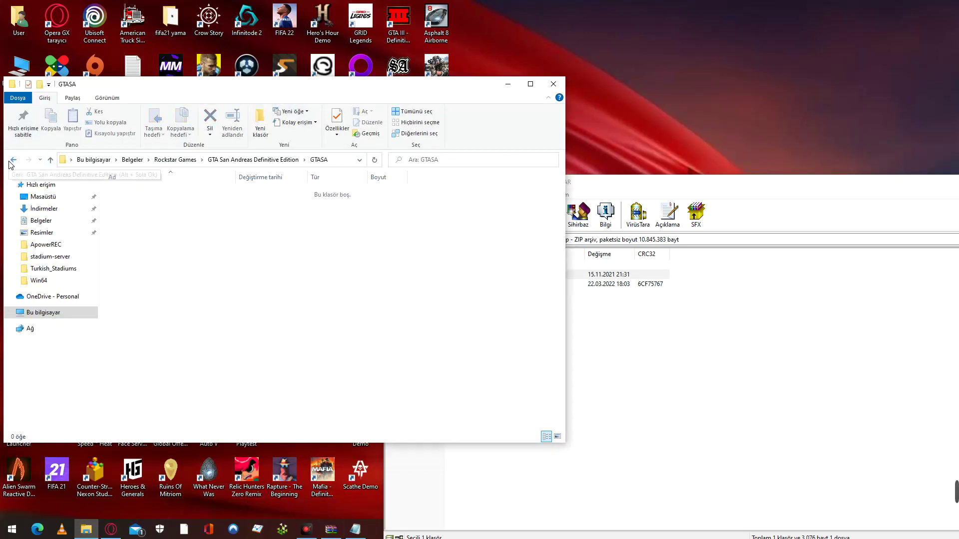
Copy the Gameface folder from the patch archive into the GTA San Andreas Definitive Edition folder and close the archive.
click(221, 301)
click(631, 329)
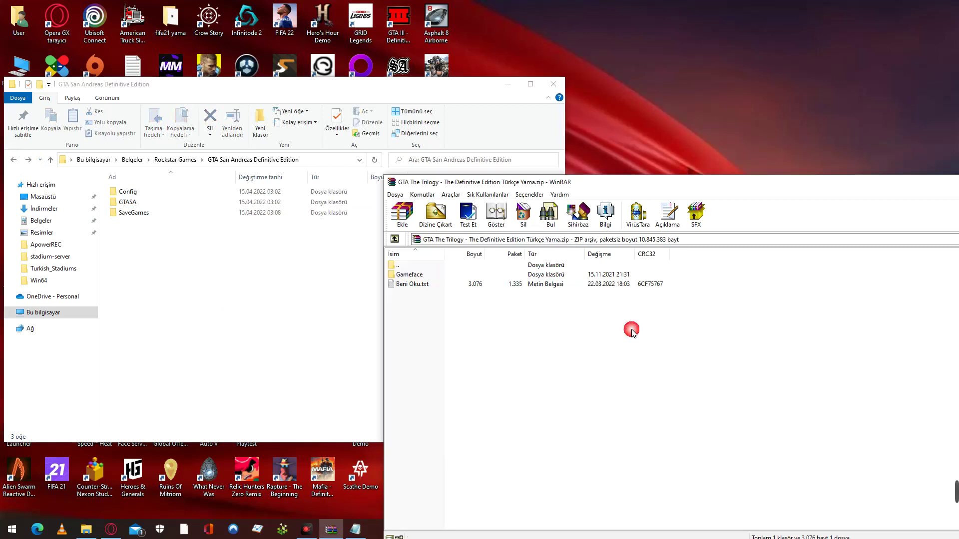
click(435, 276)
drag(436, 278, 176, 257)
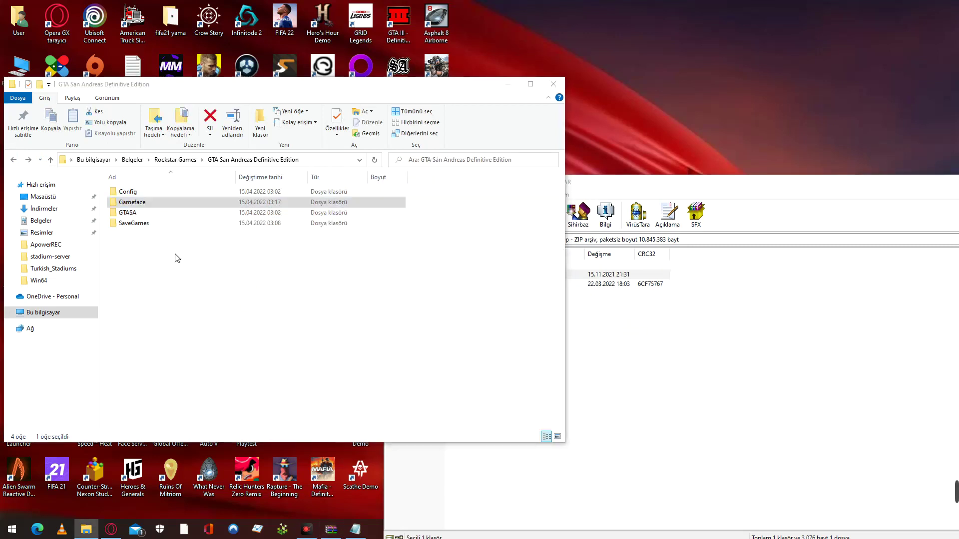
click(865, 194)
drag(866, 191, 539, 196)
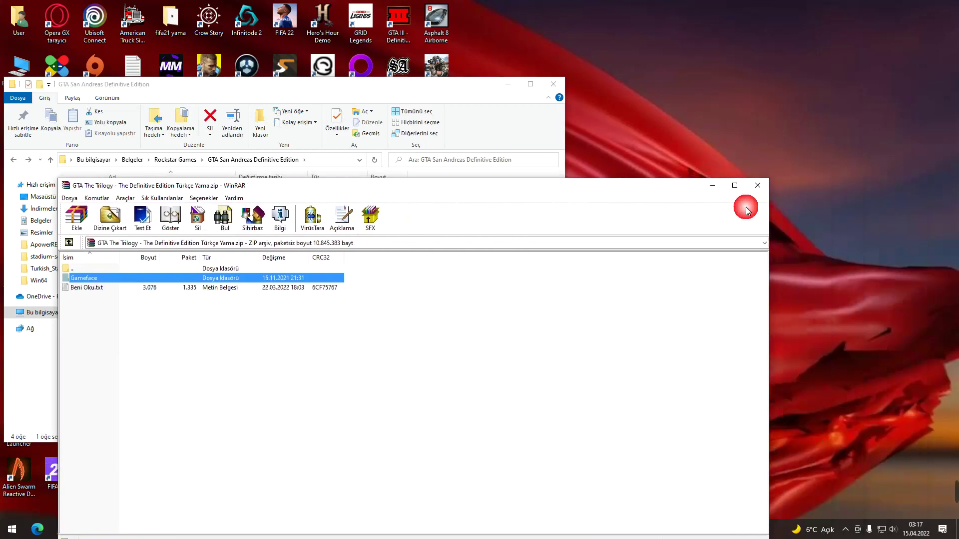
click(755, 192)
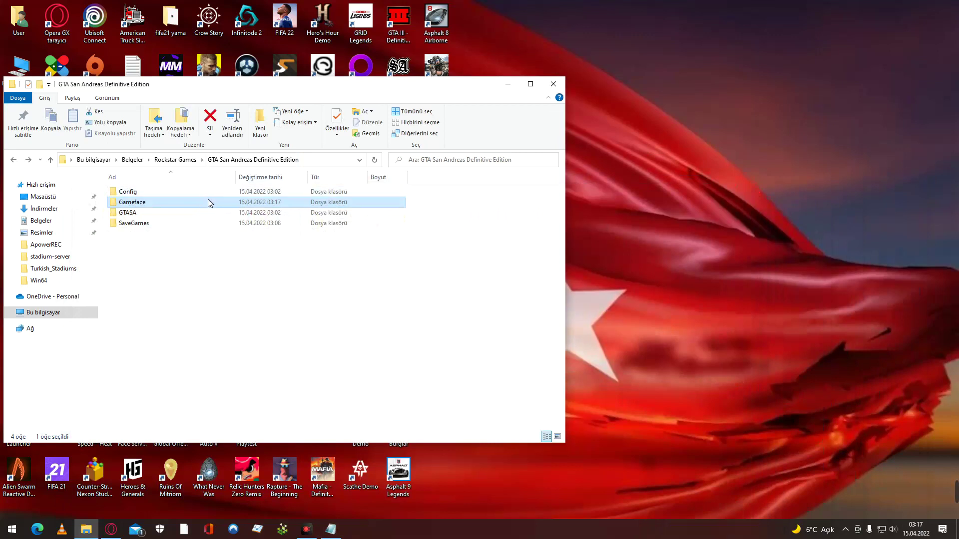
Check Gameface › Content › Paks for the GTA_P.pak file, then close Explorer.
double_click(208, 200)
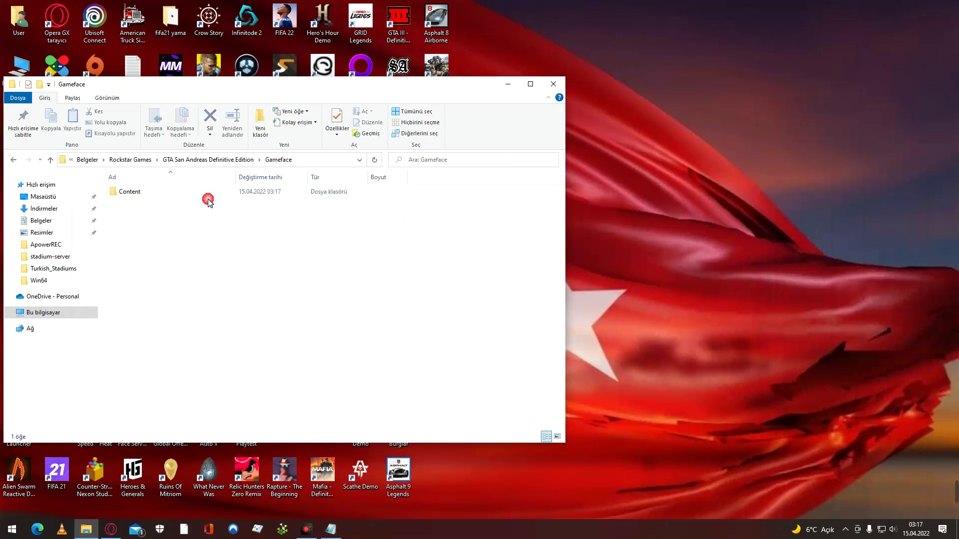
double_click(300, 192)
double_click(300, 191)
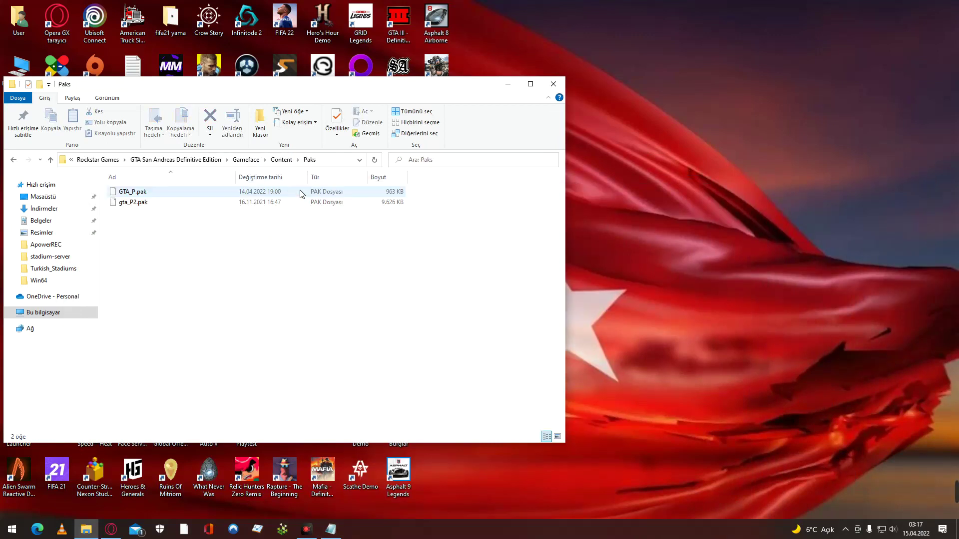
click(554, 84)
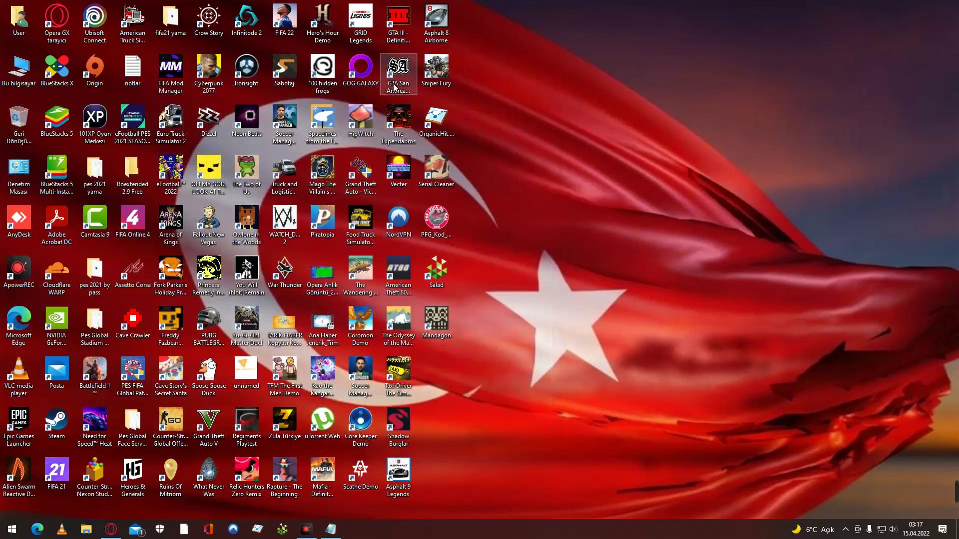
double_click(398, 68)
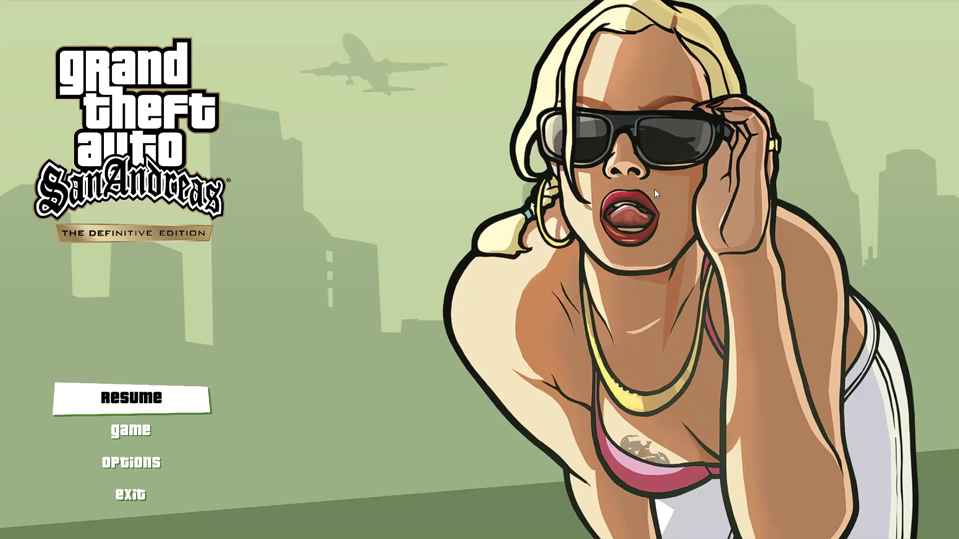
key(Up)
key(Return)
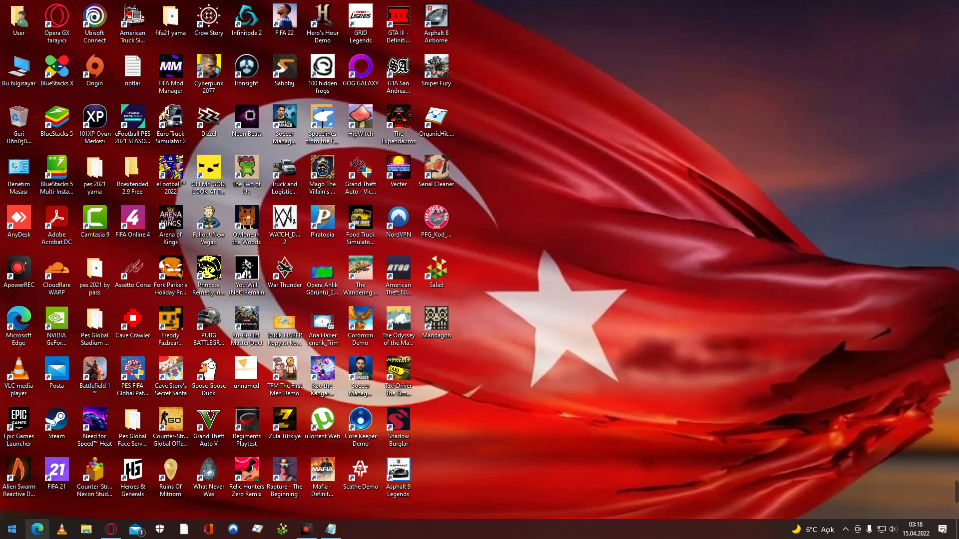
click(160, 529)
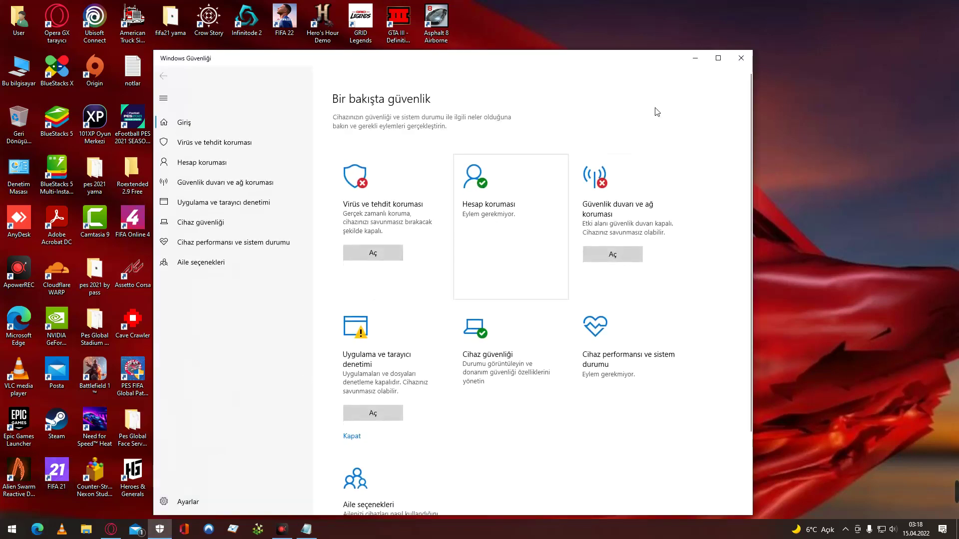
click(744, 61)
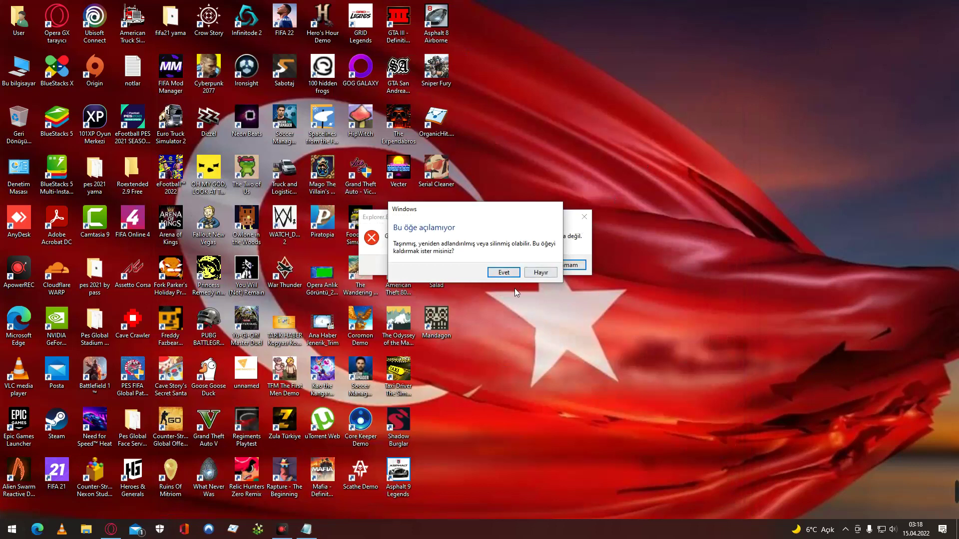
click(540, 272)
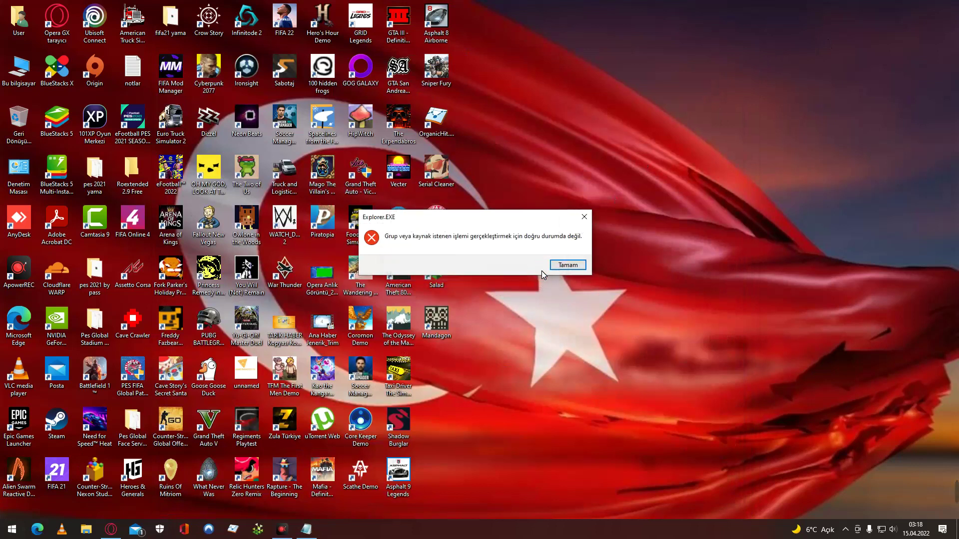
click(568, 265)
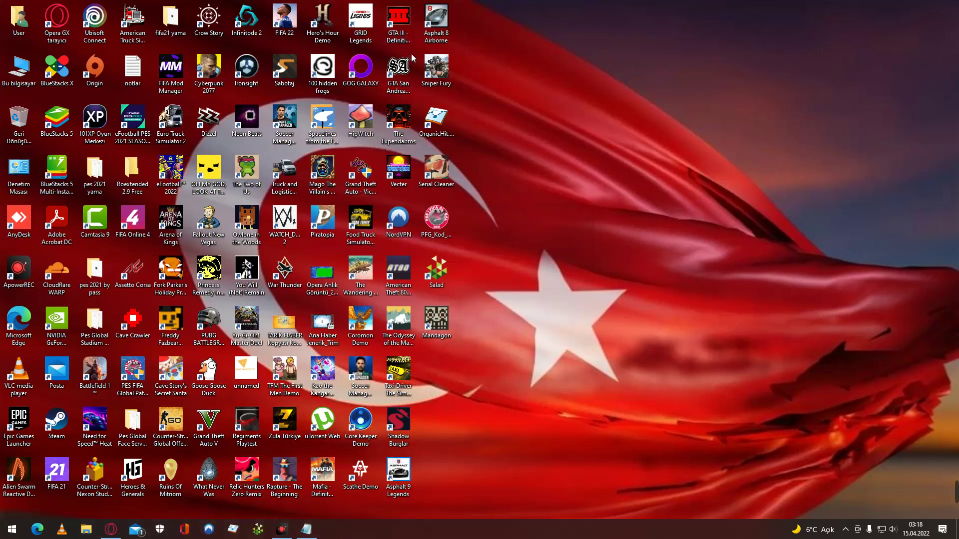
Delete the Gameface folder from Documents › Rockstar Games › GTA San Andreas Definitive Edition.
double_click(19, 67)
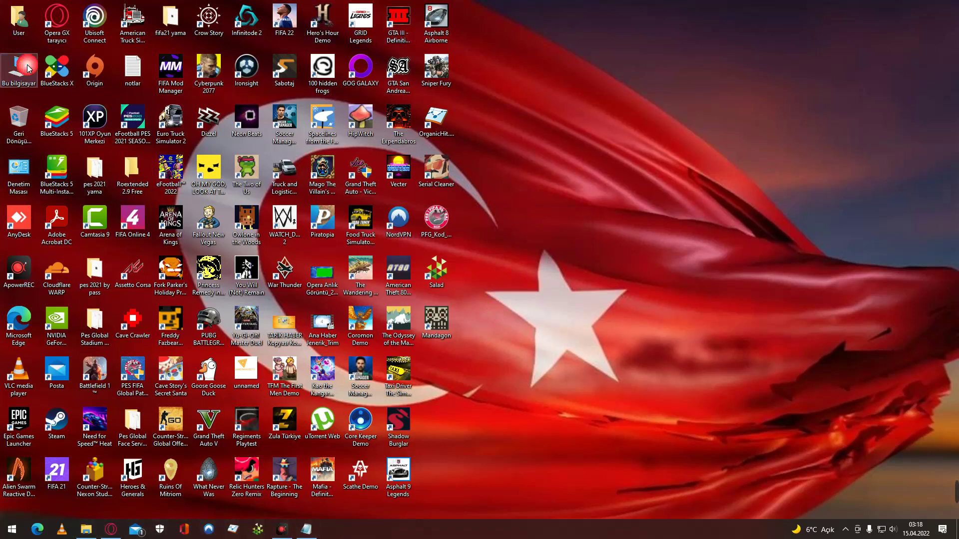
click(41, 220)
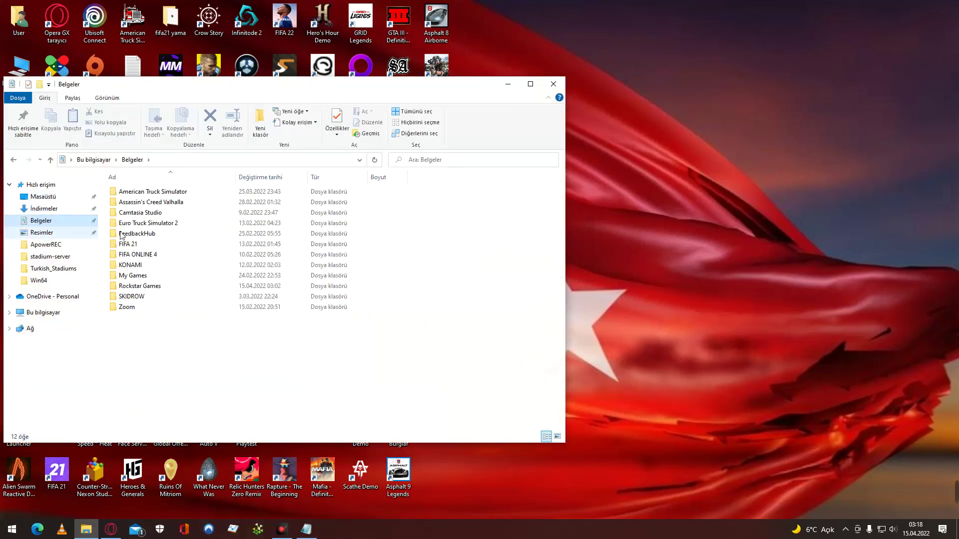
click(167, 287)
double_click(166, 289)
double_click(167, 201)
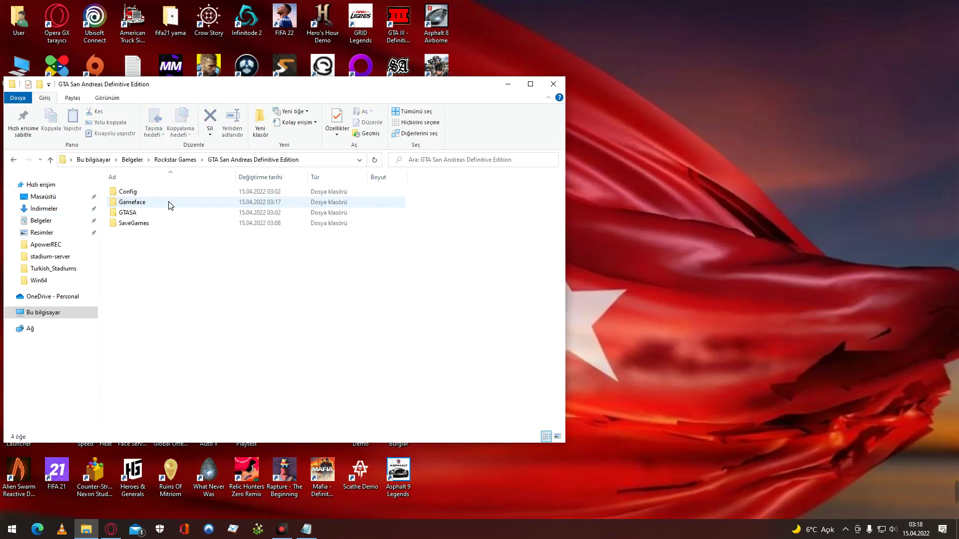
right_click(158, 202)
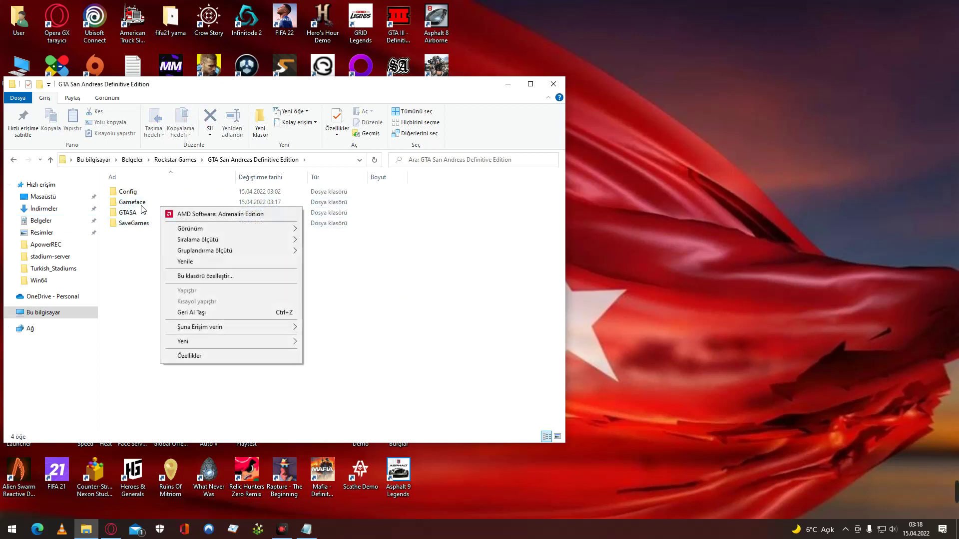
right_click(140, 202)
click(185, 452)
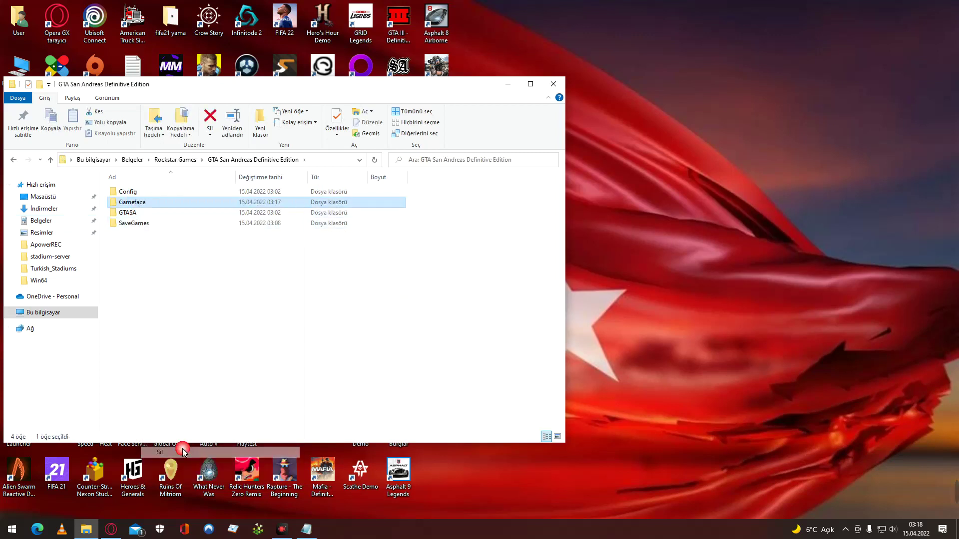
click(554, 84)
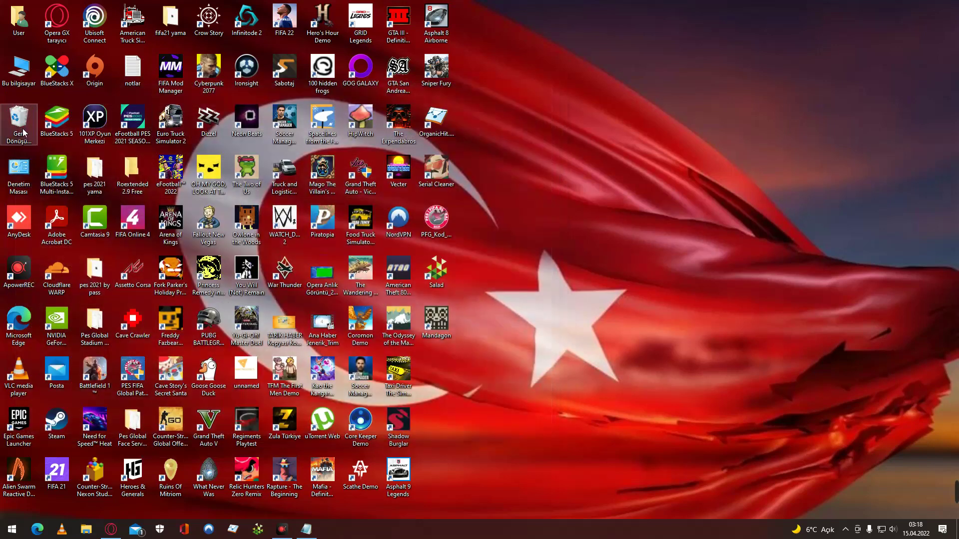
Permanently erase Gameface from the Recycle Bin, confirming with Evet.
click(143, 171)
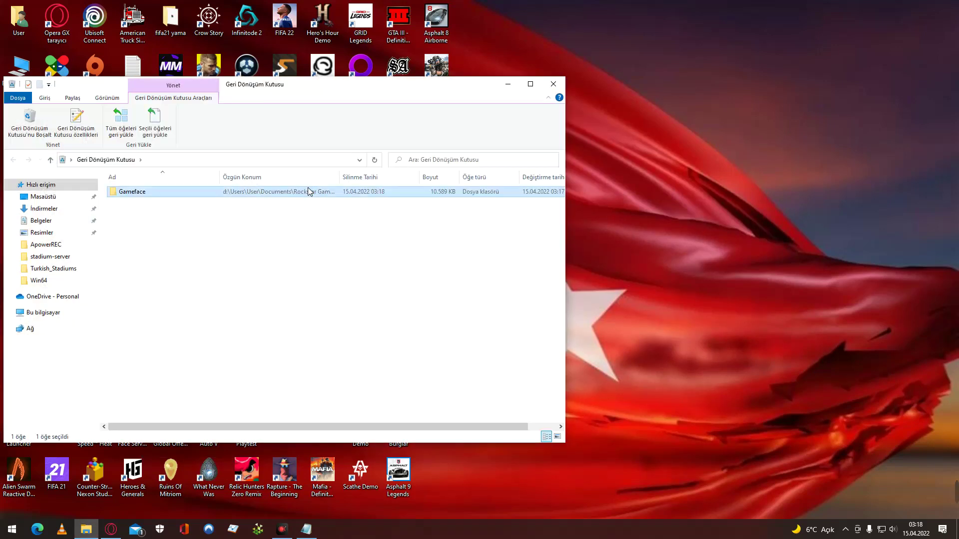
right_click(309, 191)
click(326, 223)
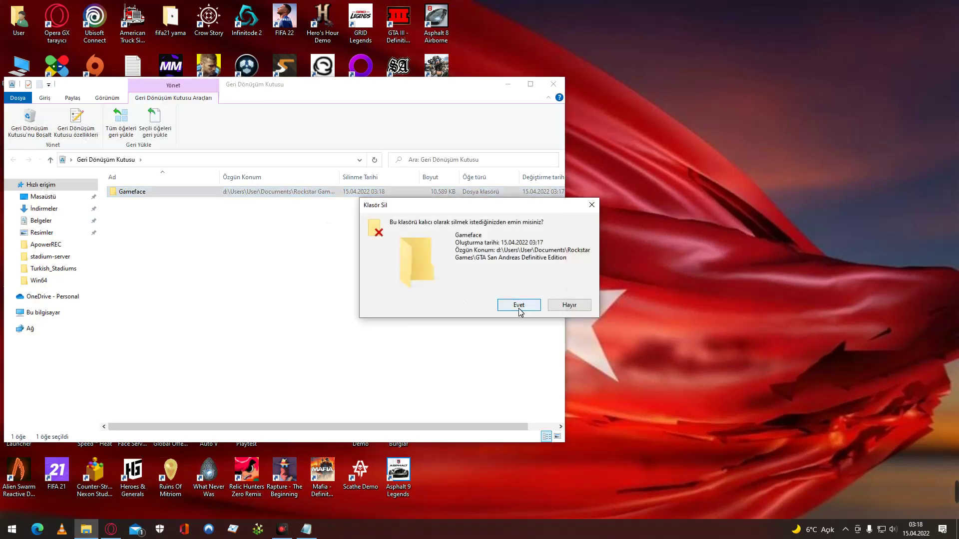
click(523, 307)
click(553, 84)
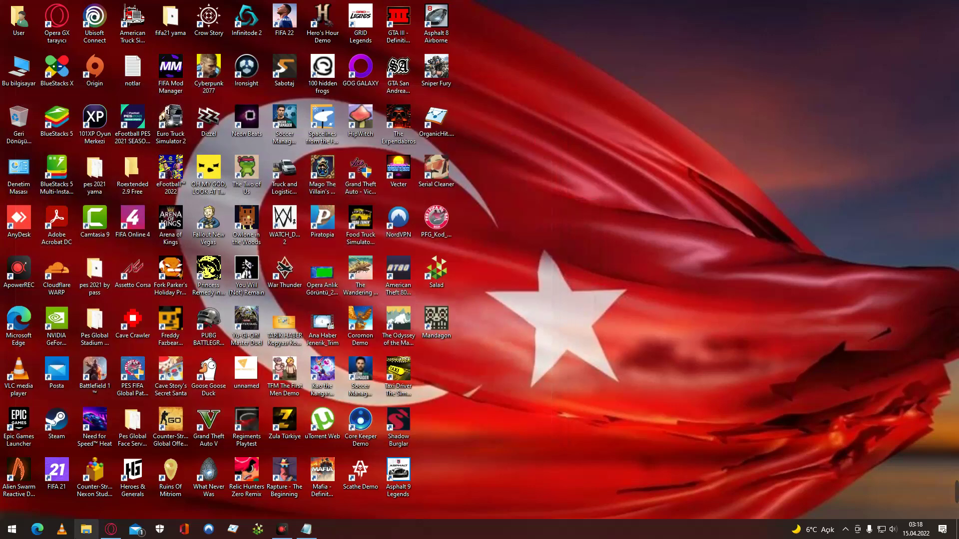
Close the leftover MediaFire and ad tabs and reopen the fullprogramlarindir patch page from Google results.
click(110, 530)
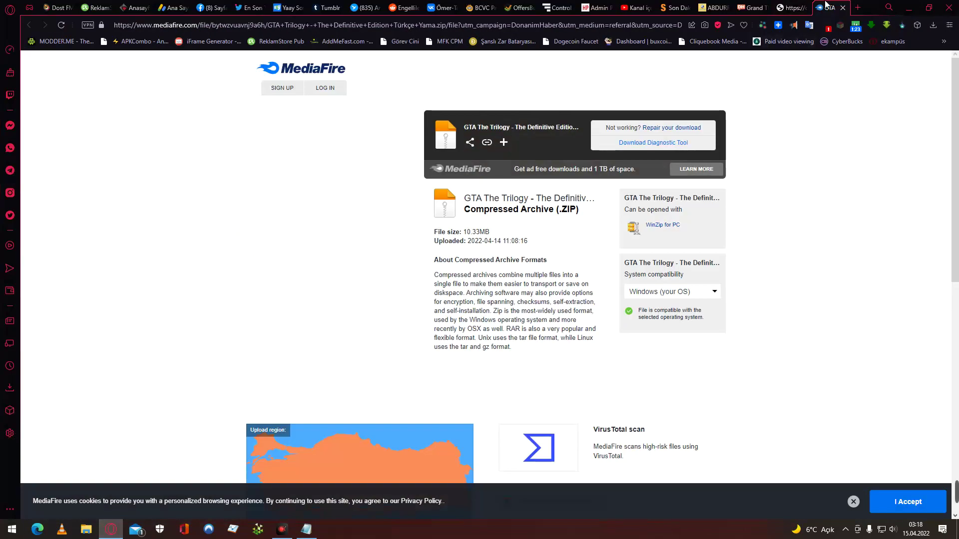
click(844, 8)
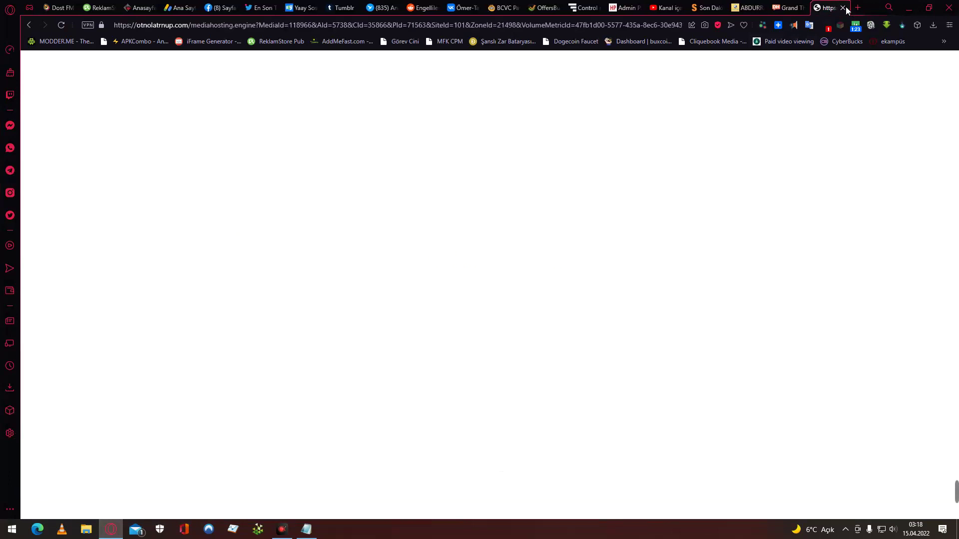
click(844, 8)
click(30, 29)
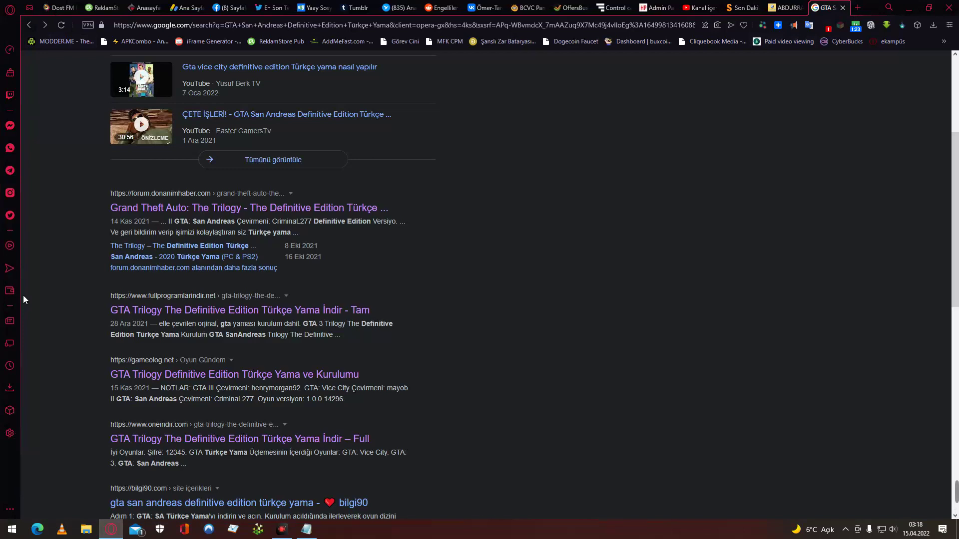
scroll(23, 299, down, 2)
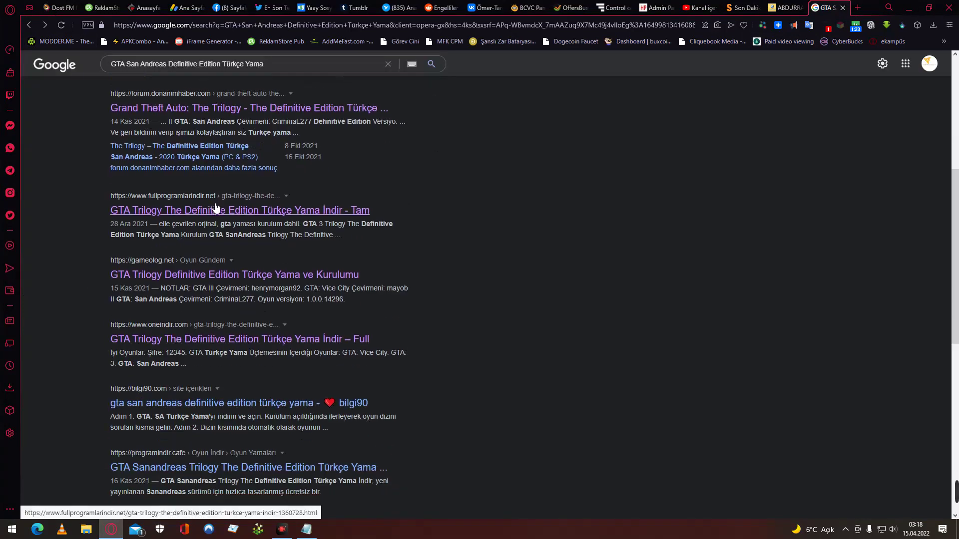
click(212, 211)
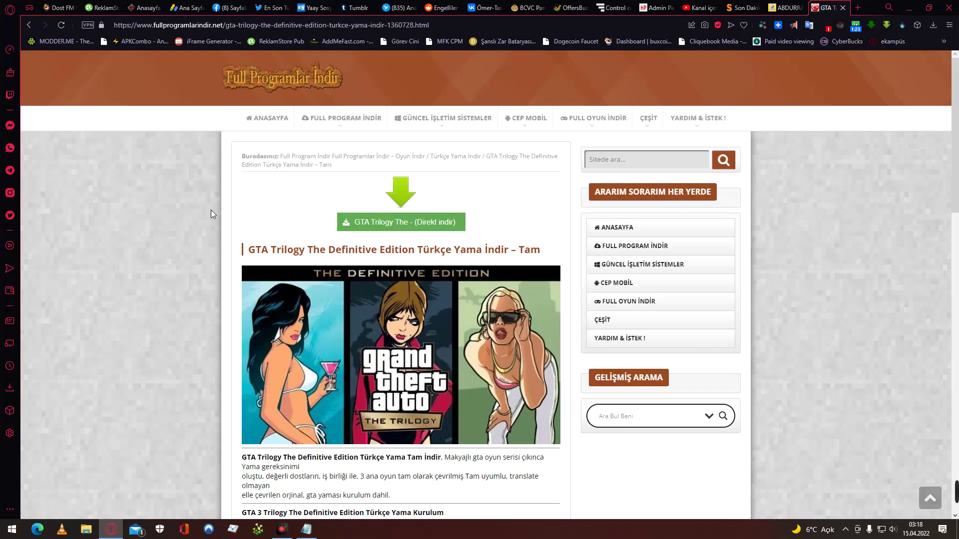
Scroll down the article to the download links and follow 'Türkçe Link1'.
scroll(208, 211, down, 10)
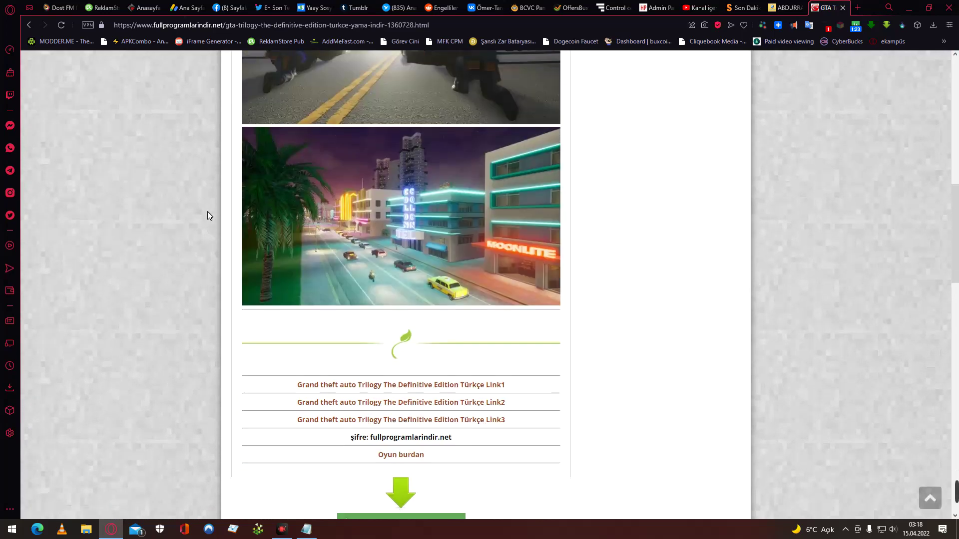
scroll(208, 211, down, 3)
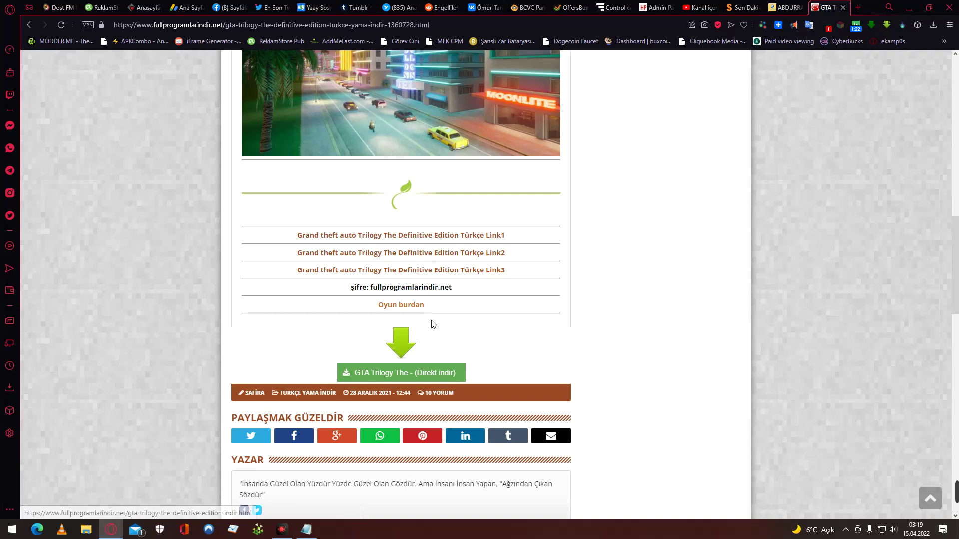
scroll(433, 322, up, 10)
scroll(436, 322, down, 4)
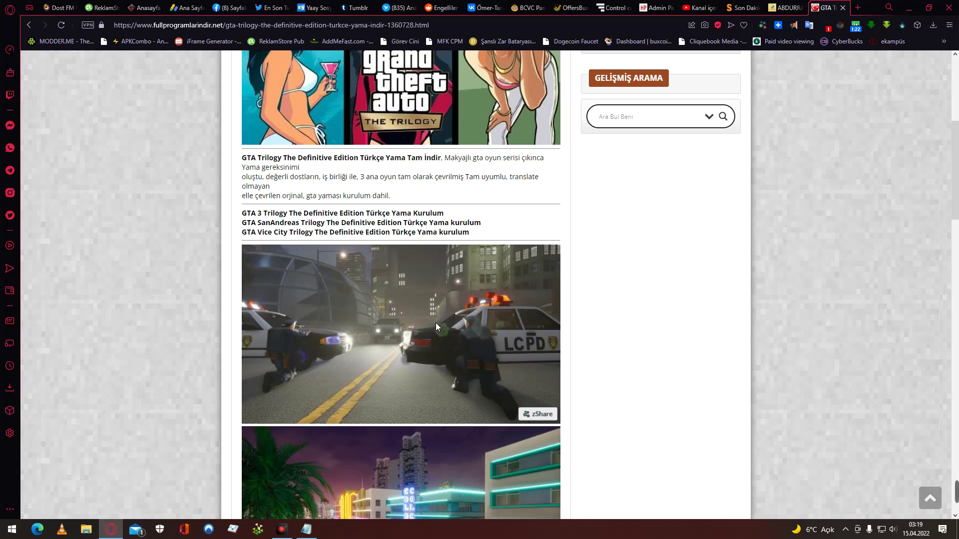
scroll(436, 323, down, 9)
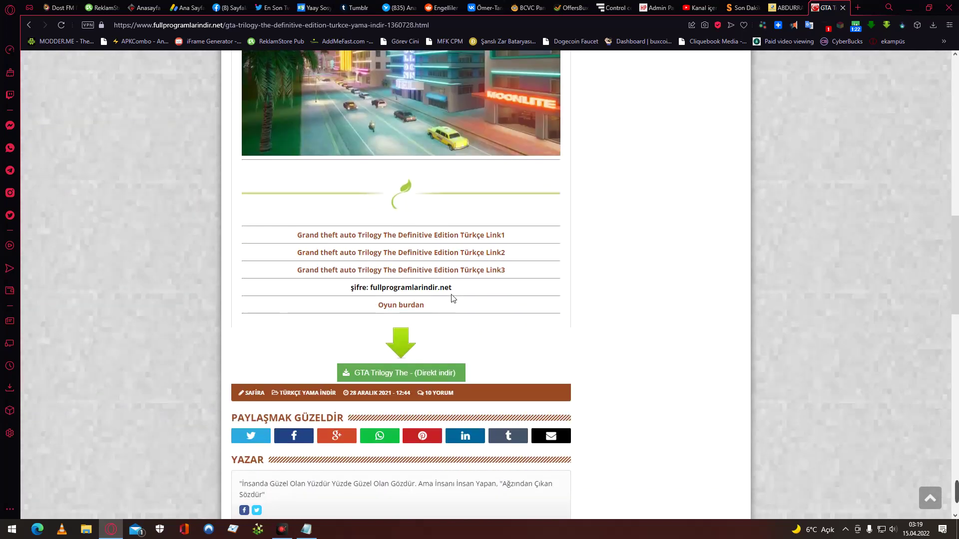
click(480, 241)
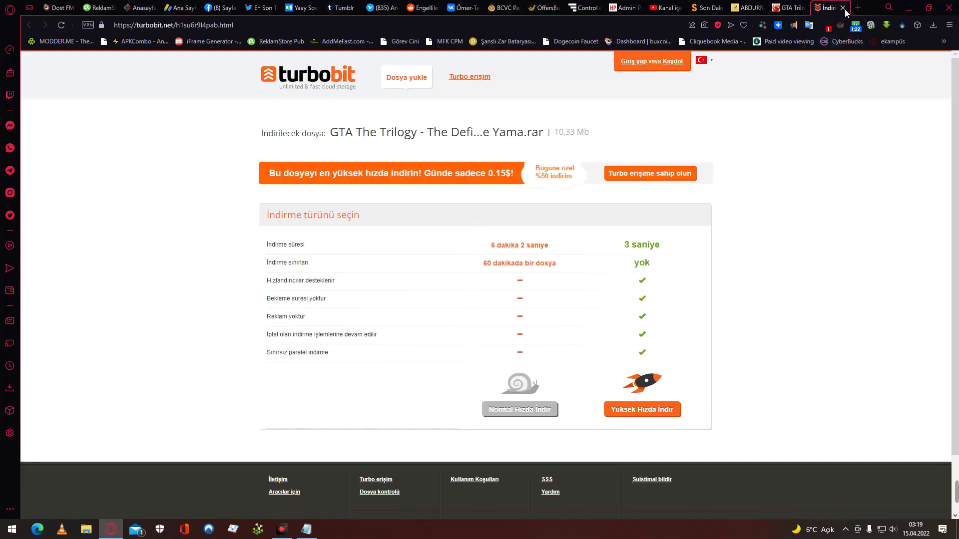
Skip the turbobit and Google Drive links and download the Türkçe Yama RAR via Link3 on MediaFire.
click(843, 8)
click(480, 254)
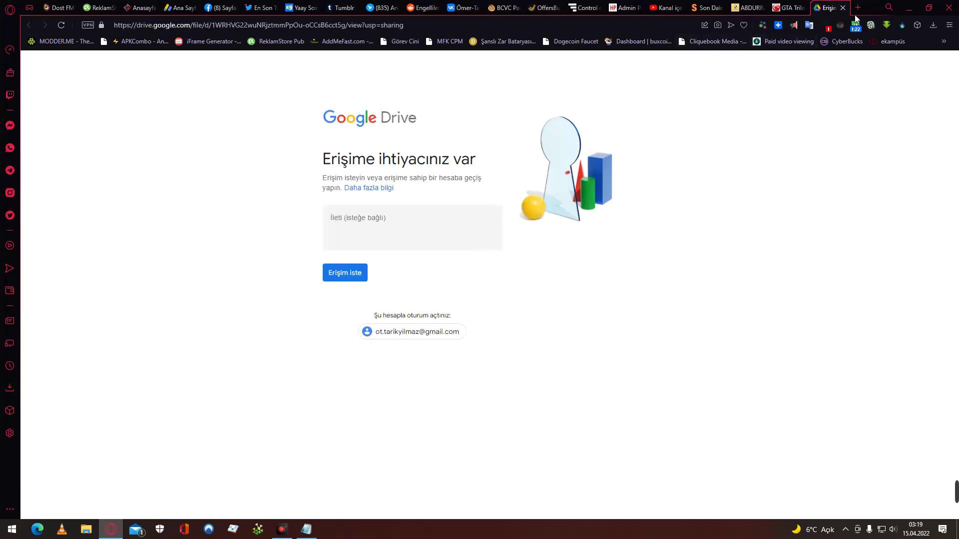
click(848, 11)
click(470, 273)
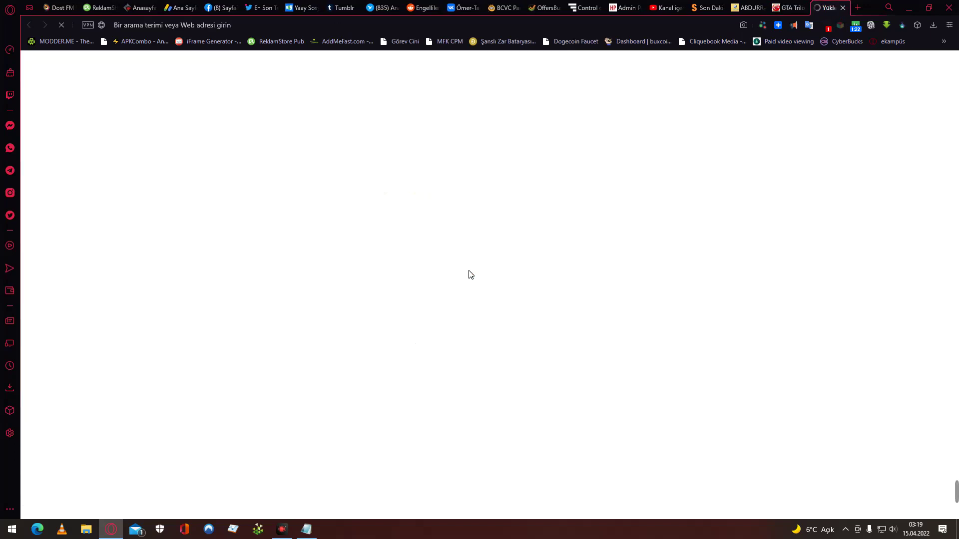
click(658, 144)
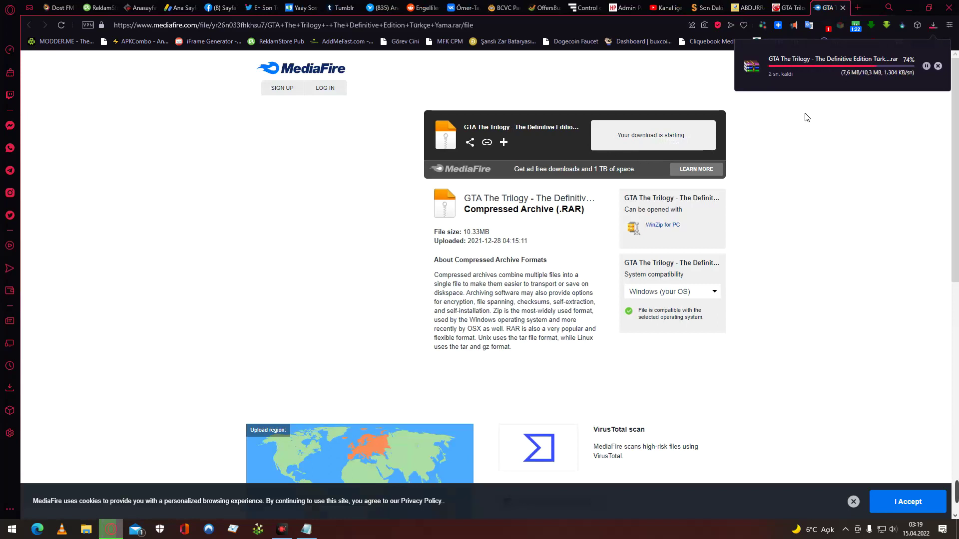
Close the old readme window and show the browser's downloads list.
click(306, 529)
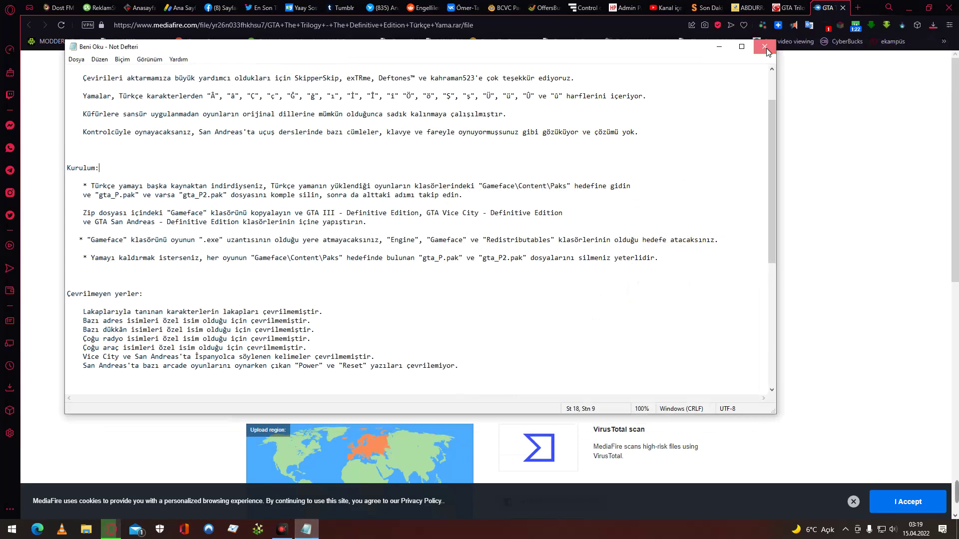
click(766, 51)
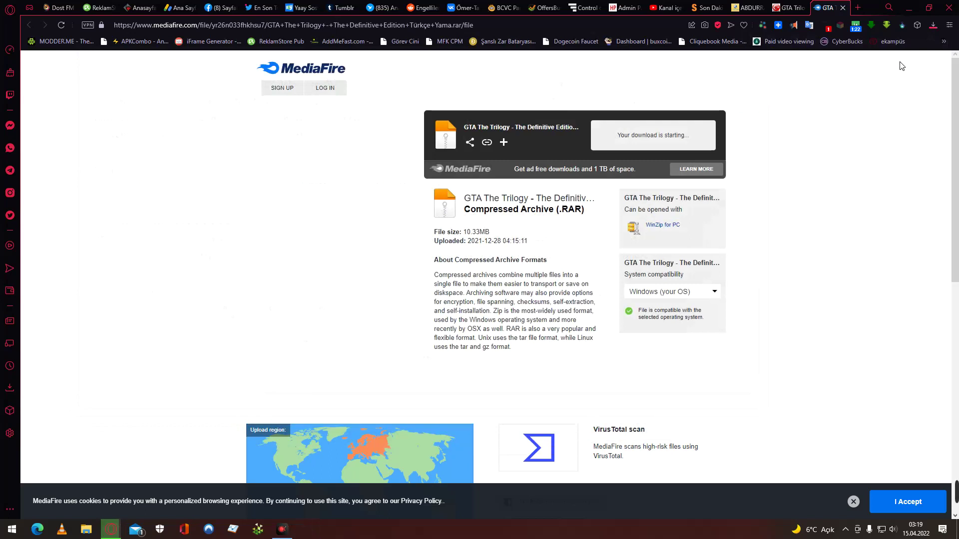
click(932, 25)
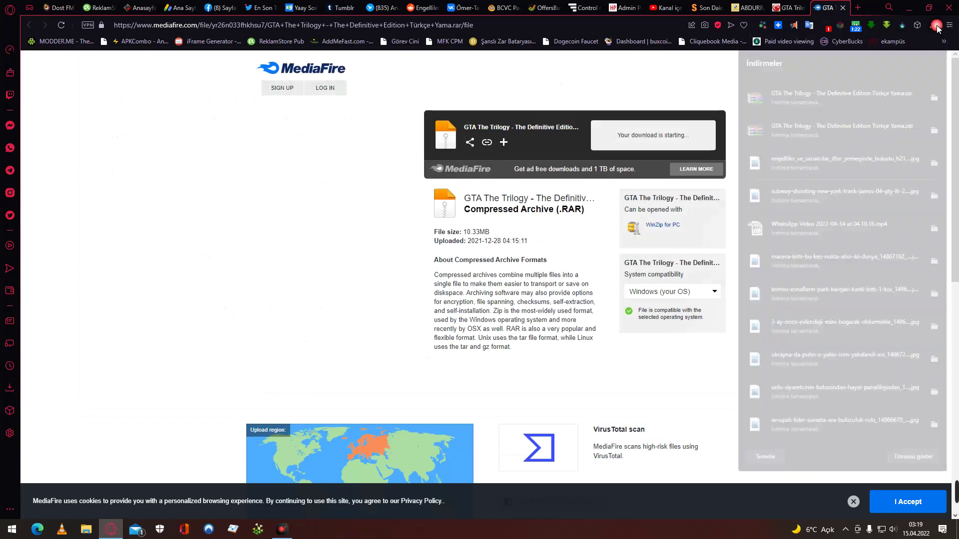
click(869, 93)
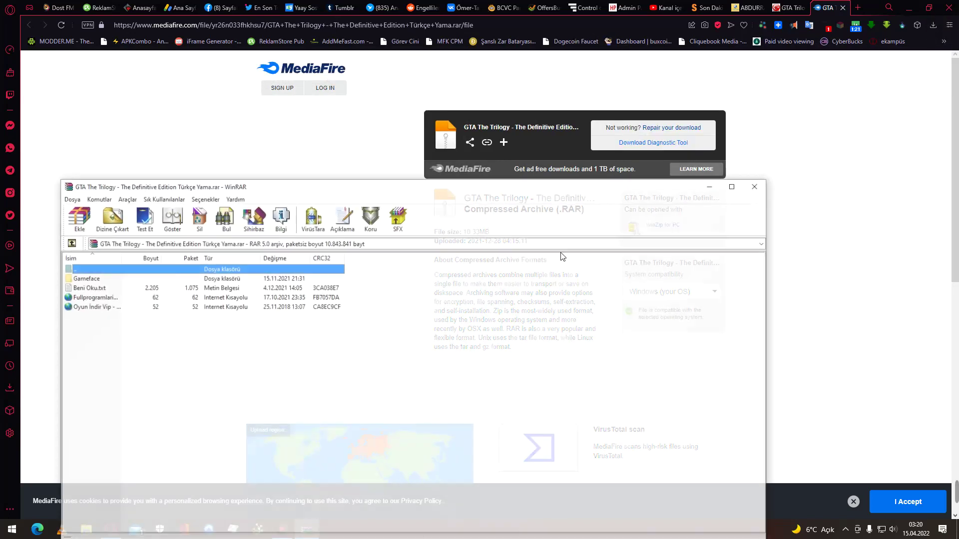
double_click(95, 288)
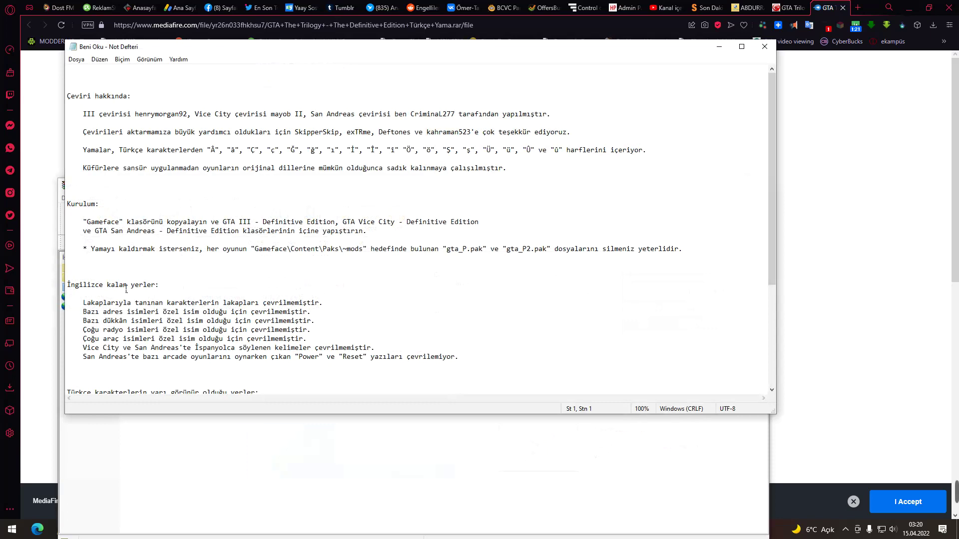
scroll(292, 304, down, 4)
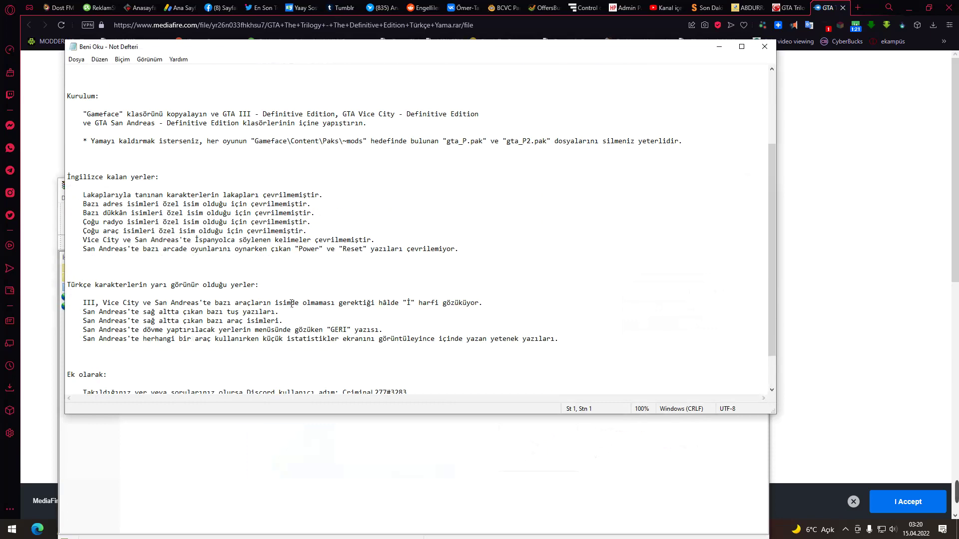
scroll(292, 303, down, 2)
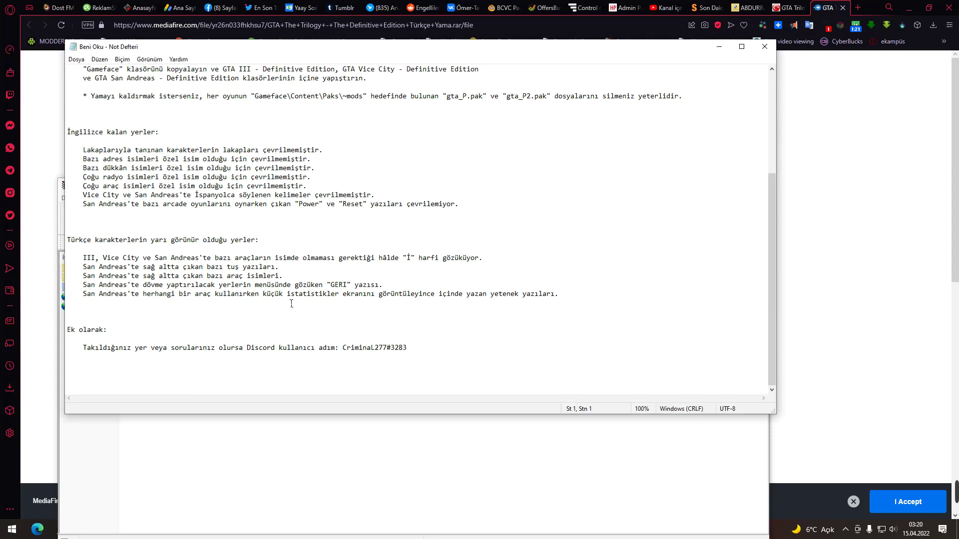
scroll(291, 304, up, 6)
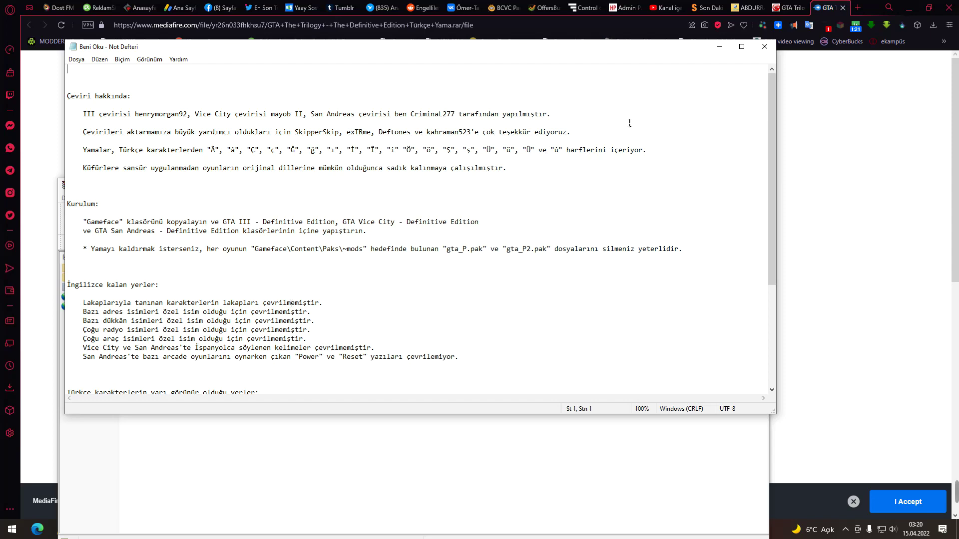
click(764, 45)
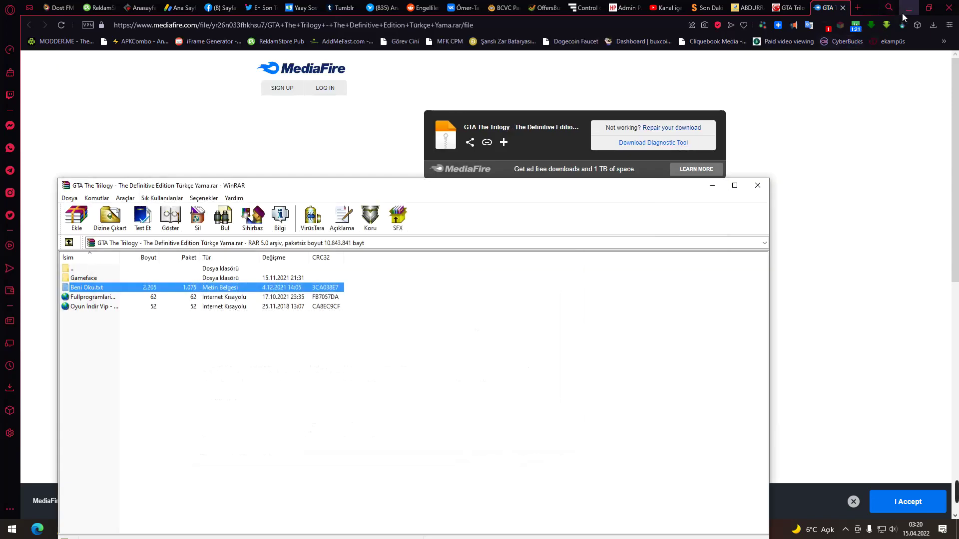
Open the game's Win64 install folder via the GTA San Andreas shortcut's 'Dosya konumunu aç'.
click(902, 14)
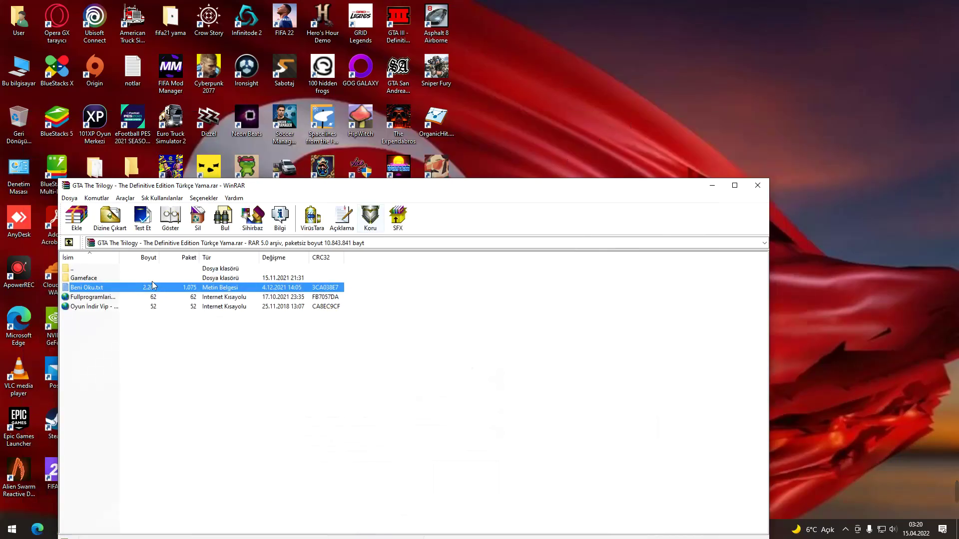
key(Up)
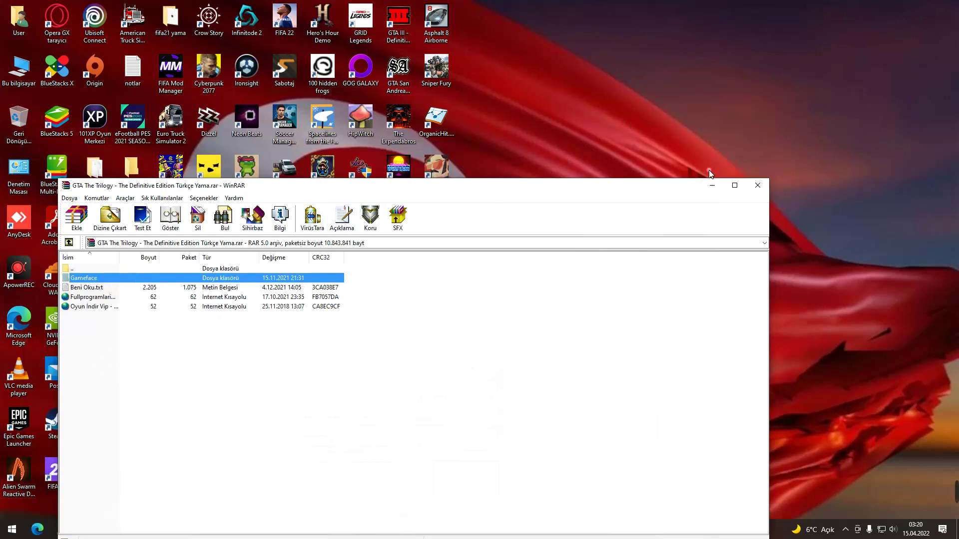
drag(600, 189, 829, 208)
right_click(399, 84)
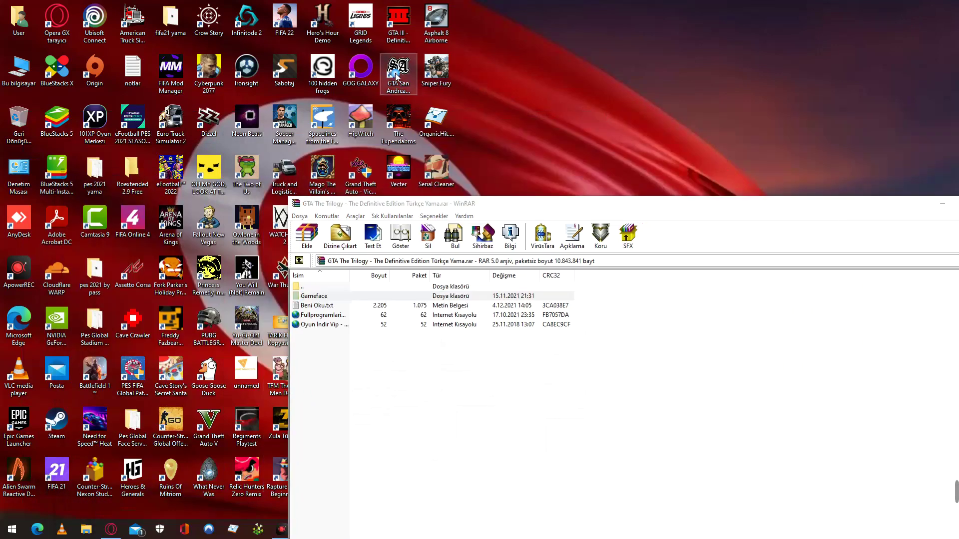
click(434, 95)
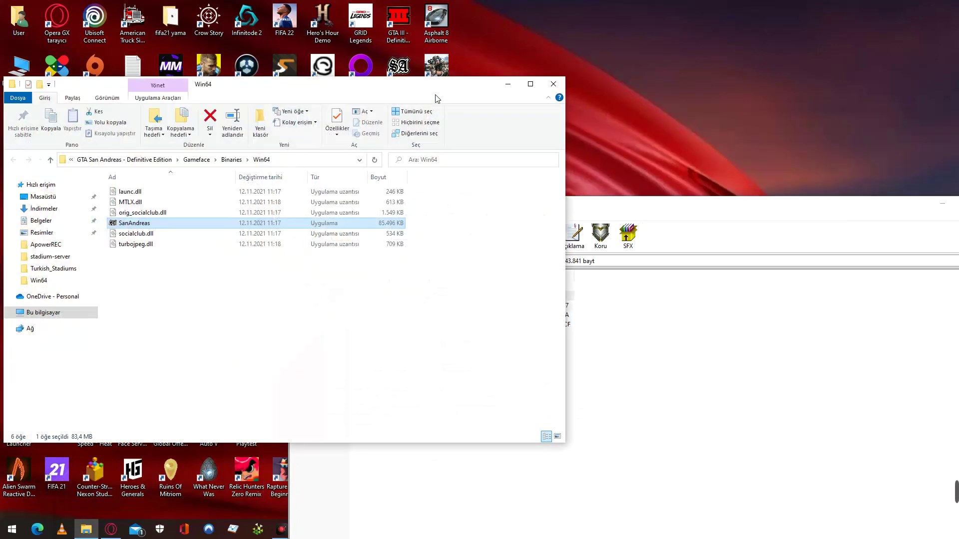
Copy Gameface from the patch archive into Win64, granting permission with Devam, then close WinRAR.
click(691, 460)
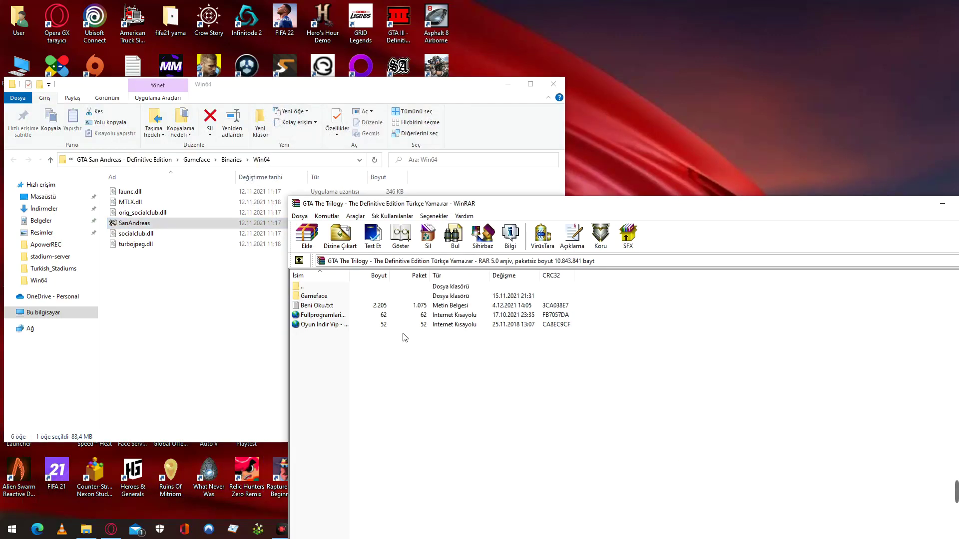
click(334, 296)
drag(334, 297, 132, 293)
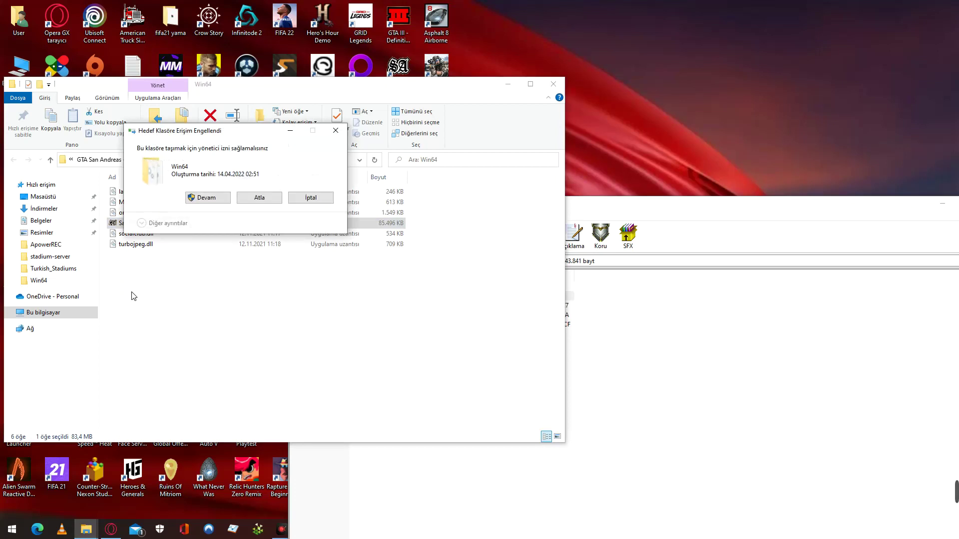
click(207, 196)
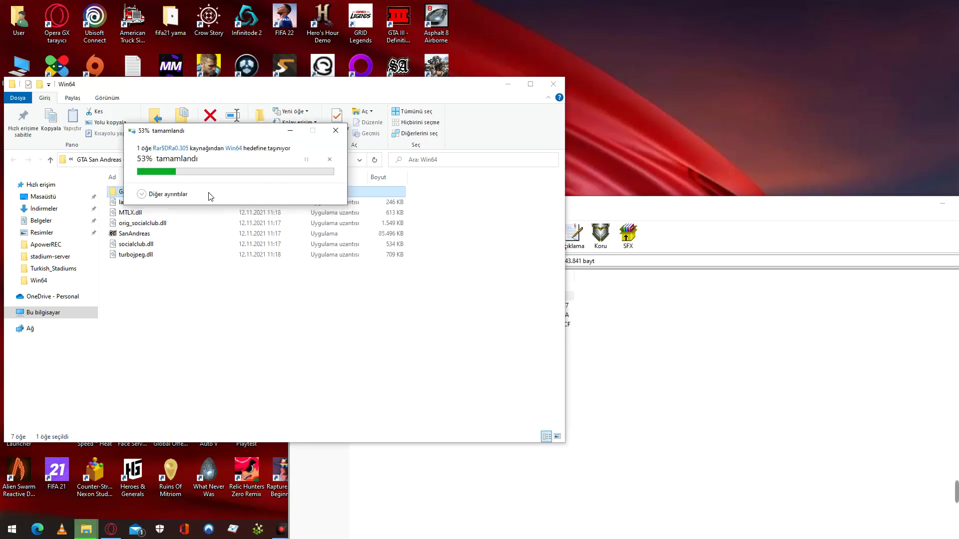
click(704, 223)
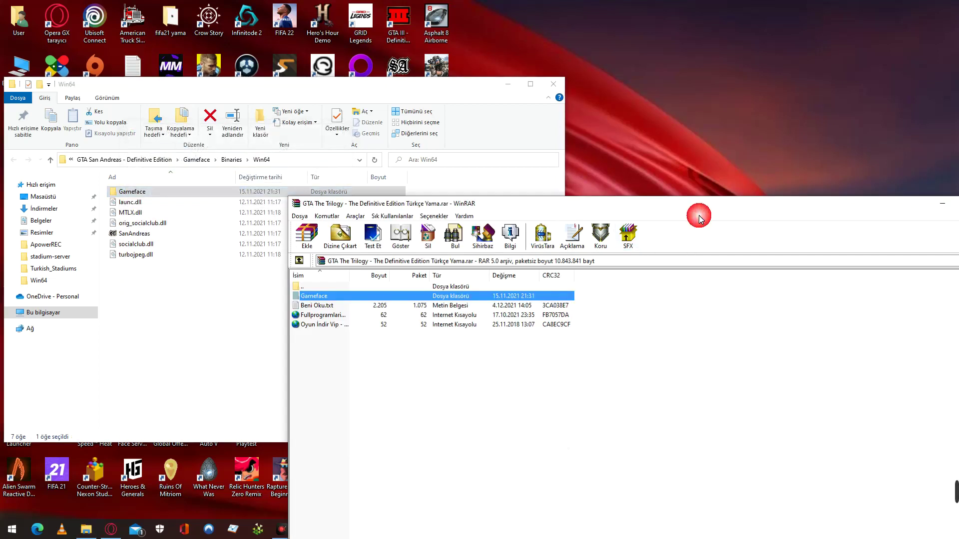
drag(911, 211, 734, 219)
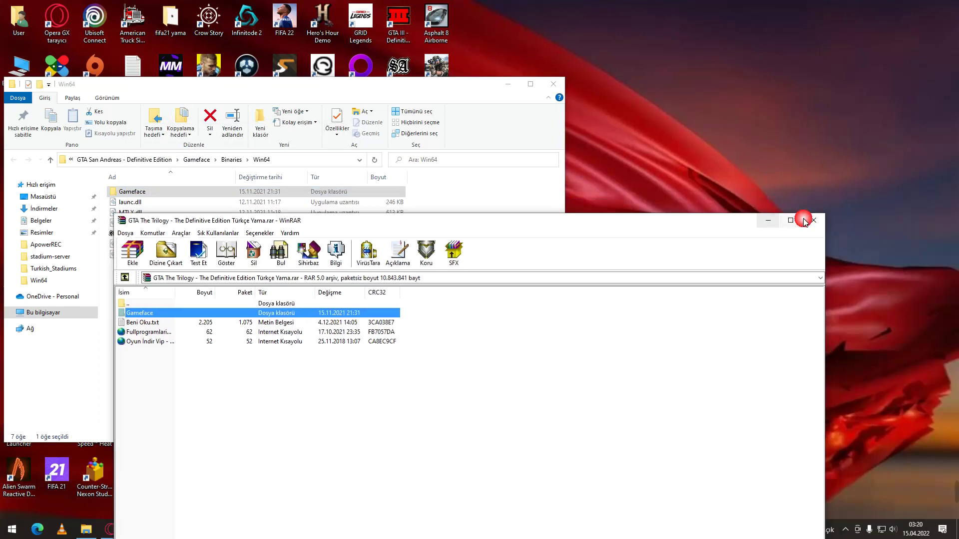
click(804, 218)
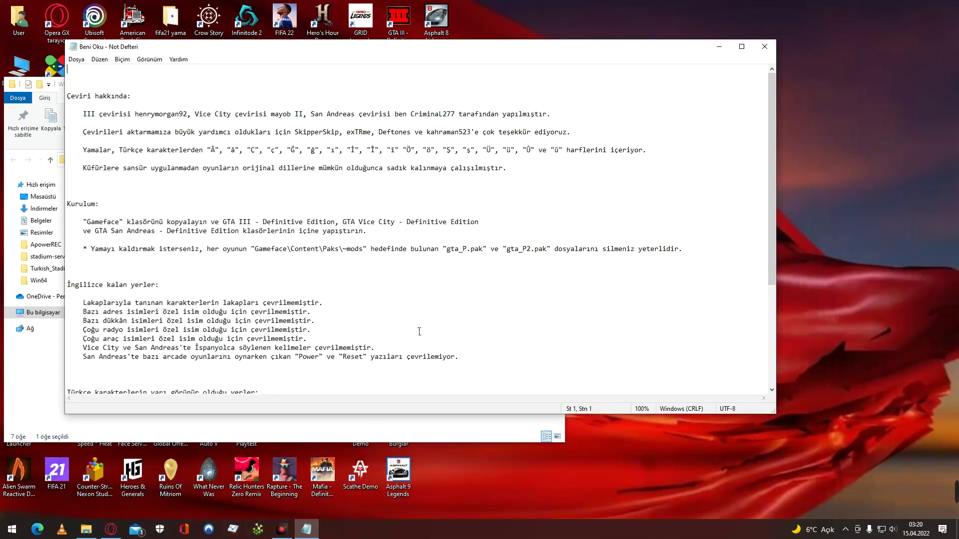
Scroll through the Beni Oku.txt readme, then close Notepad and the Win64 folder window.
scroll(425, 329, down, 6)
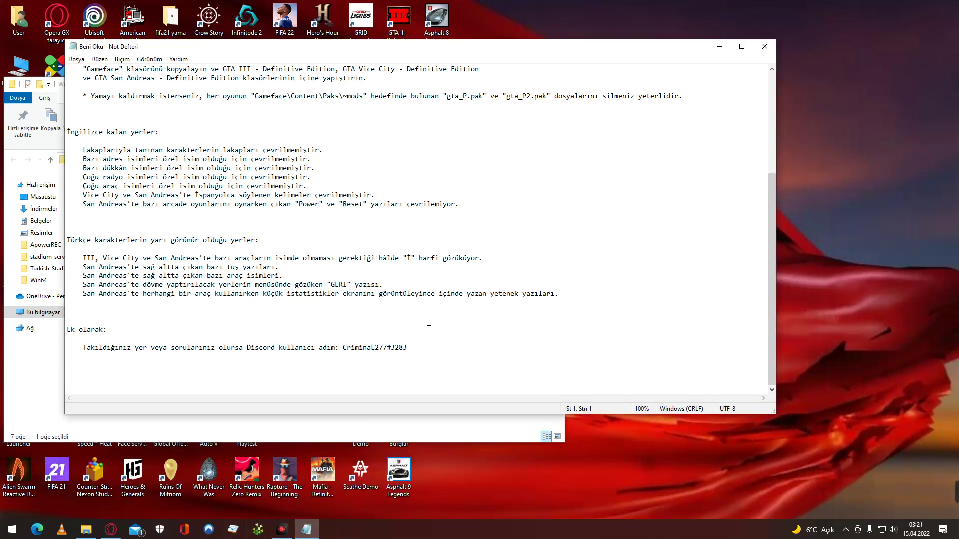
scroll(428, 330, up, 4)
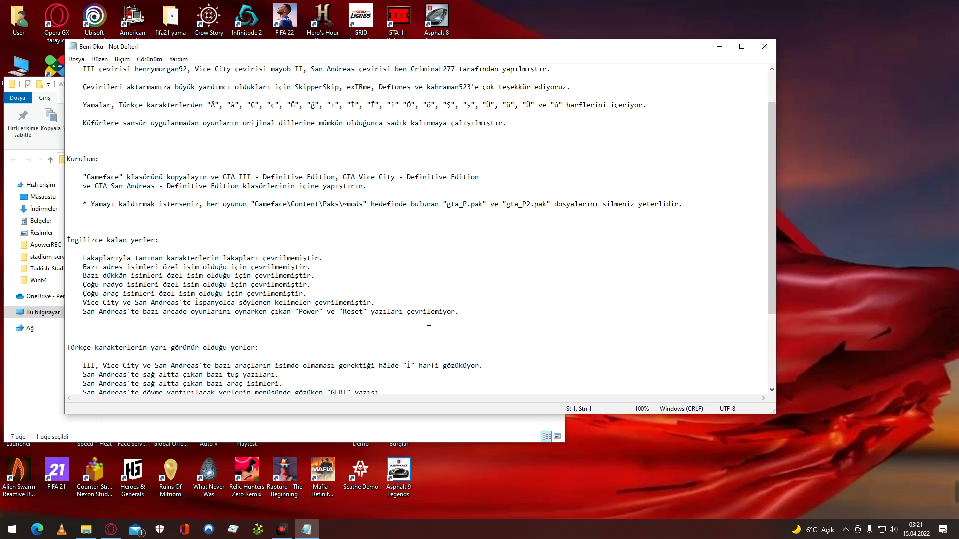
click(764, 47)
click(558, 89)
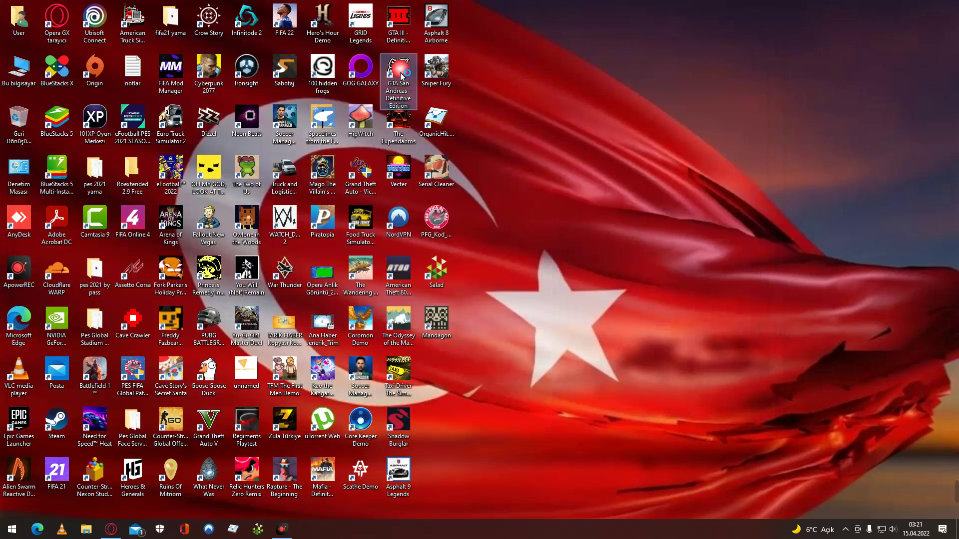
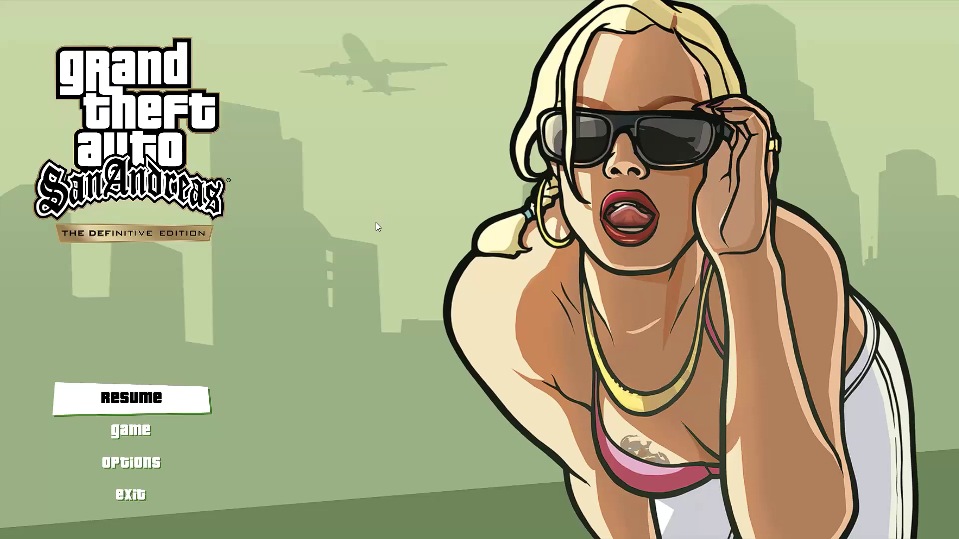
Select Exit in the game's menu and confirm to quit back to the desktop.
key(Up)
key(Return)
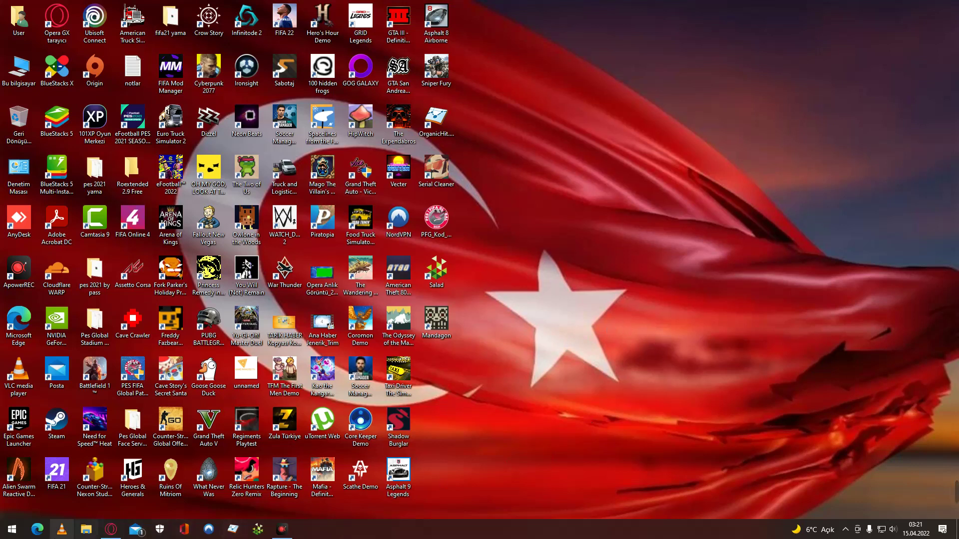
Open the game's Win64 install folder through the shortcut's file location.
double_click(19, 67)
click(50, 197)
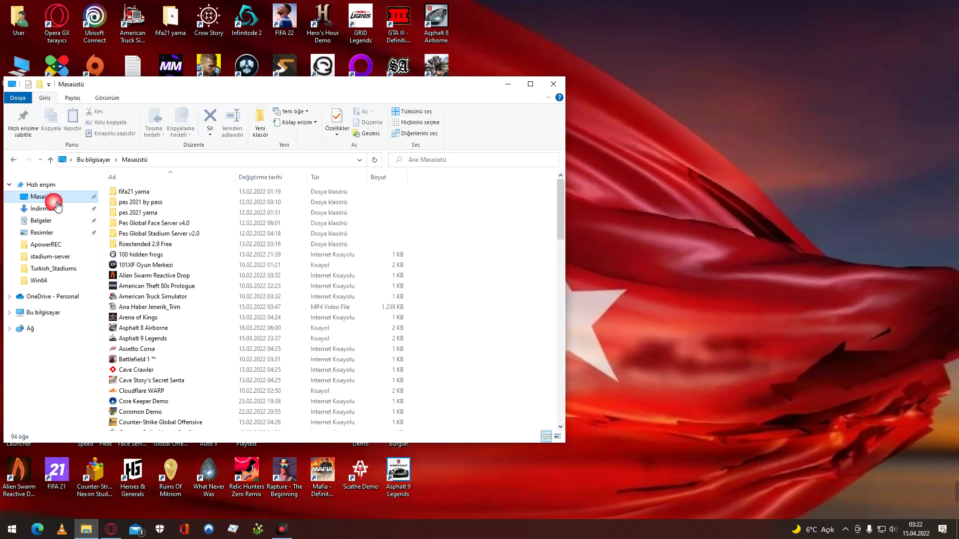
click(52, 208)
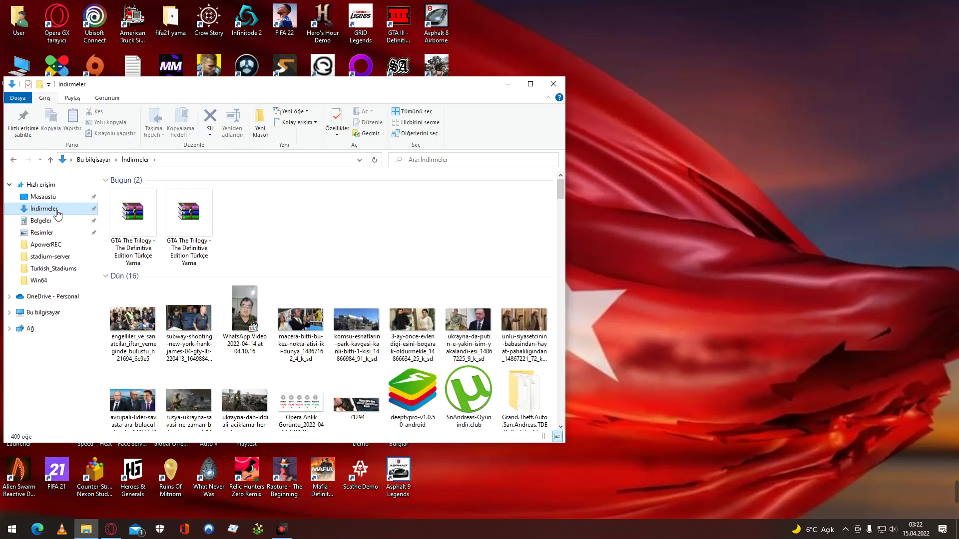
click(553, 84)
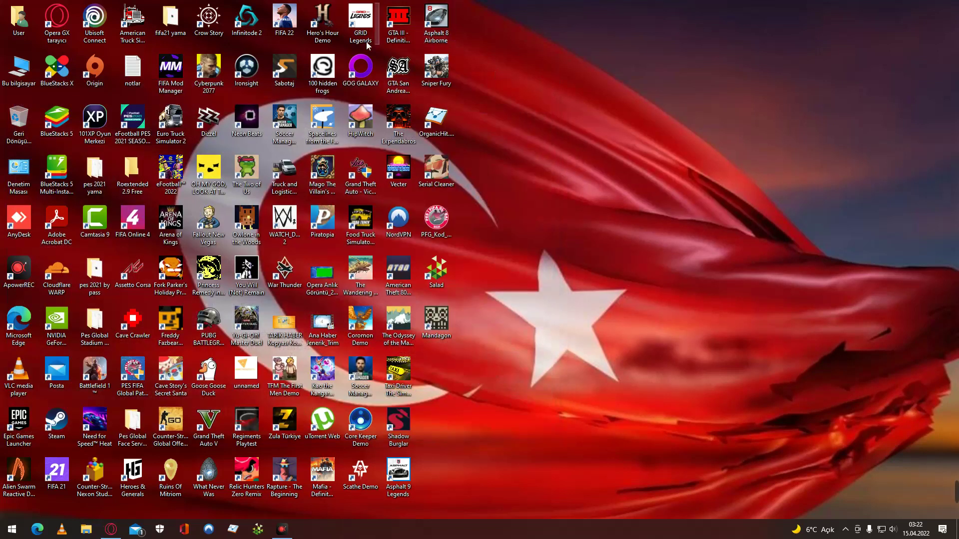
right_click(401, 74)
click(433, 94)
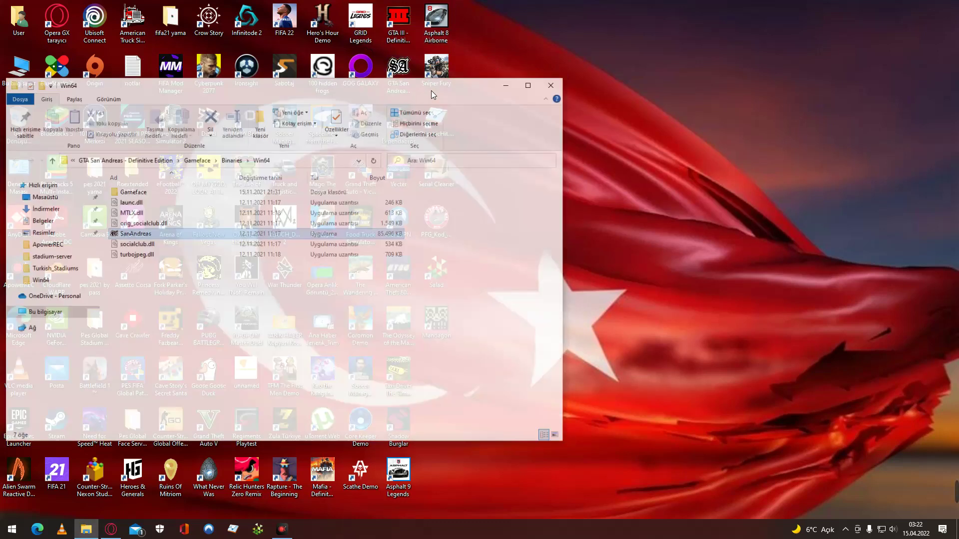
Look through Gameface › Content › Paks, then delete the Gameface folder from Win64.
click(200, 194)
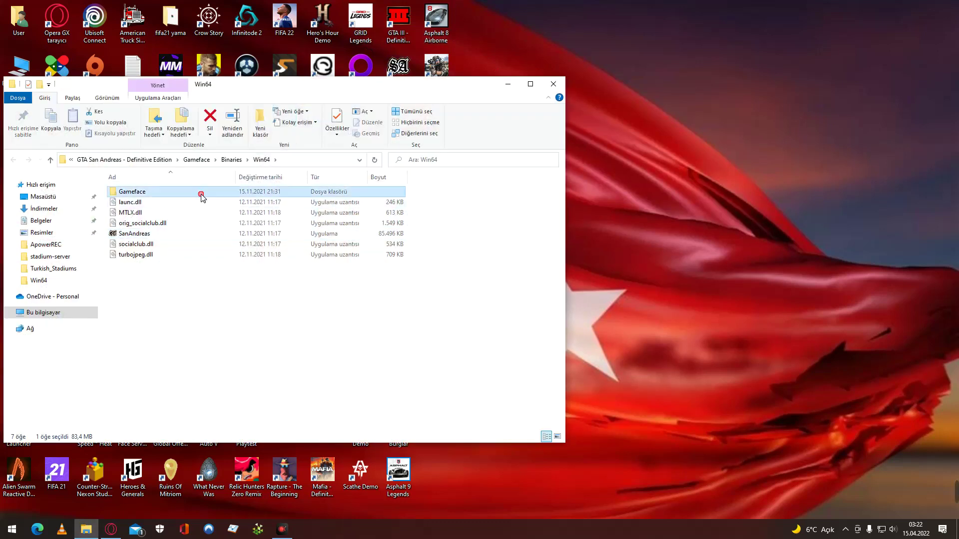
double_click(201, 194)
double_click(201, 194)
double_click(201, 194)
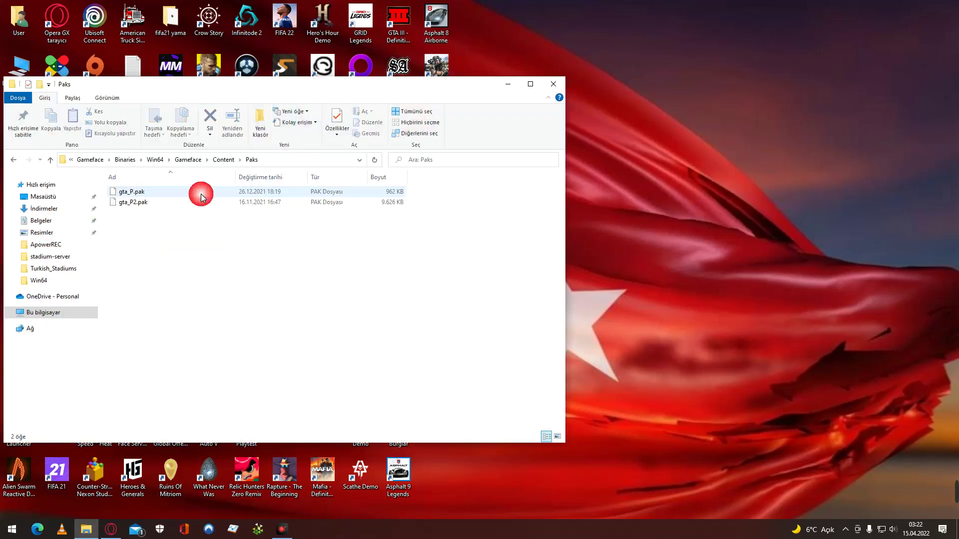
double_click(13, 161)
click(13, 162)
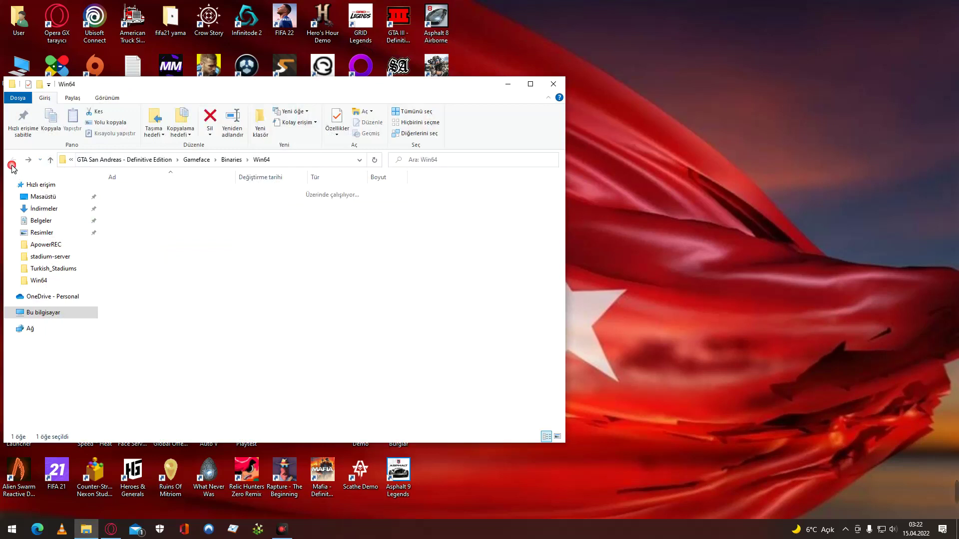
right_click(149, 193)
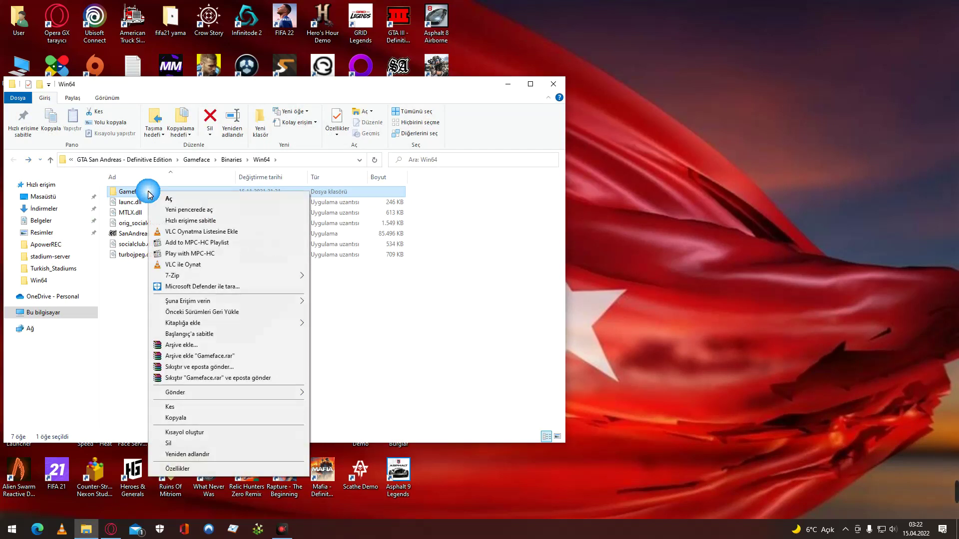
click(198, 443)
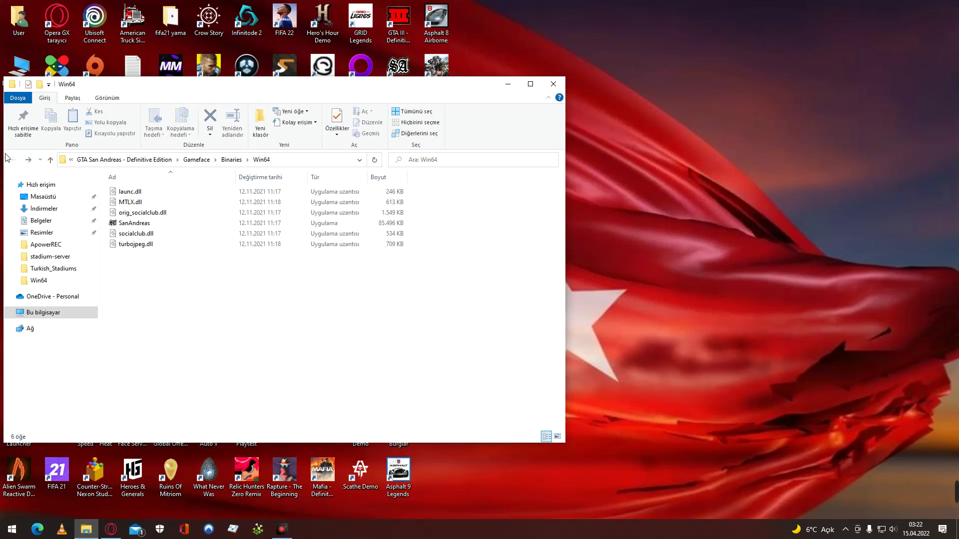
Browse Belgeler › Rockstar Games › GTA San Andreas Definitive Edition and check its Config folder.
click(43, 221)
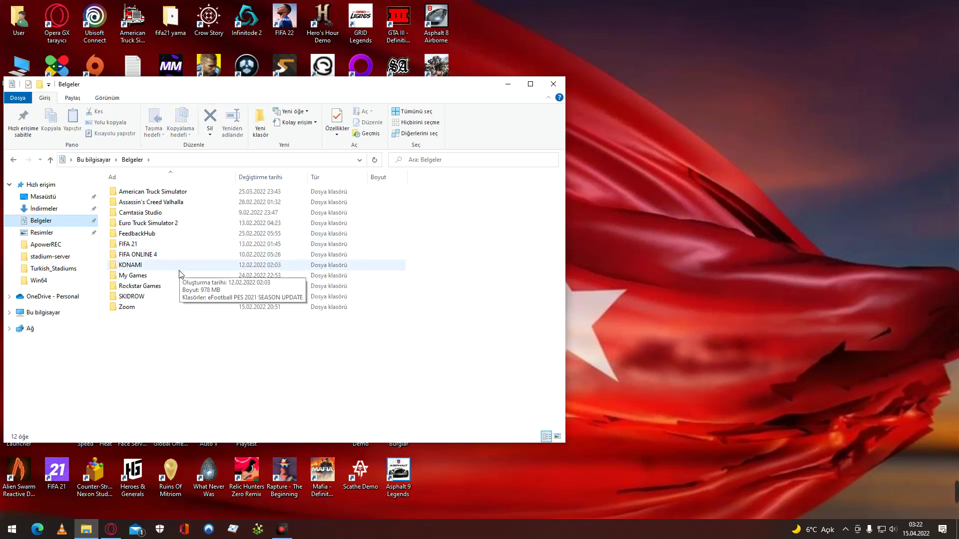
double_click(180, 286)
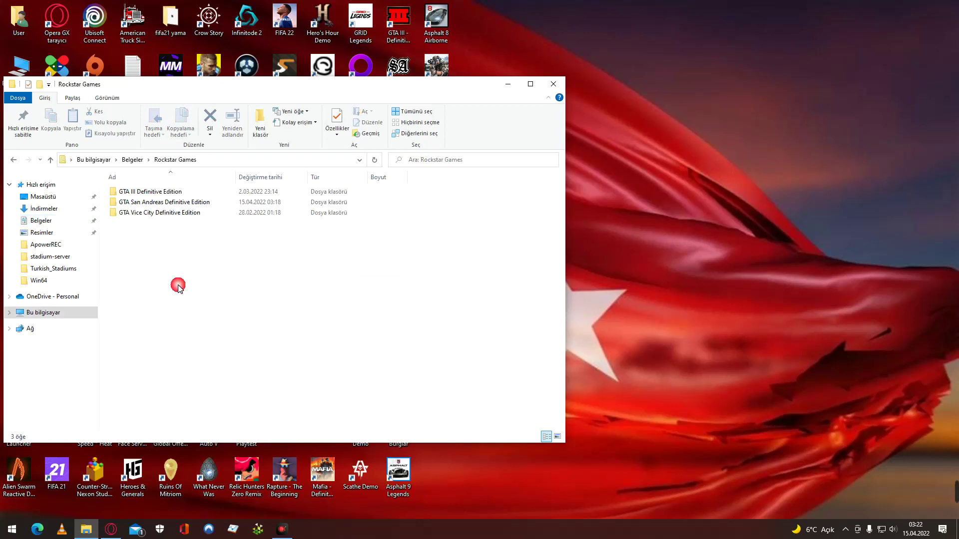
double_click(188, 203)
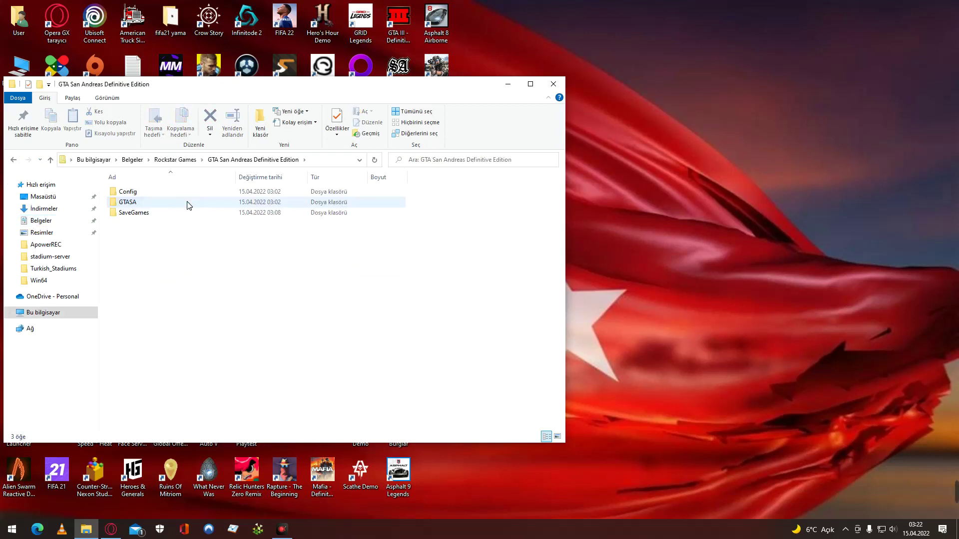
double_click(188, 194)
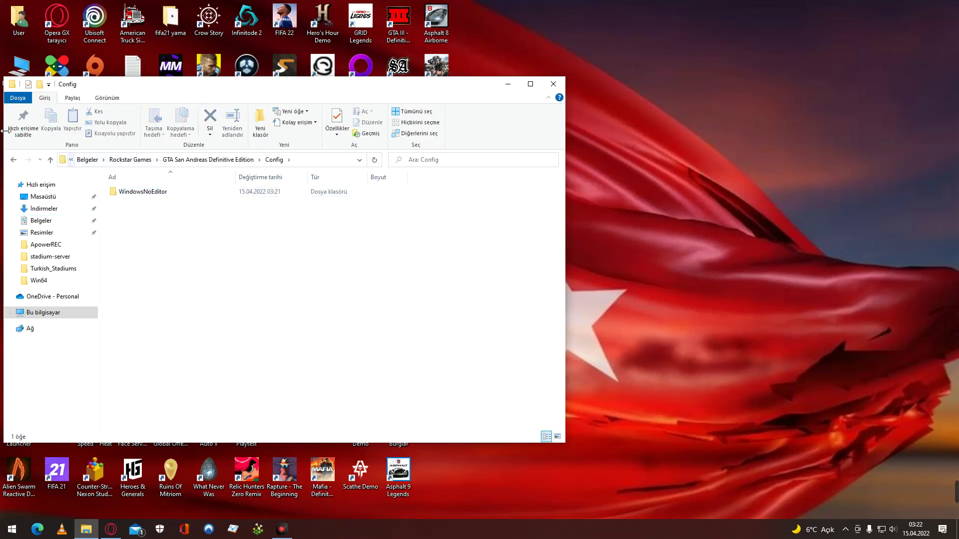
click(13, 161)
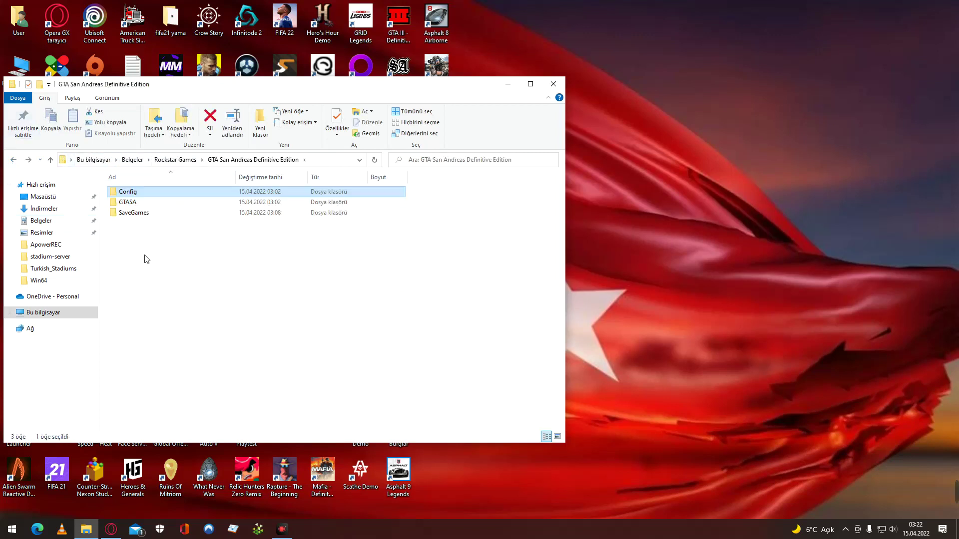
click(169, 253)
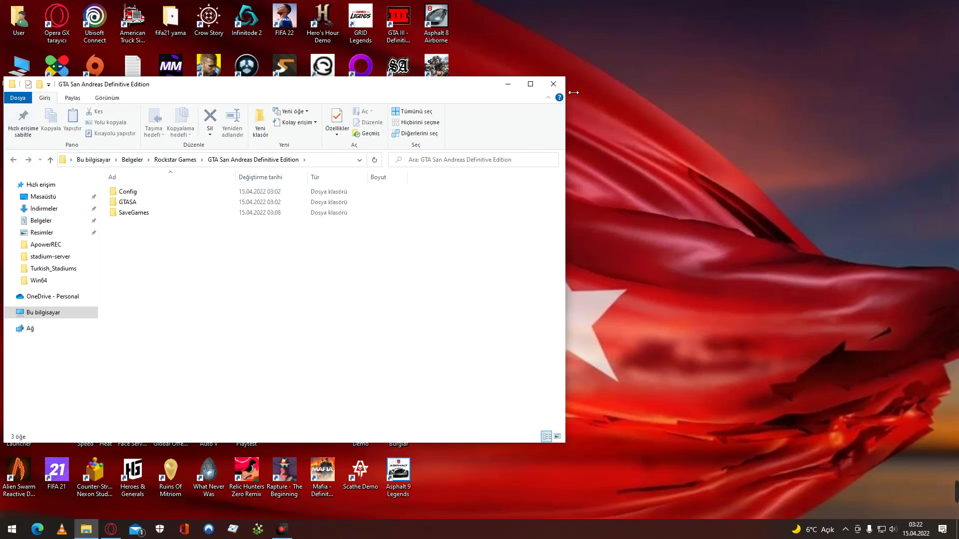
Bring Opera GX forward, close the MediaFire tab and return to the Google results.
click(86, 529)
click(111, 529)
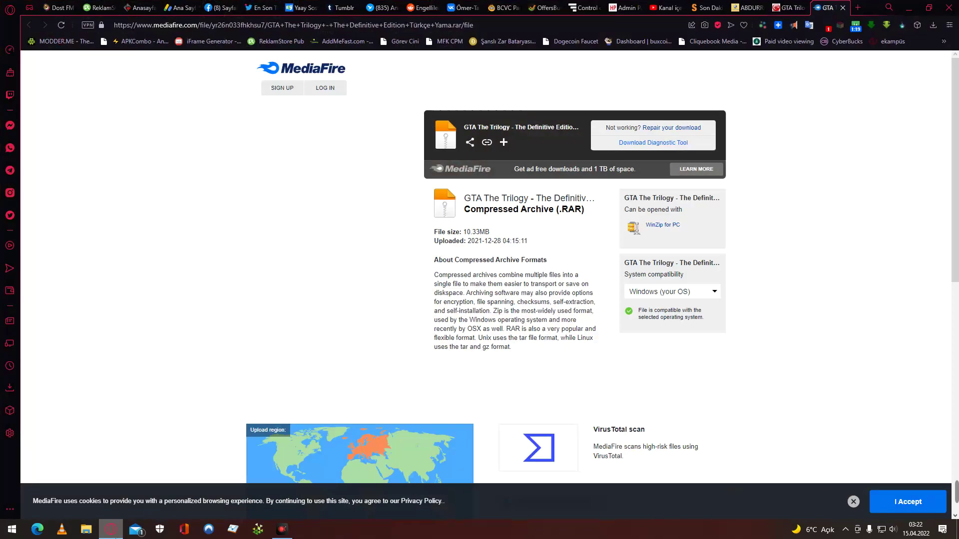
click(843, 8)
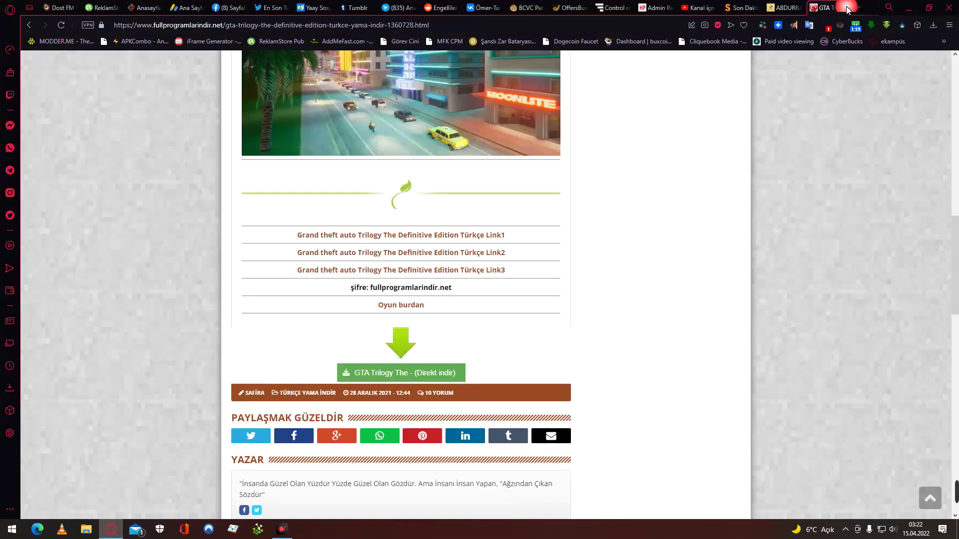
click(28, 25)
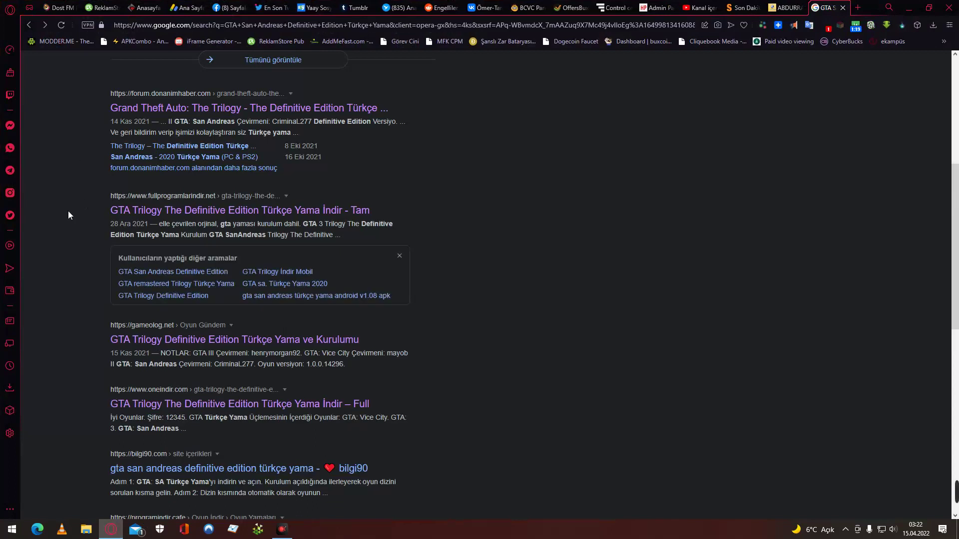
Scroll the results and open the oneindir.com GTA Trilogy Türkçe Yama page.
scroll(68, 211, up, 3)
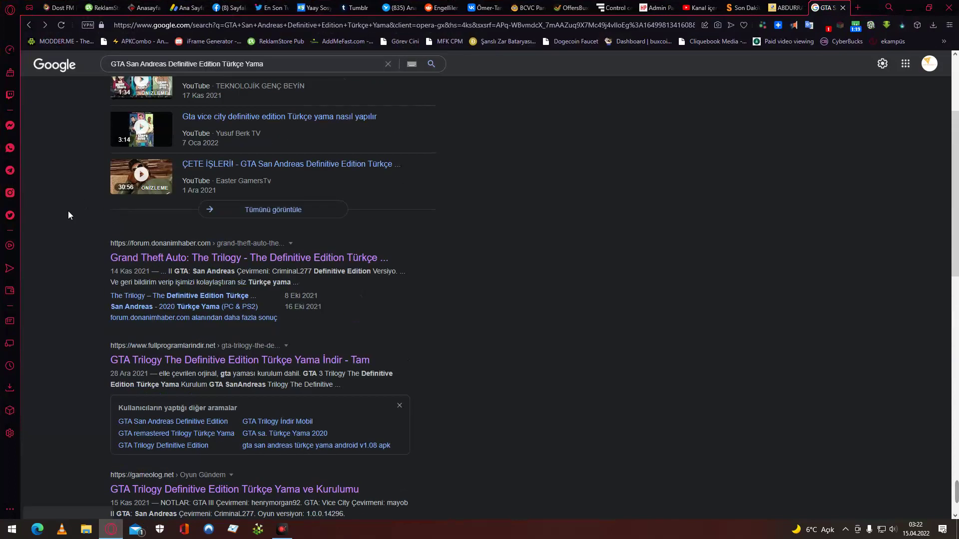
scroll(68, 211, down, 6)
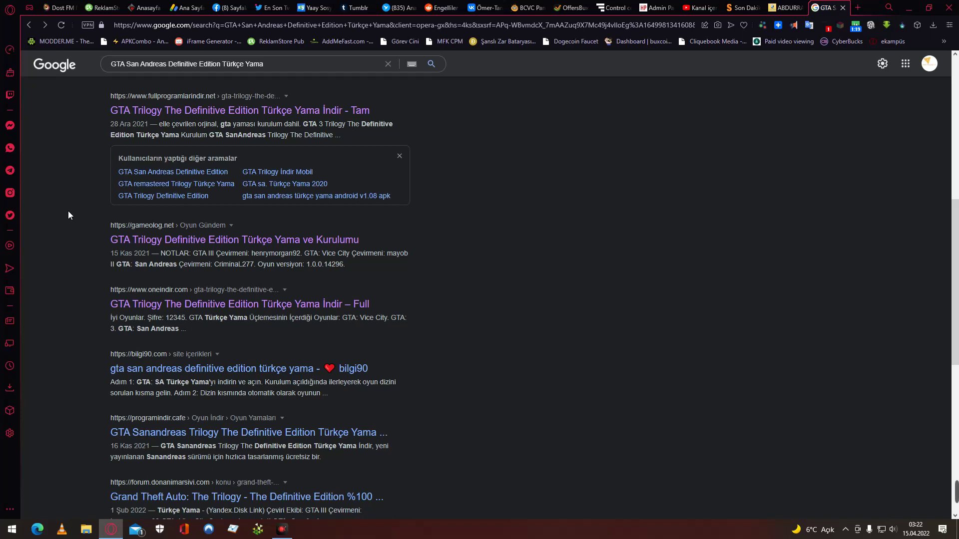
scroll(68, 211, down, 2)
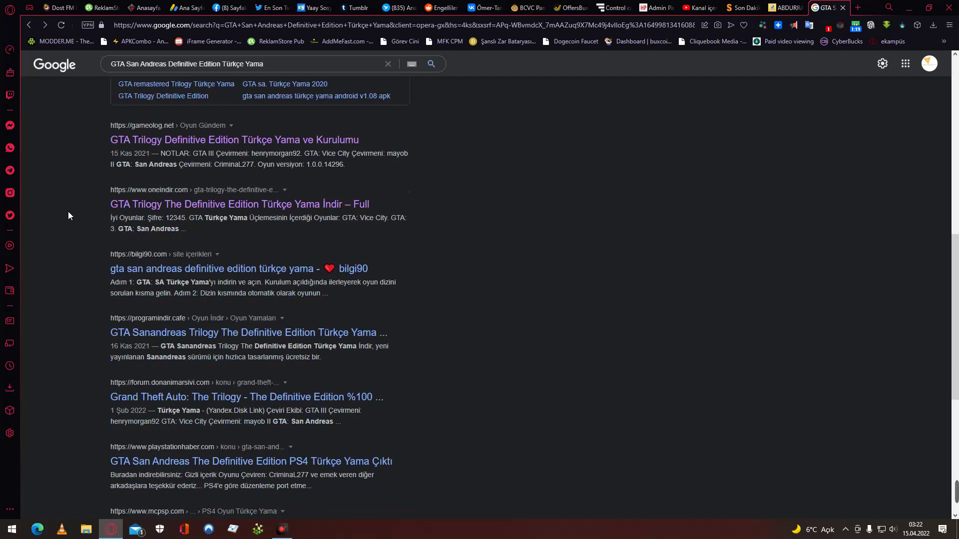
click(224, 205)
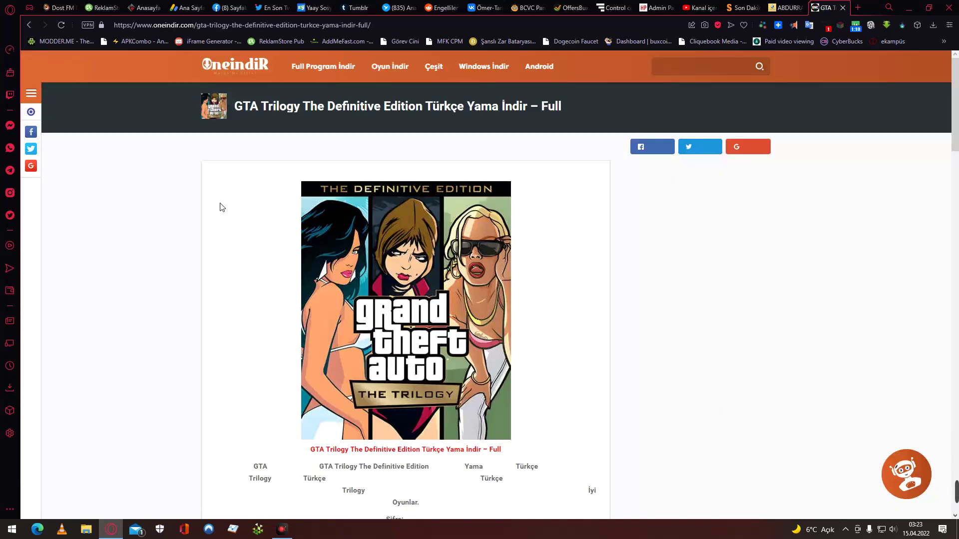
Scroll the article and try the first alternate mirror, then close the turbobit page.
scroll(210, 229, down, 20)
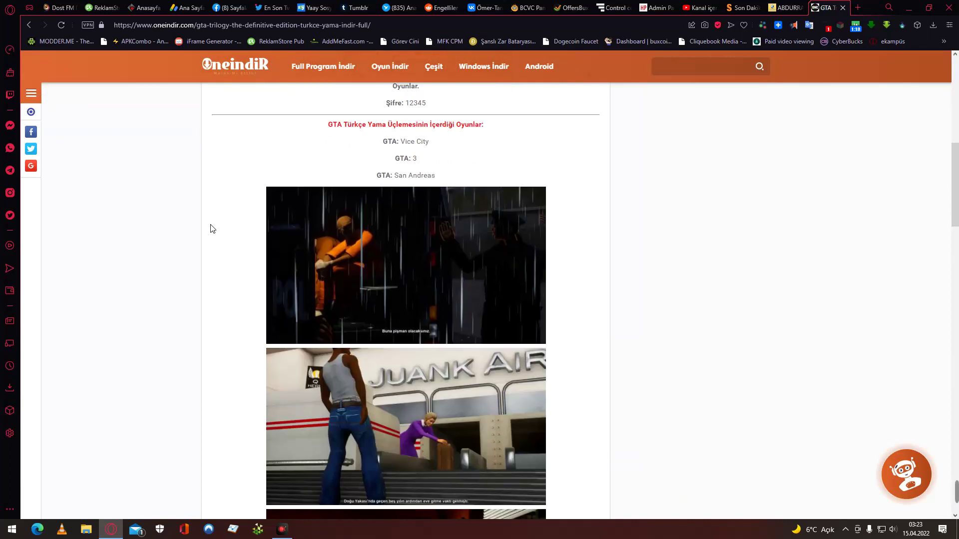
scroll(210, 228, down, 5)
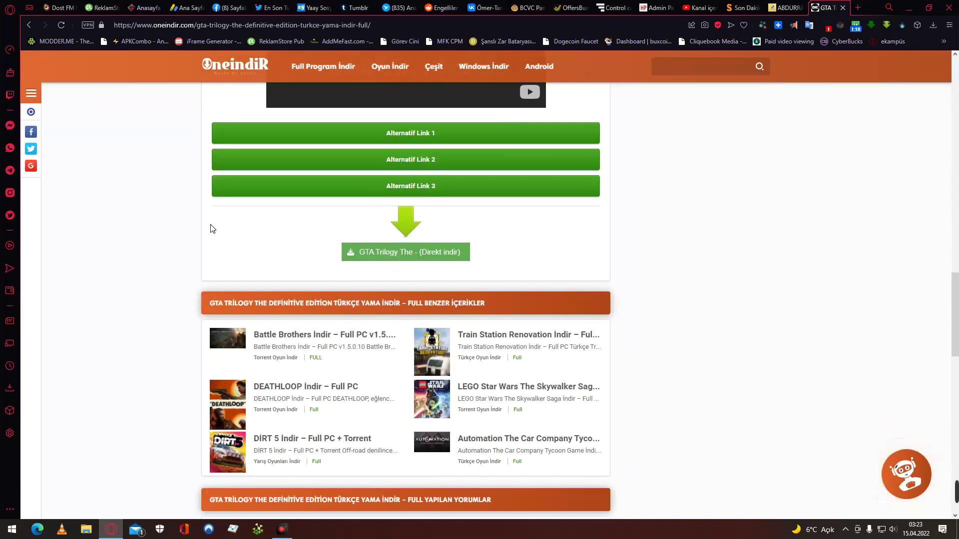
scroll(210, 228, up, 5)
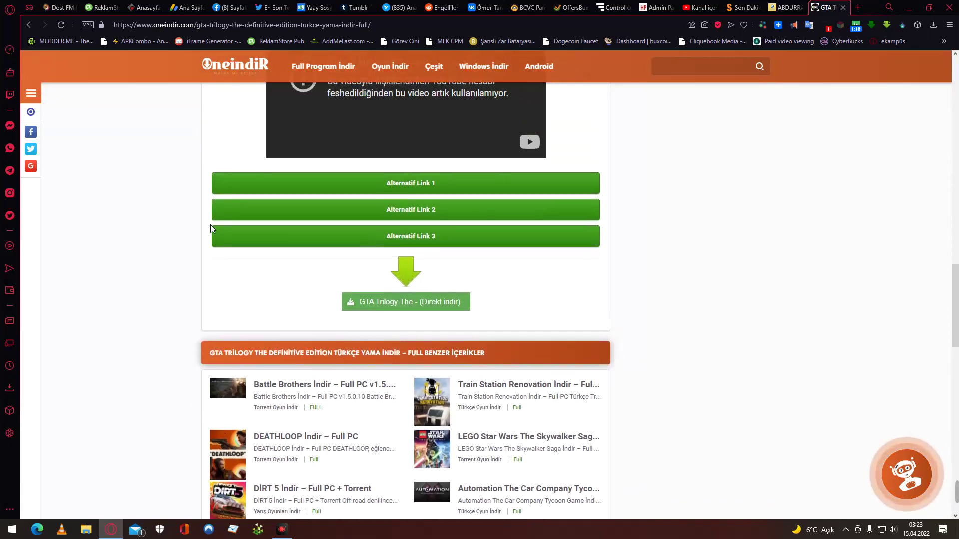
scroll(210, 228, up, 5)
scroll(210, 228, up, 8)
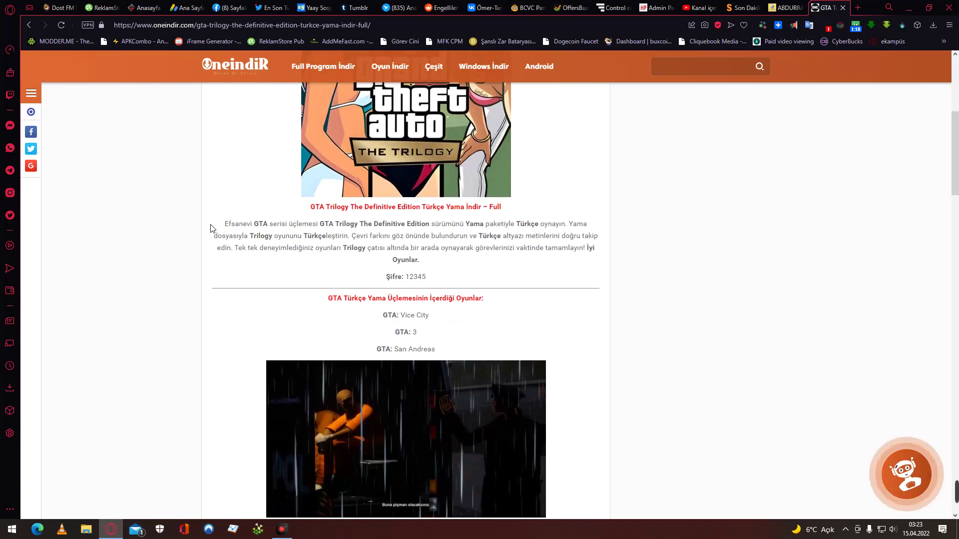
scroll(210, 229, up, 4)
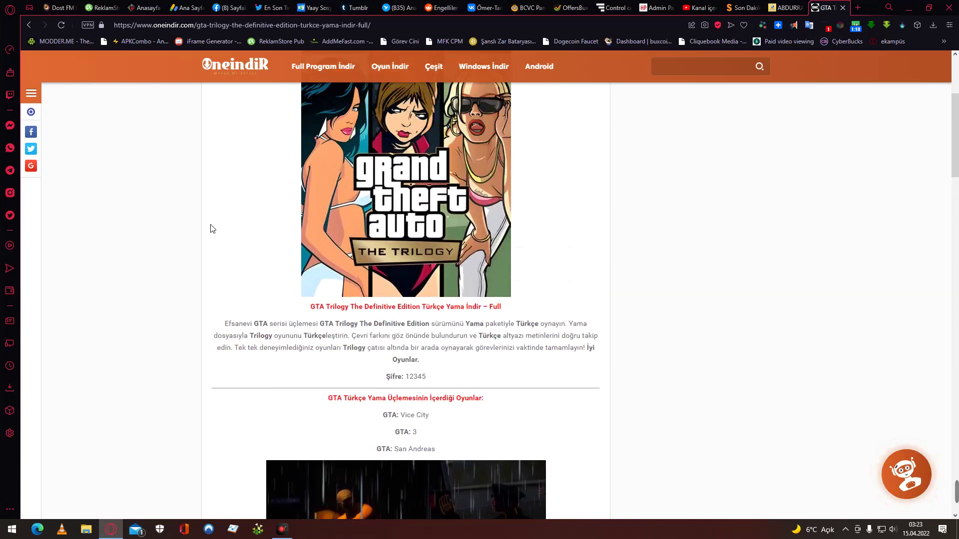
scroll(210, 229, up, 2)
scroll(210, 228, down, 5)
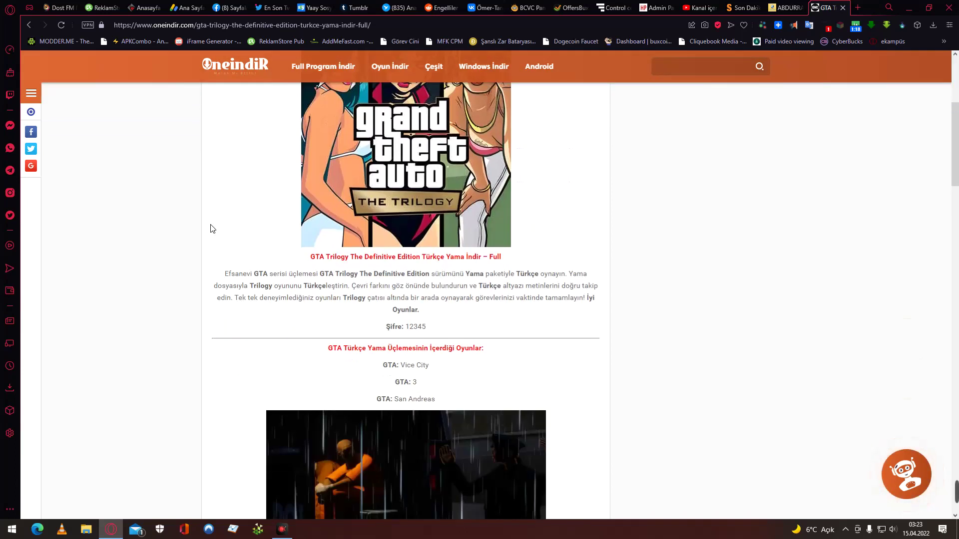
scroll(210, 229, down, 15)
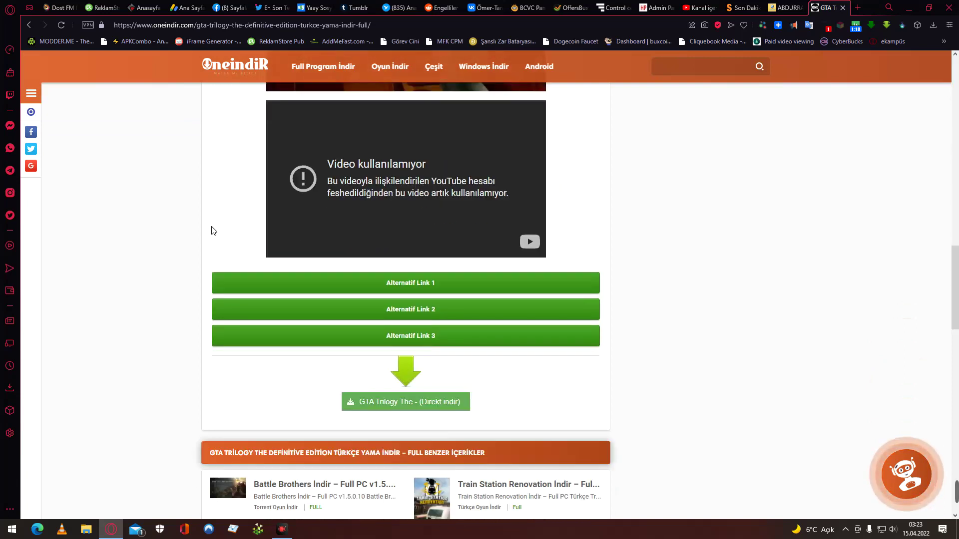
scroll(248, 223, up, 3)
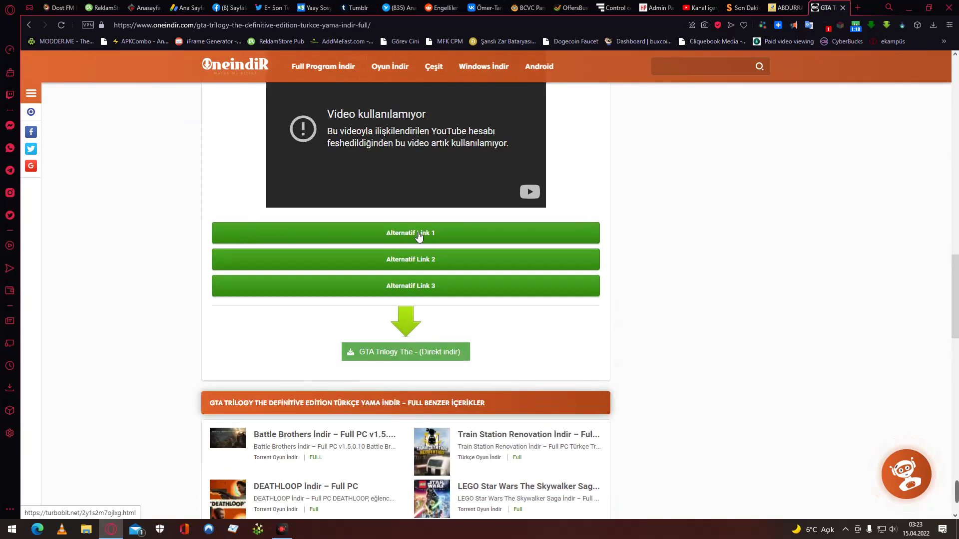
click(415, 235)
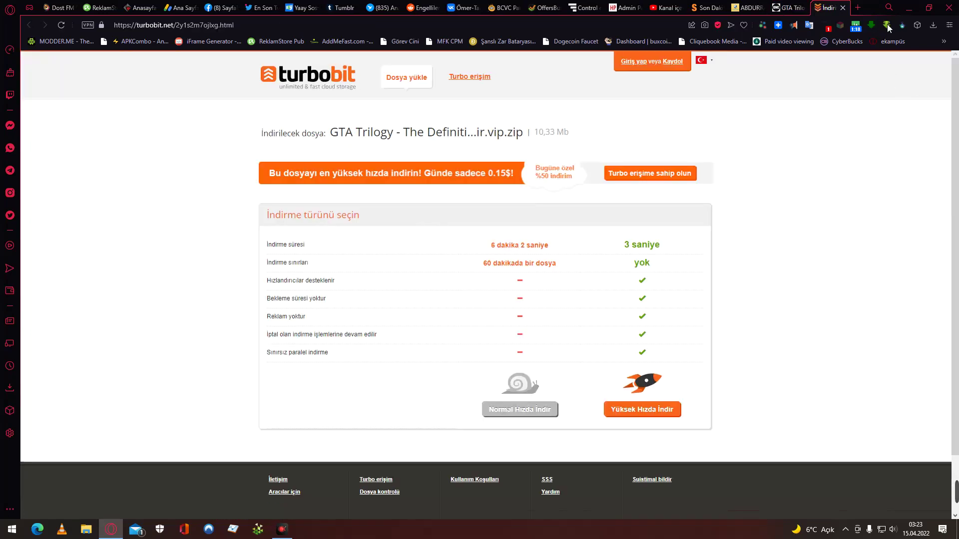
click(843, 8)
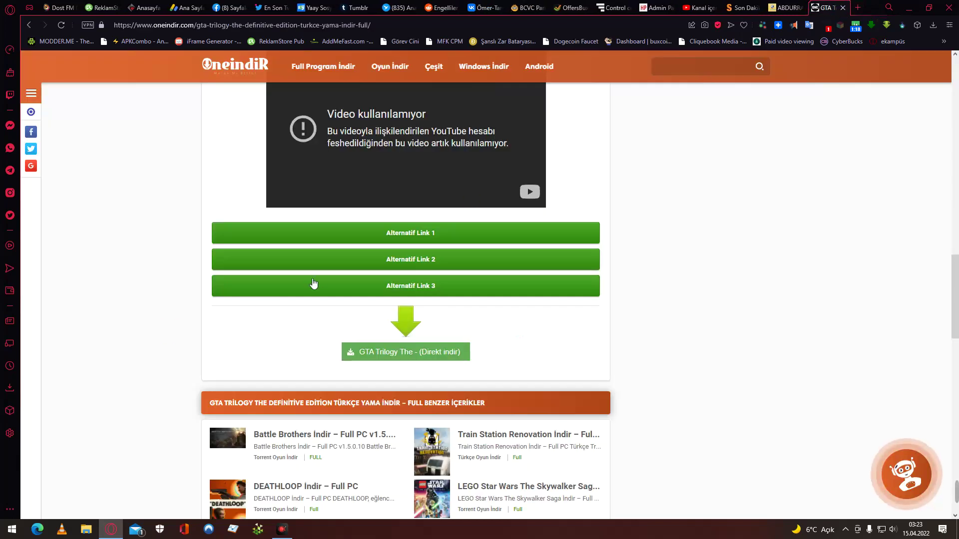
Download the 10,3 MB .rar via Alternatif Link 2's Google Drive page and open it.
click(409, 260)
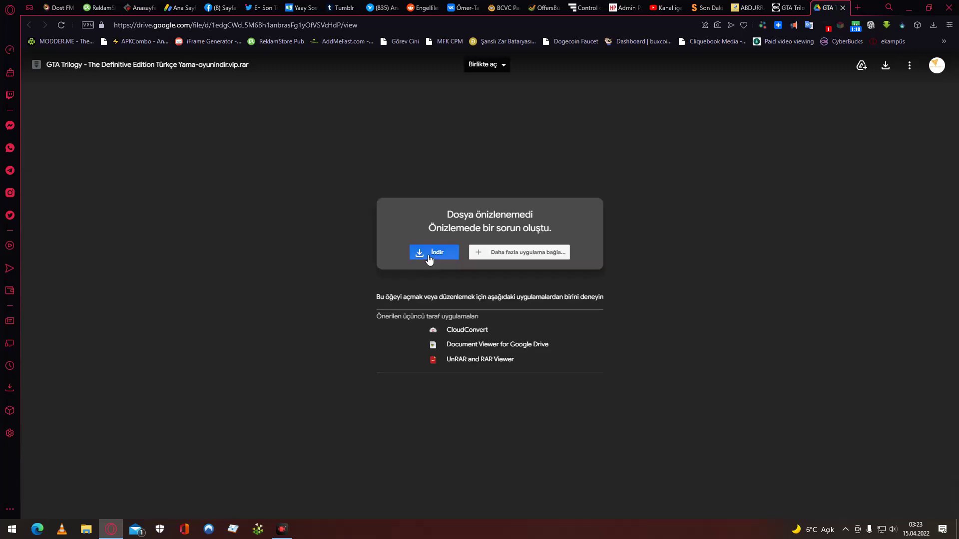
click(432, 258)
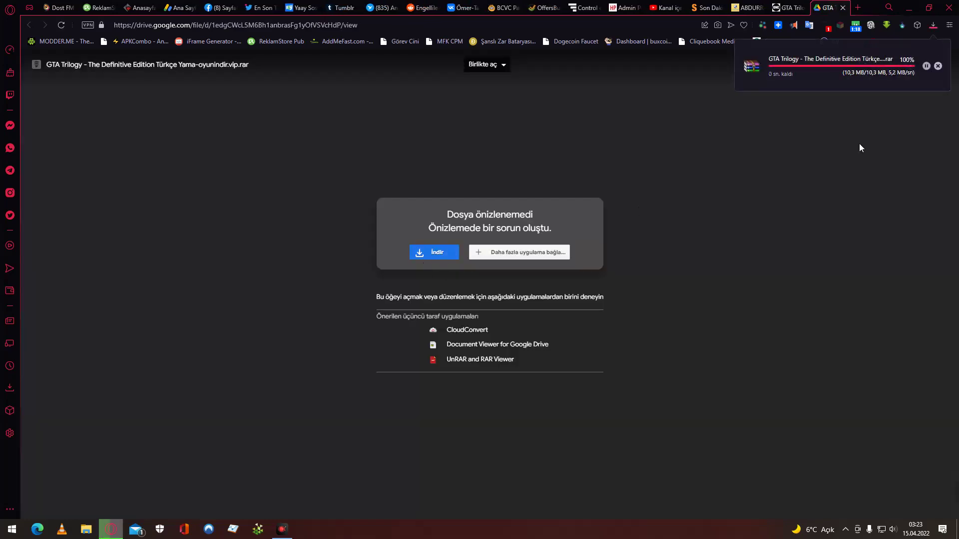
click(837, 67)
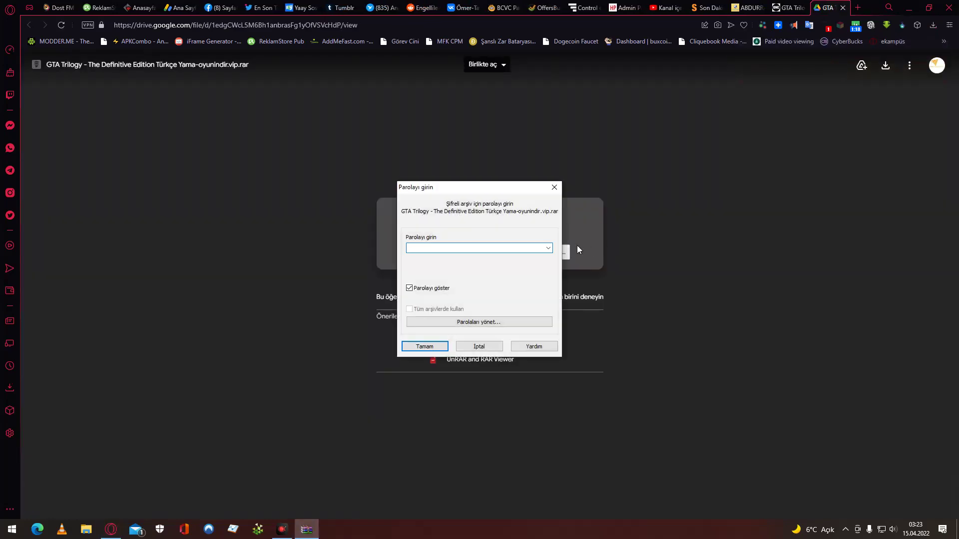
Read the archive password on the oneindir page and enter it in WinRAR's prompt.
click(788, 7)
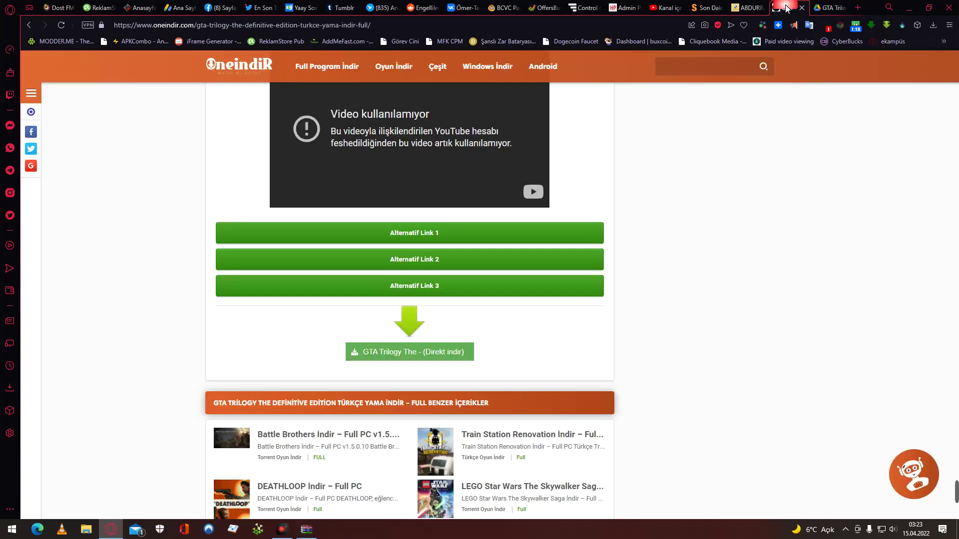
scroll(598, 237, up, 5)
scroll(599, 245, up, 8)
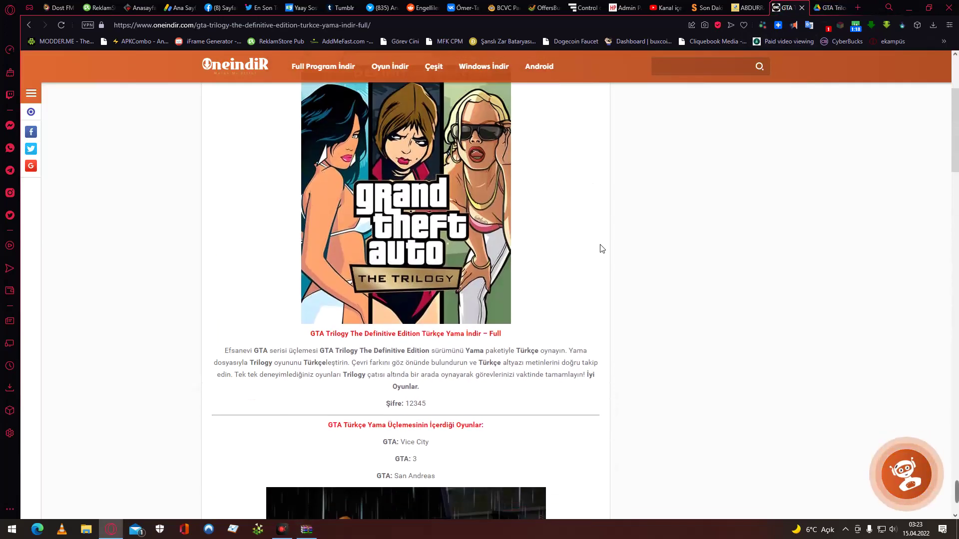
scroll(601, 248, down, 2)
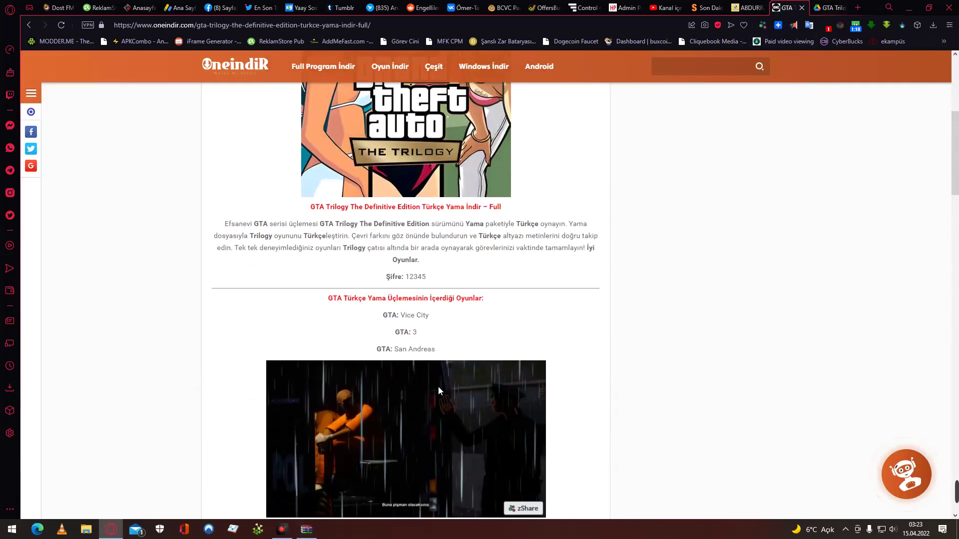
key(alt+Tab)
text(12345)
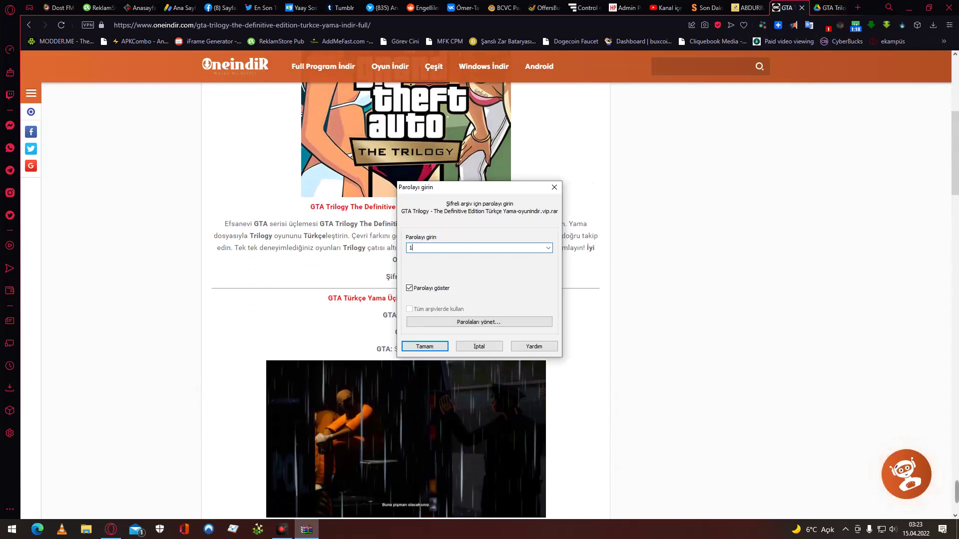
click(423, 347)
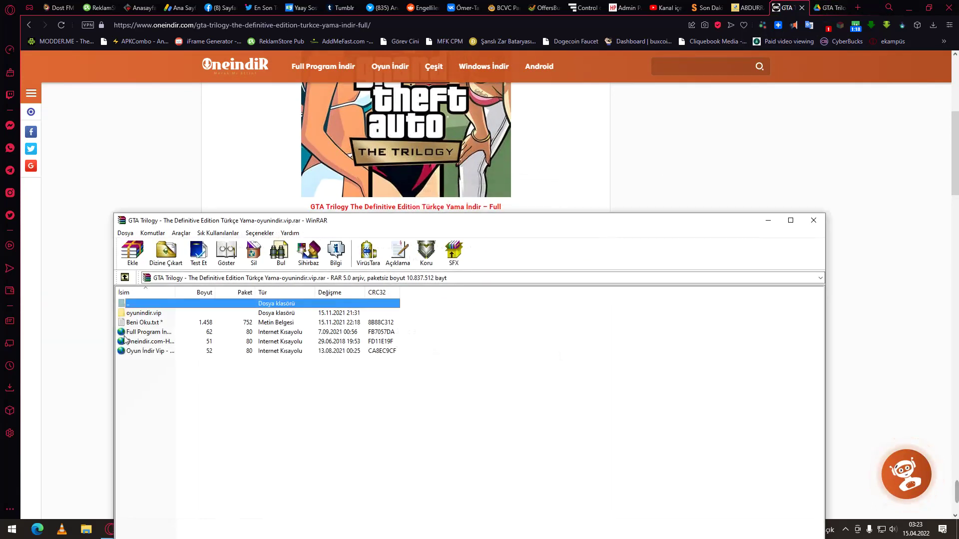
double_click(163, 323)
key(Return)
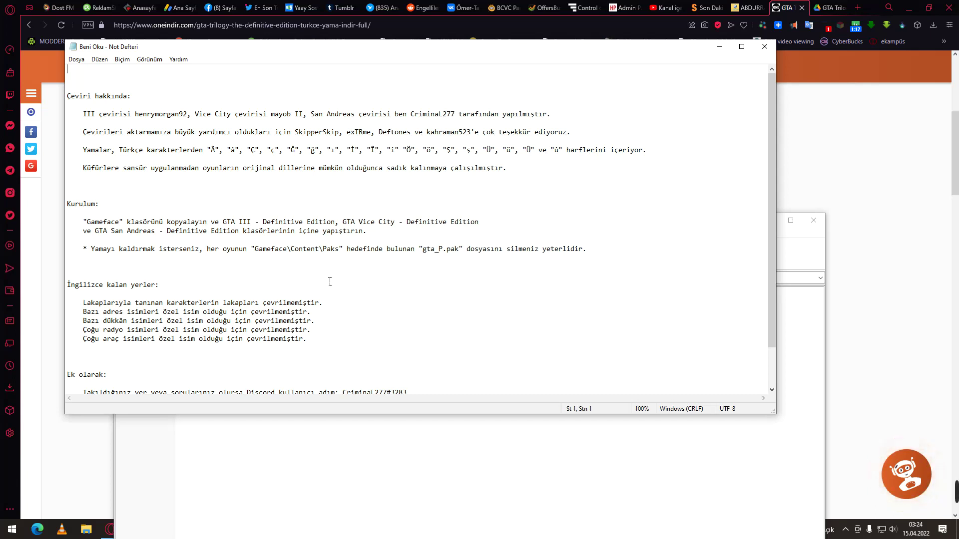
click(764, 46)
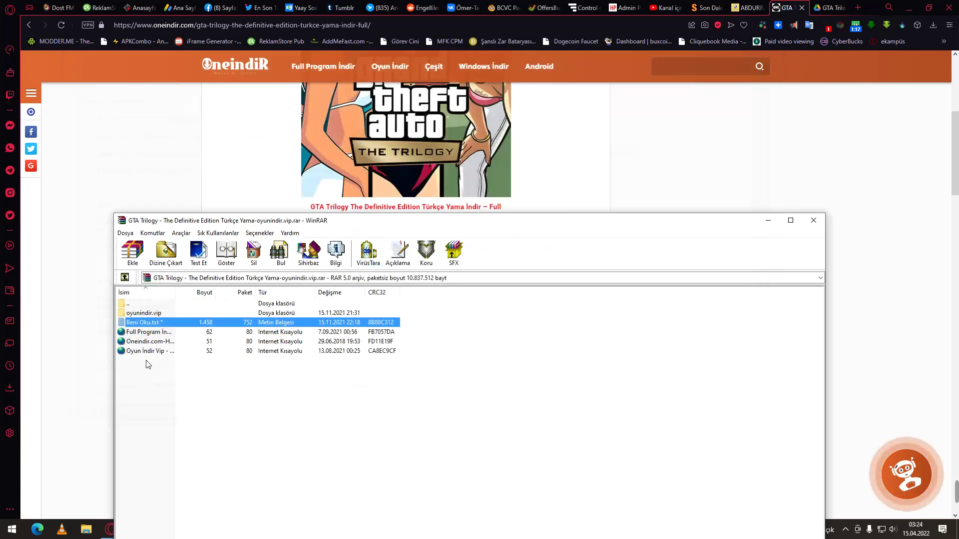
Browse the archive to oyunindir.vip › Content › Paks and try opening gta_P.pak.
double_click(166, 312)
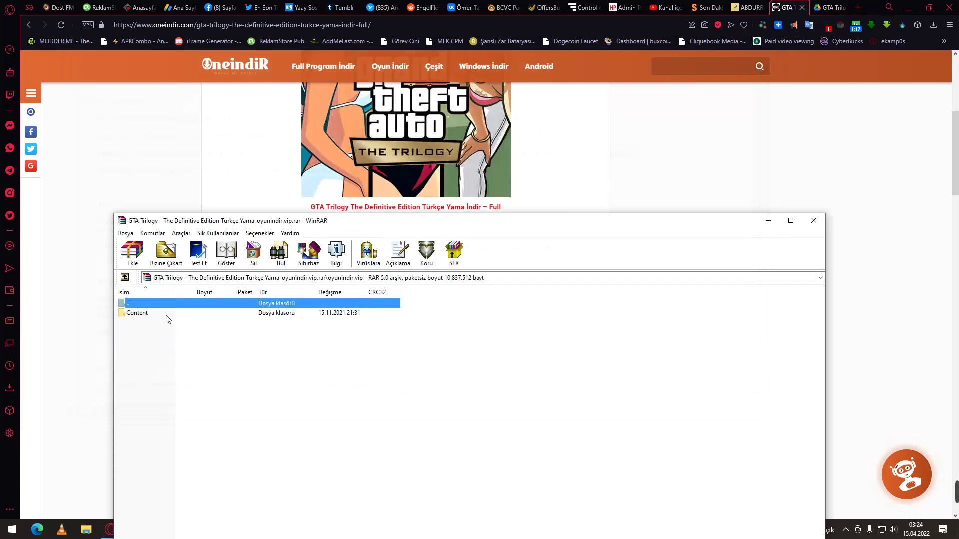
double_click(178, 304)
double_click(185, 314)
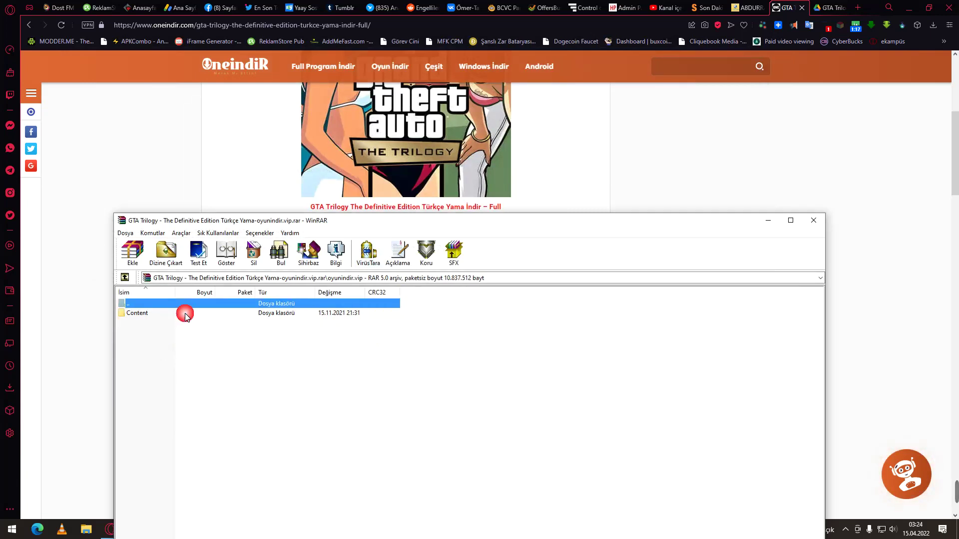
double_click(185, 313)
double_click(186, 314)
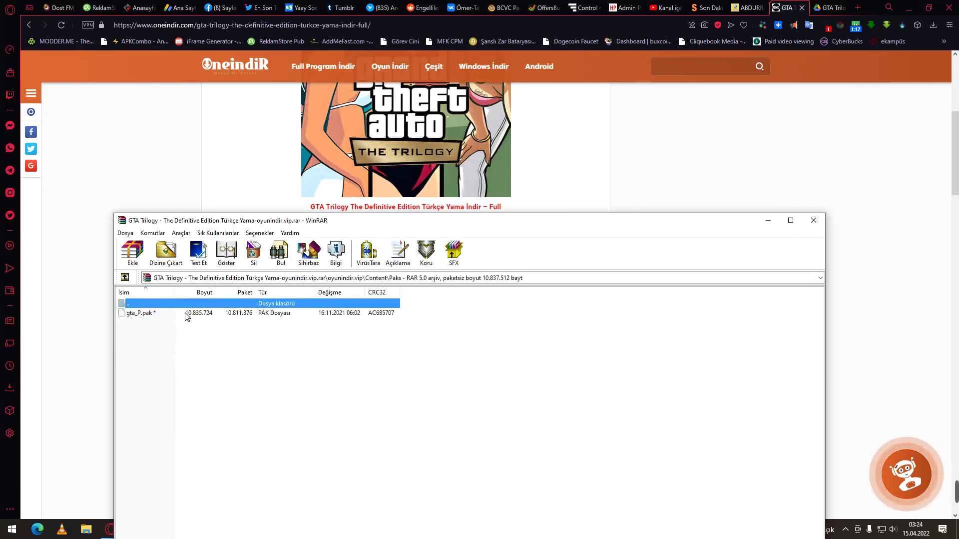
double_click(186, 314)
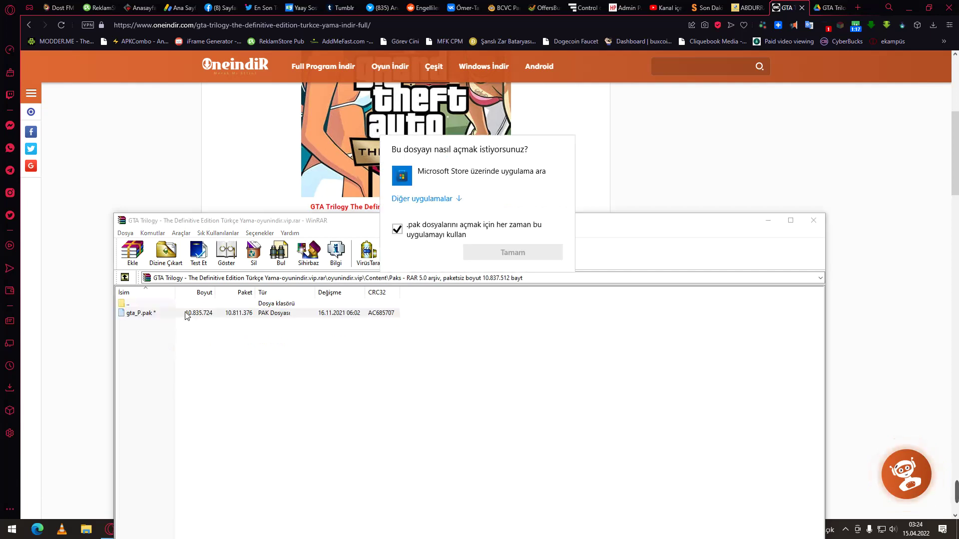
click(269, 445)
click(168, 303)
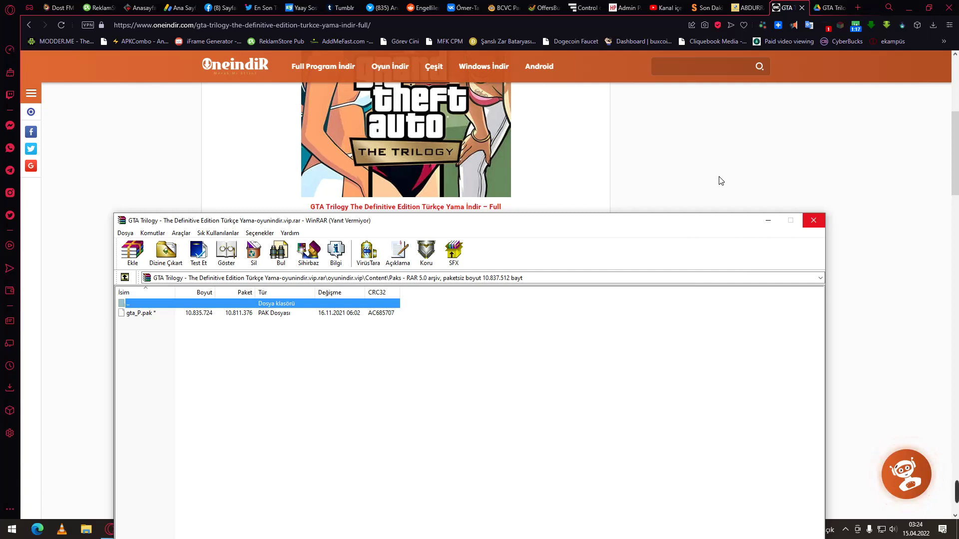
Force-close the unresponsive WinRAR window with Programı kapat, skipping the error report.
click(906, 10)
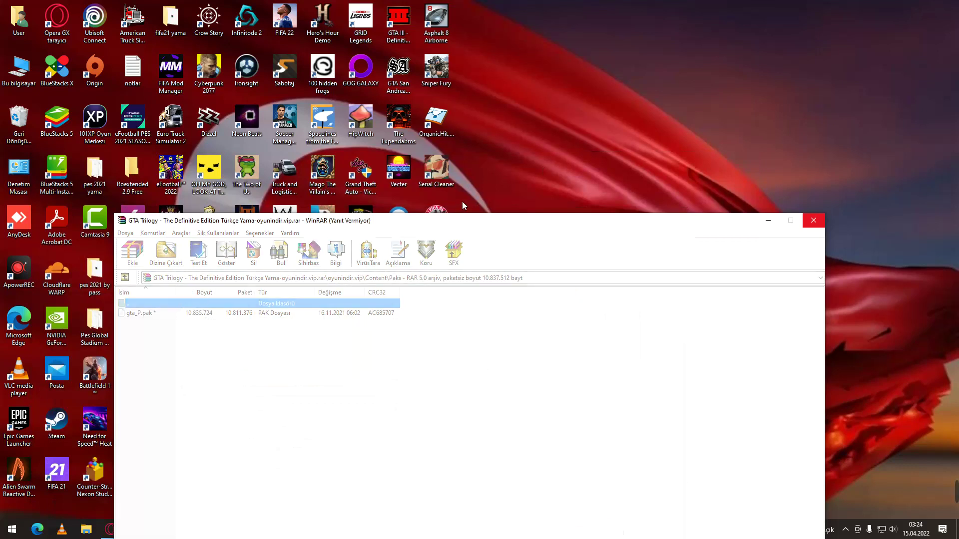
drag(560, 225, 645, 157)
right_click(542, 102)
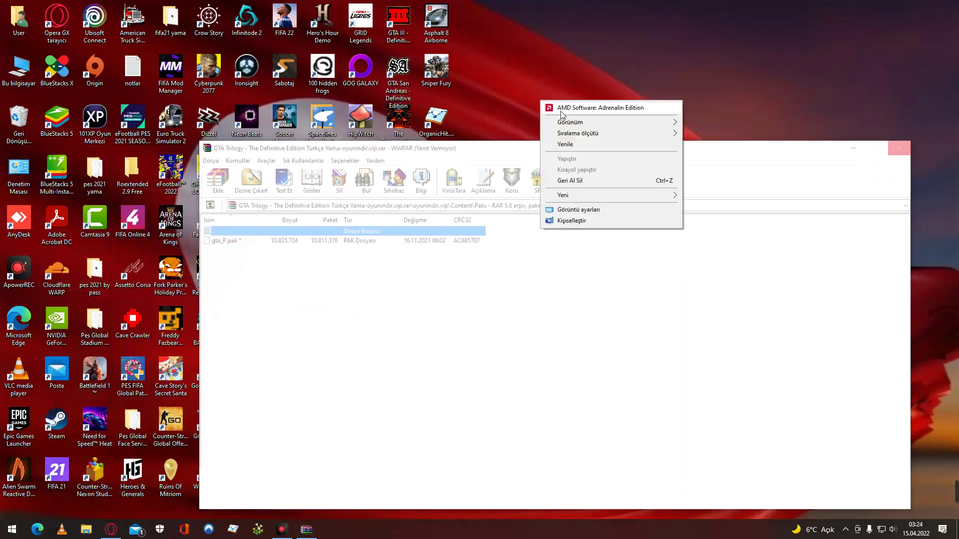
click(593, 145)
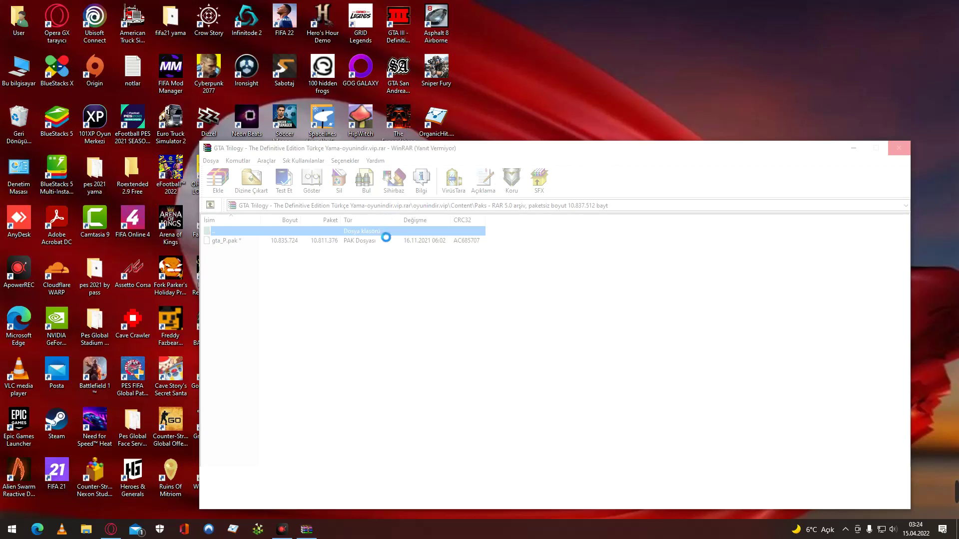
click(901, 150)
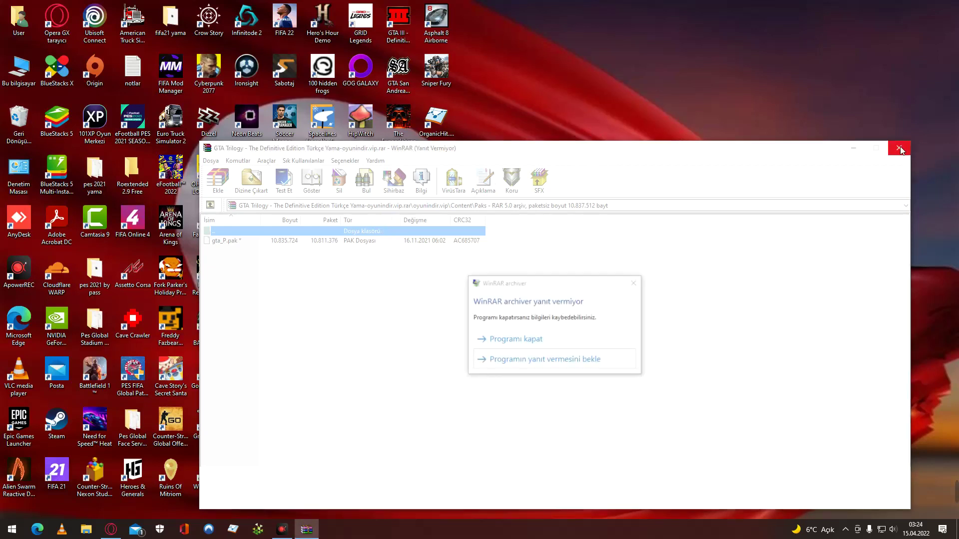
click(552, 336)
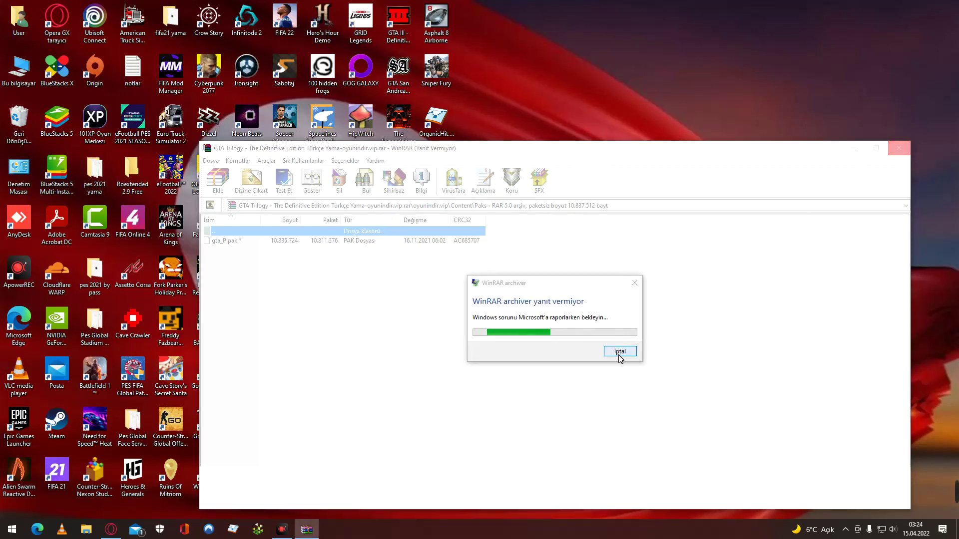
click(619, 352)
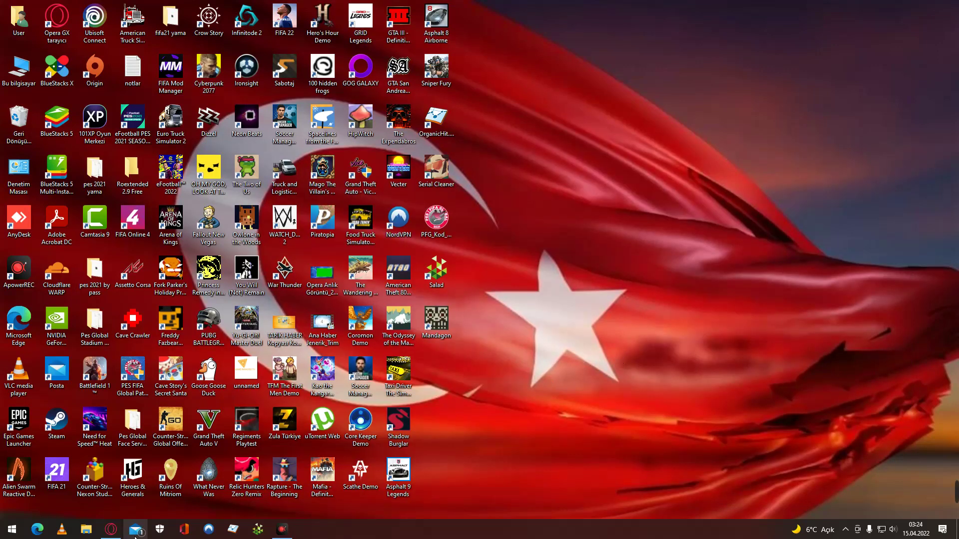
Reopen the GTA Trilogy .rar from İndirmeler and confirm the archive password.
click(111, 529)
click(112, 530)
double_click(16, 80)
click(41, 209)
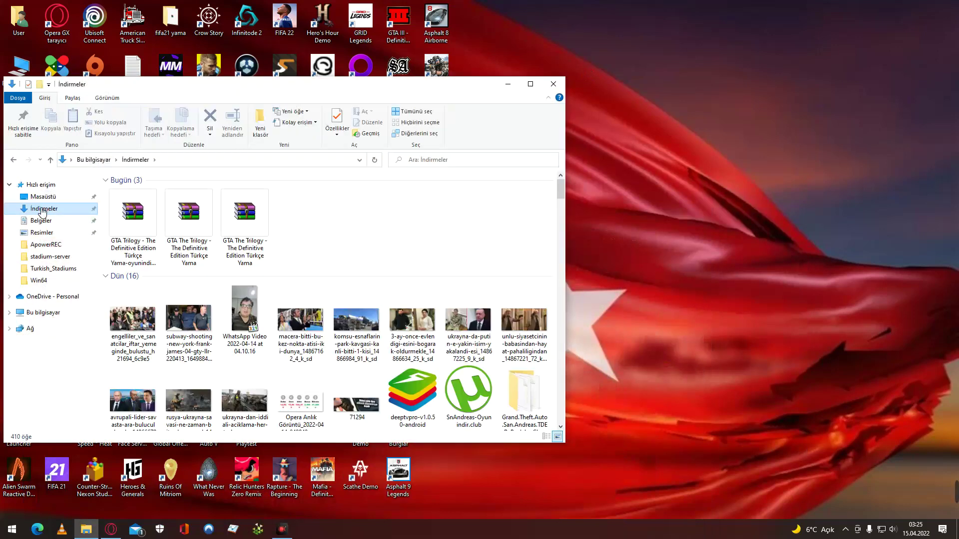
double_click(144, 227)
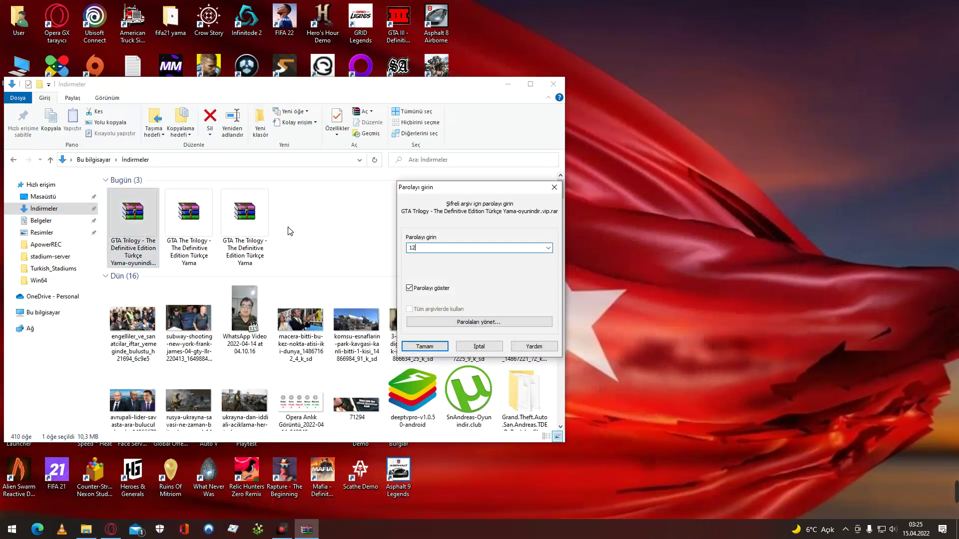
click(424, 346)
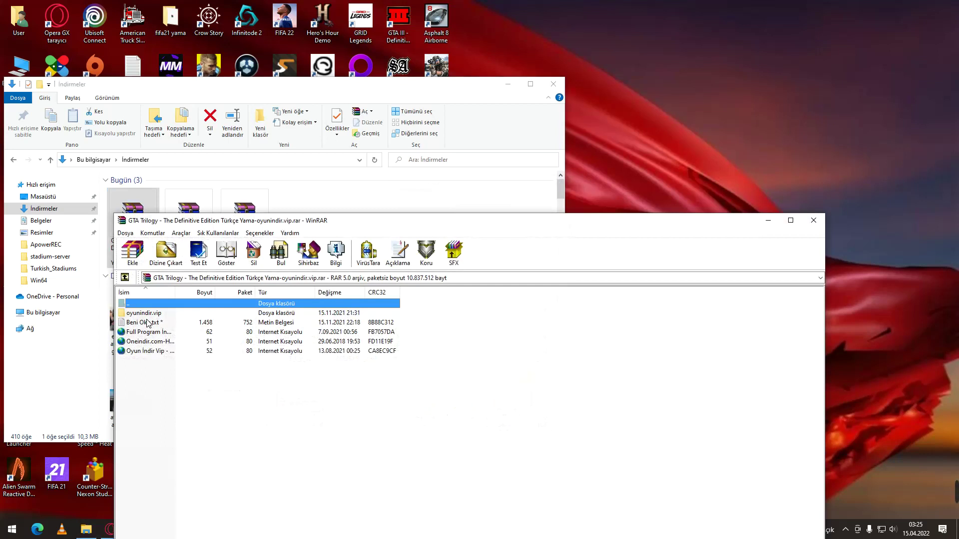
Open the Beni Oku.txt readme, then minimise Notepad to return to the archive list.
double_click(148, 323)
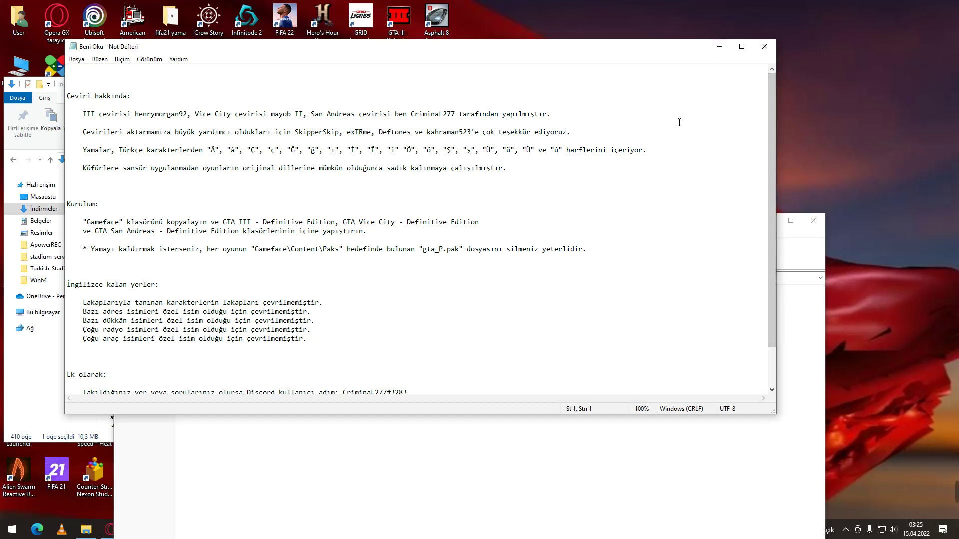
click(724, 51)
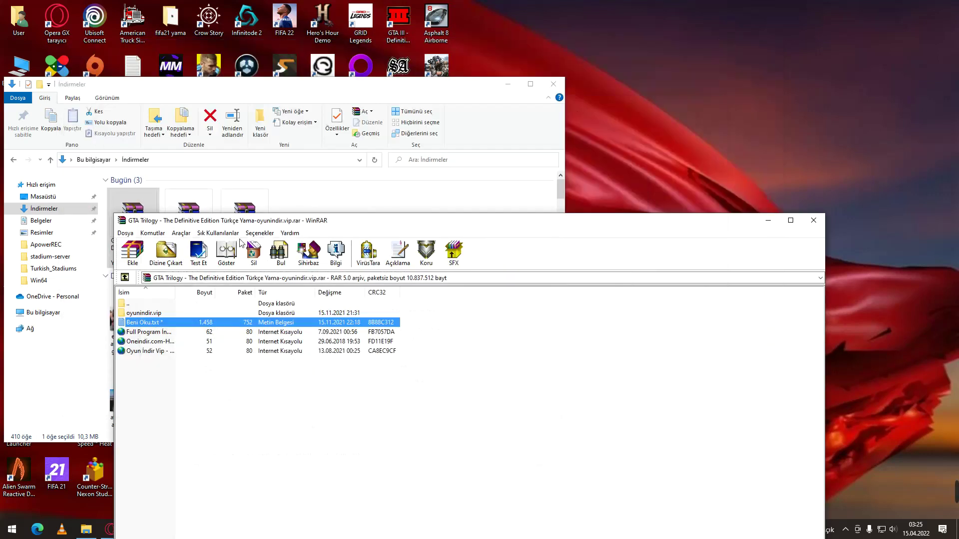
Open Belgeler › Rockstar Games › GTA San Andreas Definitive Edition beside the archive's oyunindir.vip folder.
click(508, 83)
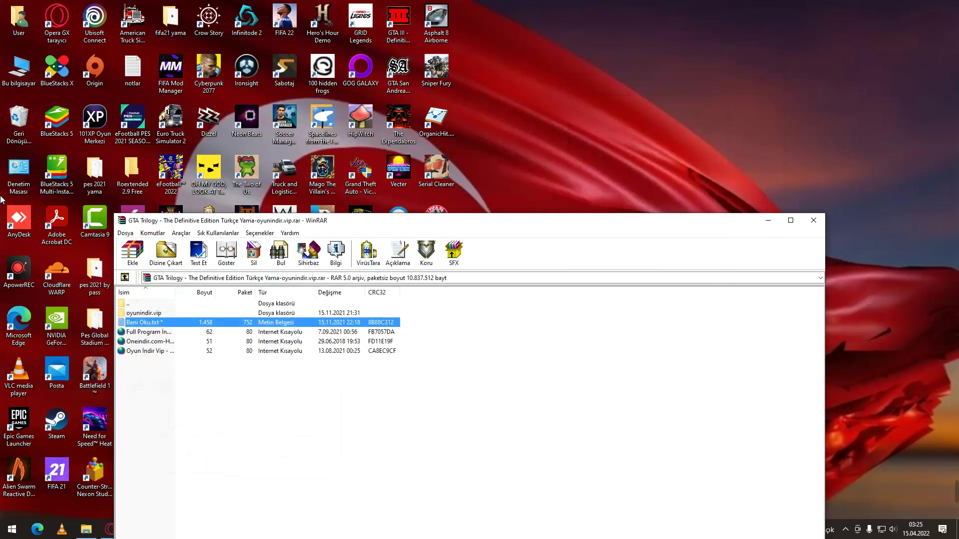
double_click(19, 69)
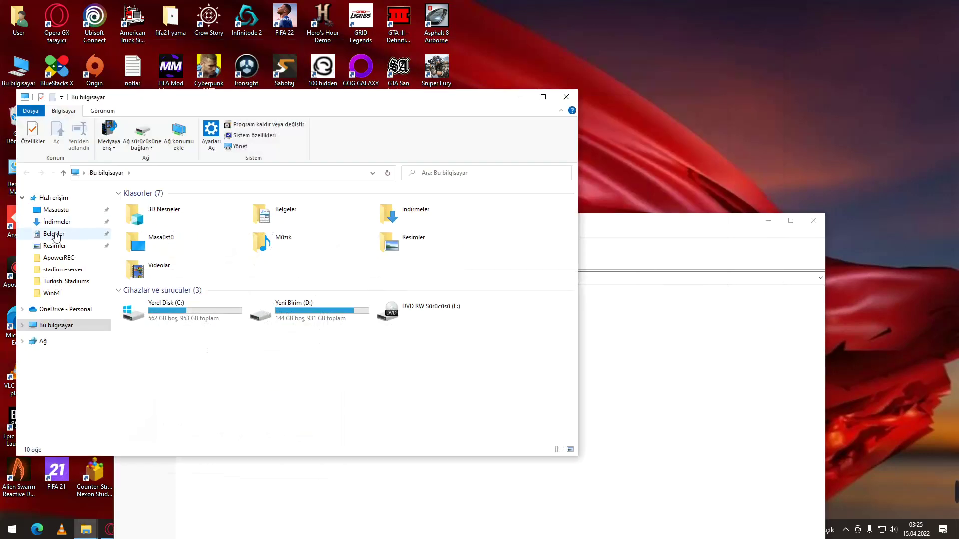
click(55, 235)
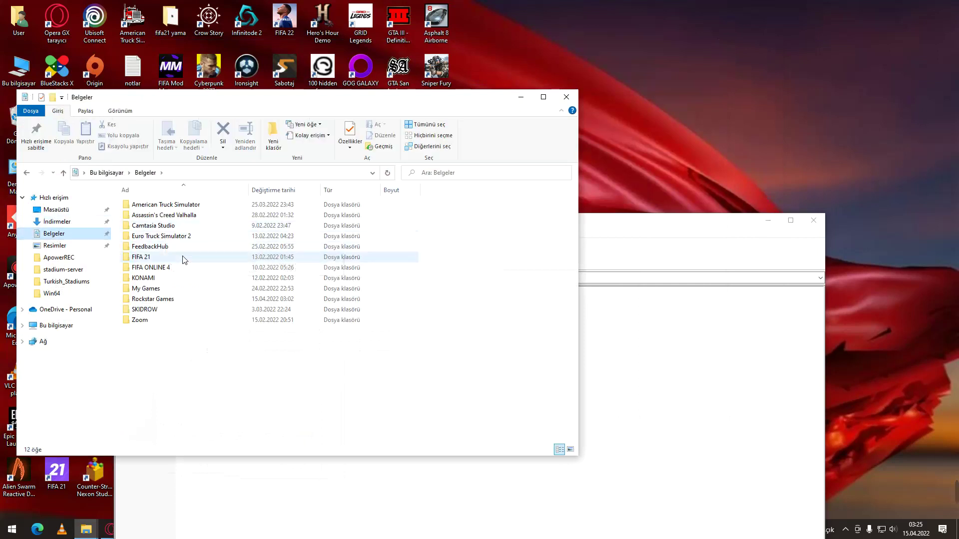
double_click(188, 298)
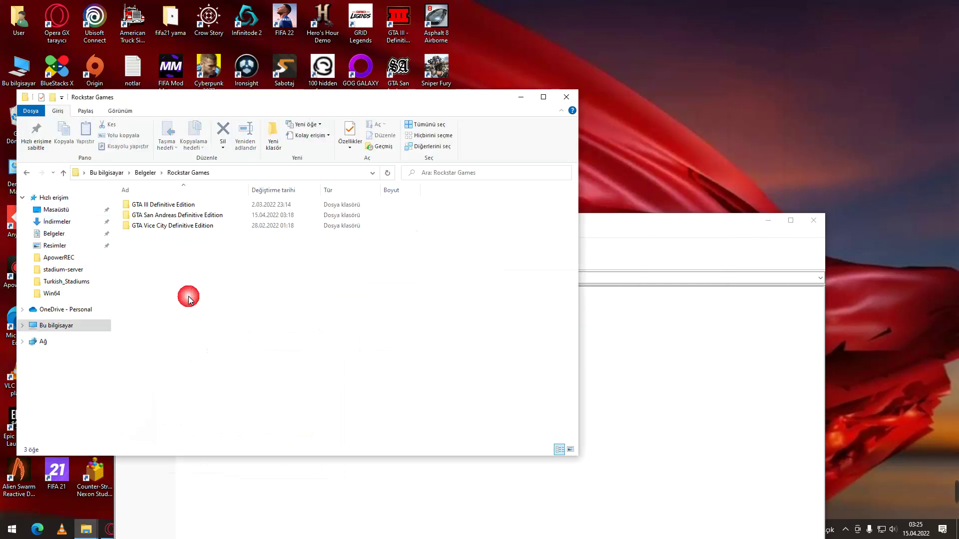
double_click(212, 216)
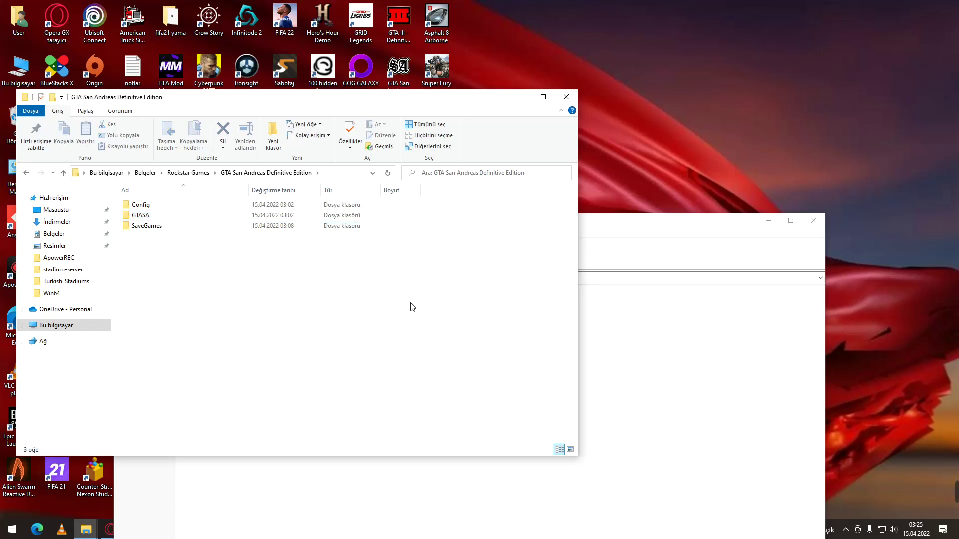
click(744, 377)
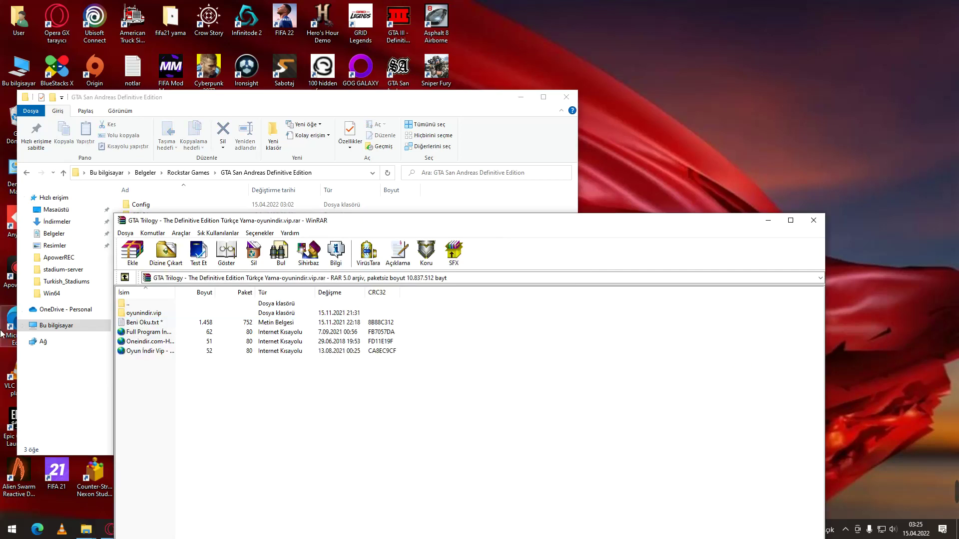
double_click(195, 314)
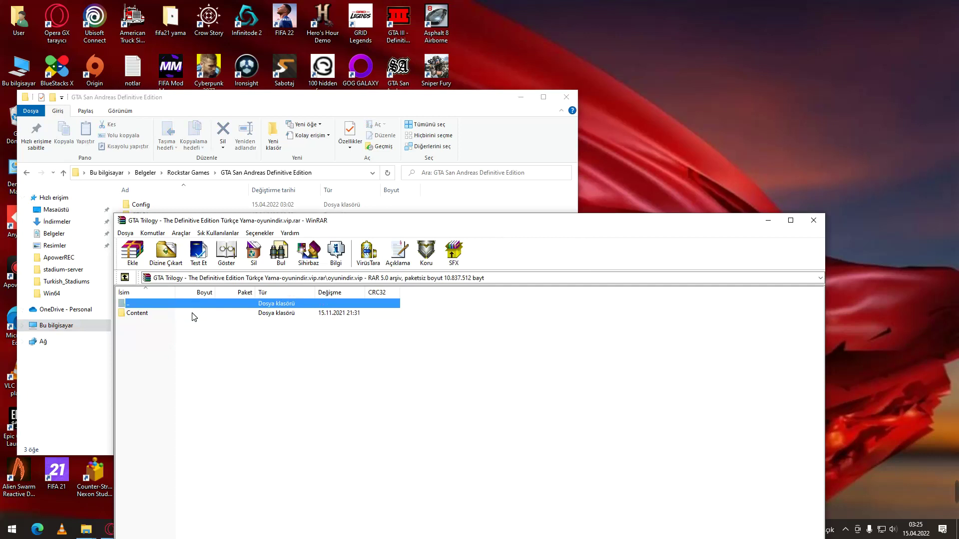
drag(340, 100, 380, 101)
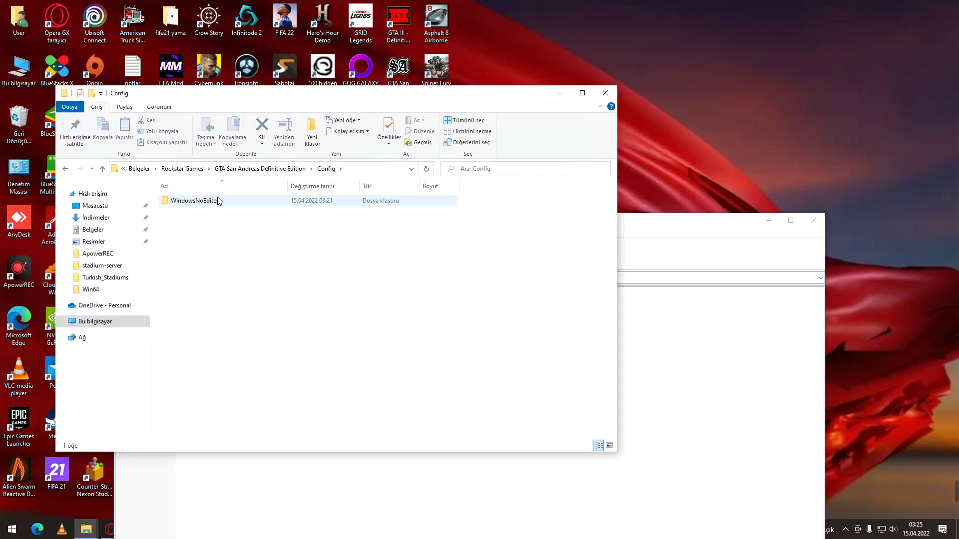
Inspect the GTASA, SaveGames and Config subfolders, ending back in the game's documents folder.
click(63, 168)
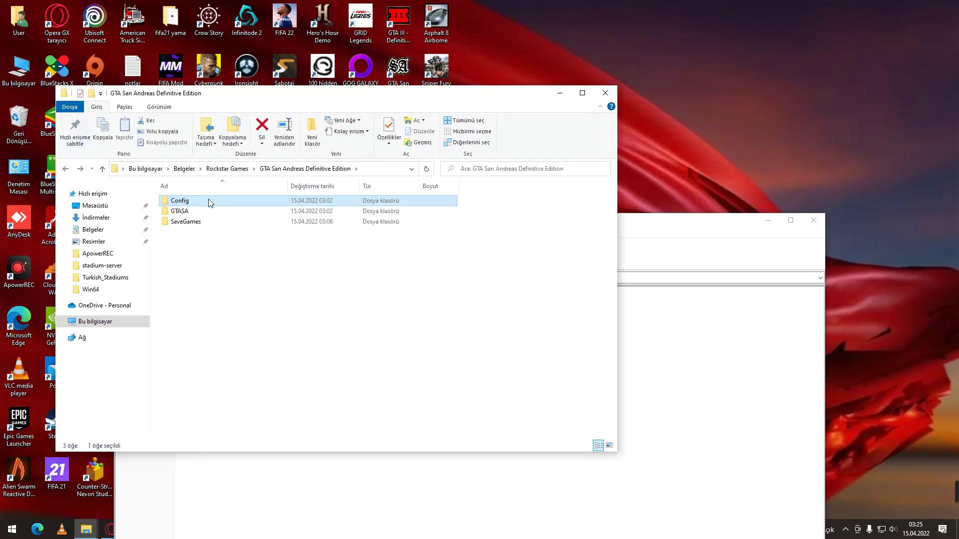
double_click(211, 210)
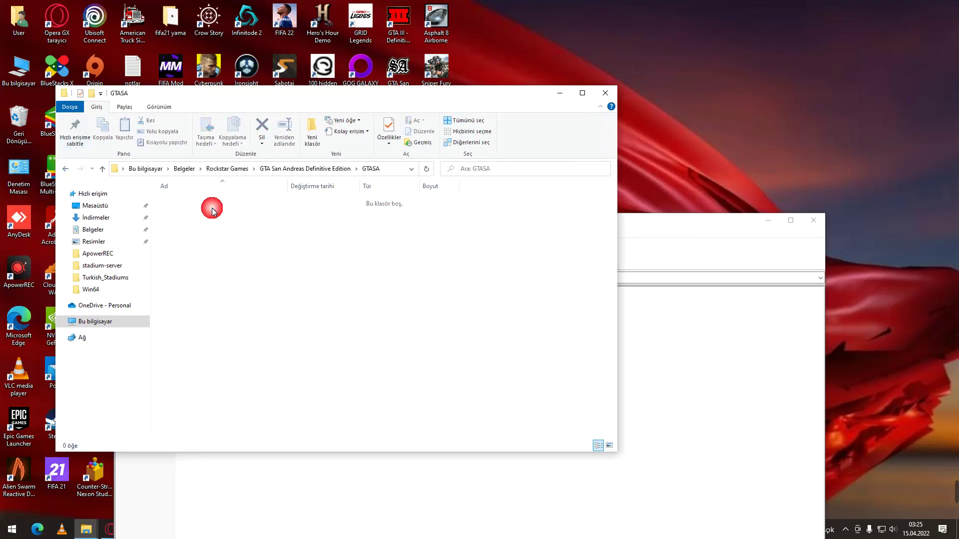
click(65, 169)
double_click(184, 223)
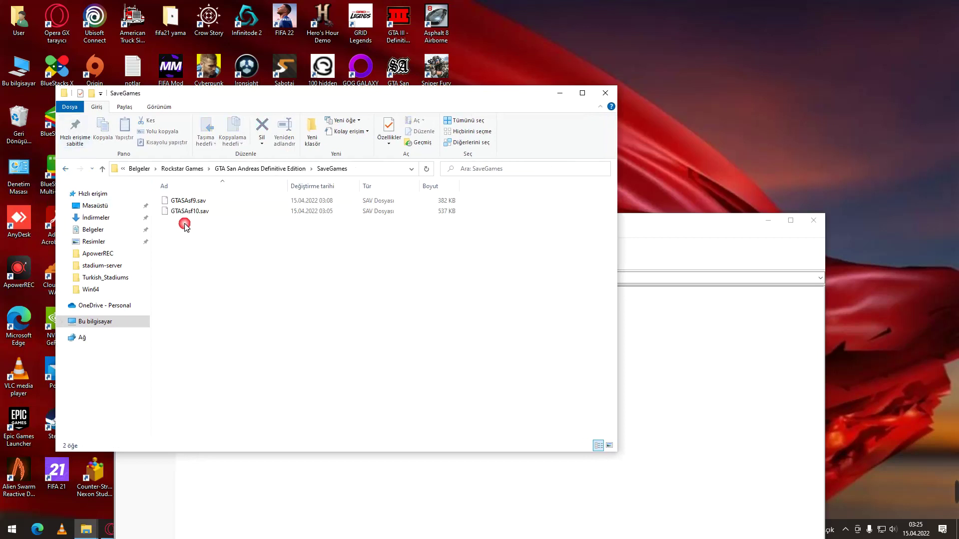
click(68, 169)
click(67, 168)
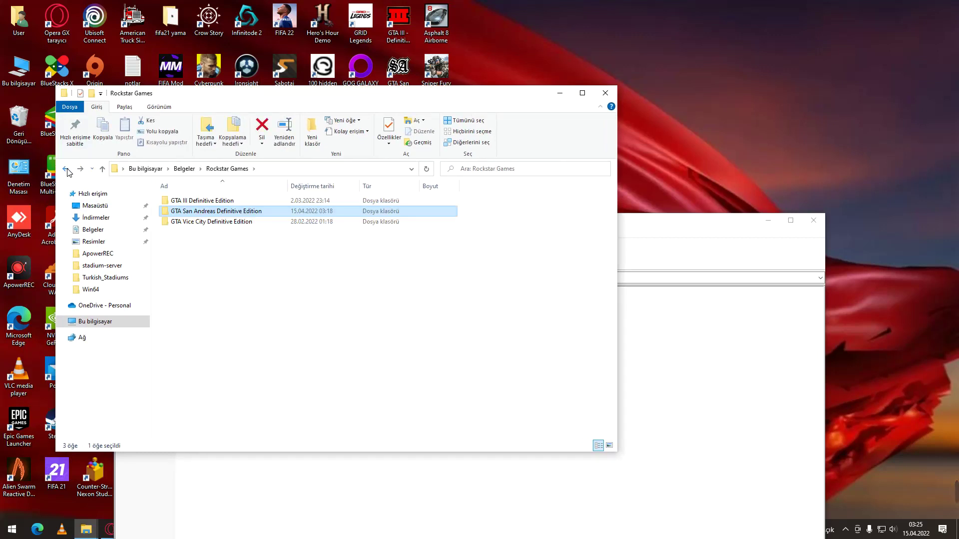
double_click(231, 212)
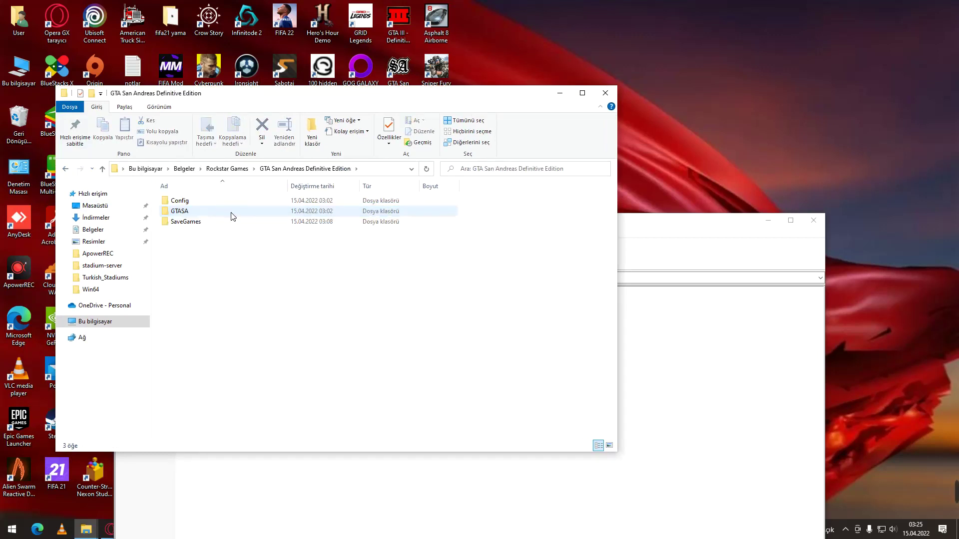
double_click(233, 202)
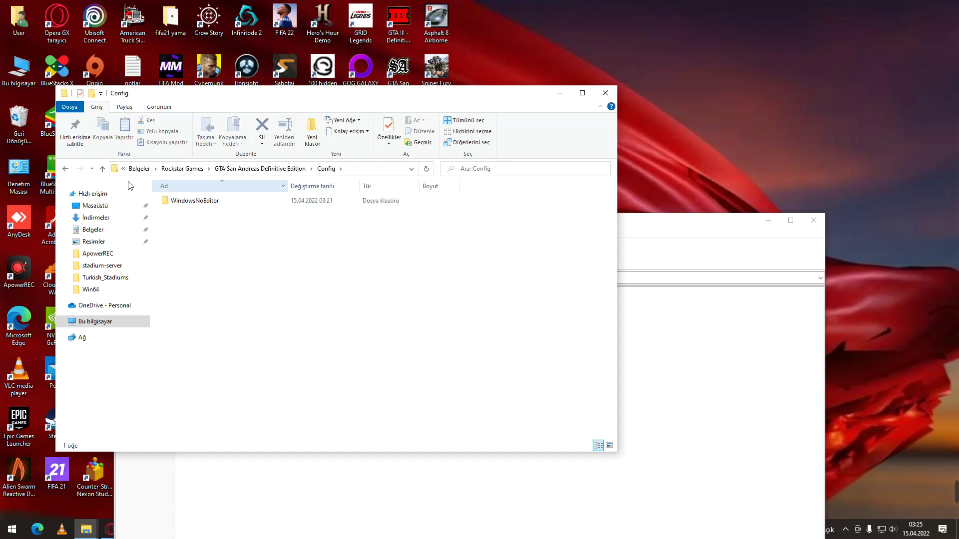
click(66, 170)
click(66, 170)
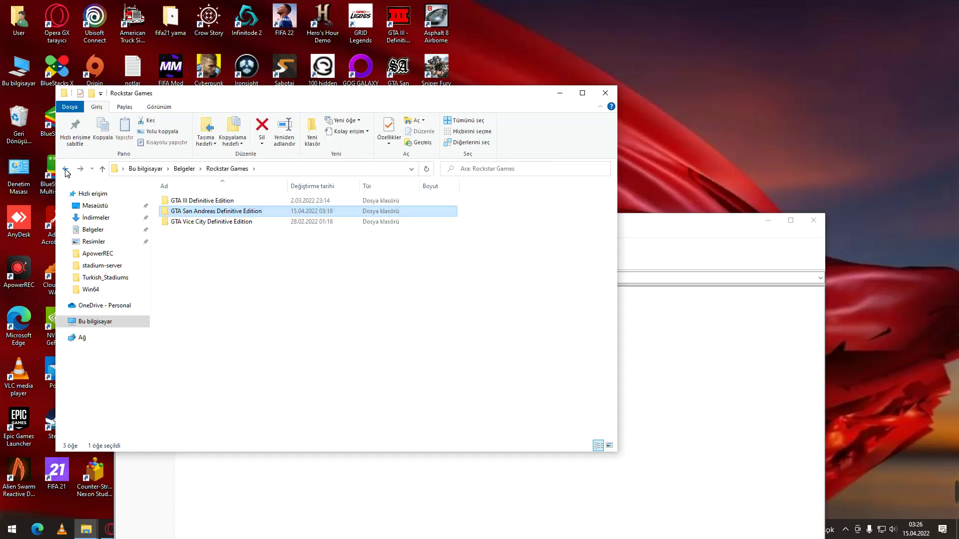
double_click(178, 211)
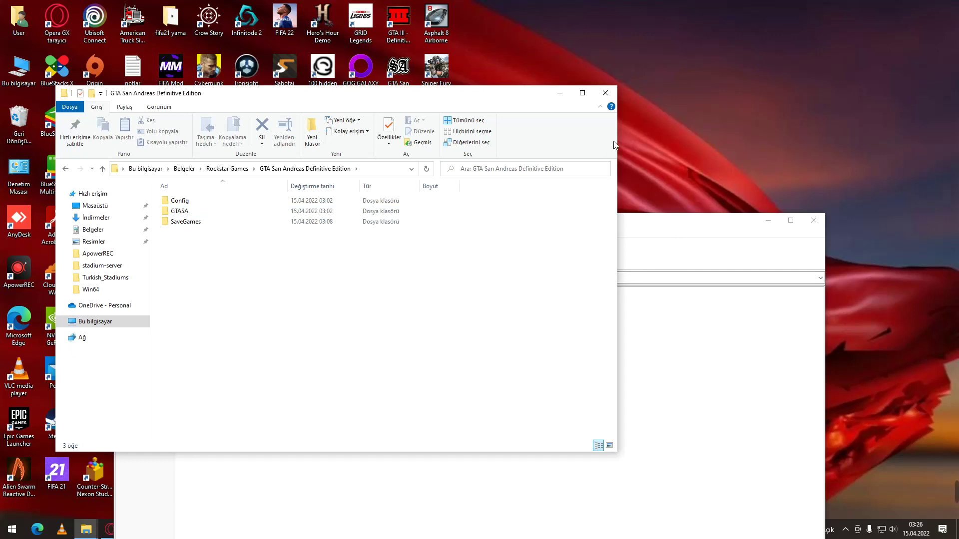
Drag the archive's Content folder into the GTA San Andreas Definitive Edition folder.
click(689, 229)
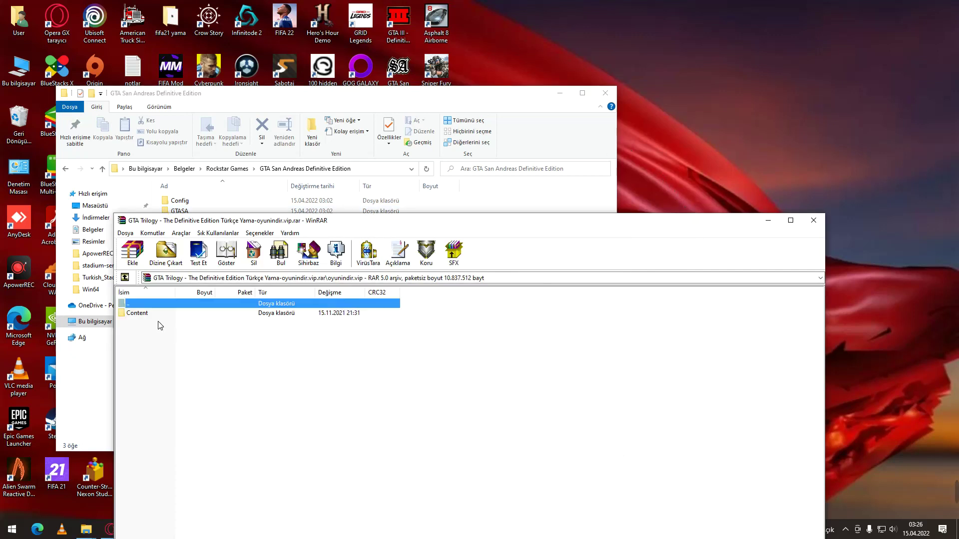
drag(401, 220, 574, 300)
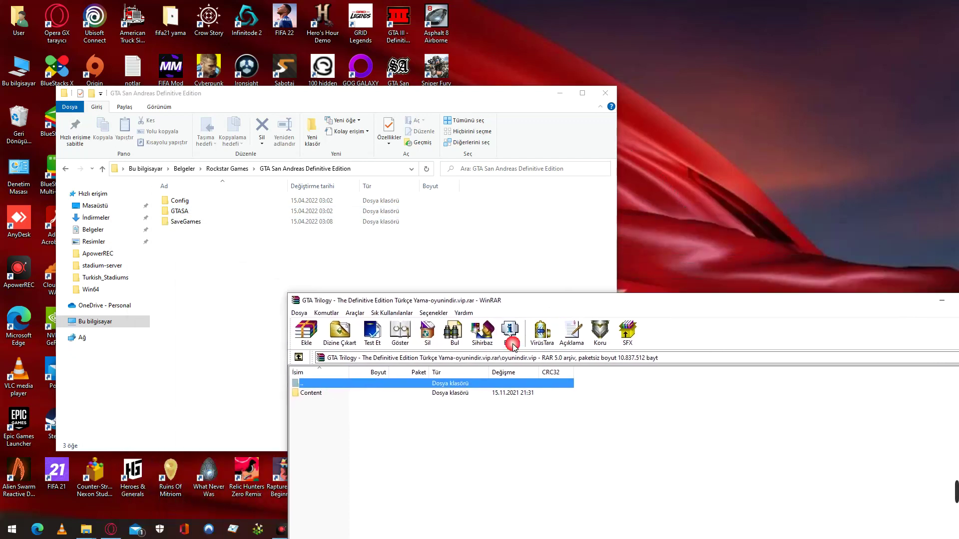
drag(322, 394, 203, 267)
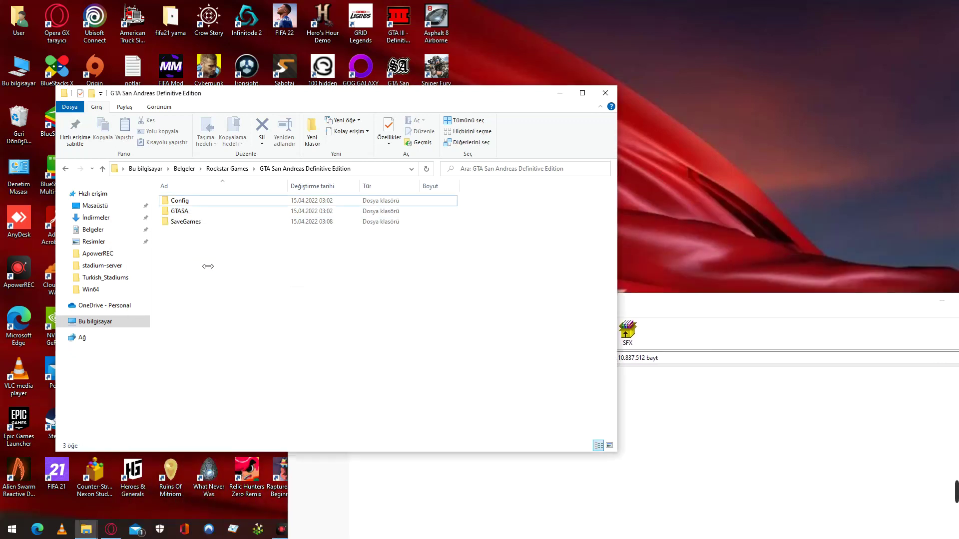
Close the File Explorer window and the WinRAR archive window.
click(610, 94)
drag(621, 295, 331, 295)
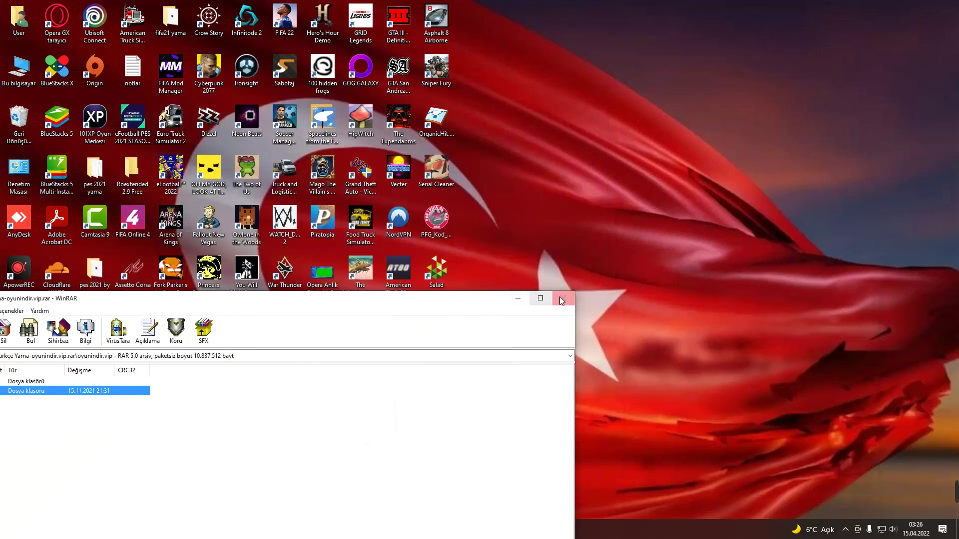
click(568, 301)
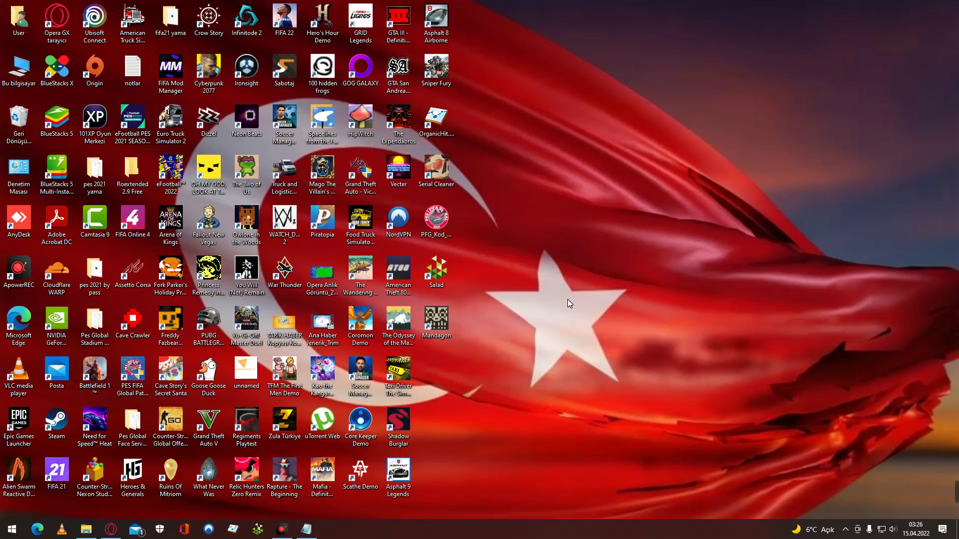
double_click(402, 85)
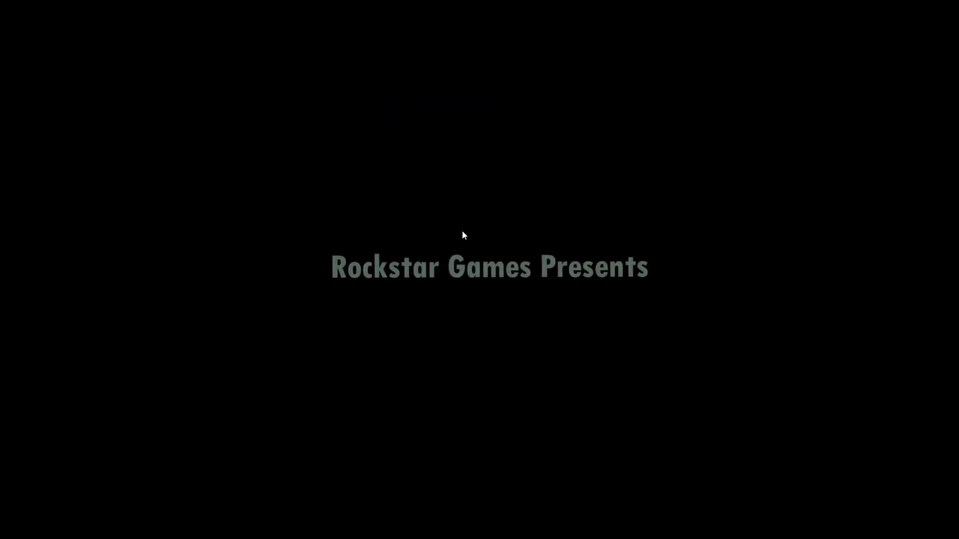
click(462, 231)
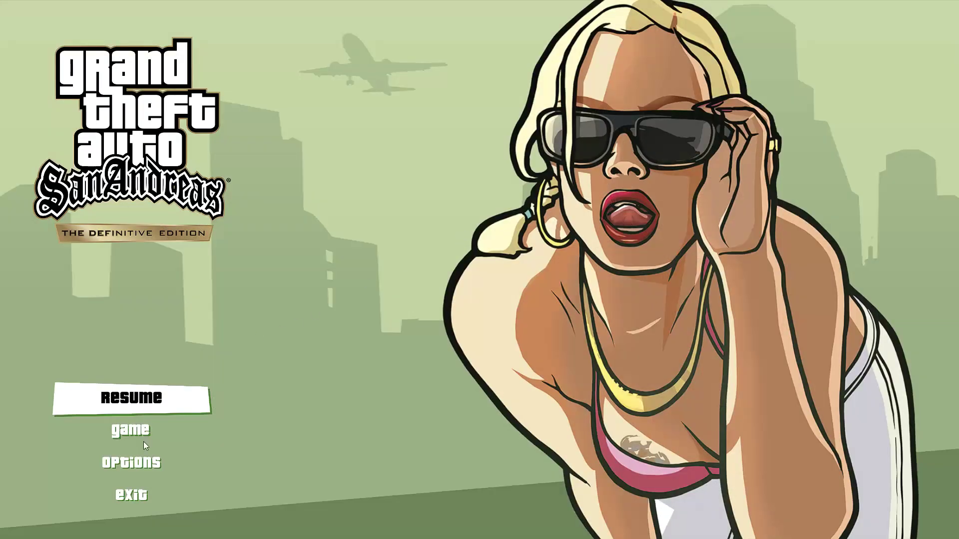
click(136, 466)
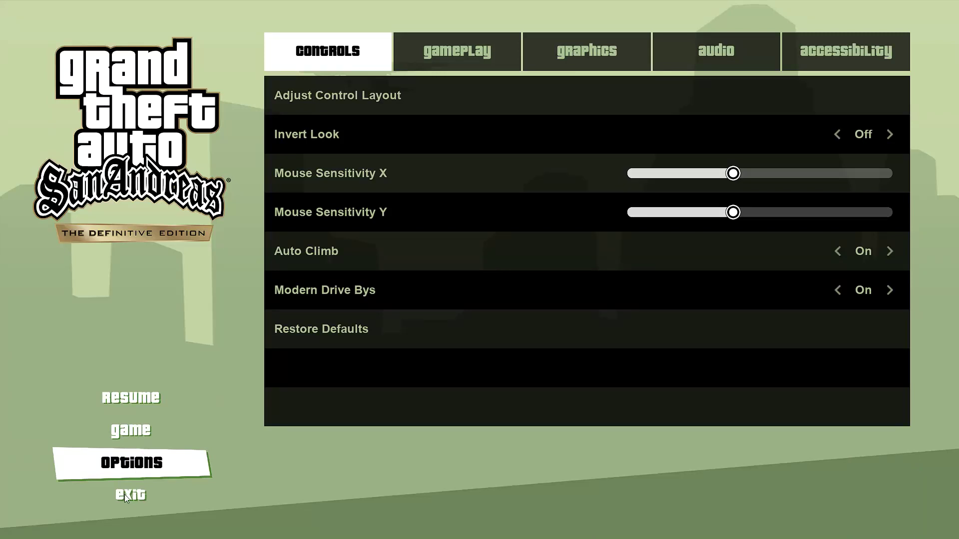
click(128, 494)
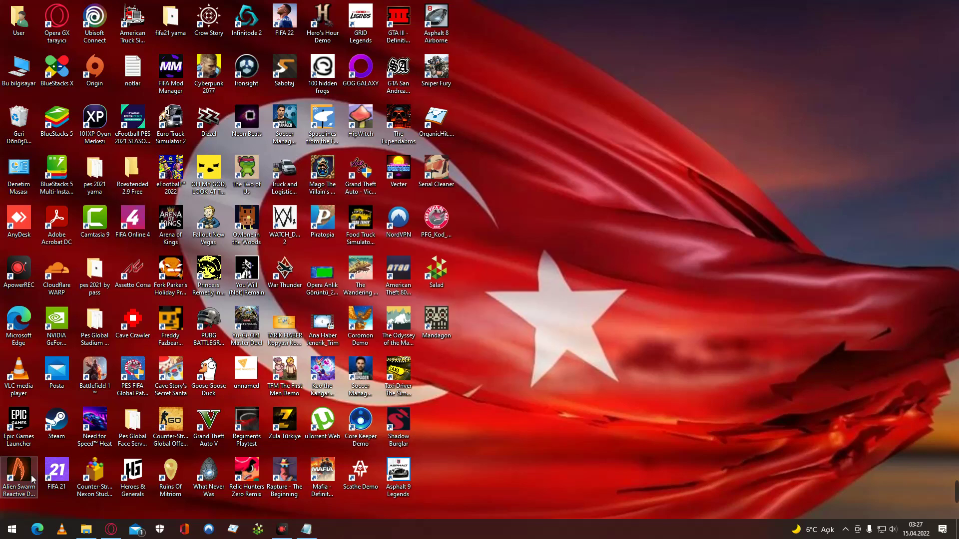
Briefly open and close the Downloads folder, then return to Opera GX's Oneindir GTA Trilogy Türkçe Yama page.
click(85, 529)
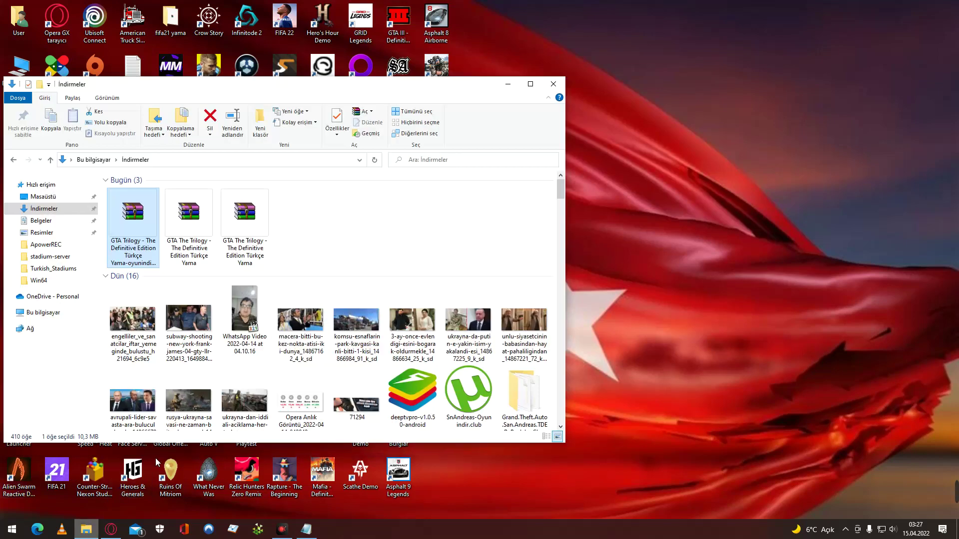
click(553, 84)
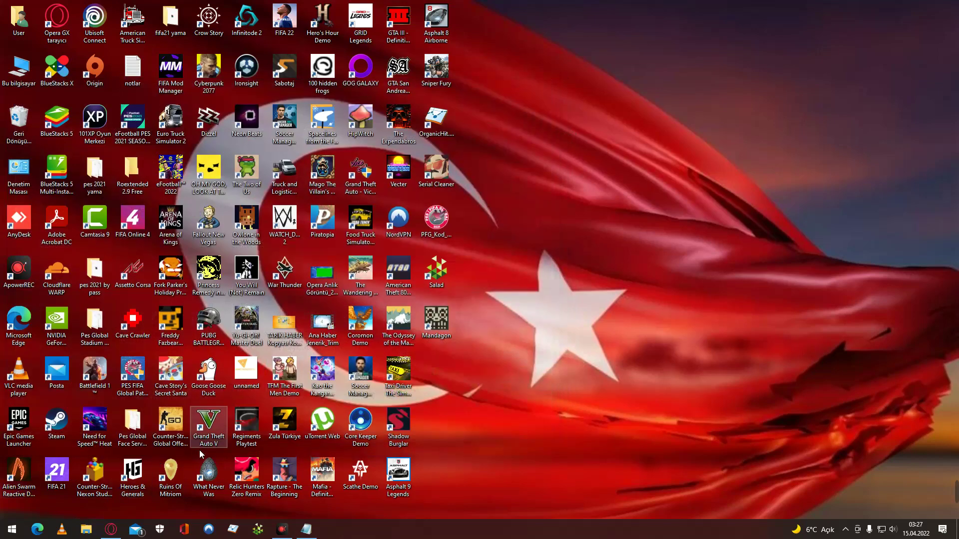
click(111, 530)
scroll(246, 313, down, 5)
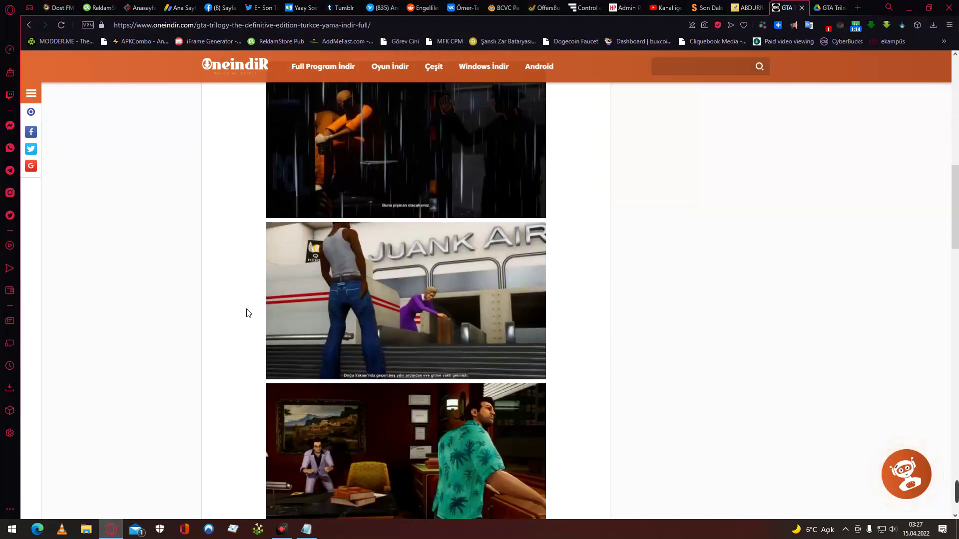
scroll(160, 244, up, 8)
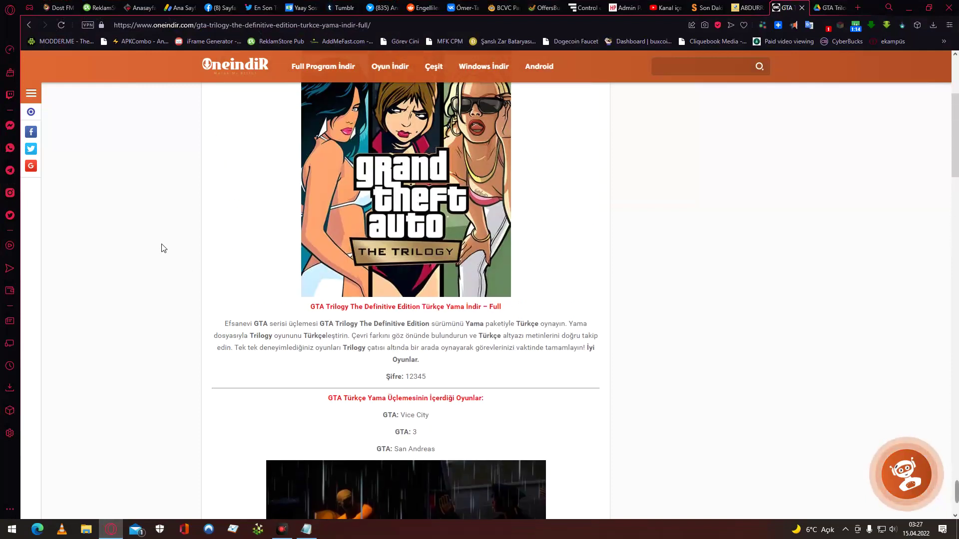
scroll(163, 250, down, 2)
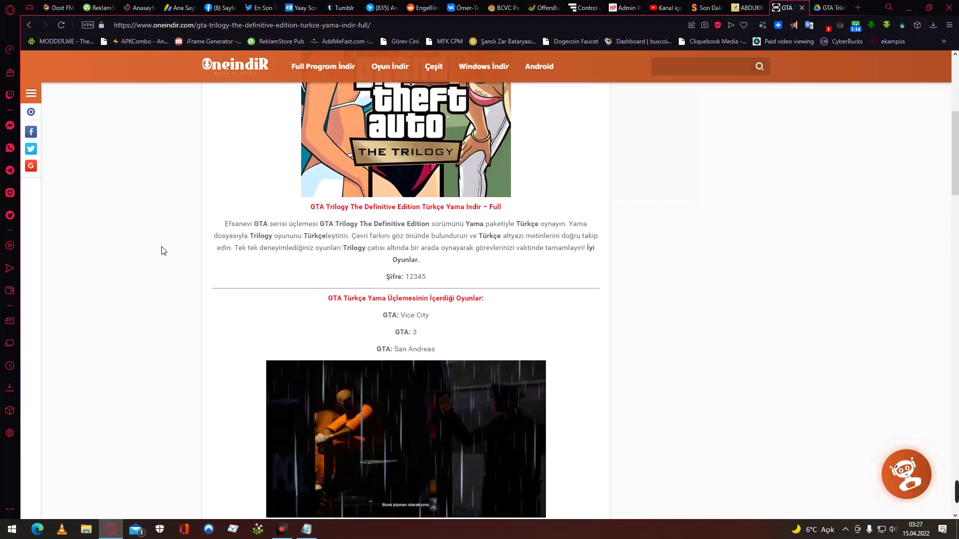
Go back to Google results, open the bilgi90.com San Andreas Türkçe Yama post, and scroll to its steps.
scroll(163, 250, down, 15)
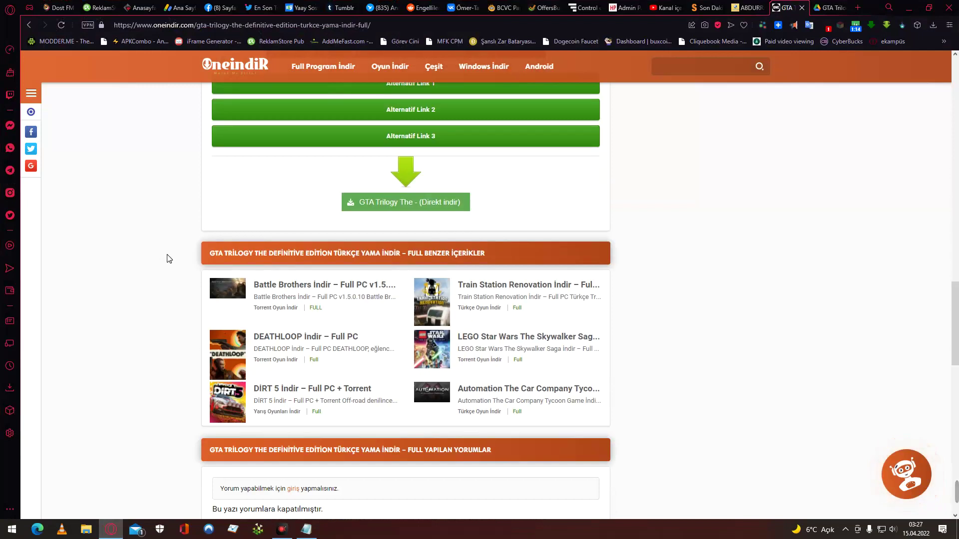
click(29, 26)
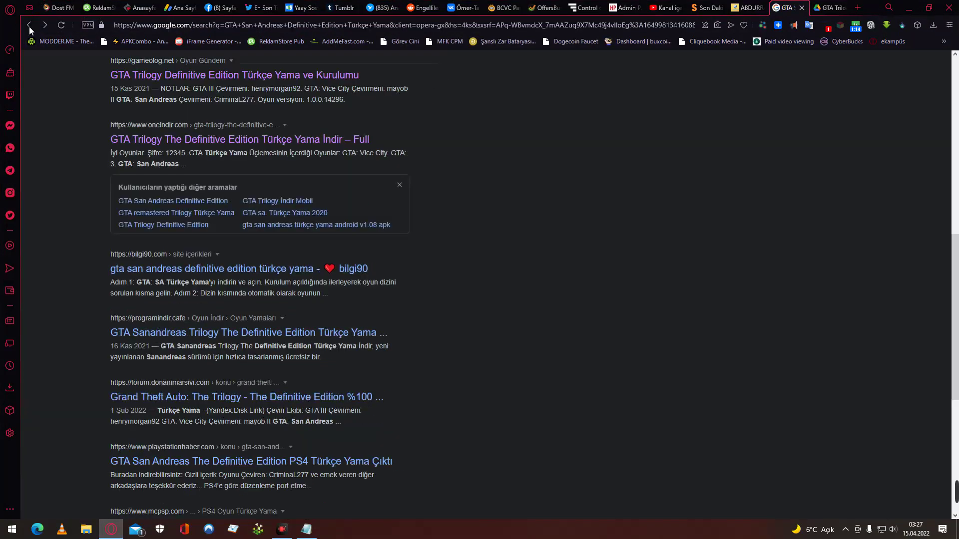
click(161, 270)
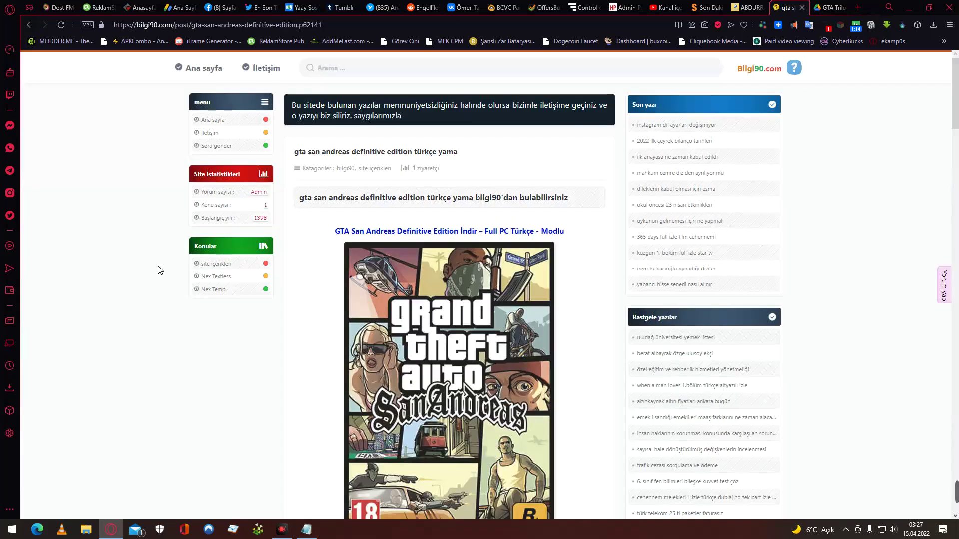
scroll(160, 270, down, 15)
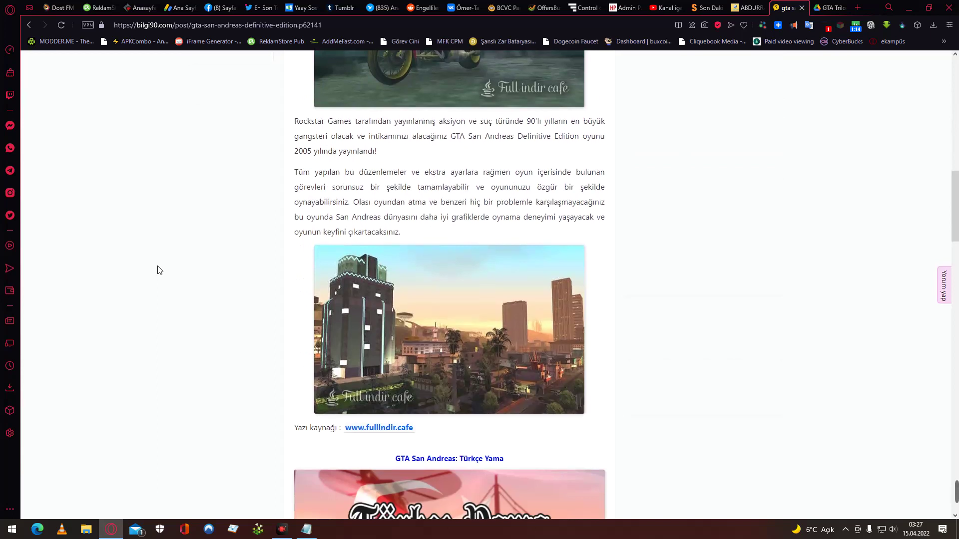
scroll(160, 270, down, 5)
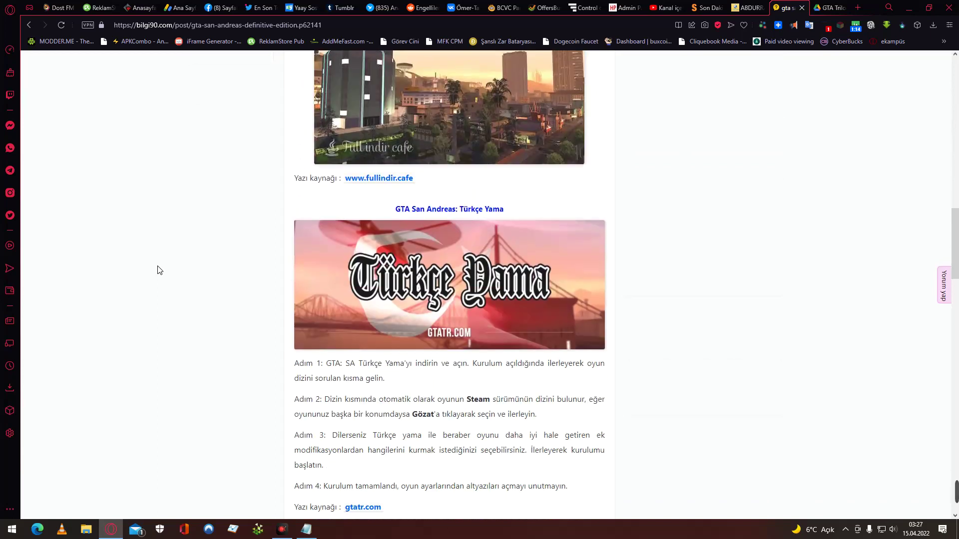
scroll(158, 270, down, 4)
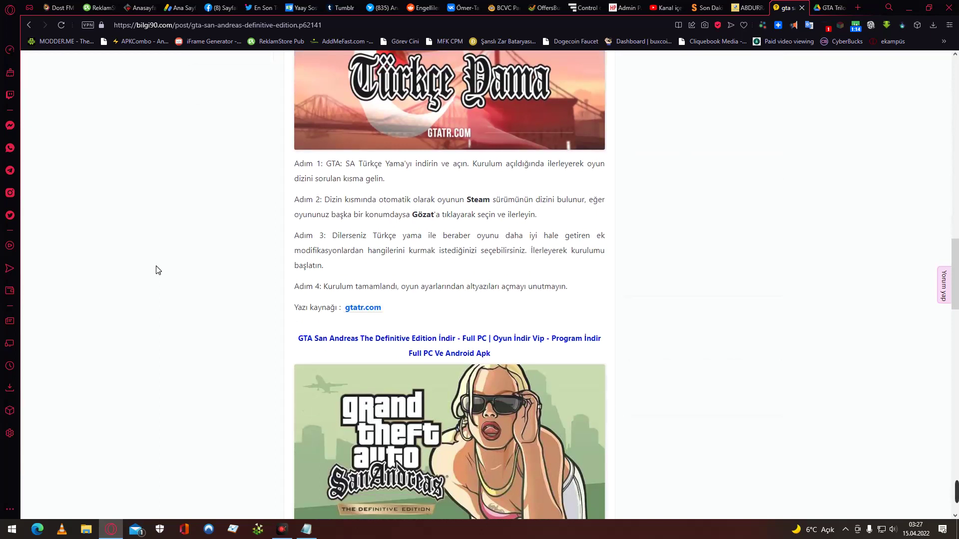
Open the gtatr.com source page and scroll to the Kurulum Talimatları and Türkçe Yama 2.14 download.
click(356, 314)
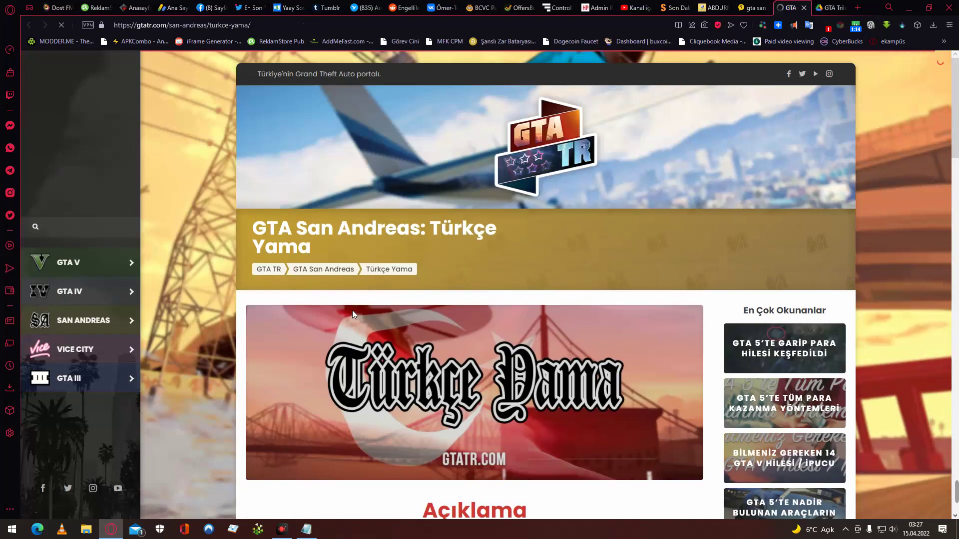
scroll(352, 313, down, 5)
scroll(352, 314, down, 3)
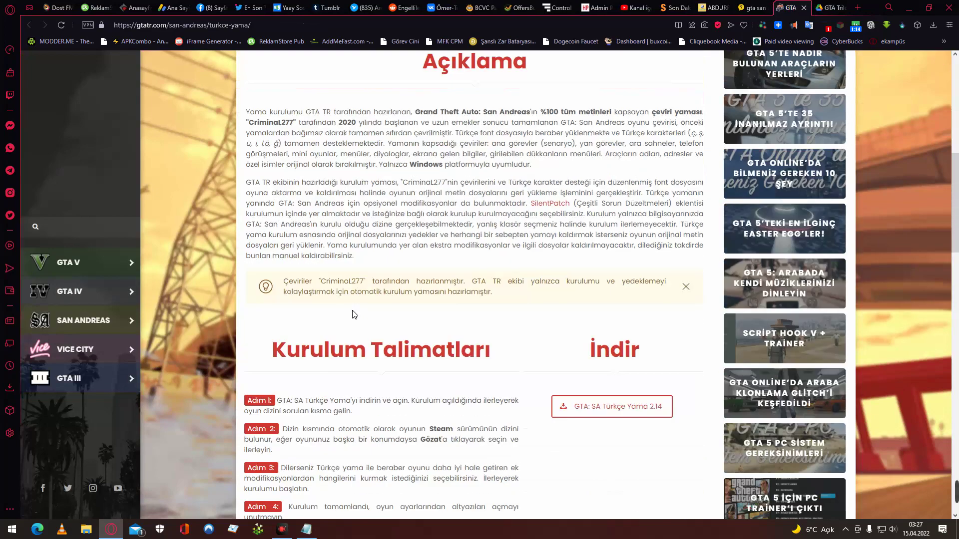
scroll(353, 313, down, 4)
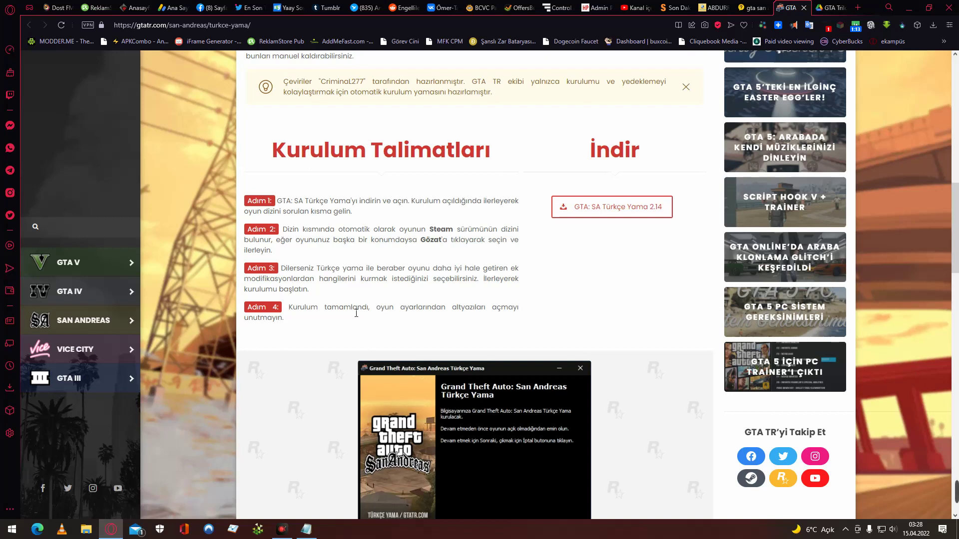
scroll(356, 313, down, 2)
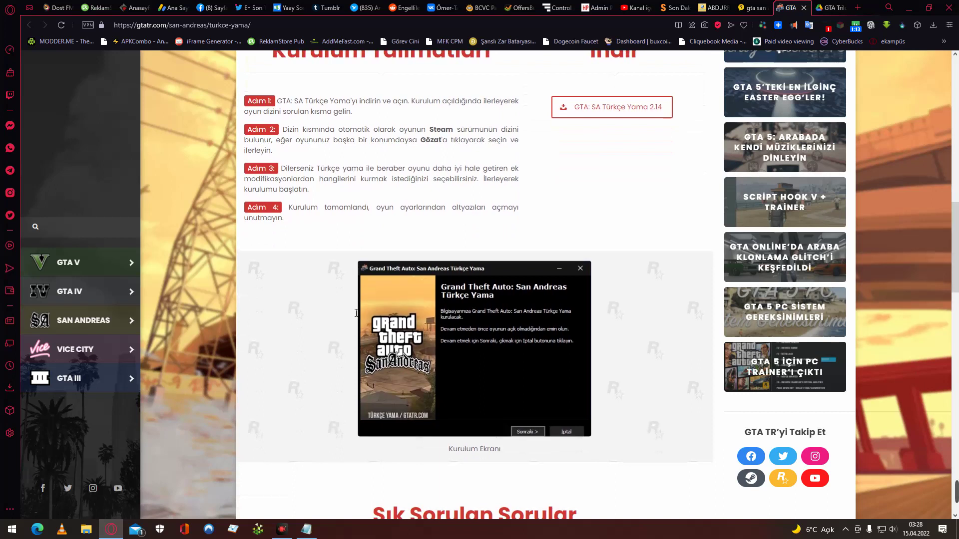
scroll(356, 313, up, 1)
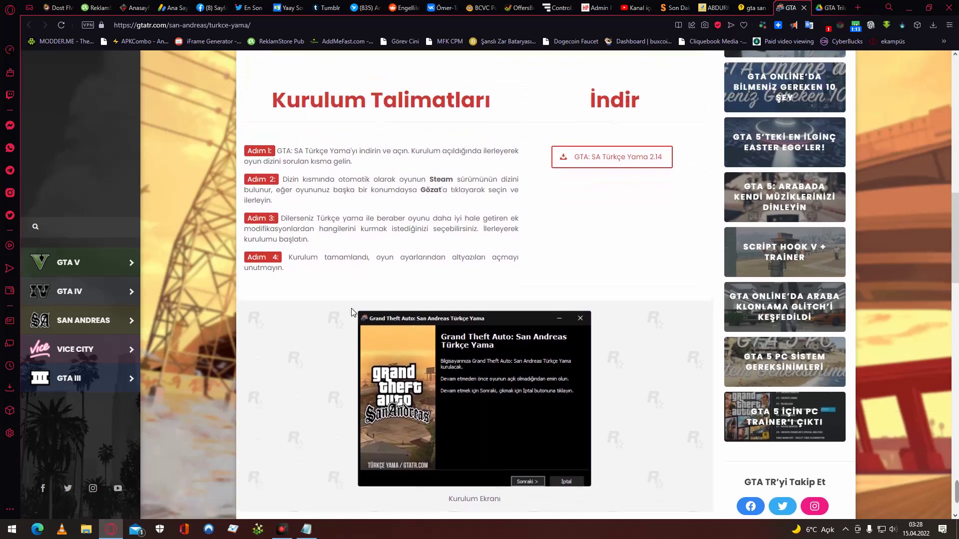
Save GTATR - GTA San Andreas Turkce Yama v2.14.exe and run it, accepting the security warning.
click(630, 164)
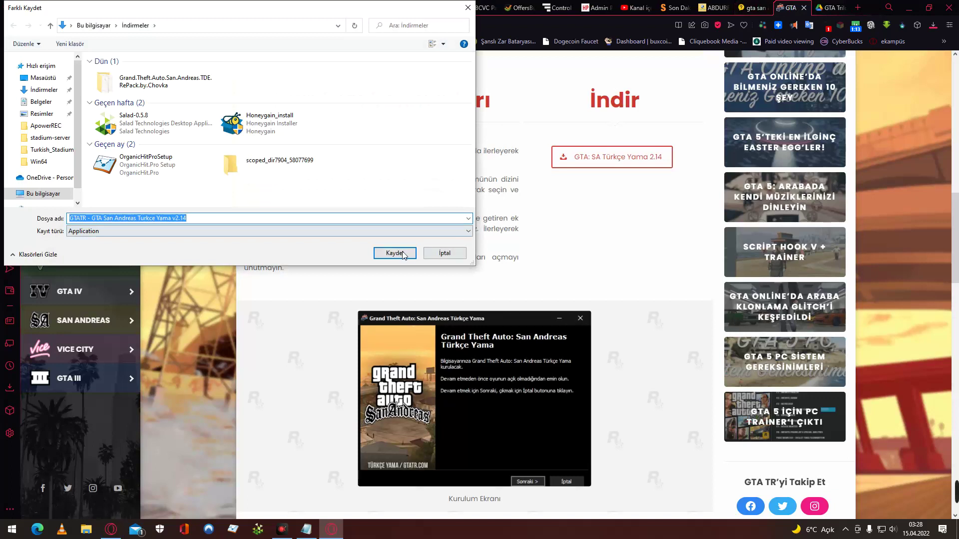
click(389, 256)
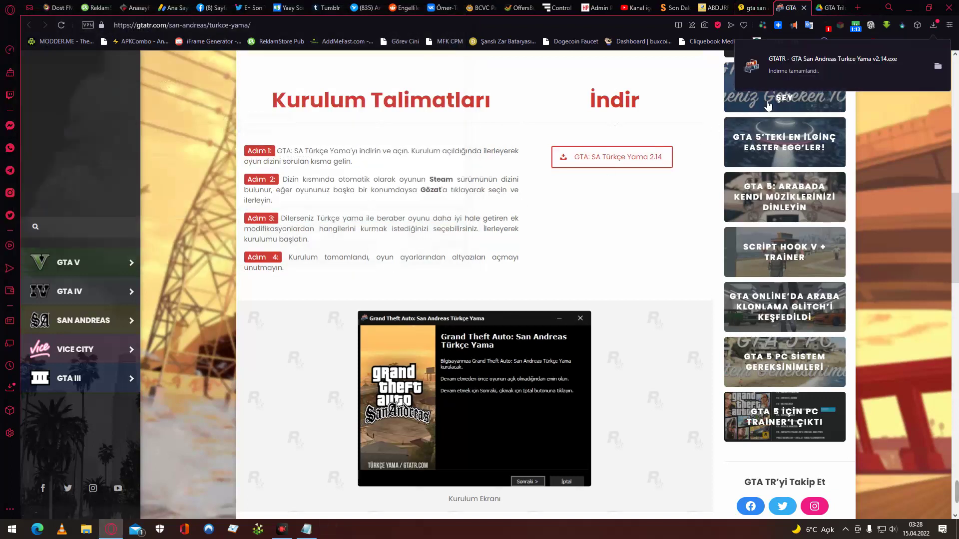
click(798, 64)
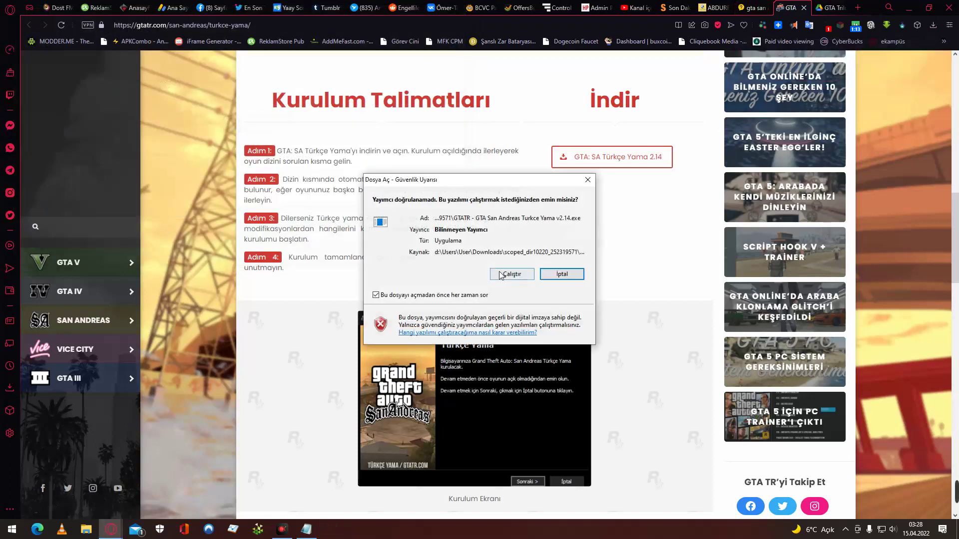
click(514, 276)
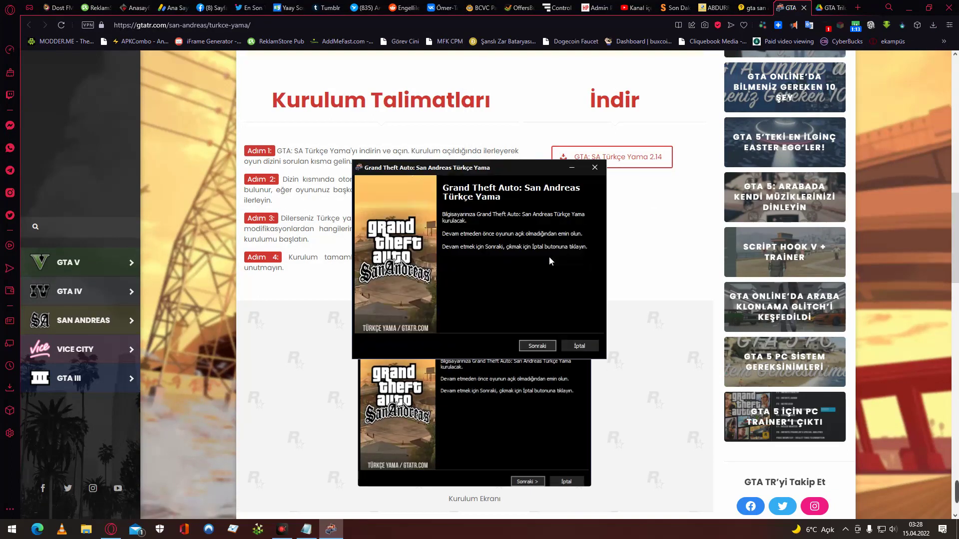
Advance the installer past its first two pages, then search the Klasöre Gözat tree for the game folder.
click(537, 346)
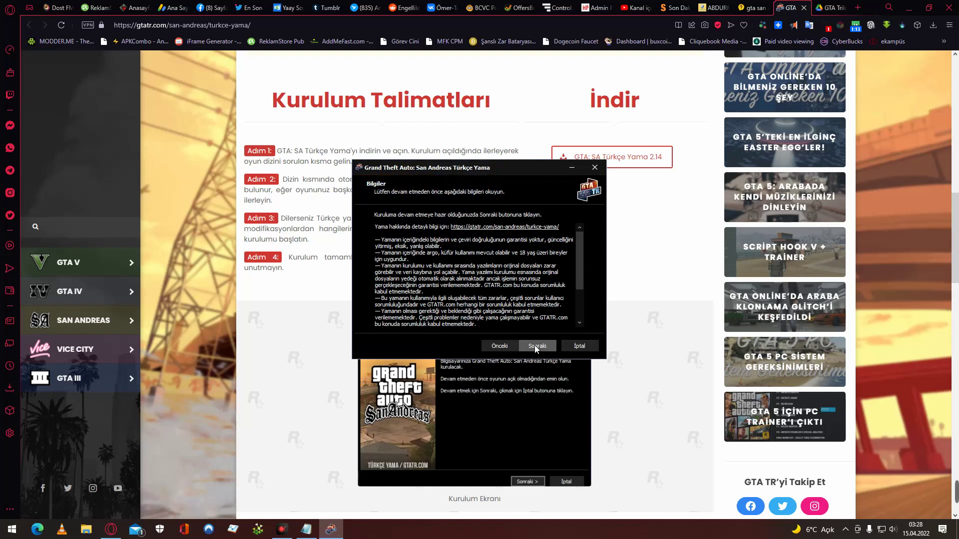
click(536, 345)
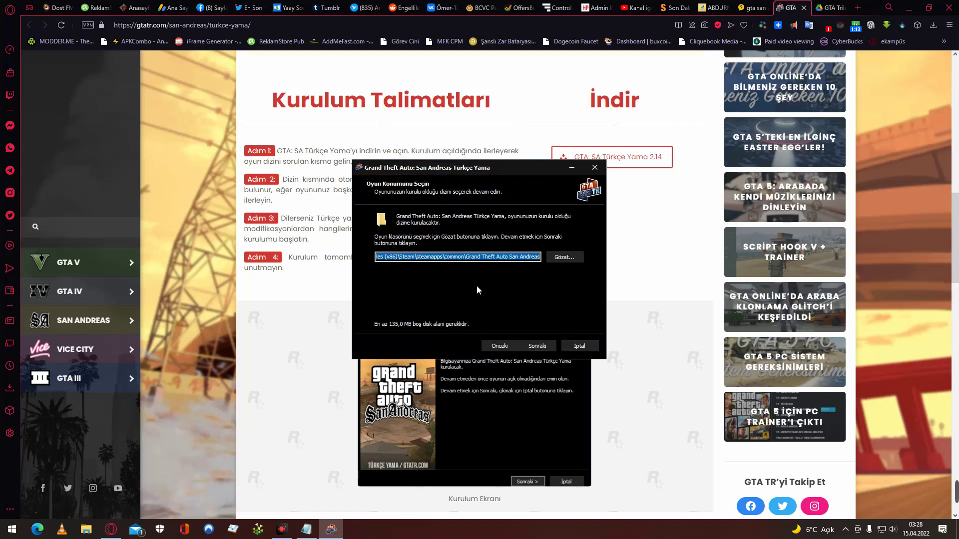
click(568, 257)
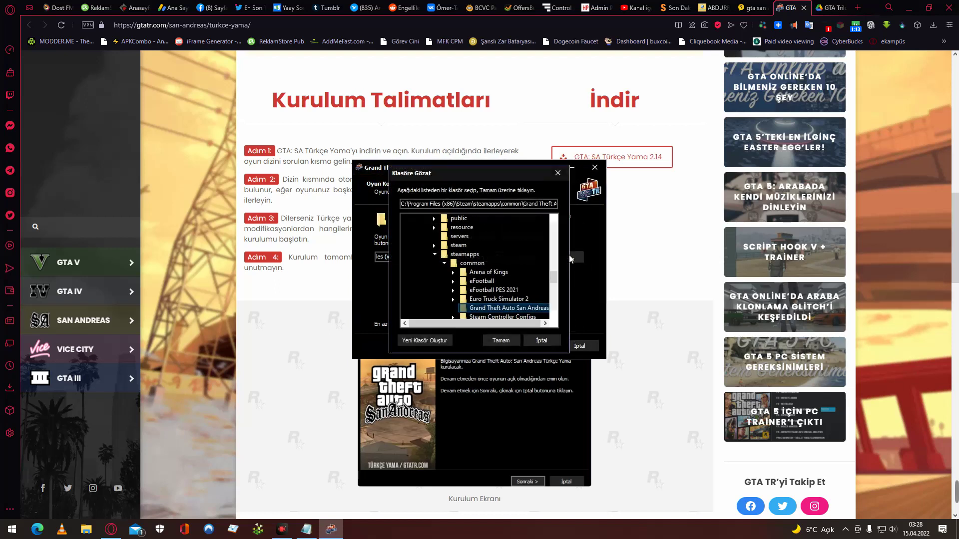
scroll(522, 269, down, 1)
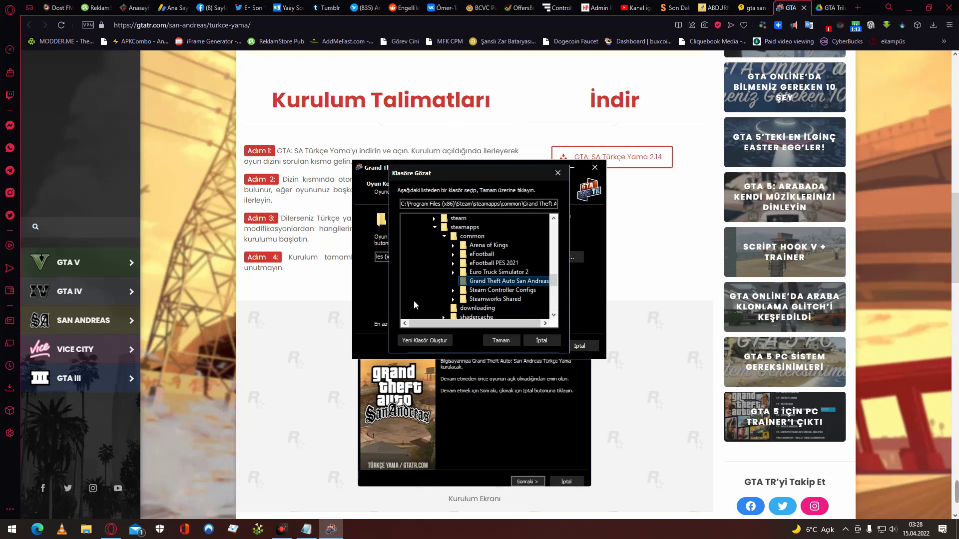
scroll(414, 300, down, 1)
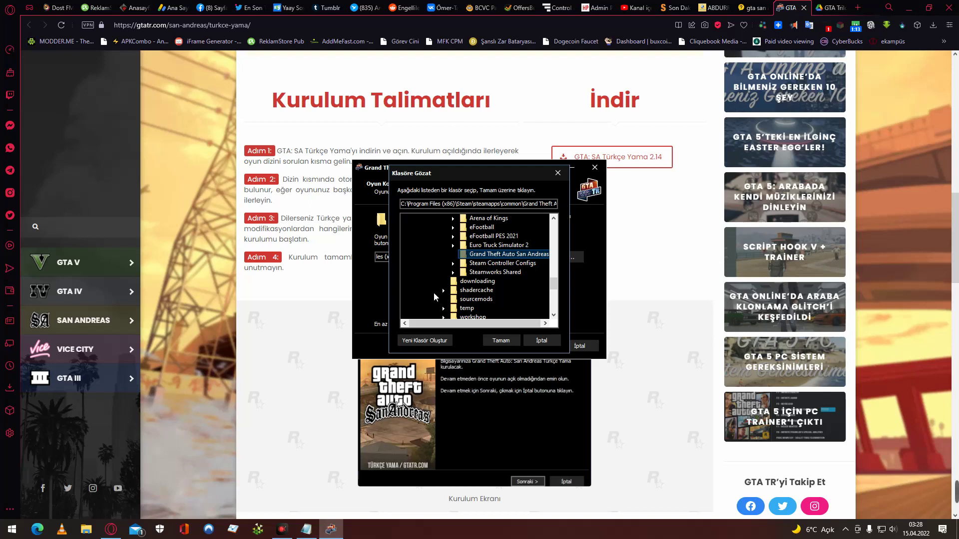
scroll(434, 296, up, 1)
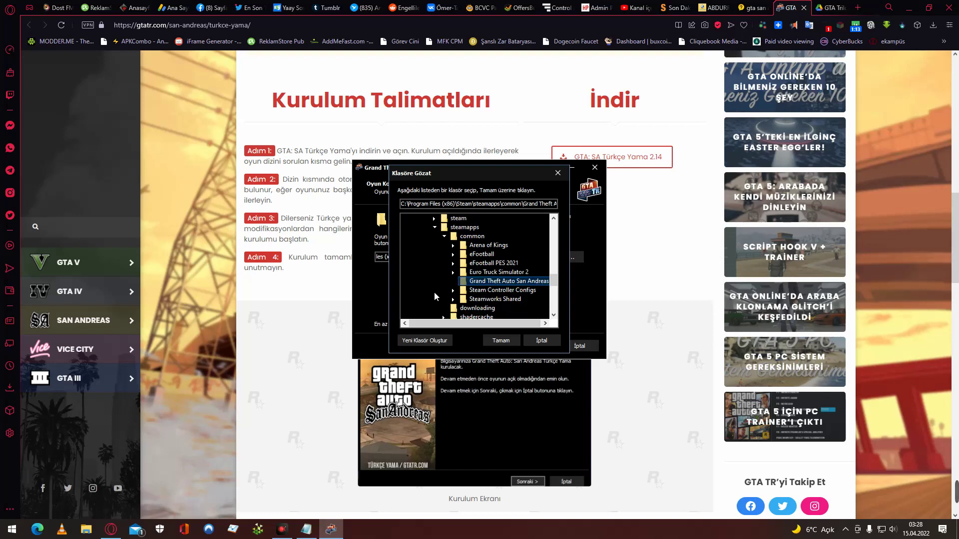
scroll(434, 297, down, 1)
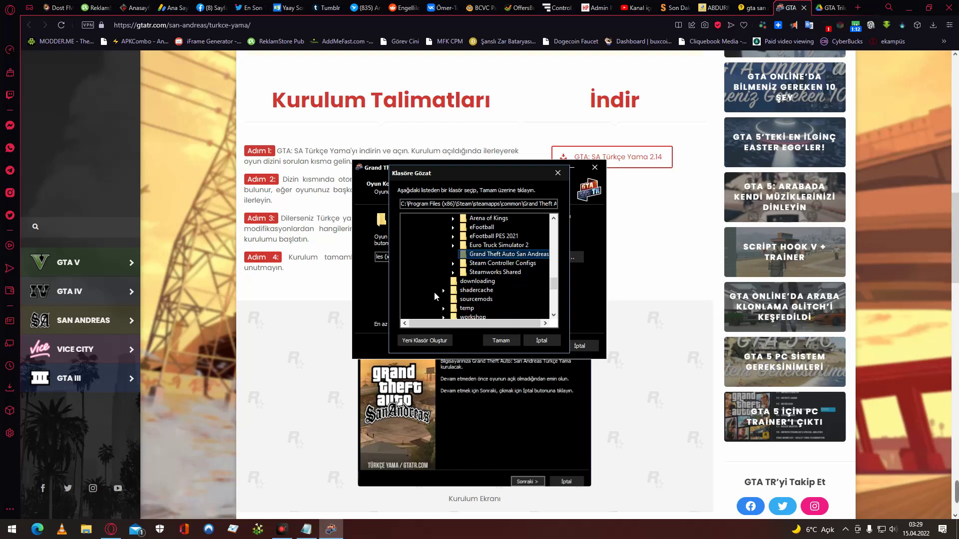
scroll(434, 296, down, 2)
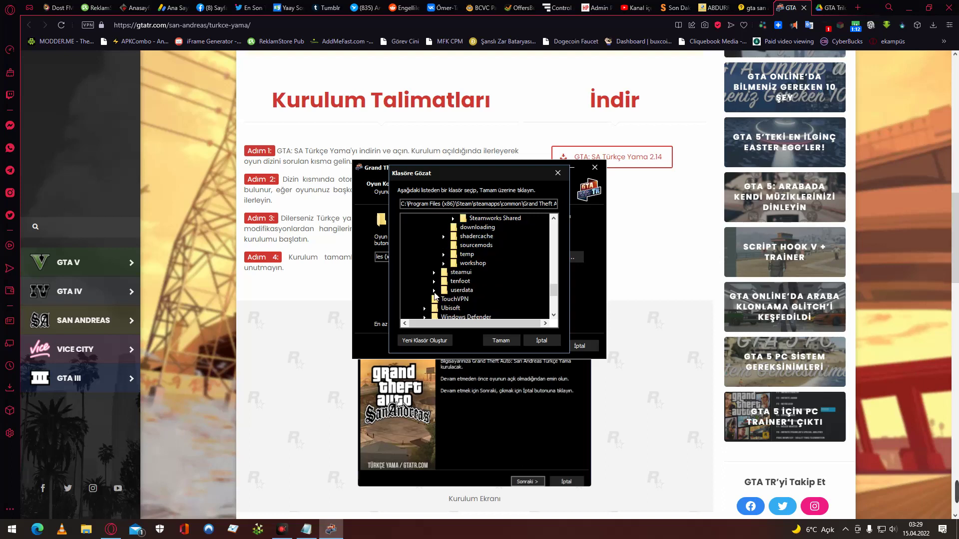
scroll(434, 297, down, 5)
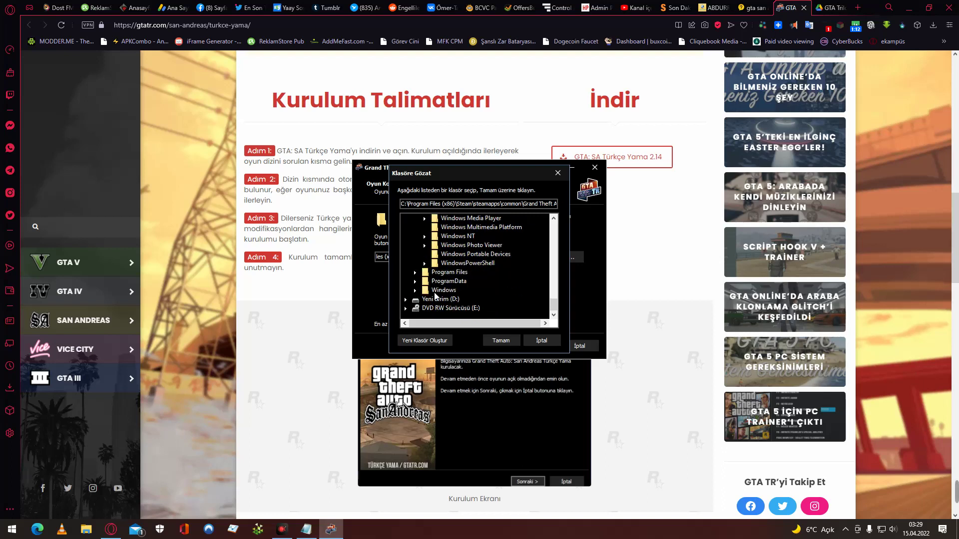
scroll(435, 296, up, 5)
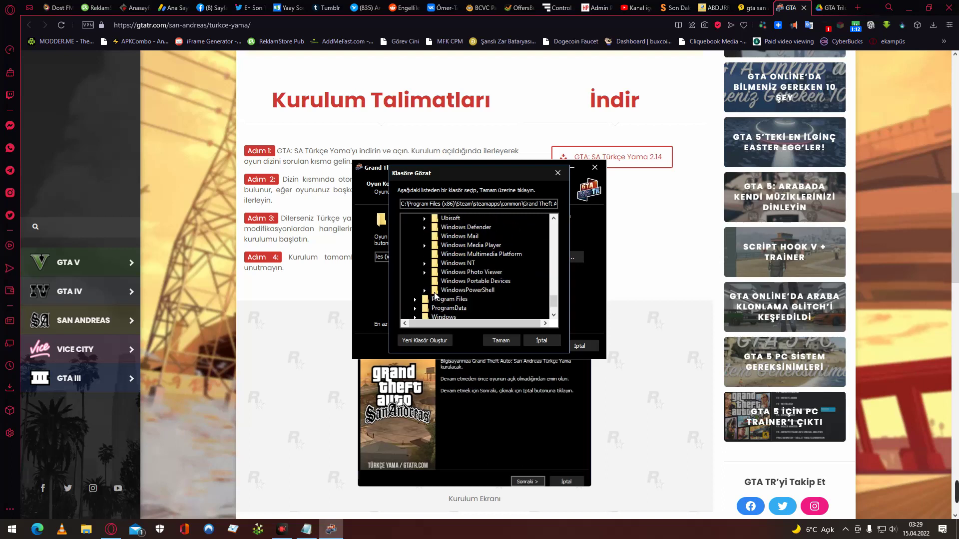
scroll(456, 285, up, 15)
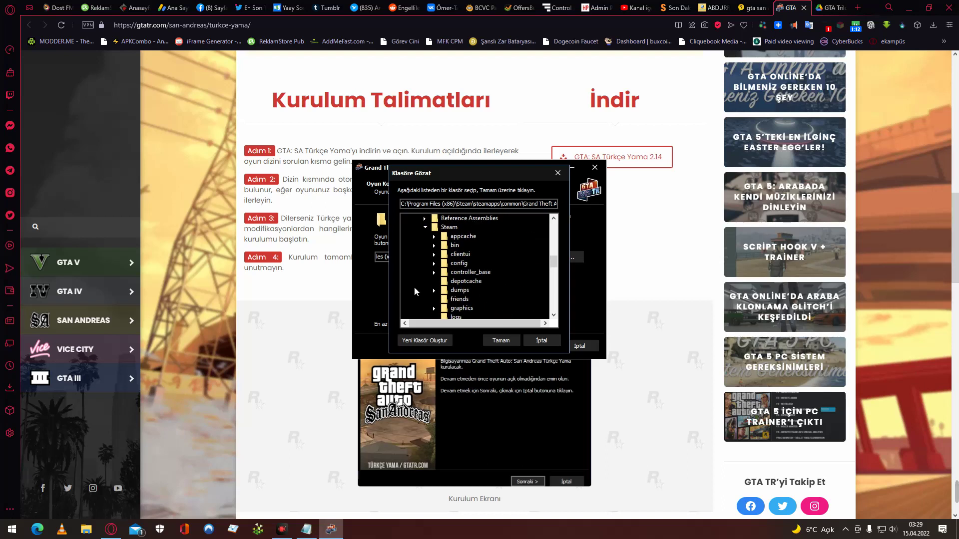
scroll(422, 290, up, 1)
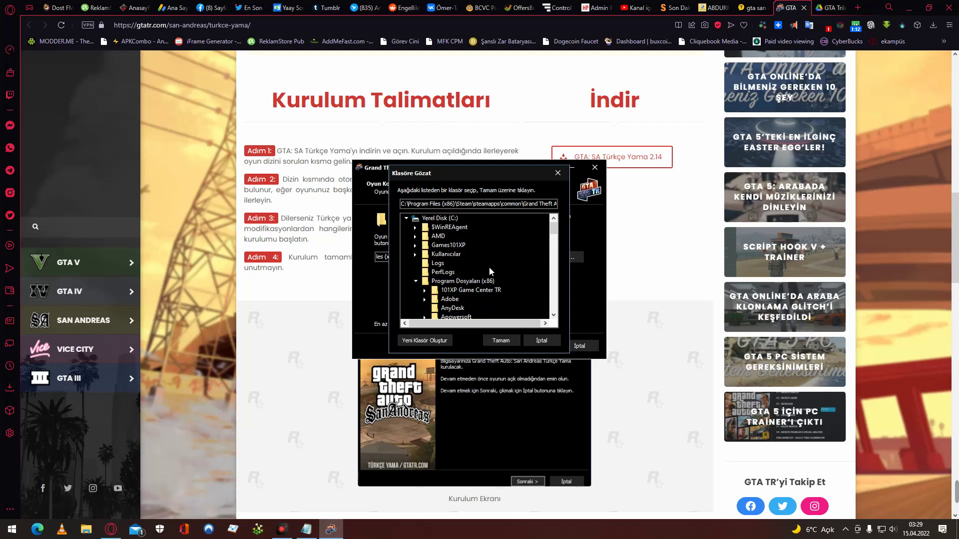
scroll(489, 269, down, 5)
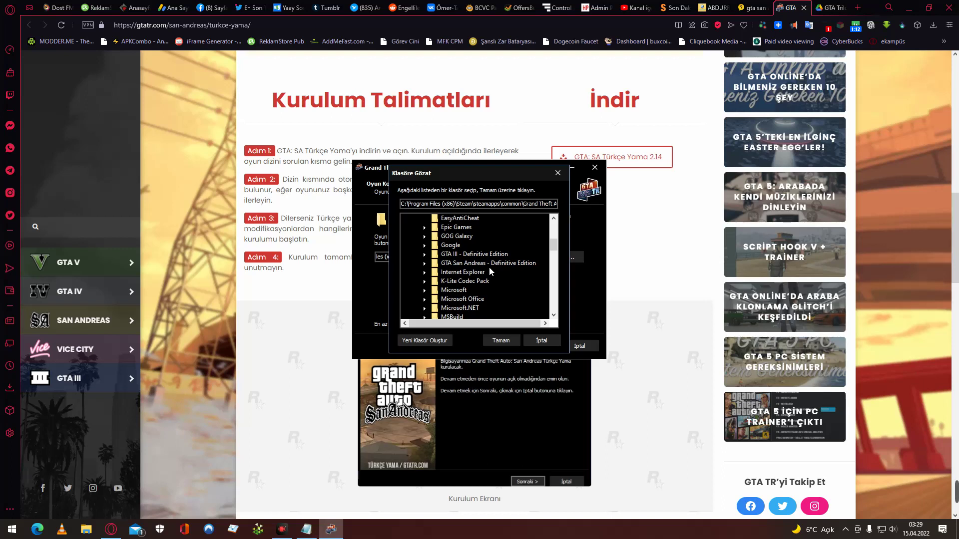
Open the SA shortcut's file location and go up from Win64 to Program Dosyaları (x86).
click(906, 11)
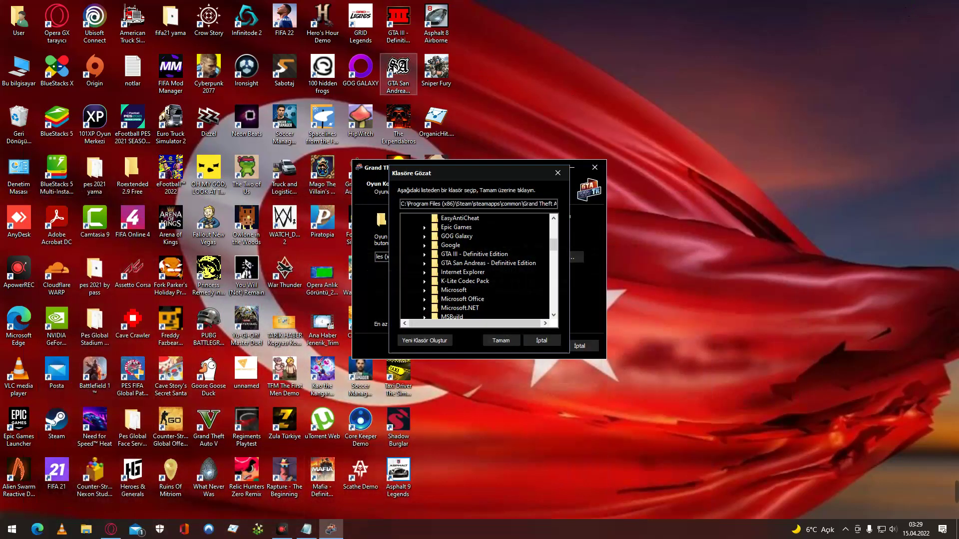
right_click(395, 70)
click(437, 85)
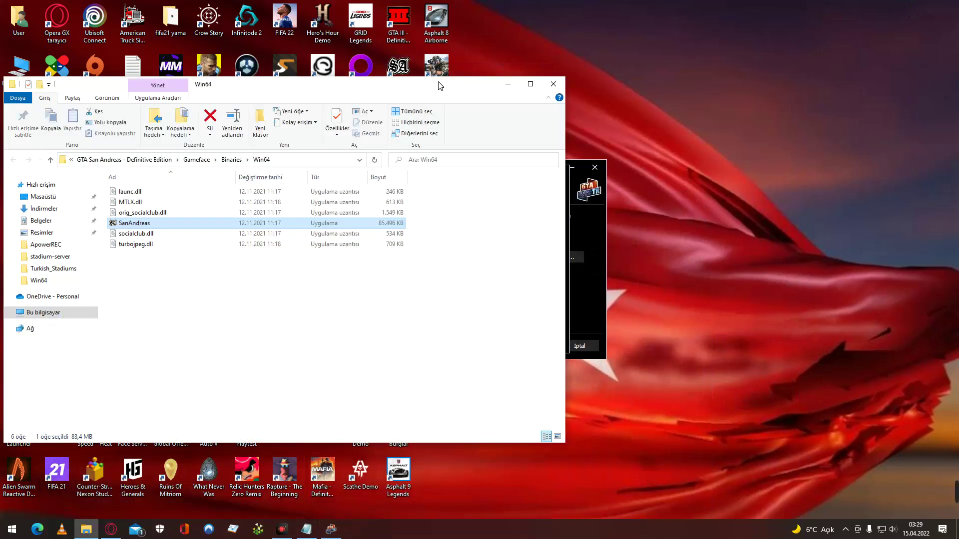
click(236, 337)
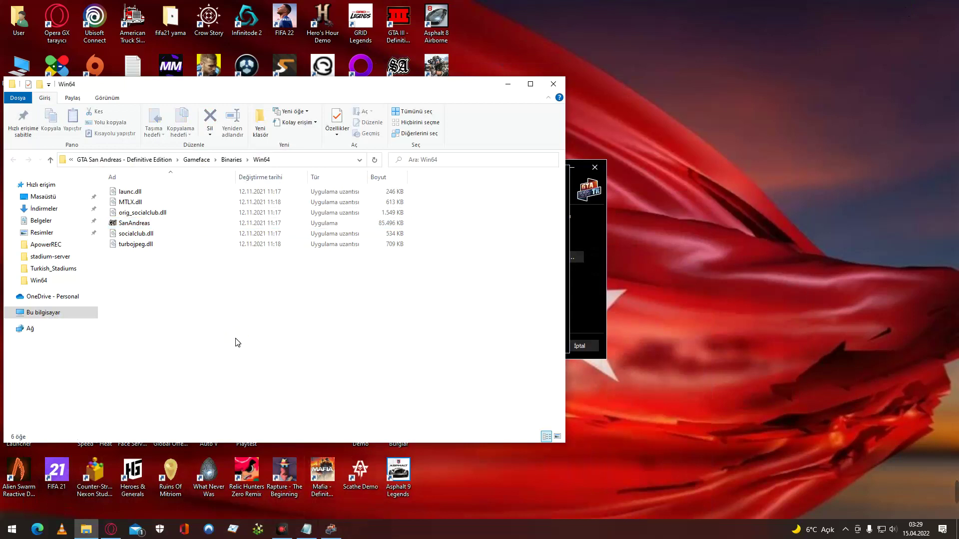
click(50, 160)
click(51, 159)
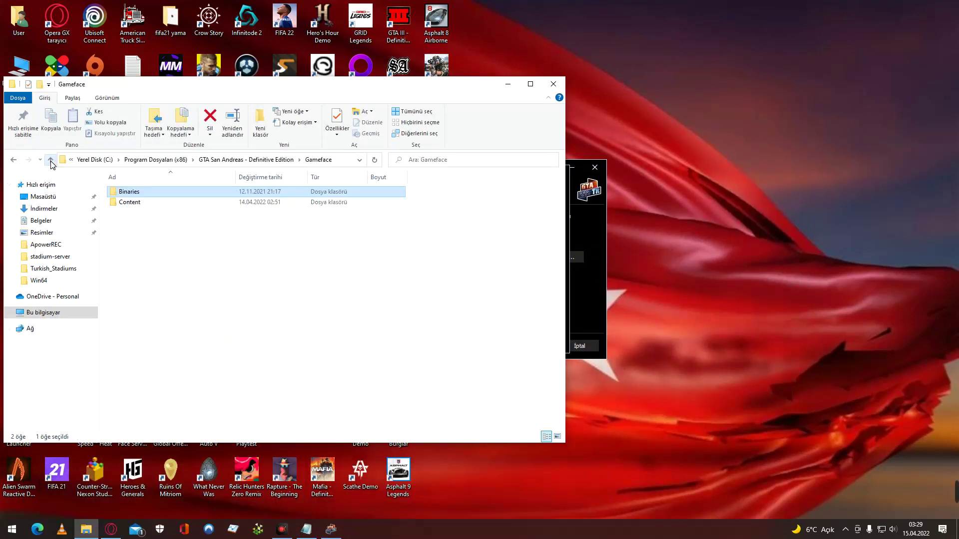
click(50, 160)
click(51, 160)
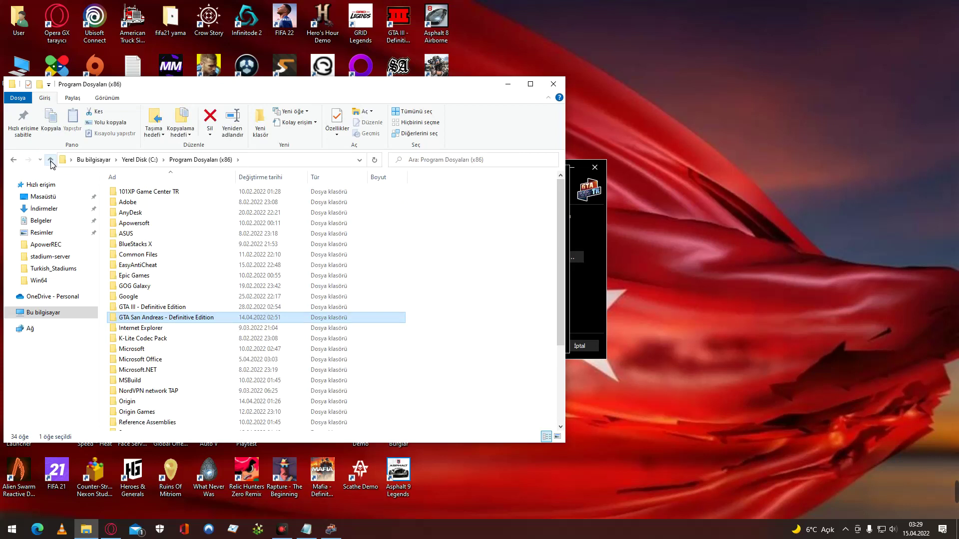
Inspect the GTA San Andreas - Definitive Edition folder repeatedly, ending back in Program Dosyaları (x86).
double_click(294, 318)
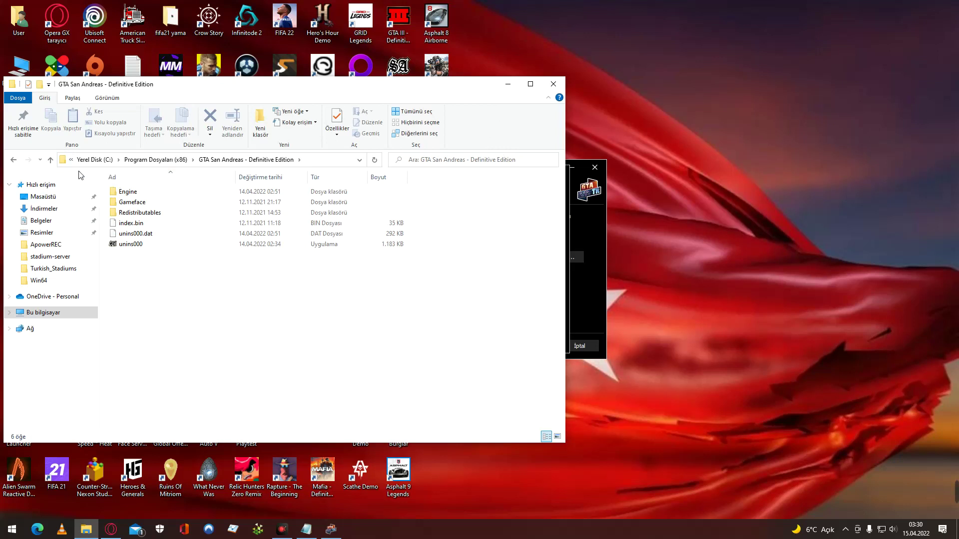
click(16, 161)
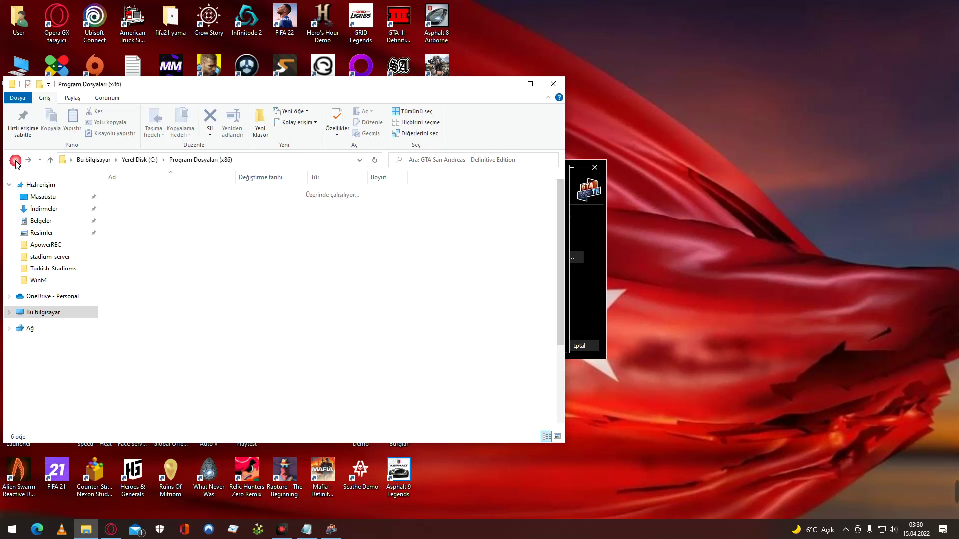
double_click(193, 319)
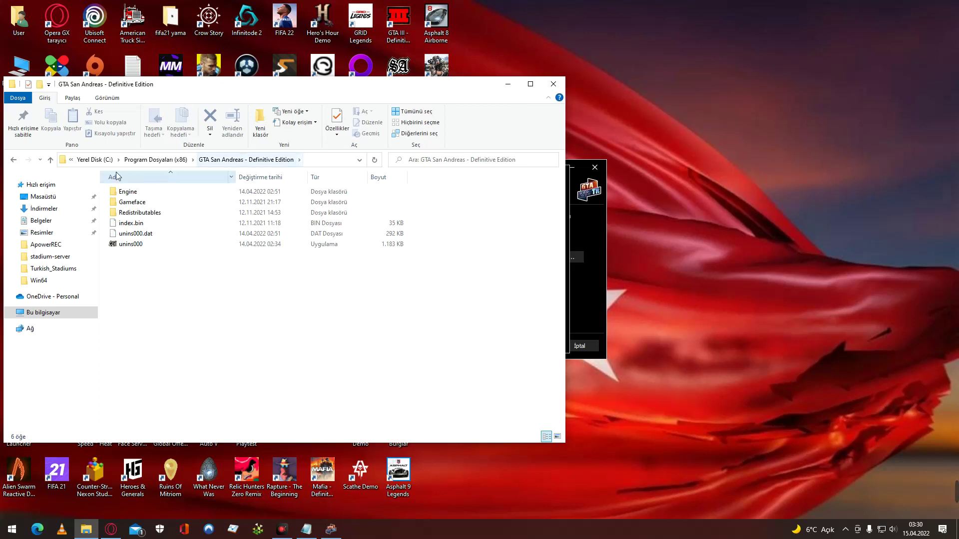
click(51, 160)
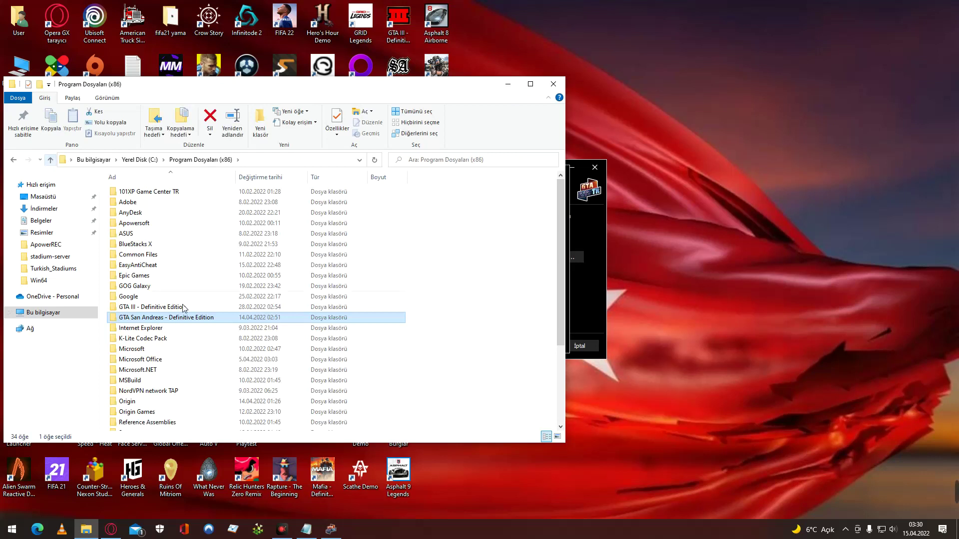
double_click(196, 318)
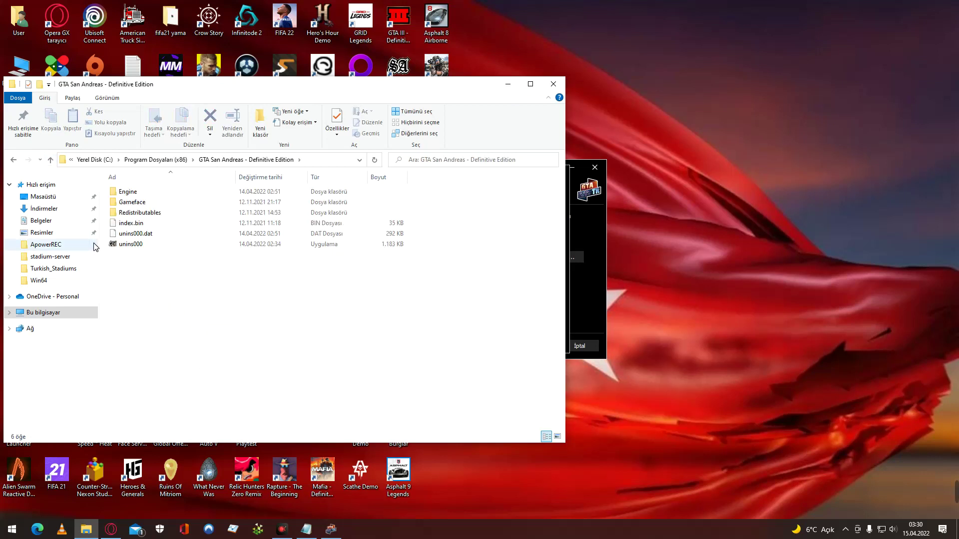
click(50, 161)
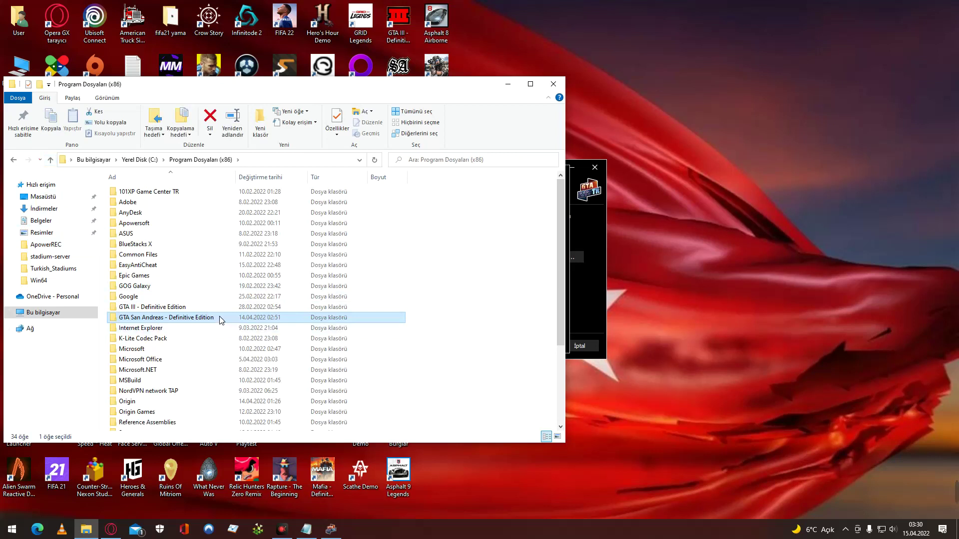
mouse_move(221, 320)
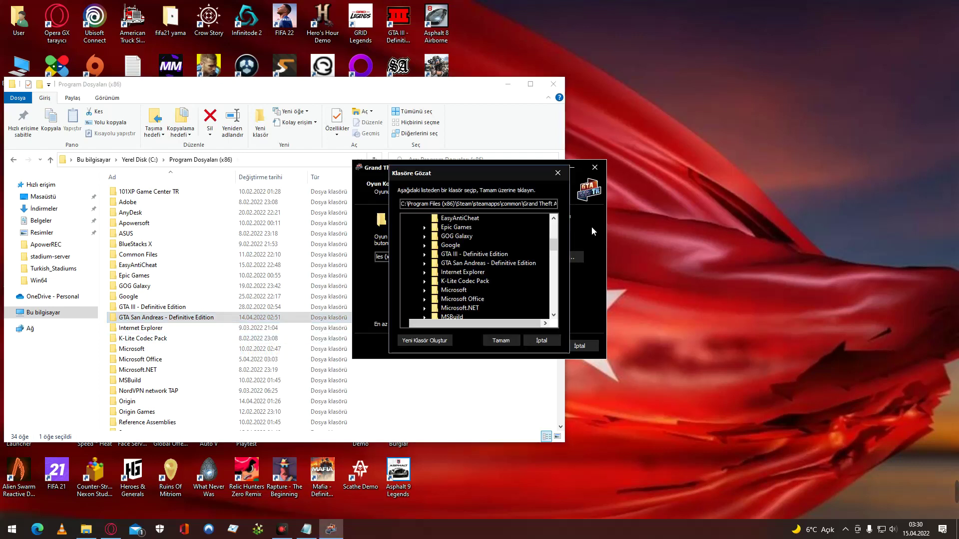
In the folder browser, select Program Dosyaları (x86), then GTA San Andreas - Definitive Edition.
scroll(475, 289, up, 5)
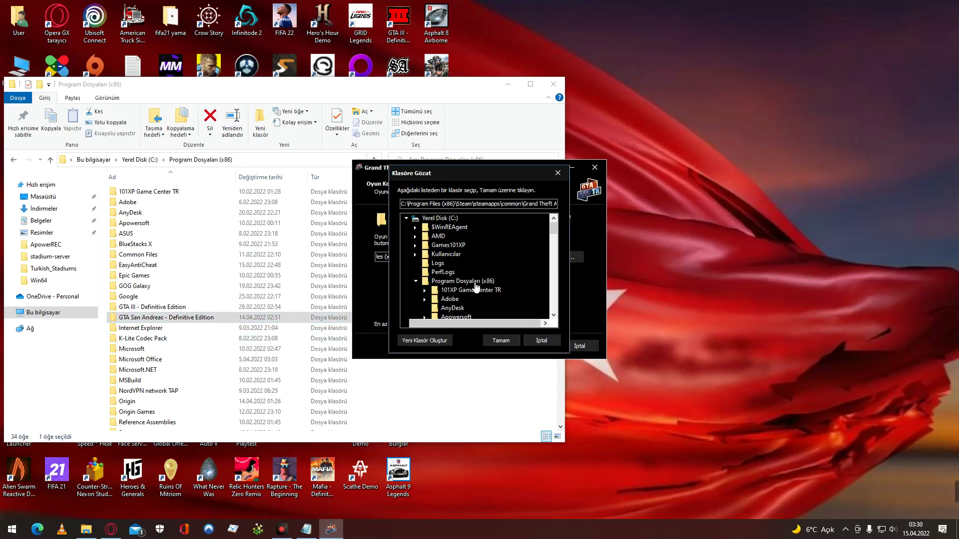
click(492, 283)
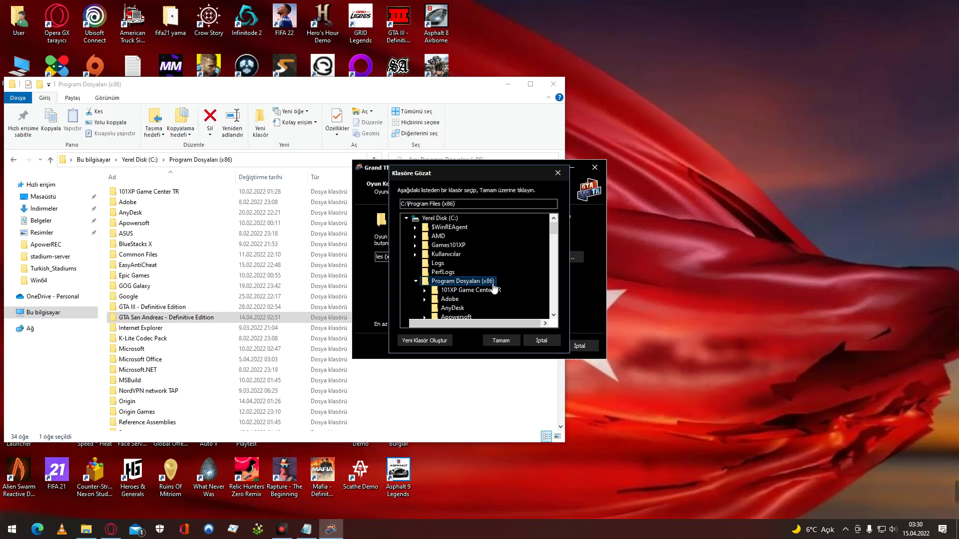
scroll(494, 289, down, 4)
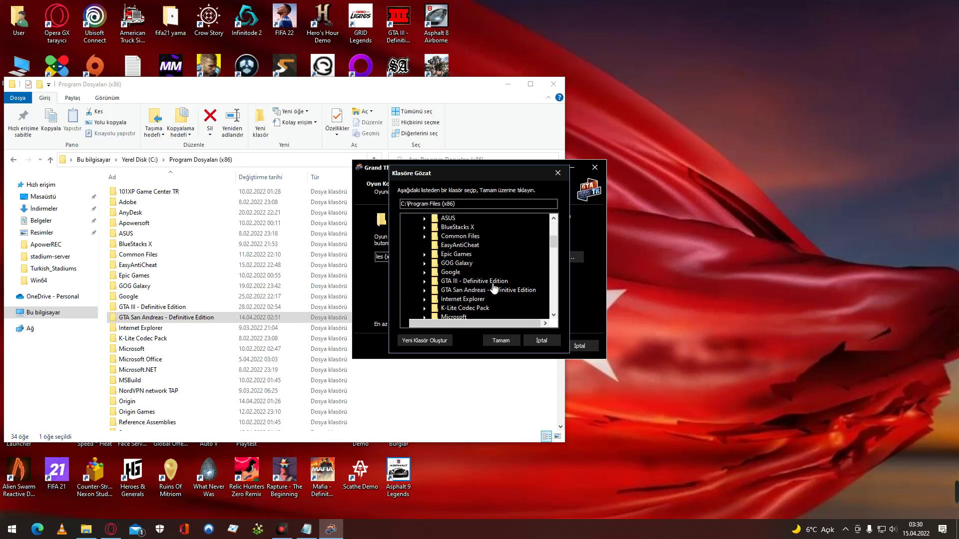
click(493, 290)
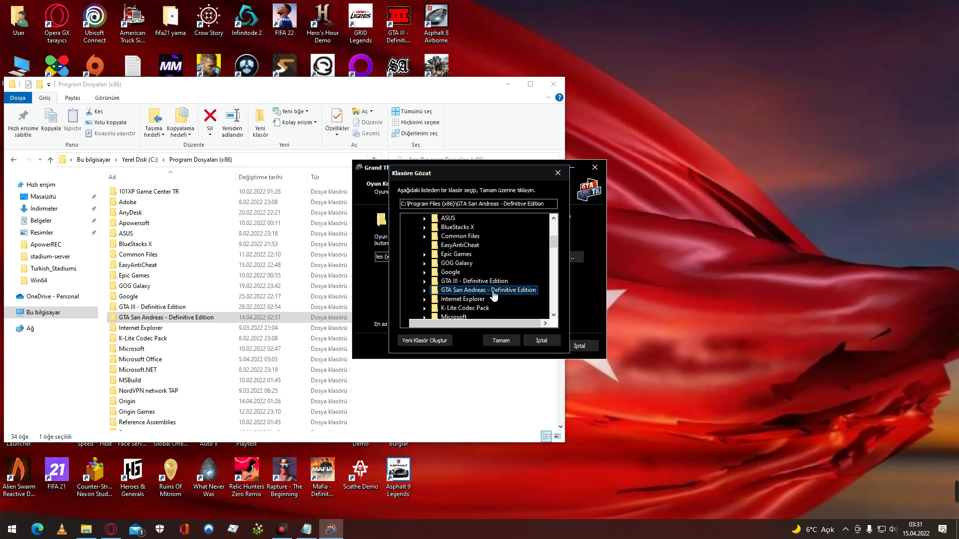
Confirm the Definitive Edition folder, continue, and dismiss the 'game not installed here' warning.
click(502, 342)
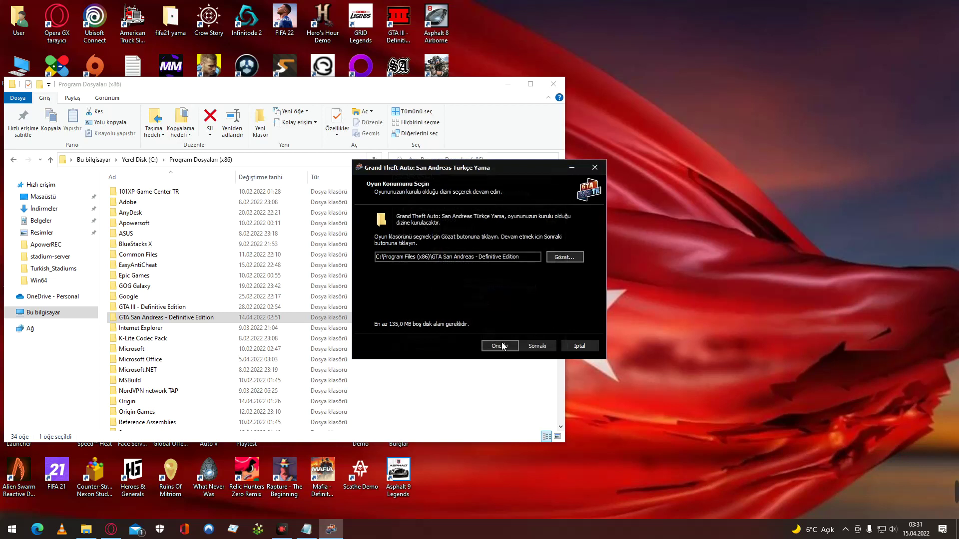
click(528, 346)
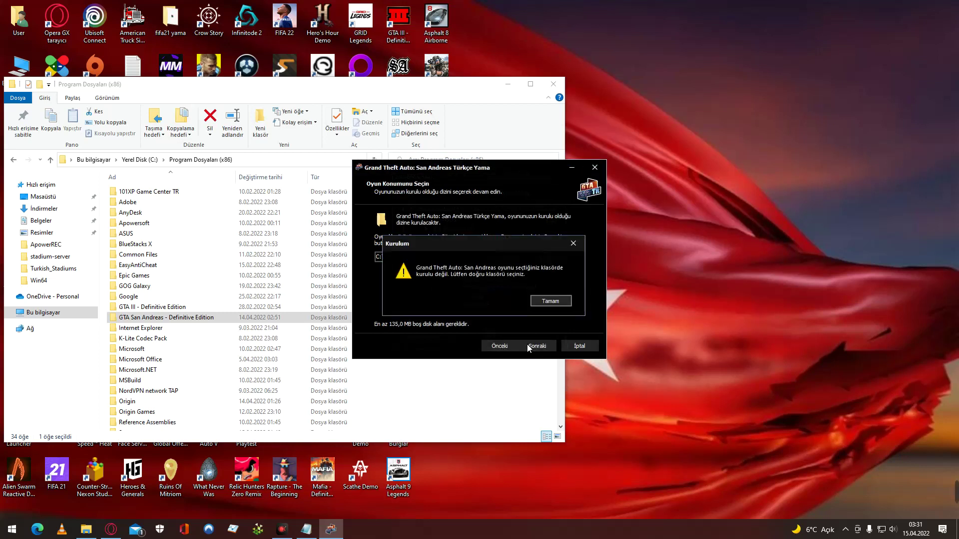
click(549, 301)
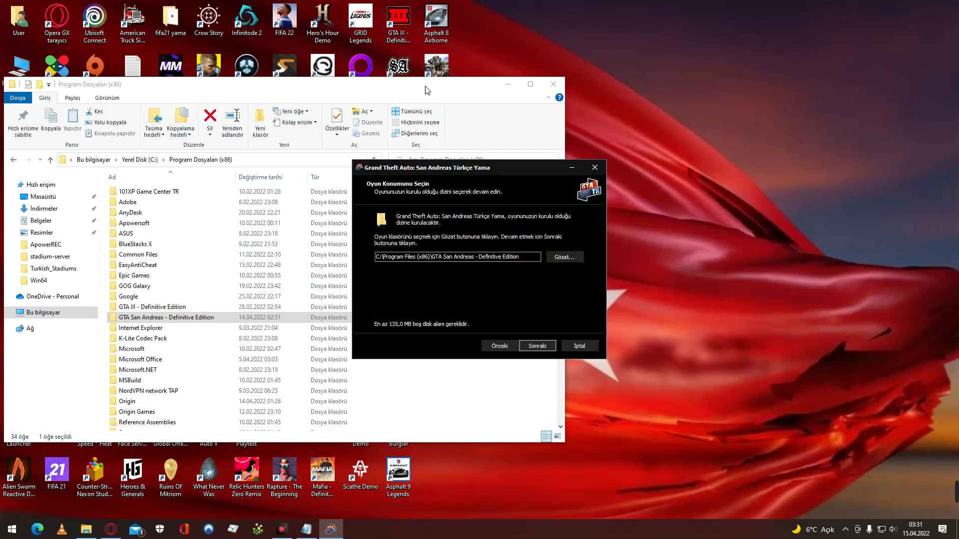
Open the file location of the SA desktop shortcut.
double_click(405, 65)
right_click(407, 74)
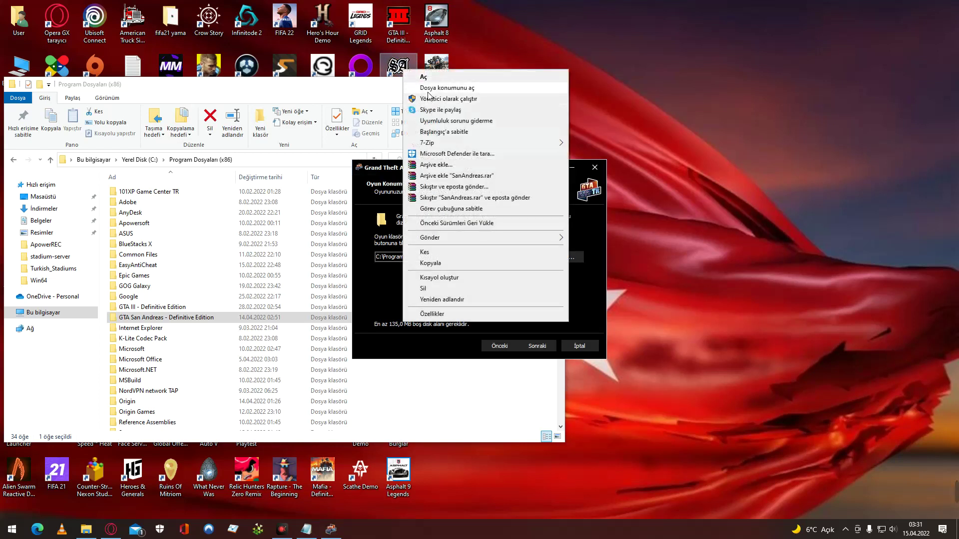
click(429, 97)
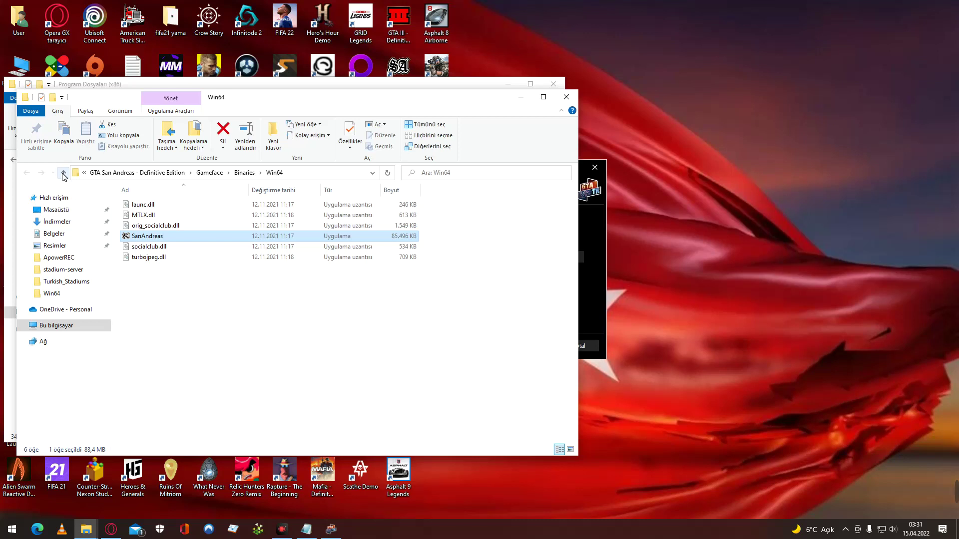
Go up from Win64 to Program Dosyaları (x86), open GTA San Andreas - Definitive Edition, then close the window.
click(63, 173)
click(64, 173)
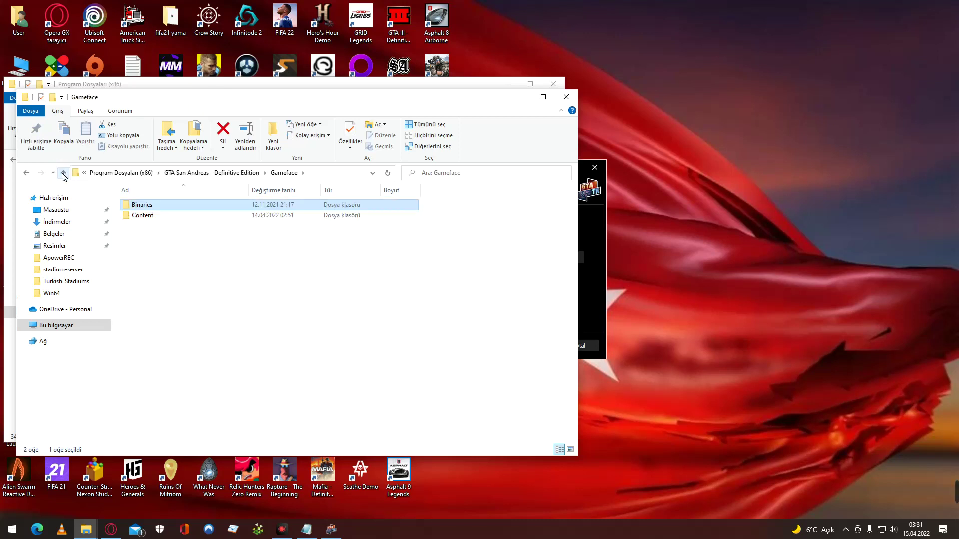
click(63, 173)
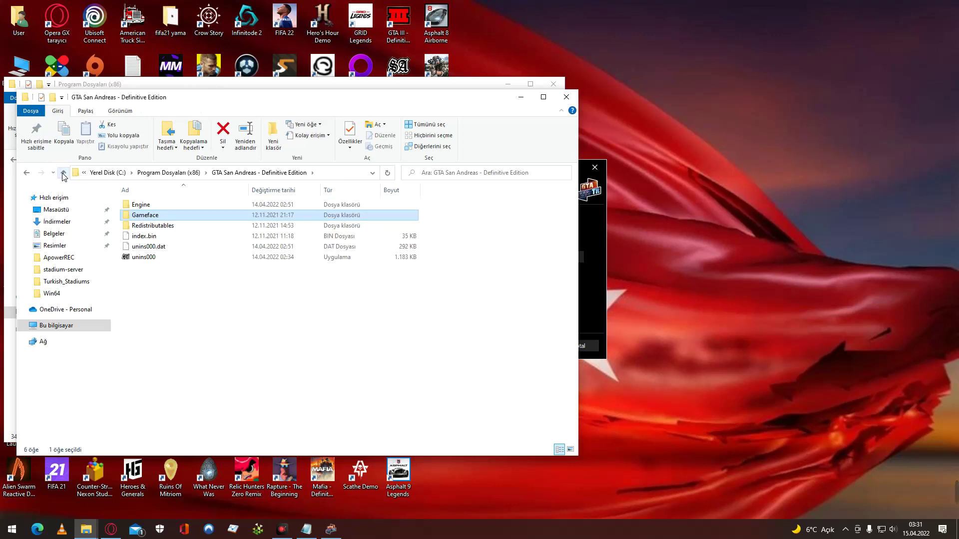
click(63, 173)
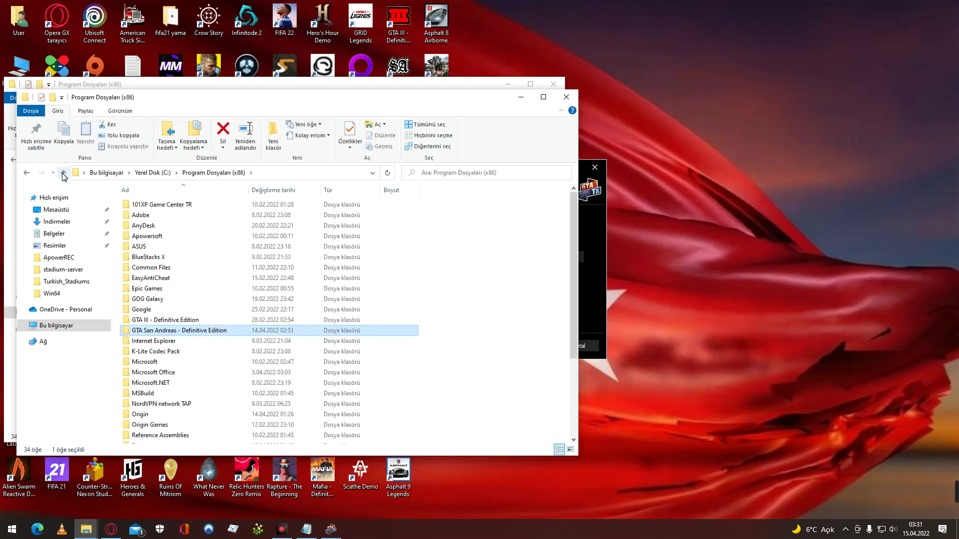
double_click(204, 332)
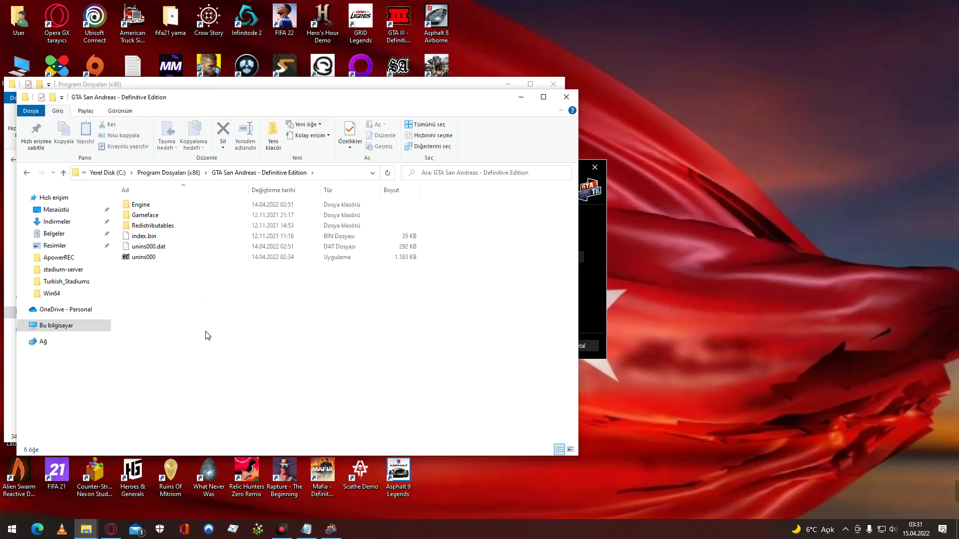
click(561, 98)
Reopen the folder browser and expand GTA San Andreas - Definitive Edition > Engine > Binaries.
click(567, 257)
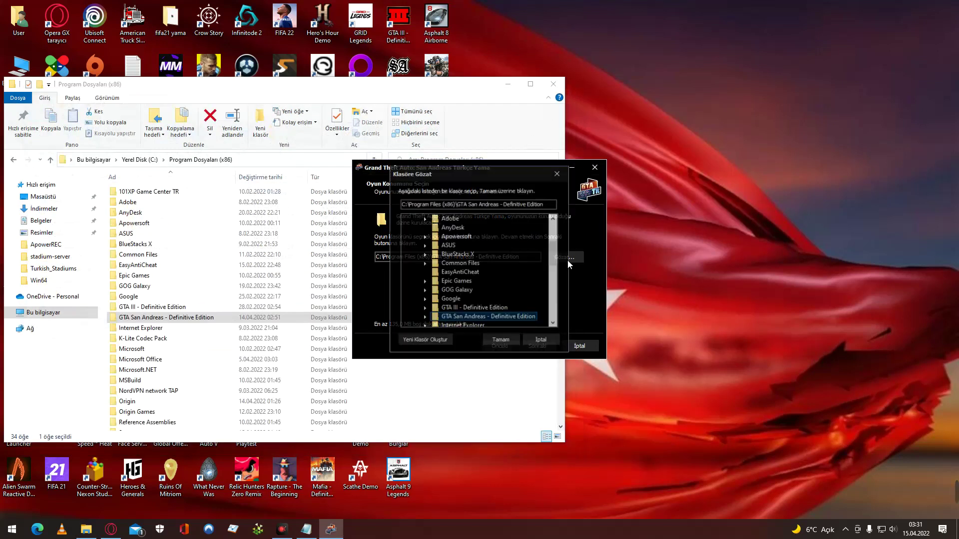
scroll(525, 280, down, 1)
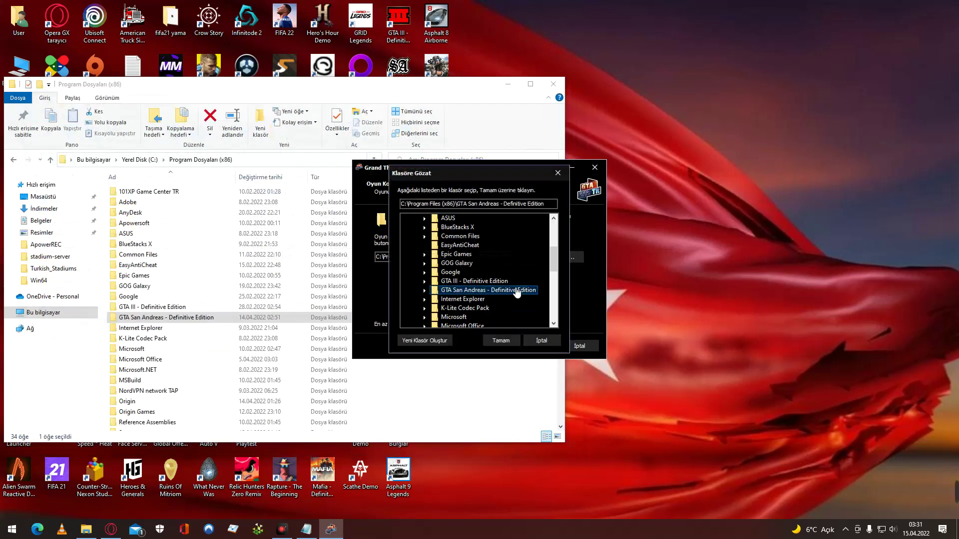
double_click(517, 292)
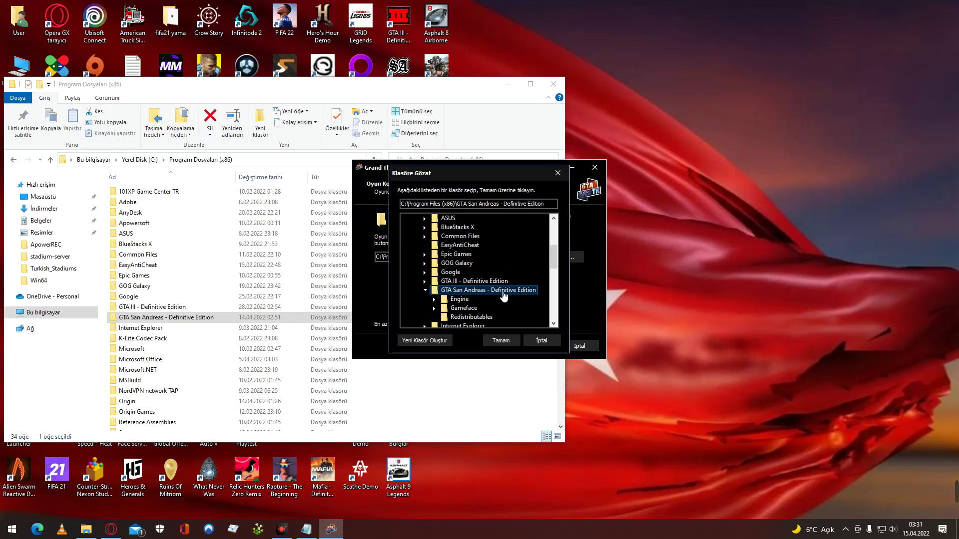
click(475, 303)
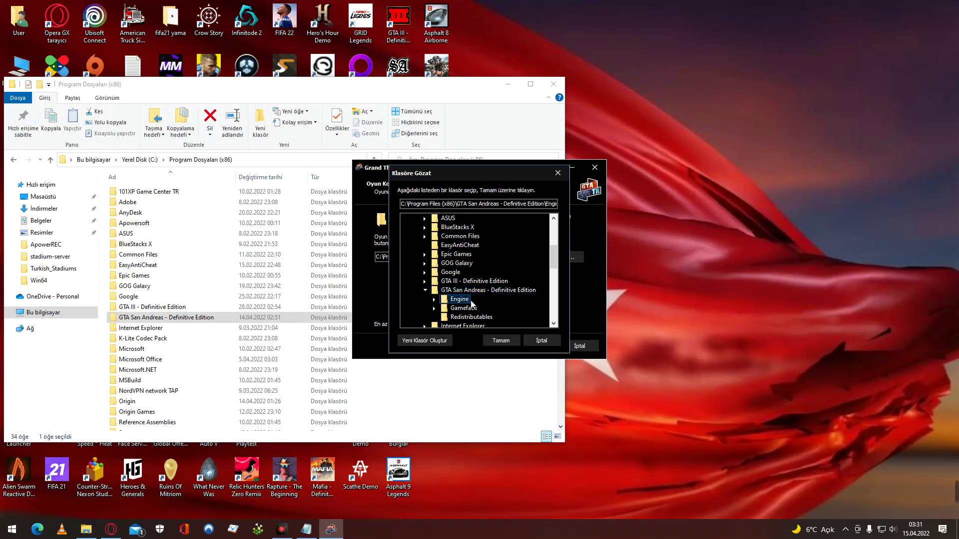
double_click(457, 300)
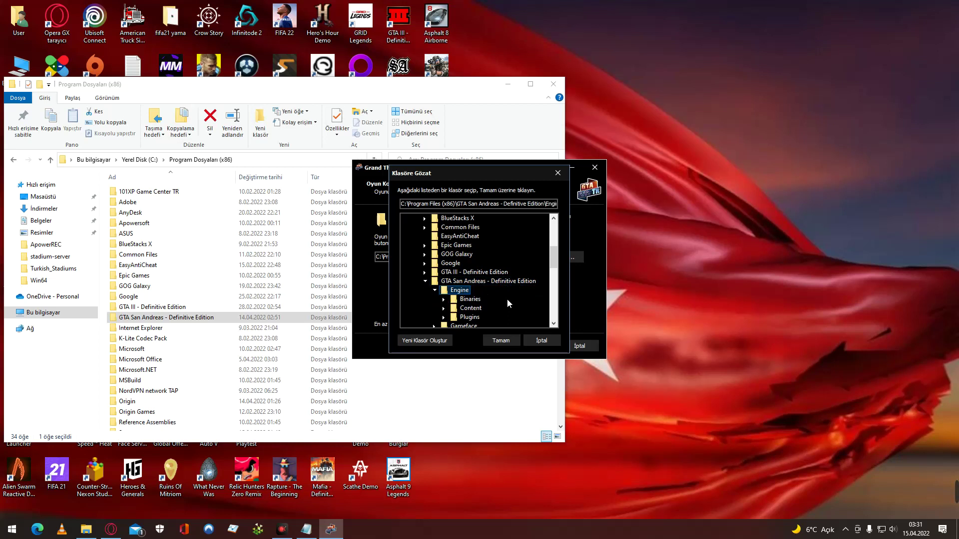
scroll(508, 298, down, 1)
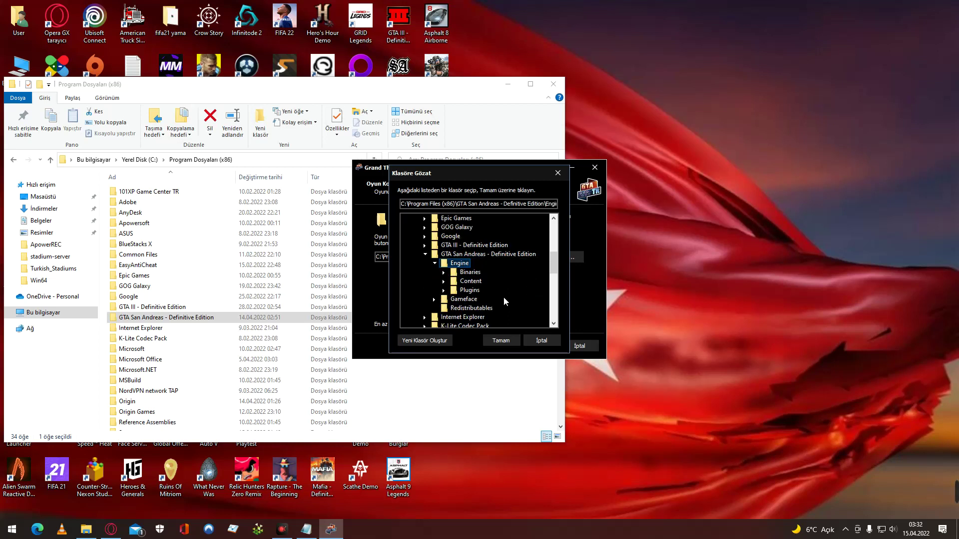
double_click(470, 272)
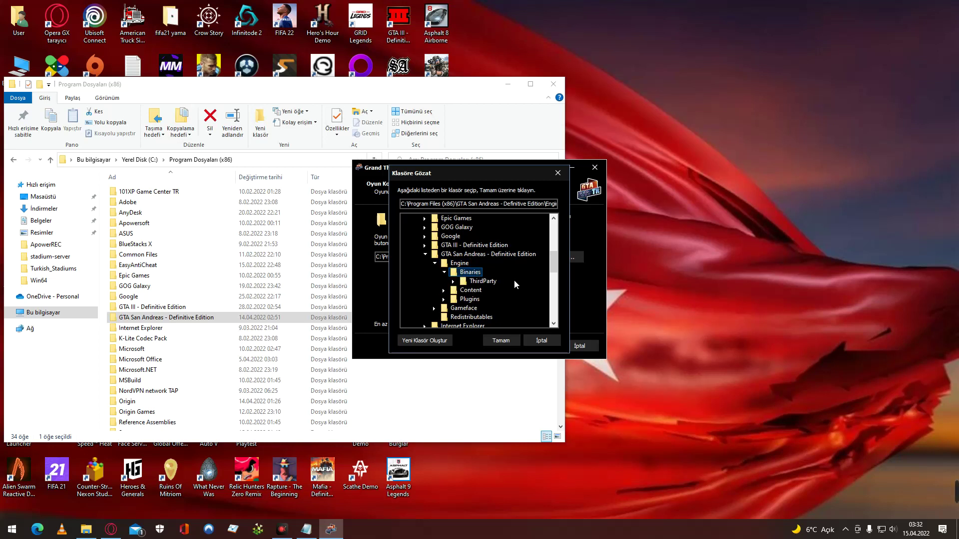
Check the SA shortcut's file location, then confirm Engine\Binaries as the game location.
right_click(395, 69)
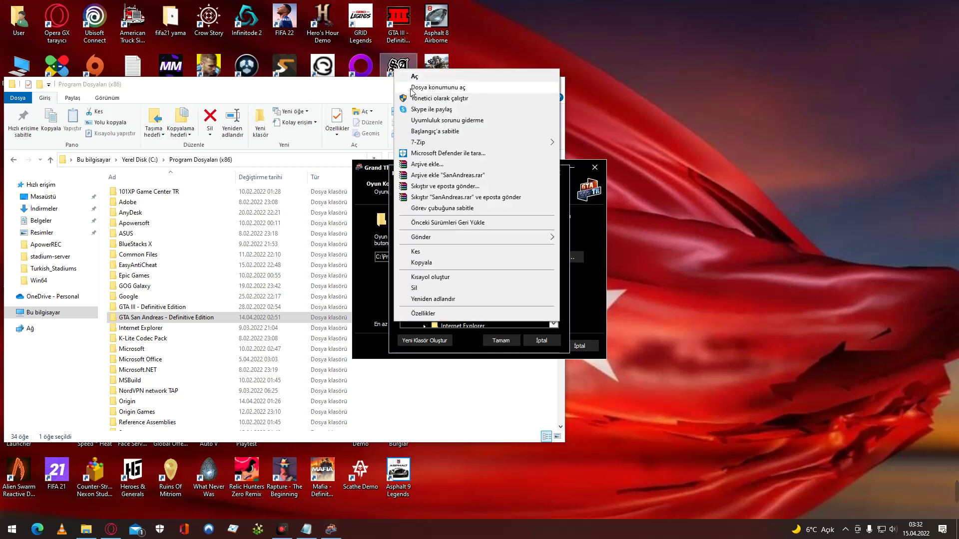
click(422, 87)
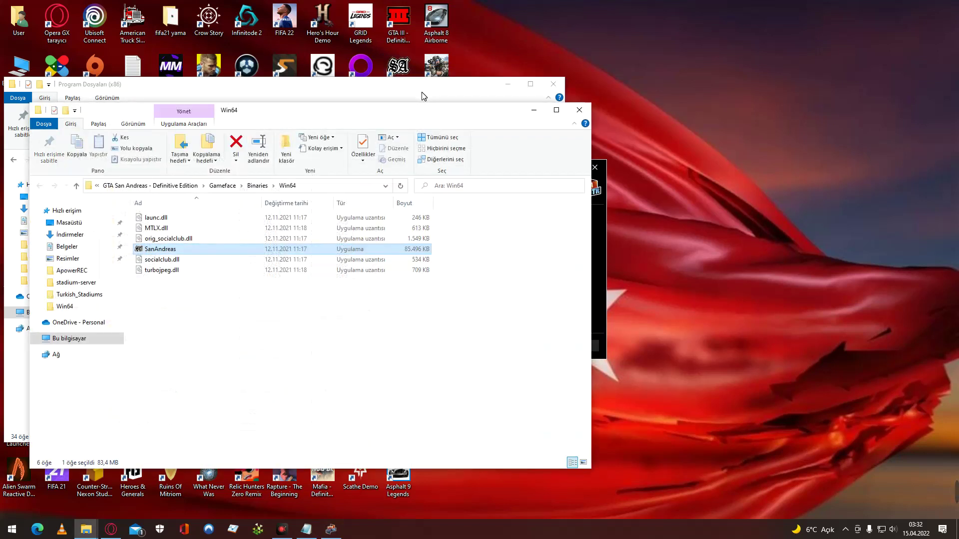
click(533, 111)
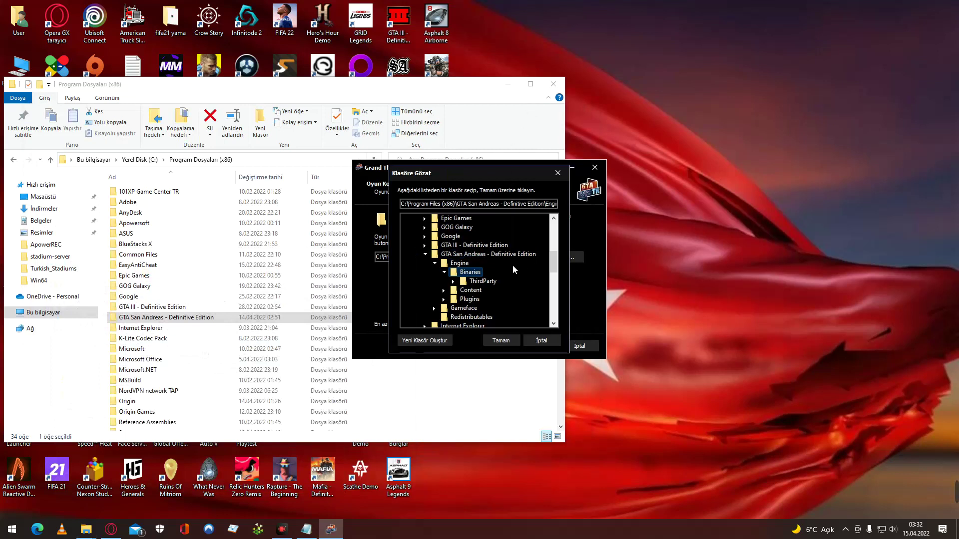
scroll(511, 268, down, 1)
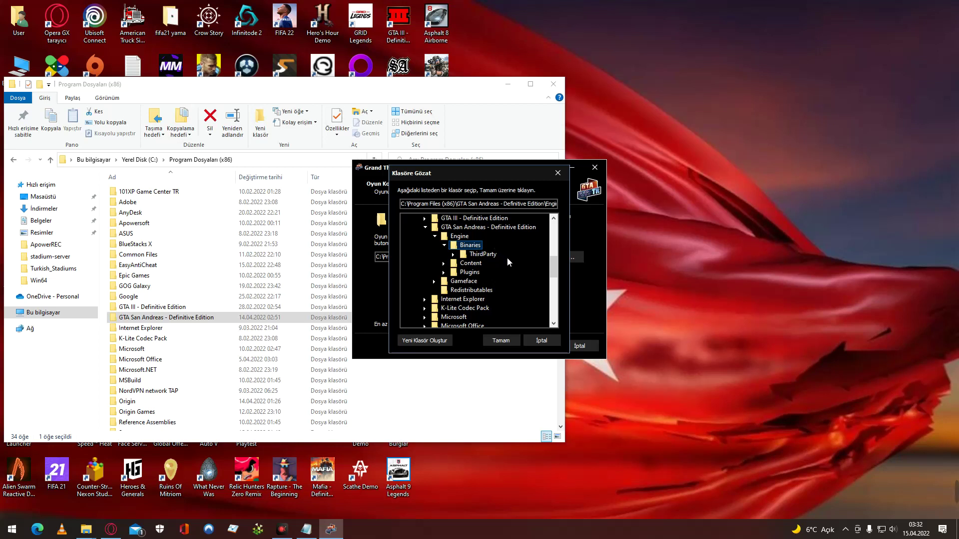
click(497, 341)
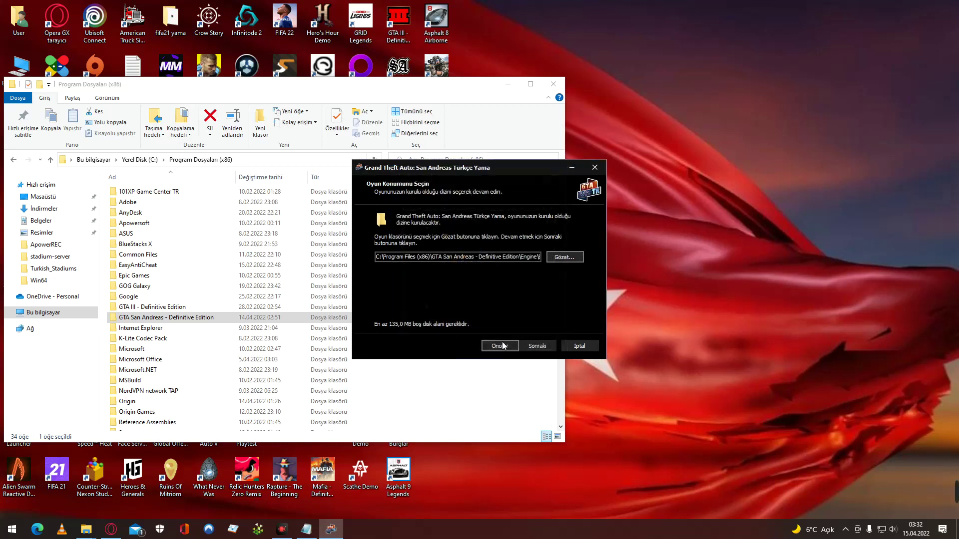
Dismiss the invalid-folder warning and open the San Andreas shortcut's file location.
click(533, 349)
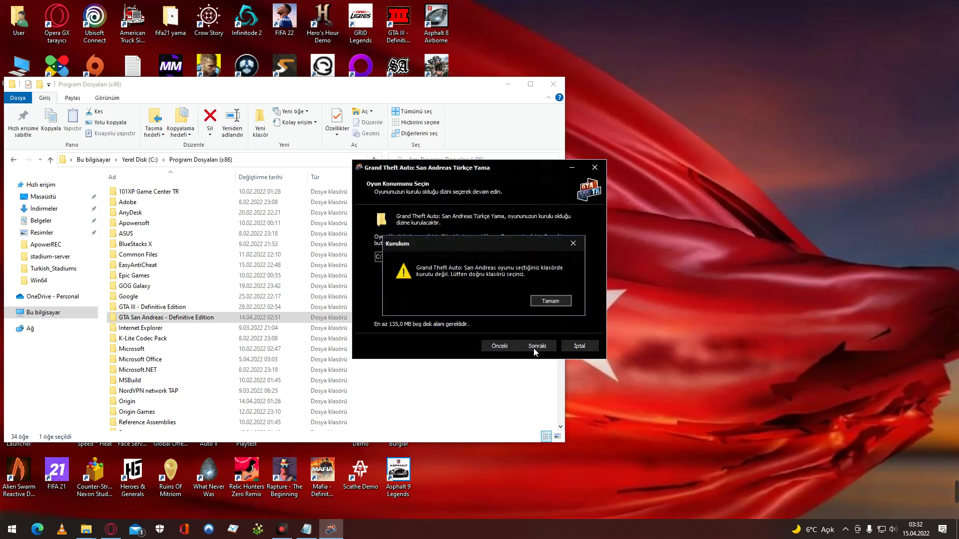
click(547, 301)
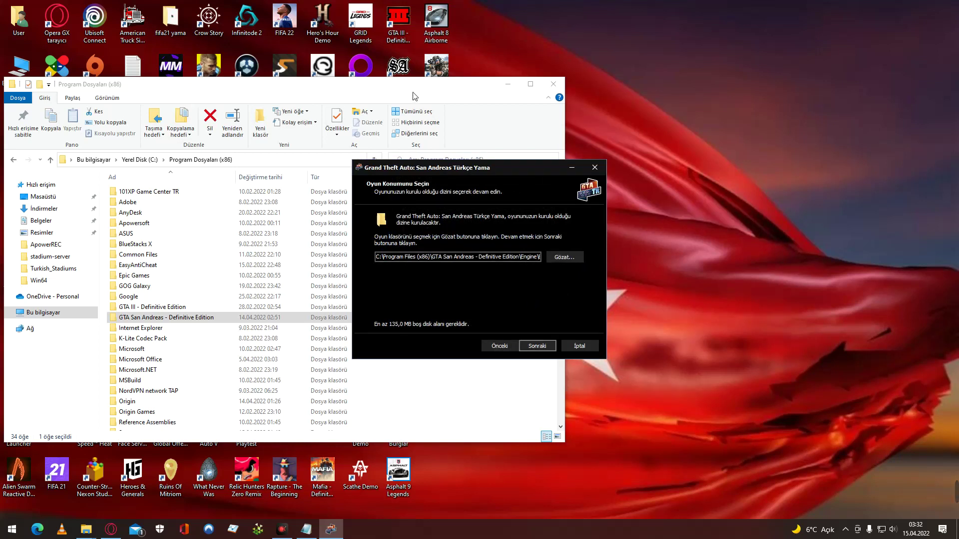
right_click(398, 74)
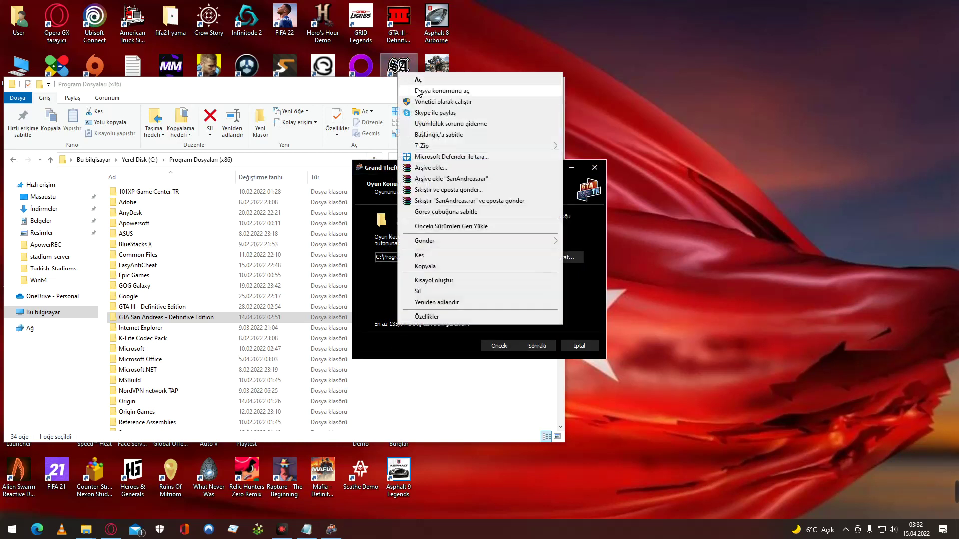
click(419, 92)
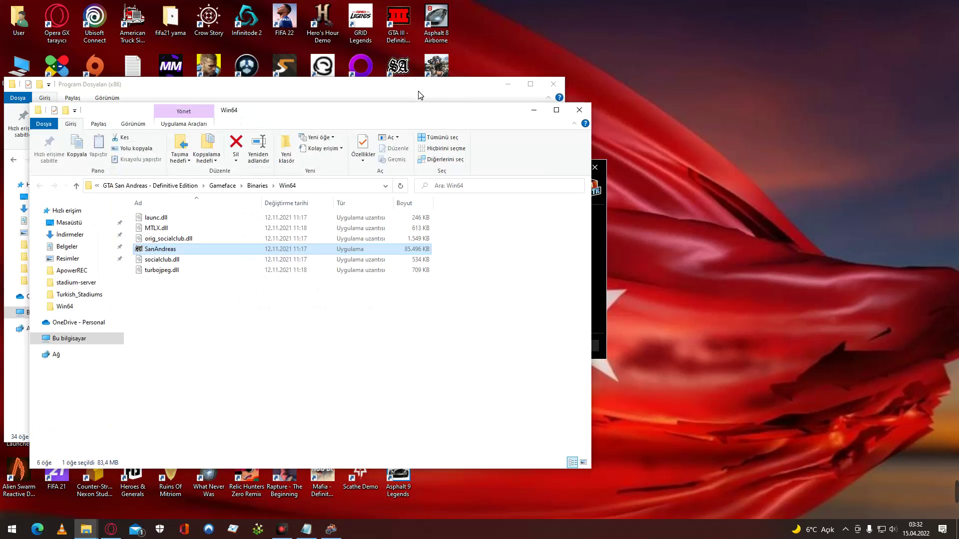
Climb from Win64 through Binaries up to the Gameface folder, then return to the installer.
click(293, 186)
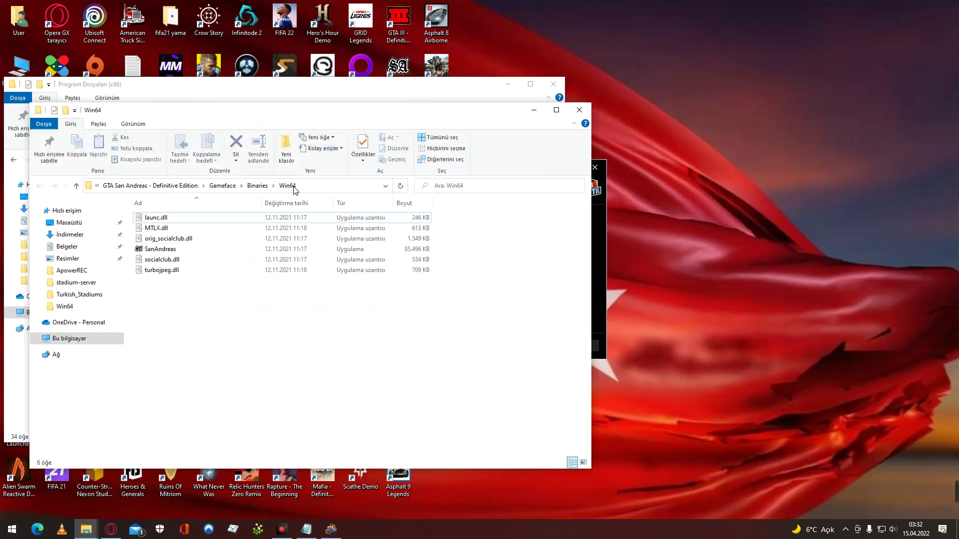
click(257, 186)
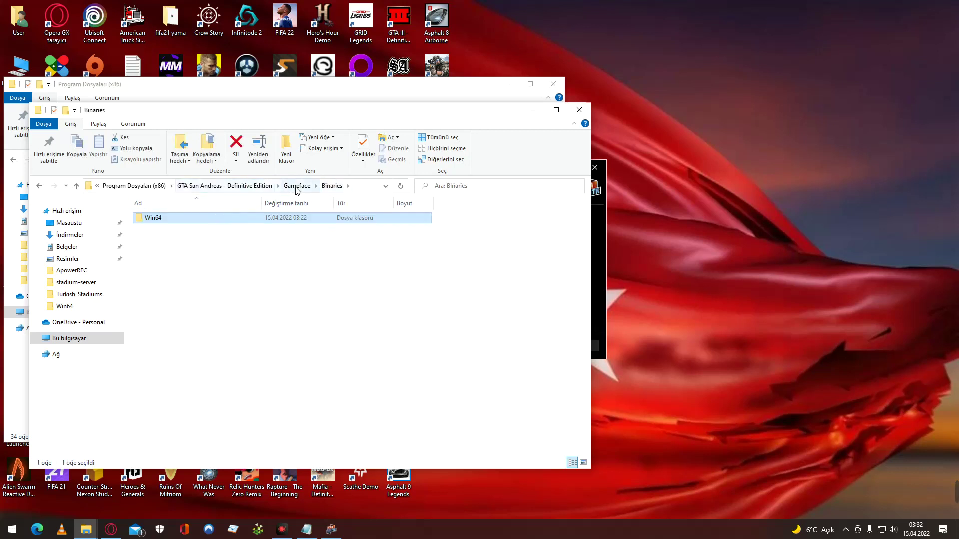
click(332, 185)
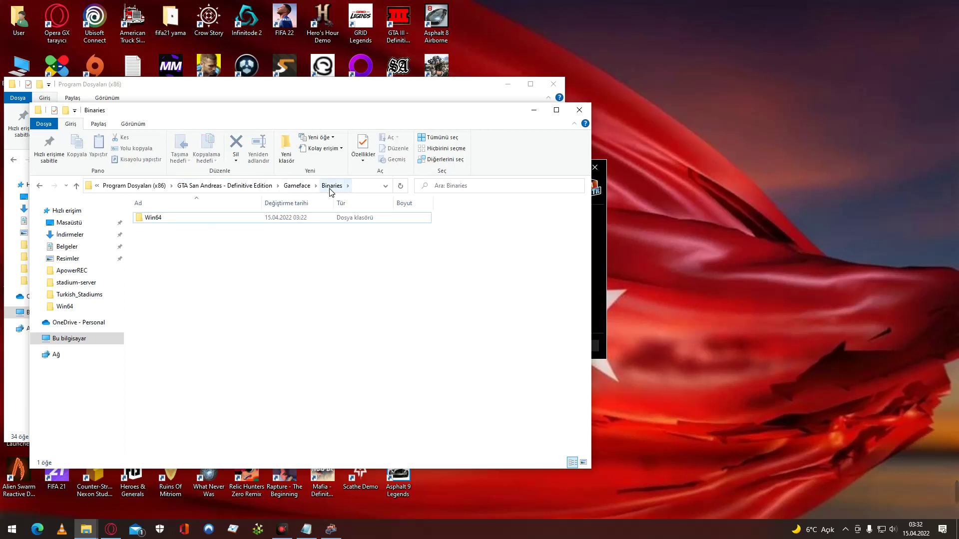
click(297, 186)
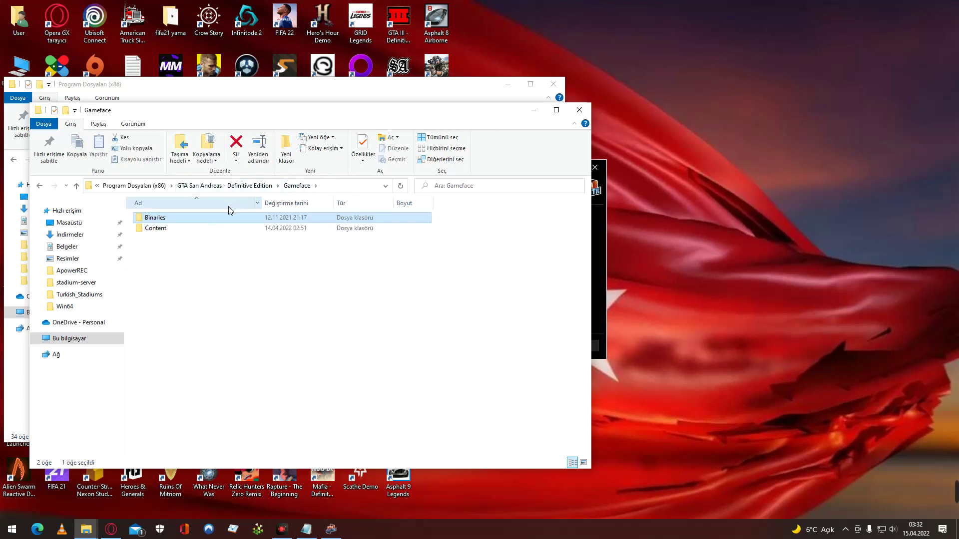
mouse_move(227, 216)
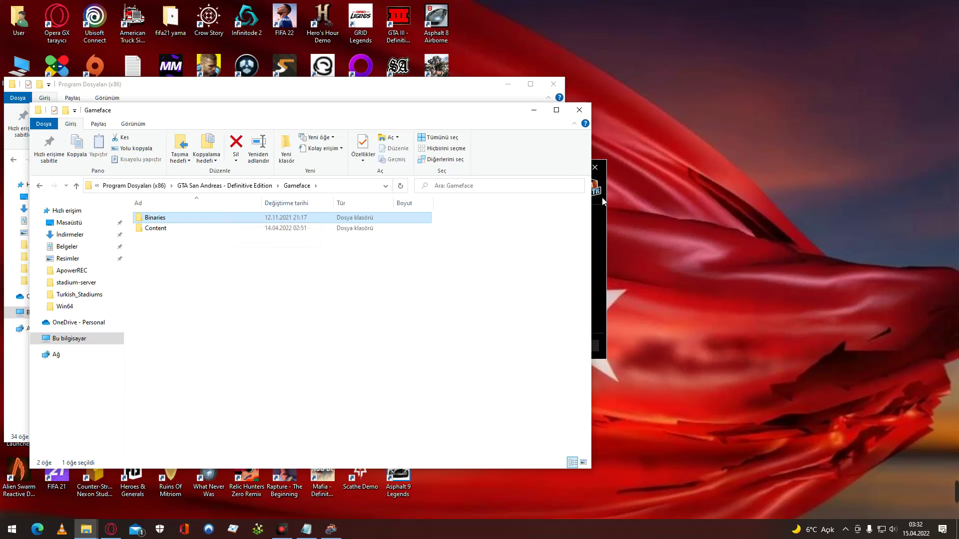
click(602, 216)
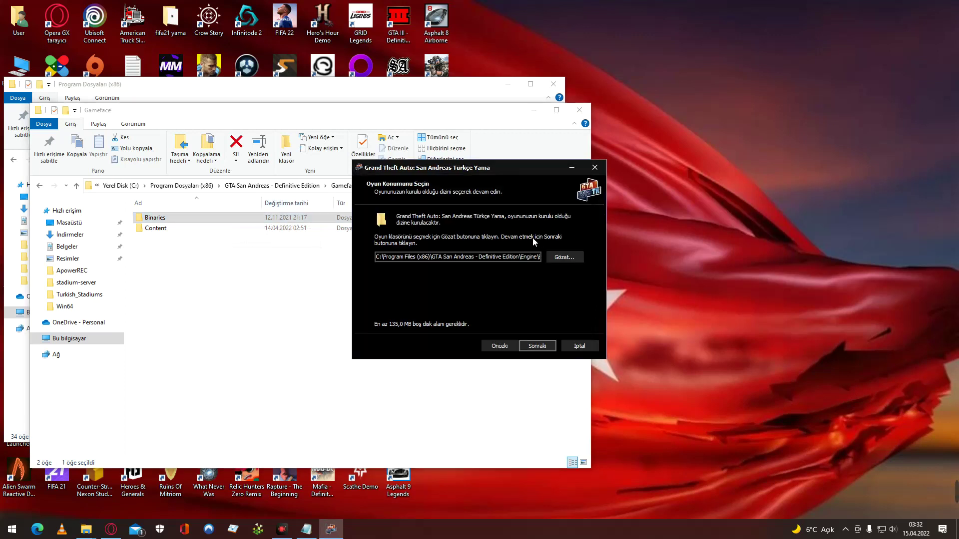
Set the game location to Definitive Edition\Gameface\Binaries\Win64, continue, and dismiss the resulting warning.
click(564, 257)
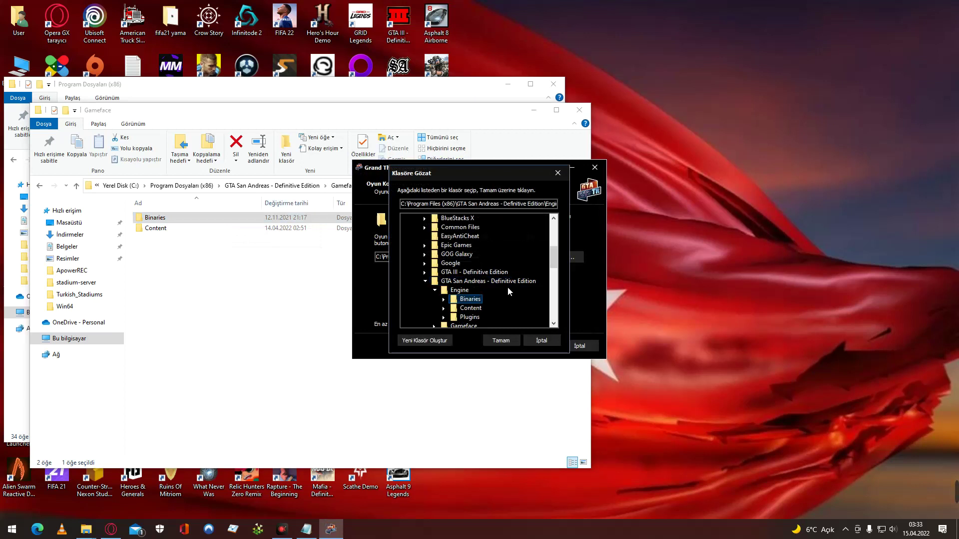
double_click(511, 282)
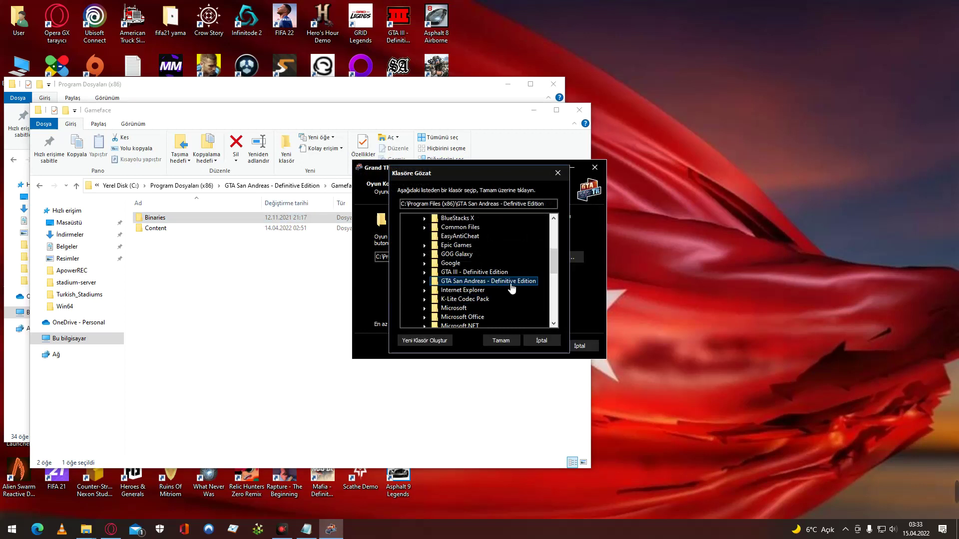
double_click(511, 283)
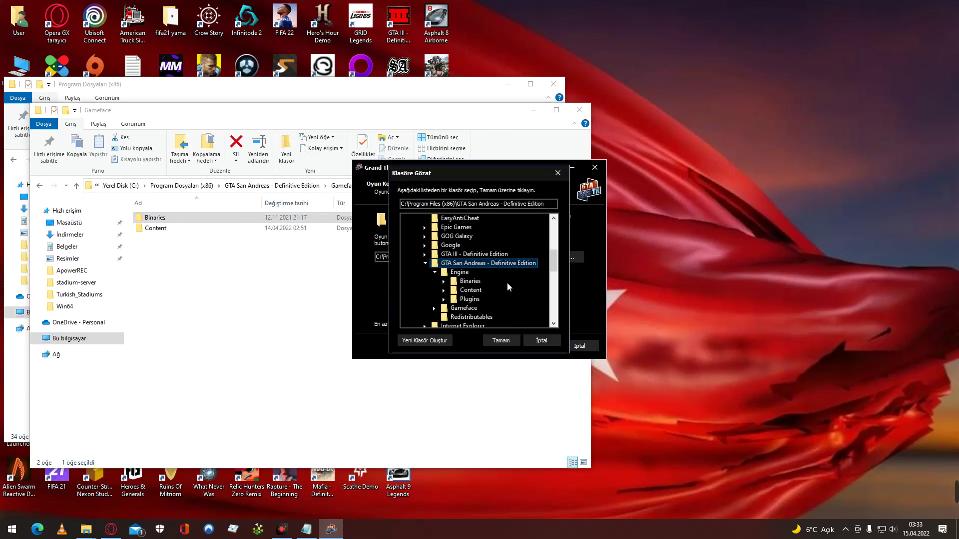
click(477, 309)
double_click(489, 307)
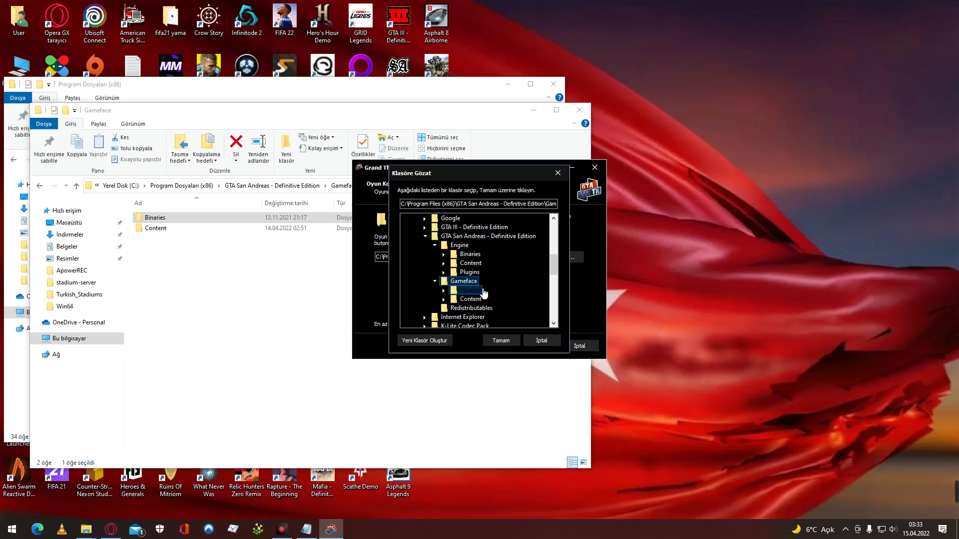
double_click(478, 292)
click(484, 301)
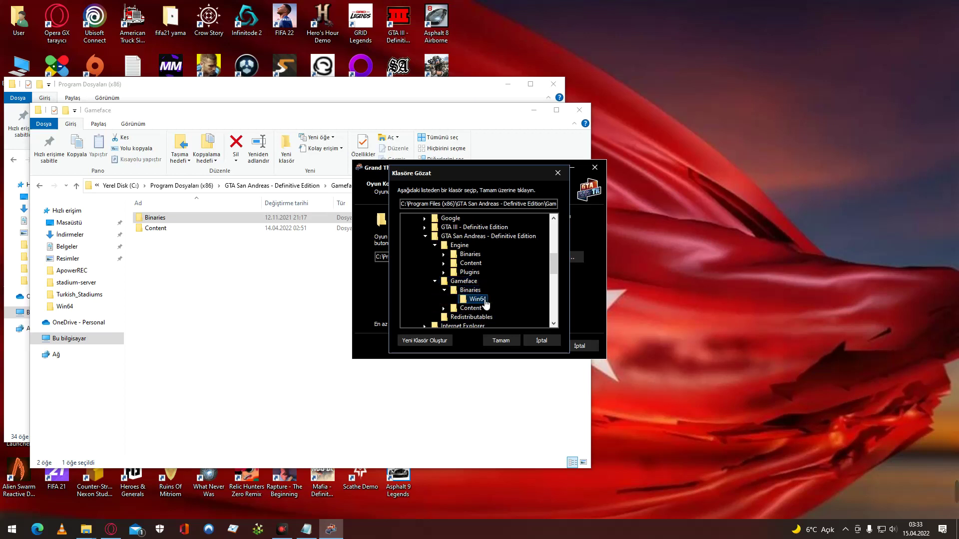
click(499, 341)
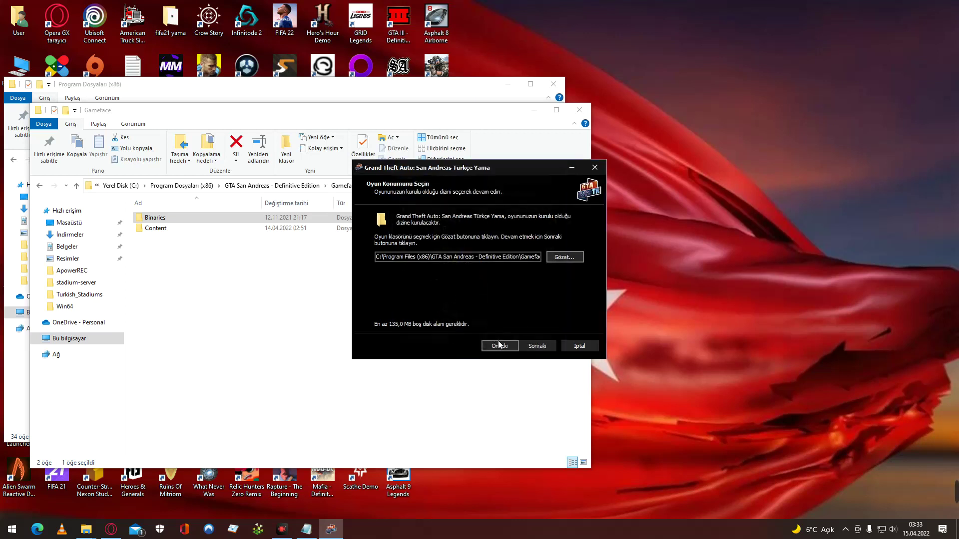
click(534, 346)
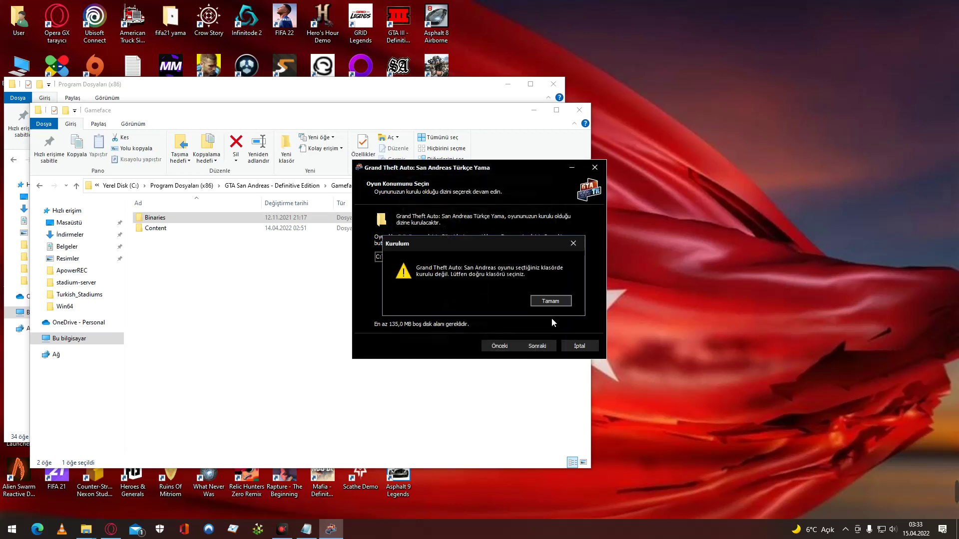
click(554, 302)
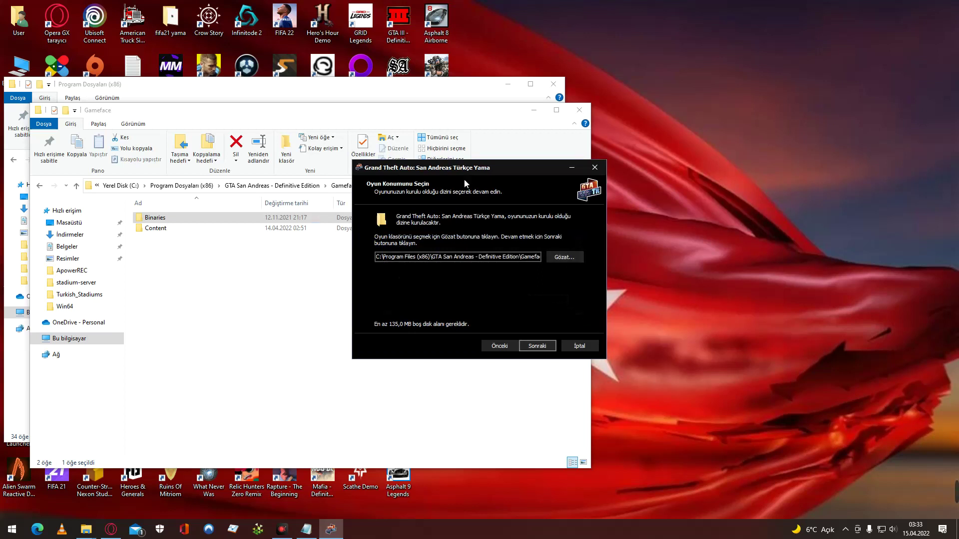
Move the installer to the right and open Binaries then Win64 in File Explorer.
drag(514, 168, 721, 184)
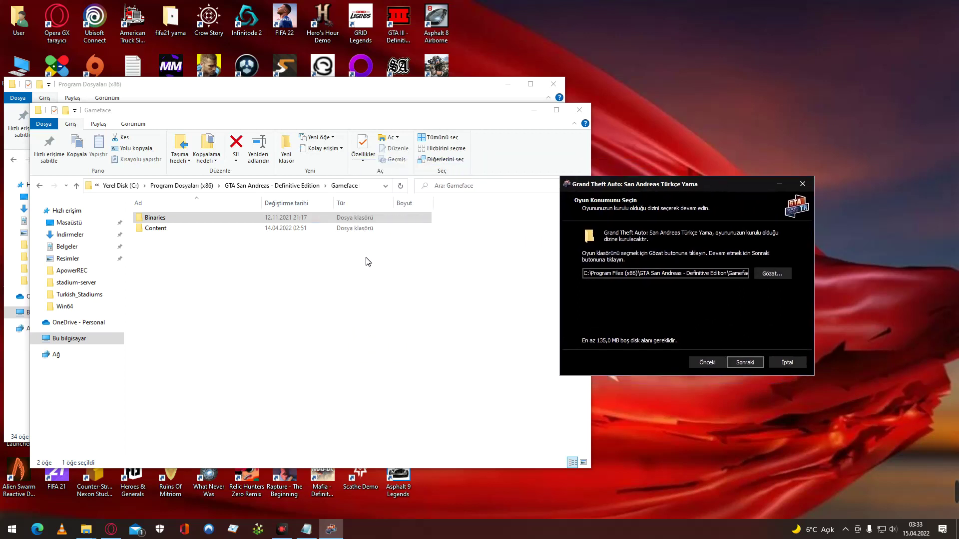
double_click(193, 219)
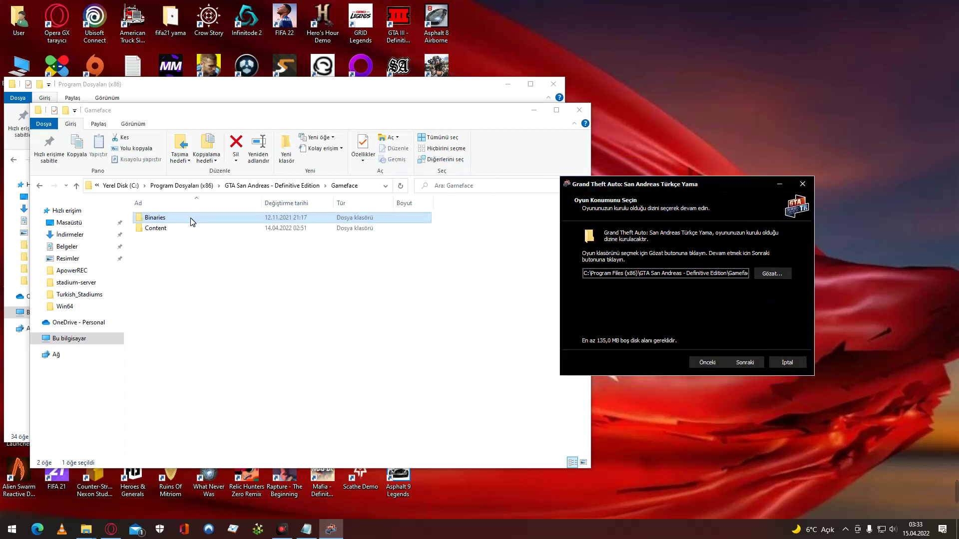
double_click(191, 220)
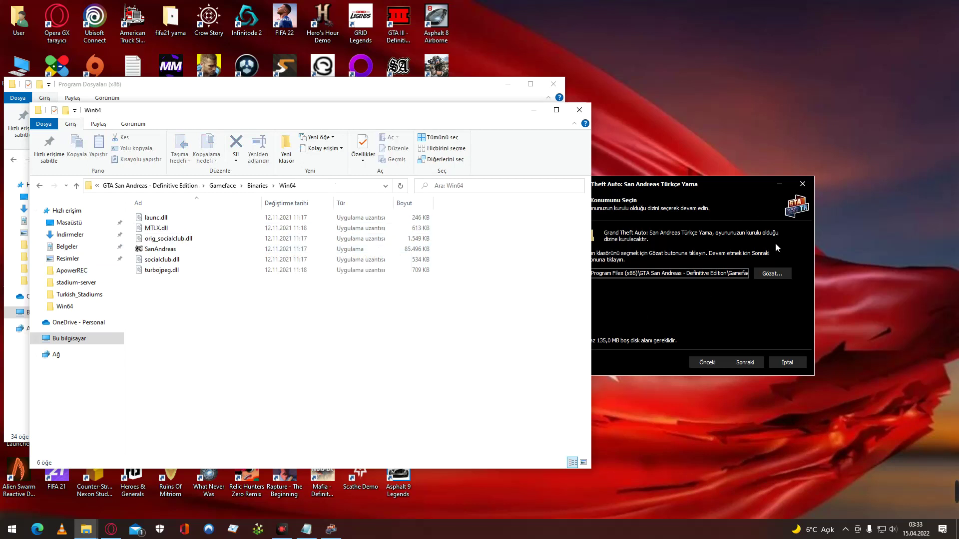
Reselect Gameface\Binaries\Win64 as the installer's game location.
click(768, 278)
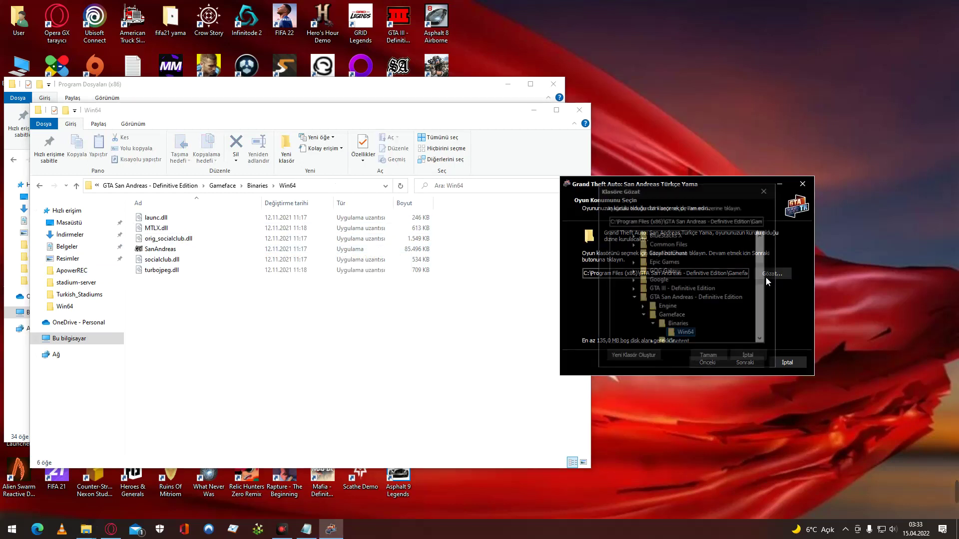
scroll(709, 315, down, 2)
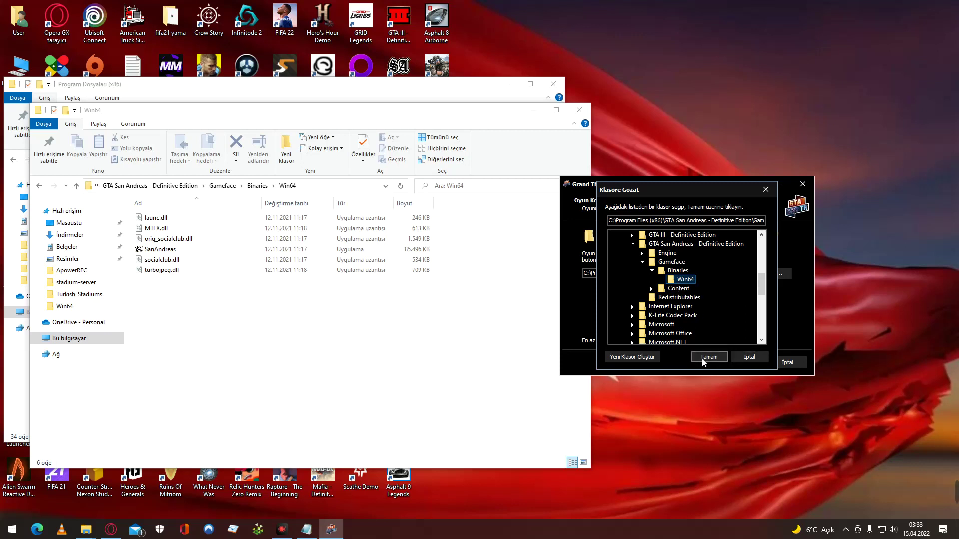
double_click(678, 289)
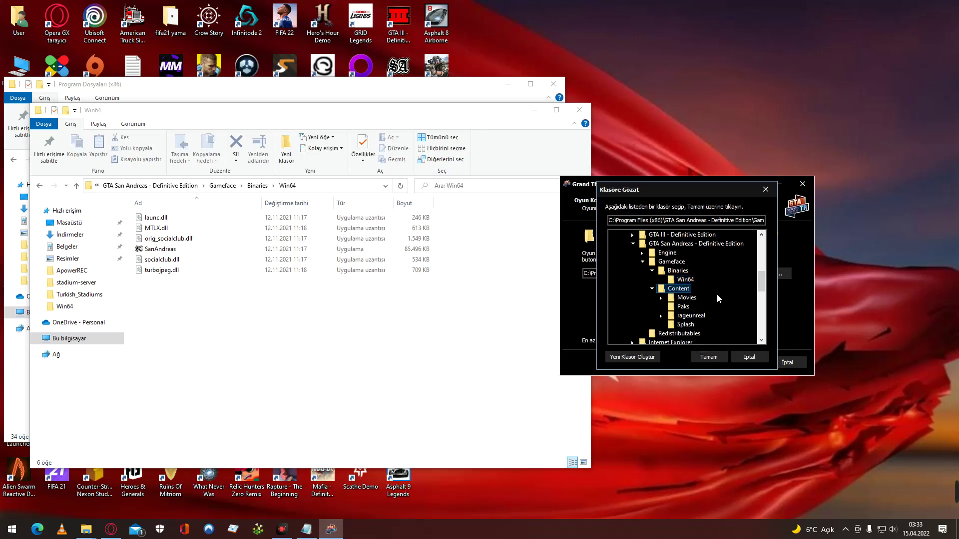
click(692, 281)
click(709, 358)
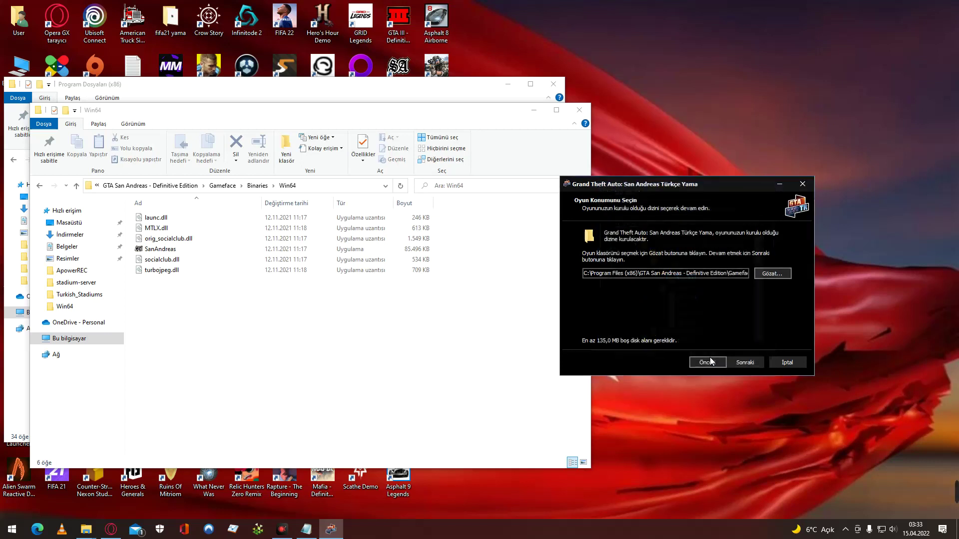
Continue, dismiss the wrong-folder warning, then cancel and confirm quitting the installer.
click(744, 363)
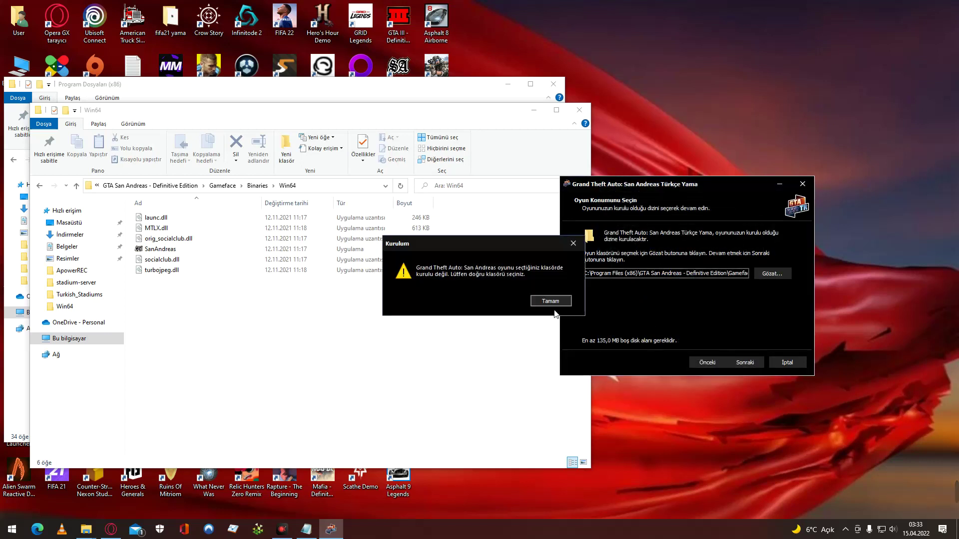
click(537, 301)
click(791, 362)
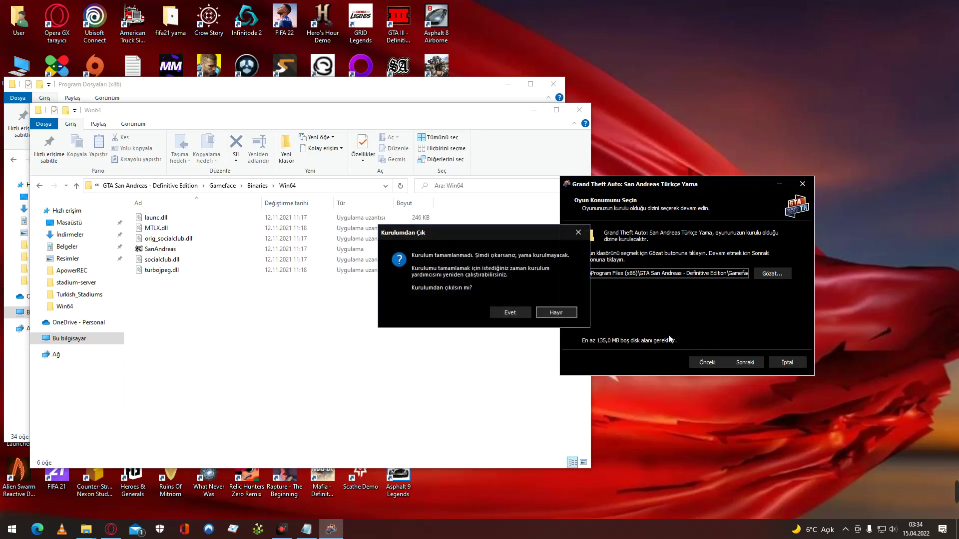
click(510, 313)
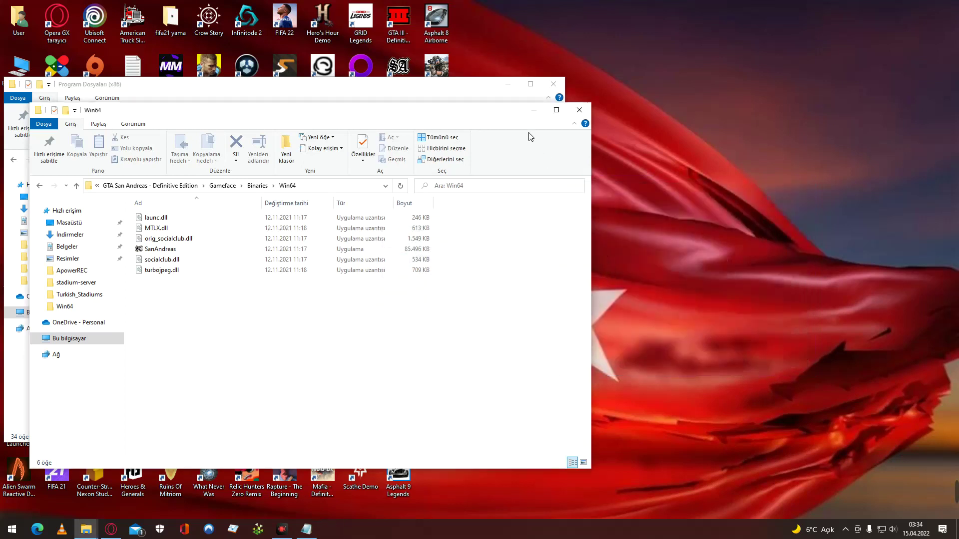
Go up to Program Dosyaları (x86) and open the GTA San Andreas - Definitive Edition folder.
click(77, 187)
click(77, 188)
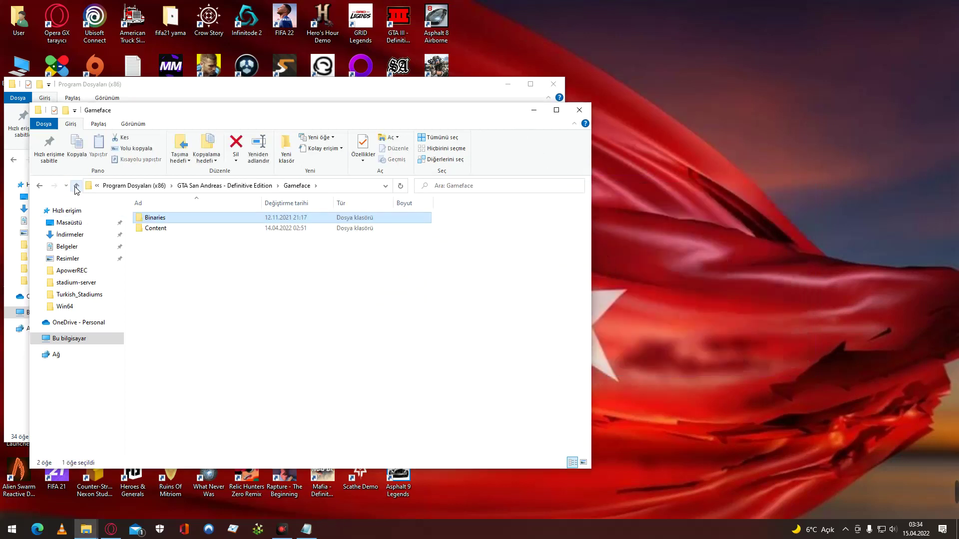
click(76, 188)
click(76, 188)
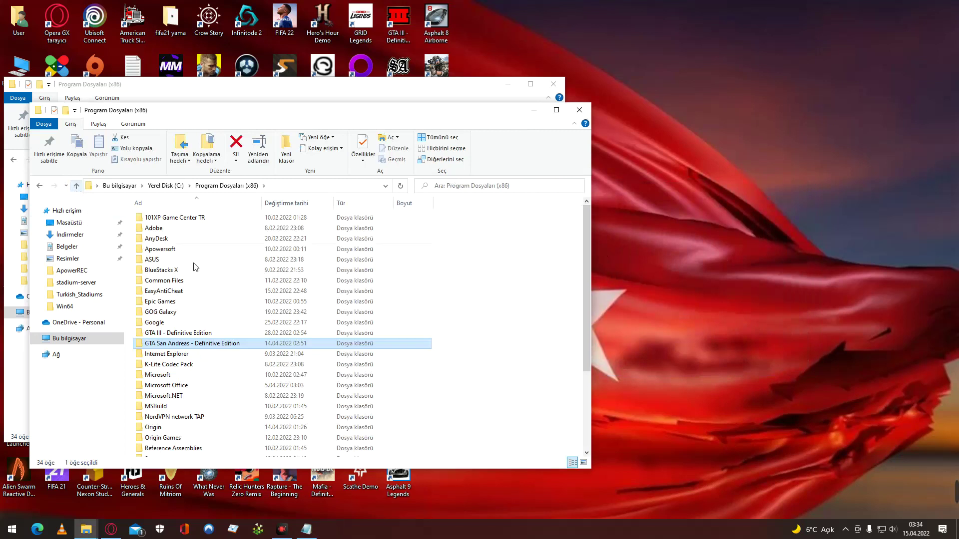
mouse_move(247, 350)
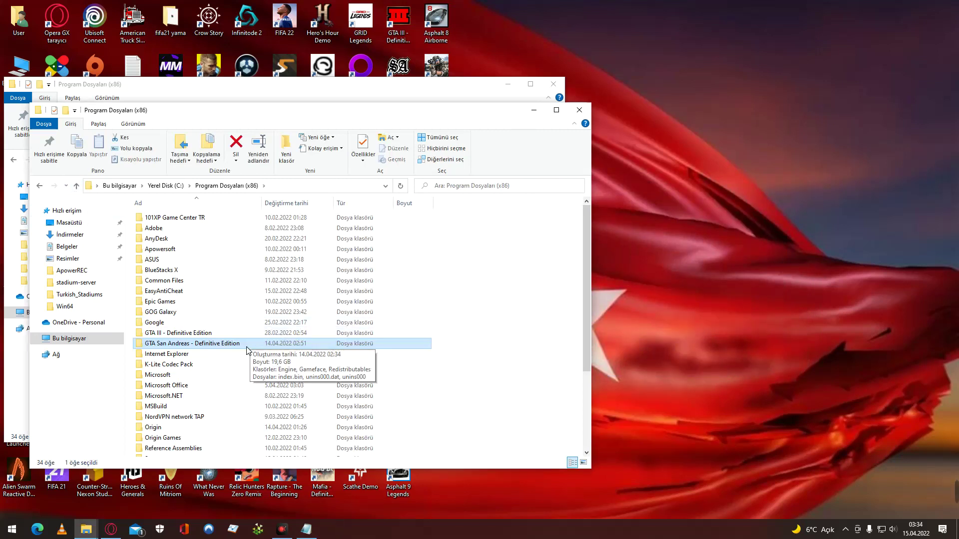
double_click(247, 347)
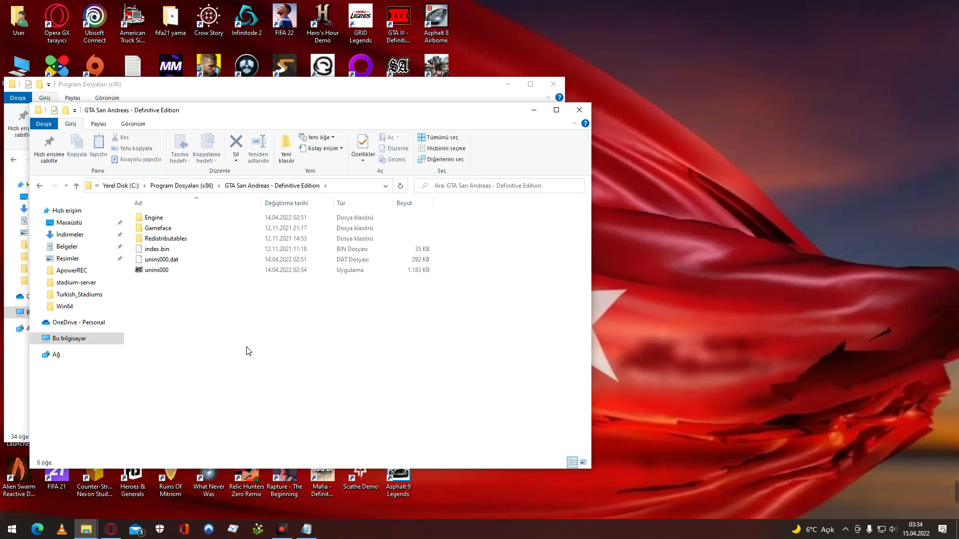
Open Gameface, then Binaries, then Win64.
double_click(180, 228)
double_click(180, 222)
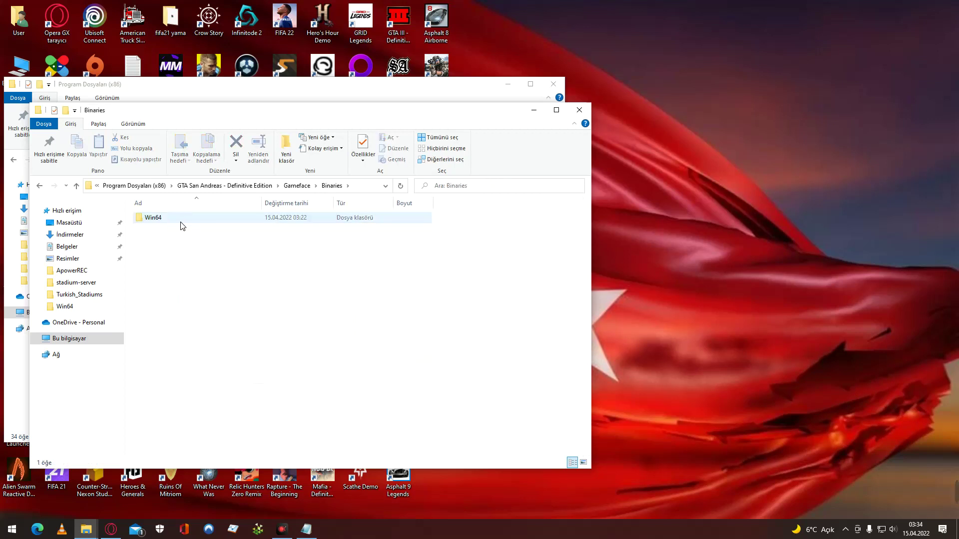
double_click(181, 224)
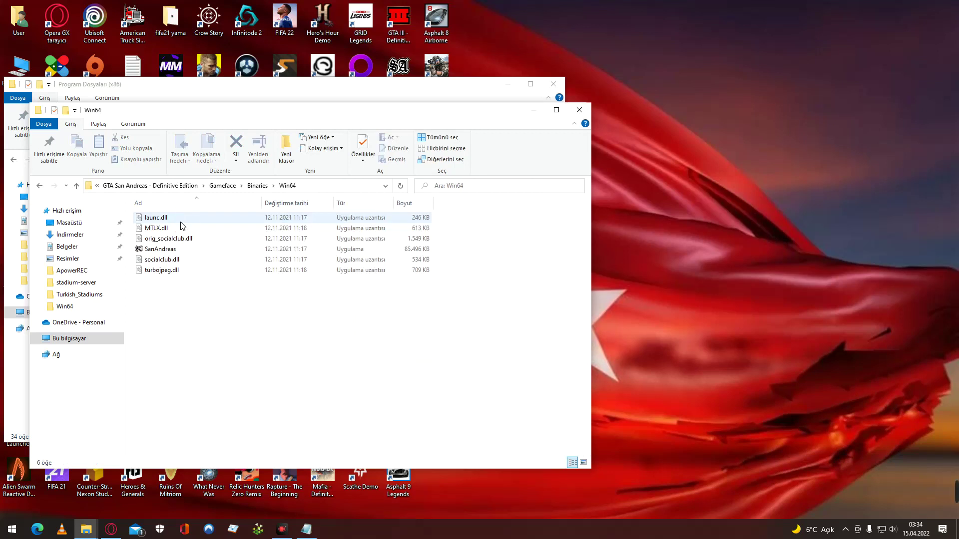
Move the Win64 window aside and minimize the Program Dosyaları (x86) window.
mouse_move(199, 251)
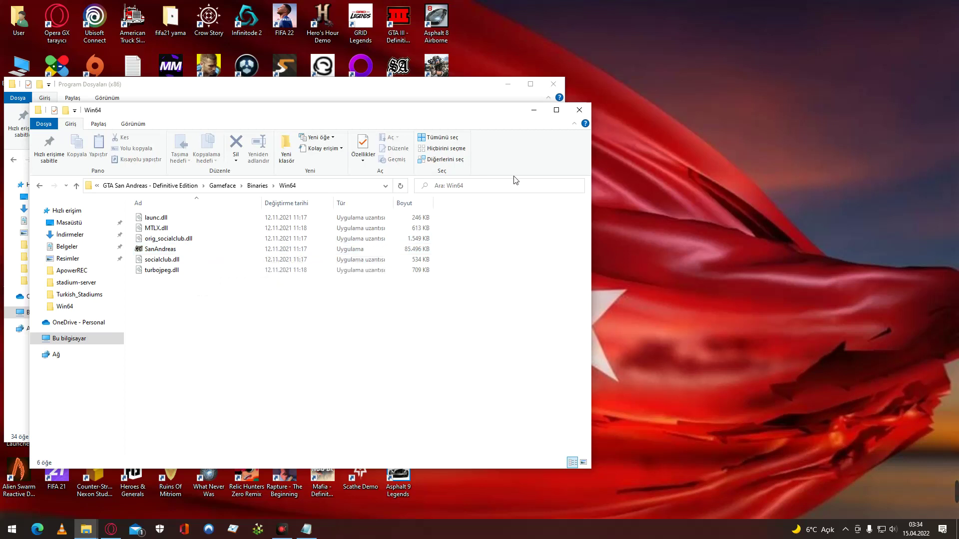
drag(504, 110, 698, 143)
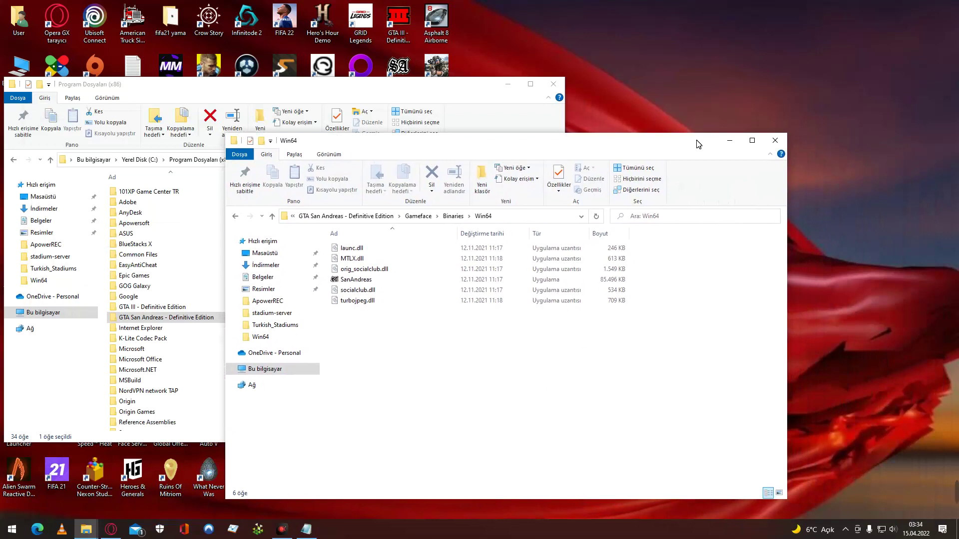
click(505, 85)
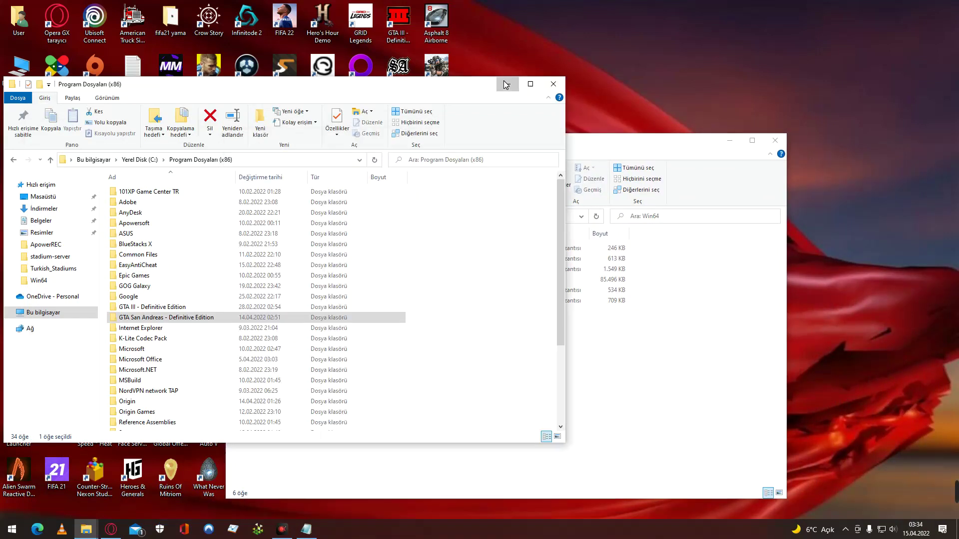
click(505, 85)
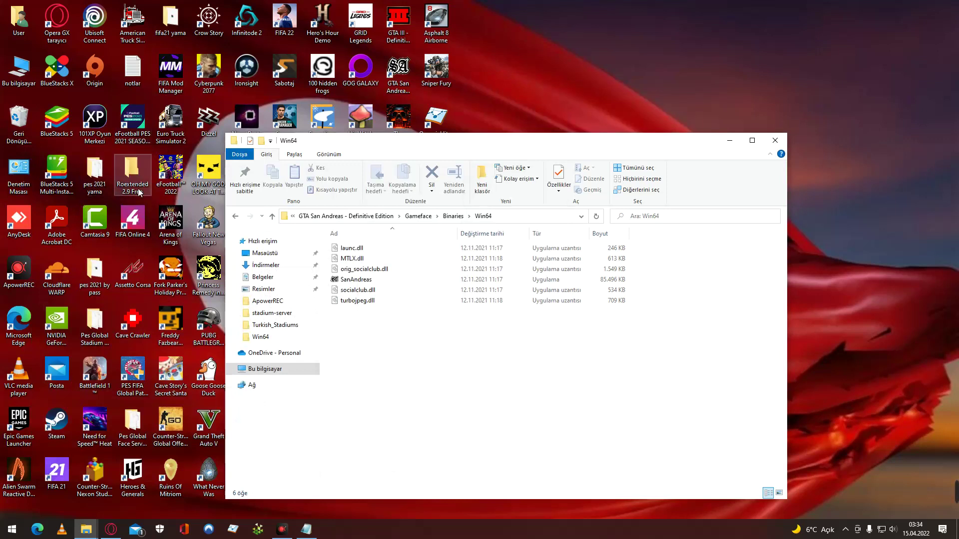
Browse to C:\Program Dosyaları (x86)\Steam\steamapps\common, check its games, then close the window.
click(730, 140)
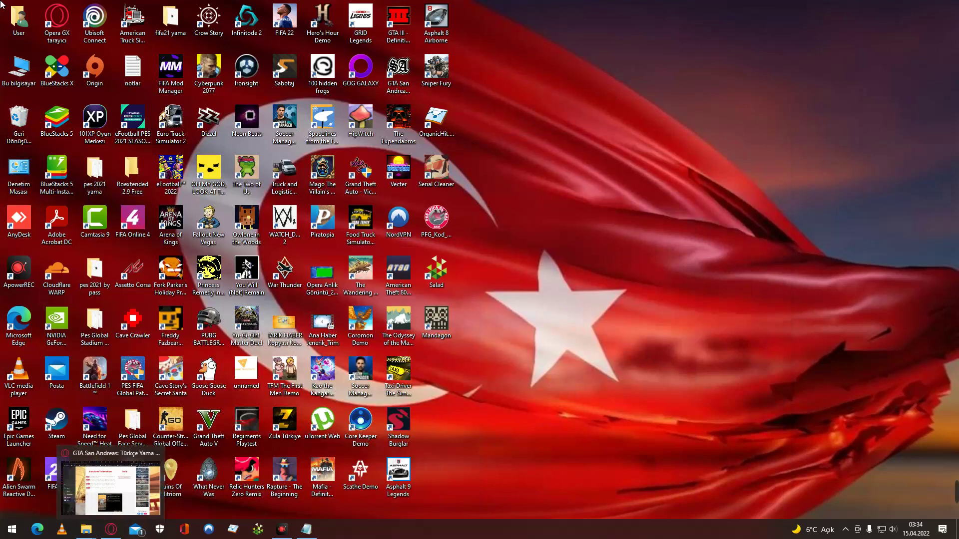
double_click(19, 68)
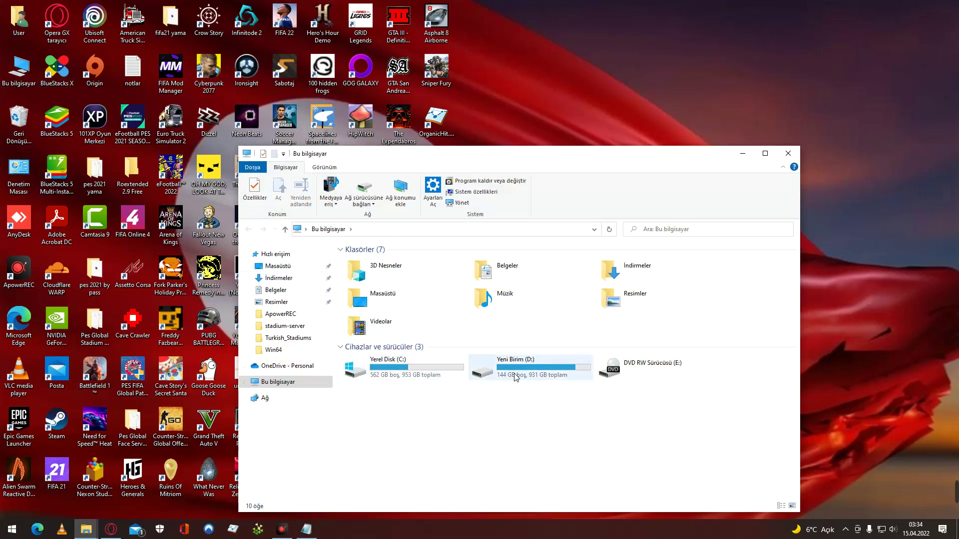
double_click(399, 380)
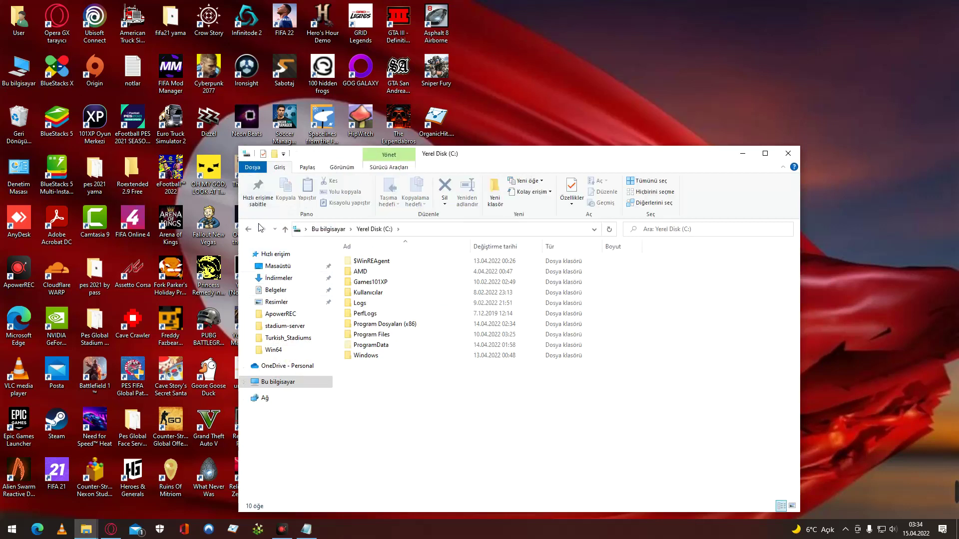
double_click(418, 324)
scroll(418, 322, down, 3)
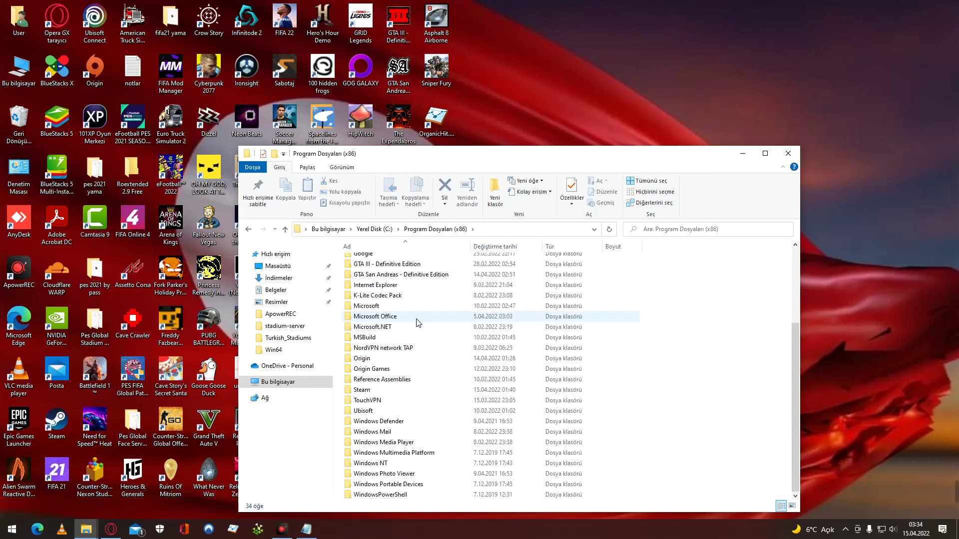
double_click(401, 392)
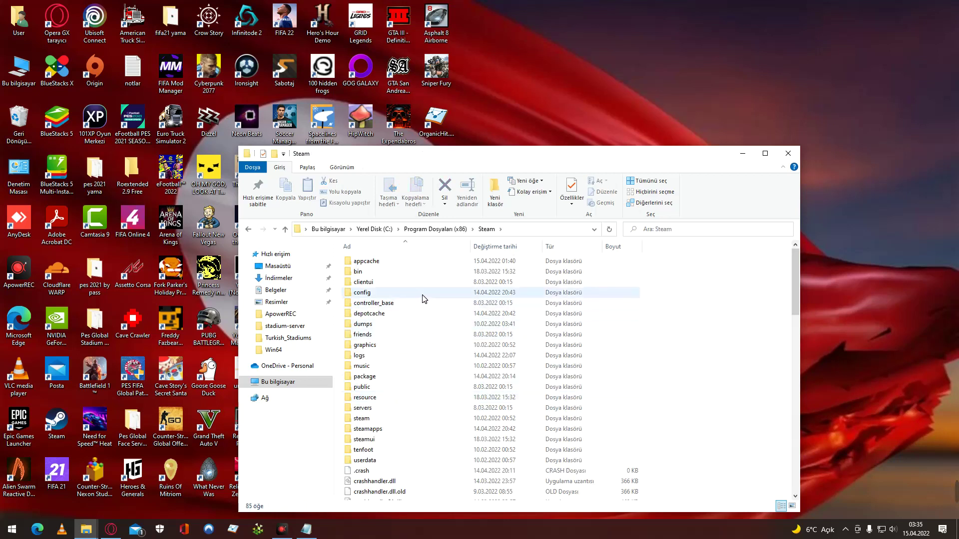
scroll(424, 298, down, 2)
double_click(403, 370)
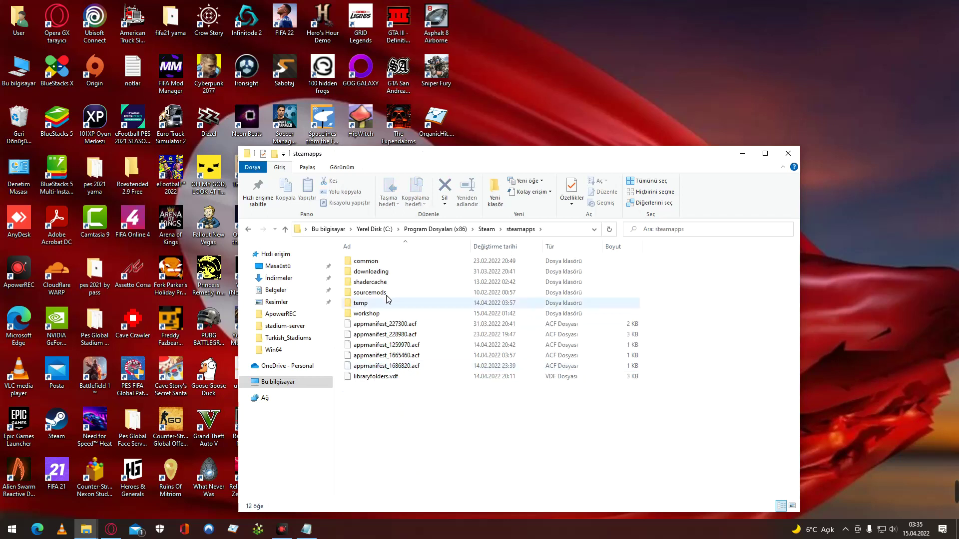
double_click(389, 261)
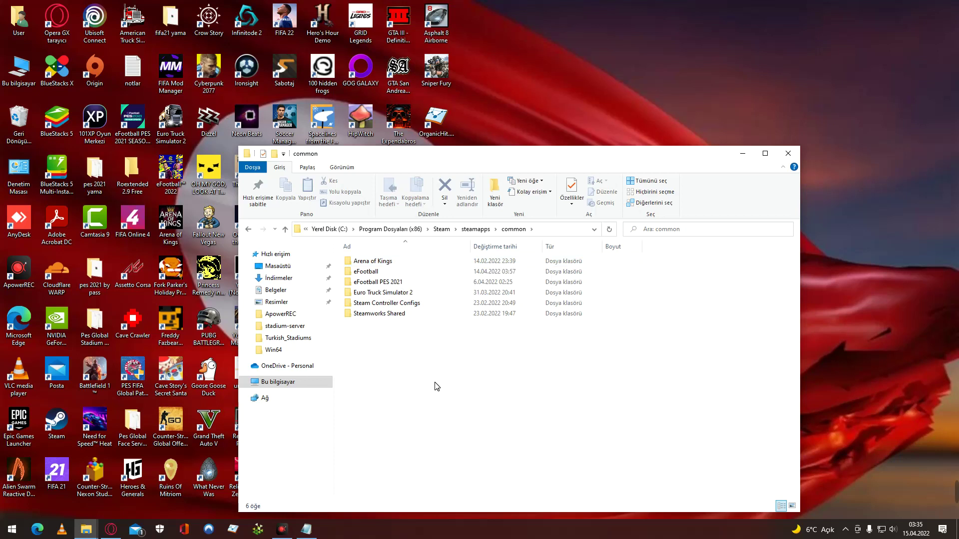
click(793, 155)
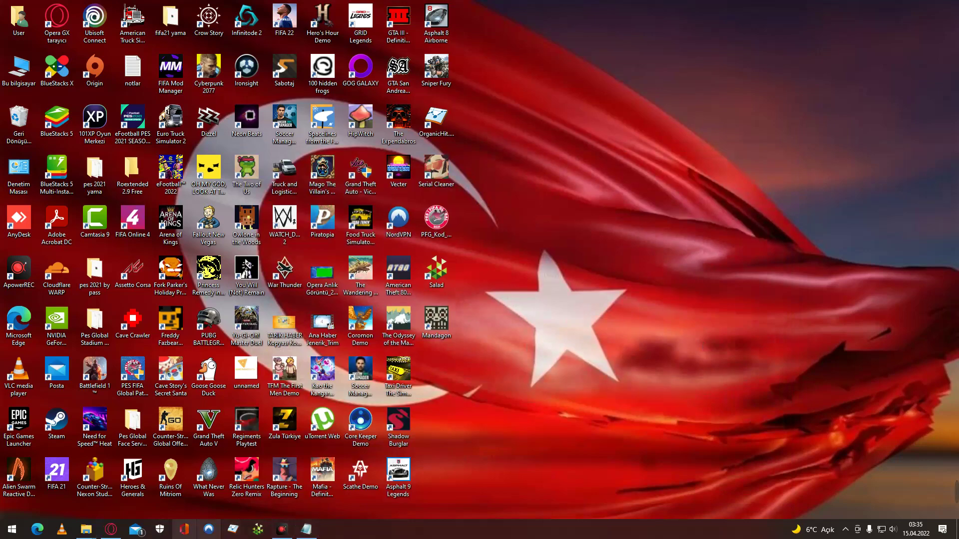
click(111, 530)
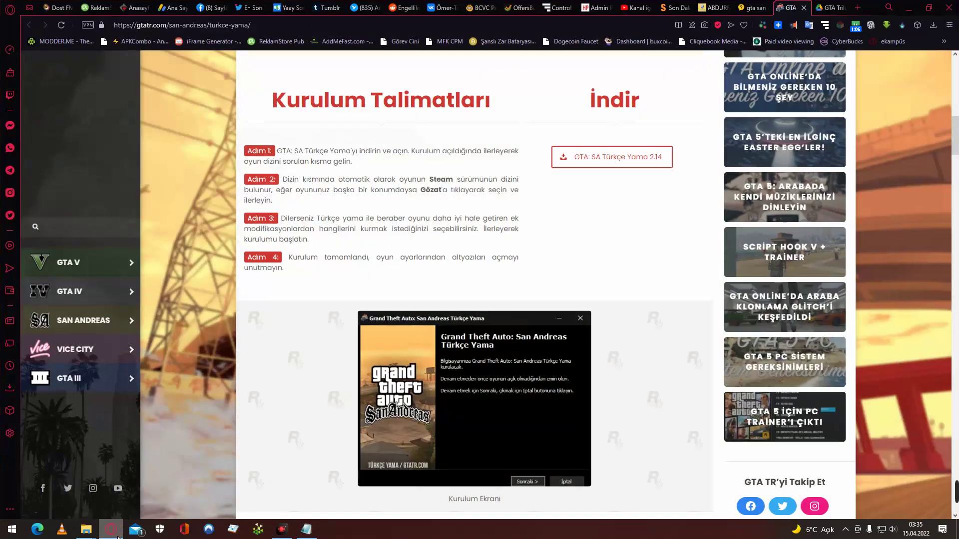
click(117, 535)
click(118, 536)
click(116, 536)
click(116, 536)
scroll(460, 371, down, 8)
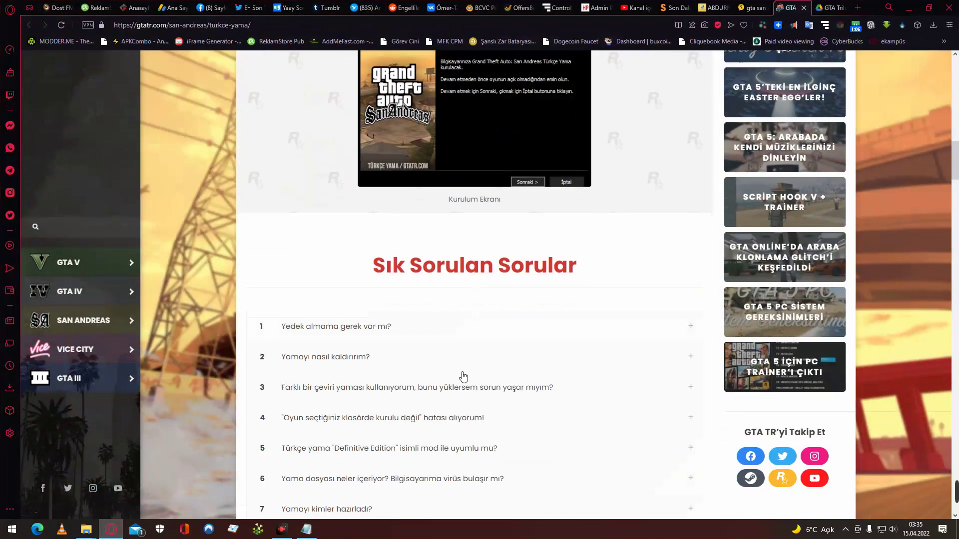
scroll(504, 268, up, 2)
scroll(519, 252, up, 2)
scroll(541, 240, down, 3)
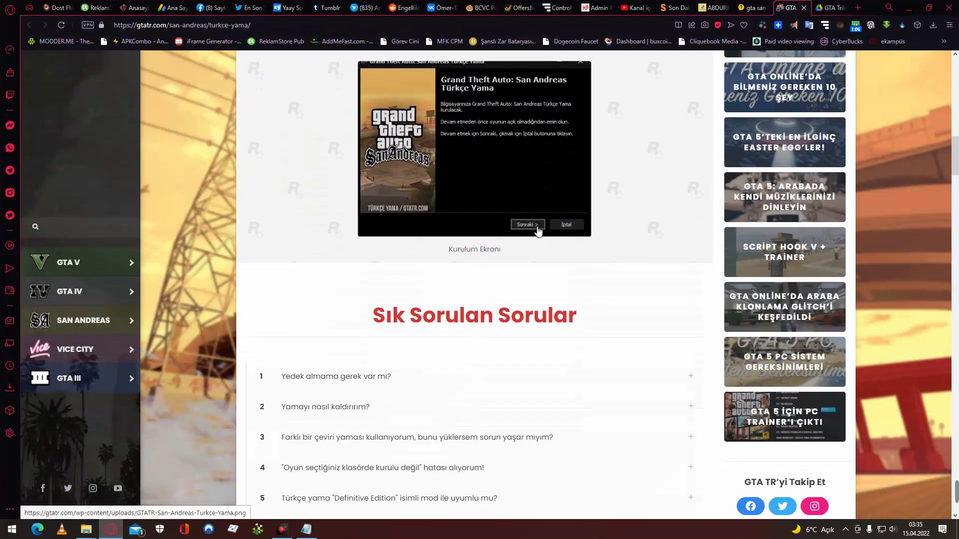
click(535, 228)
click(551, 359)
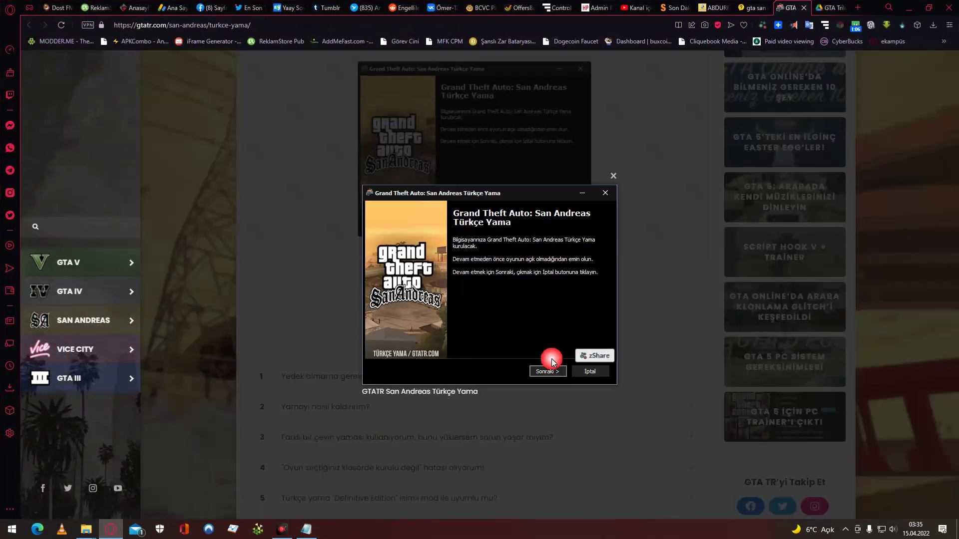
click(791, 64)
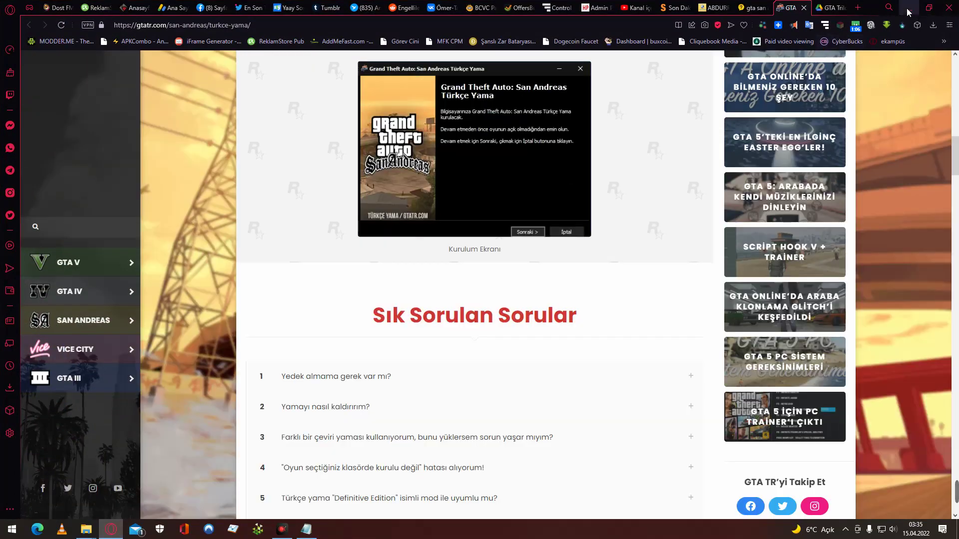
click(908, 8)
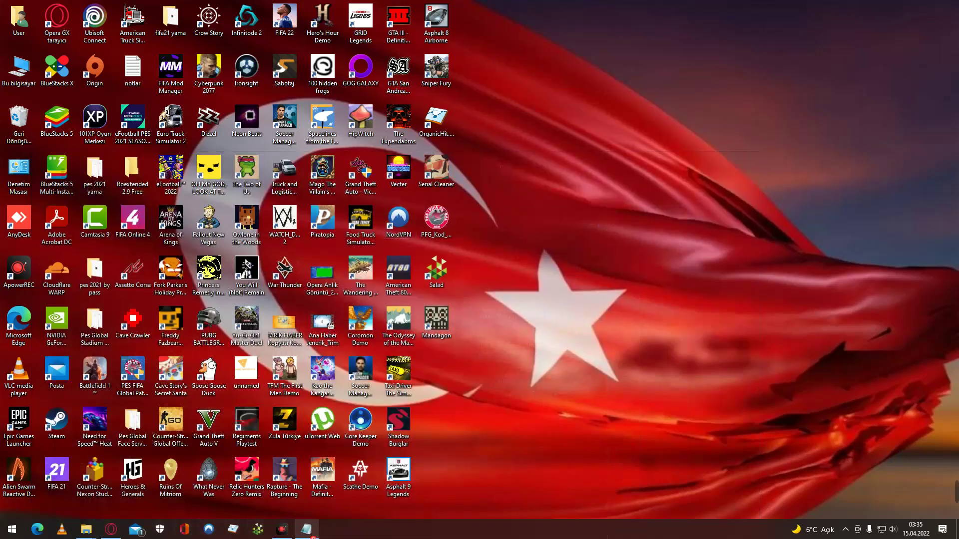
Close the Beni Oku notes and hide the Program Dosyaları (x86) window.
click(306, 529)
click(763, 46)
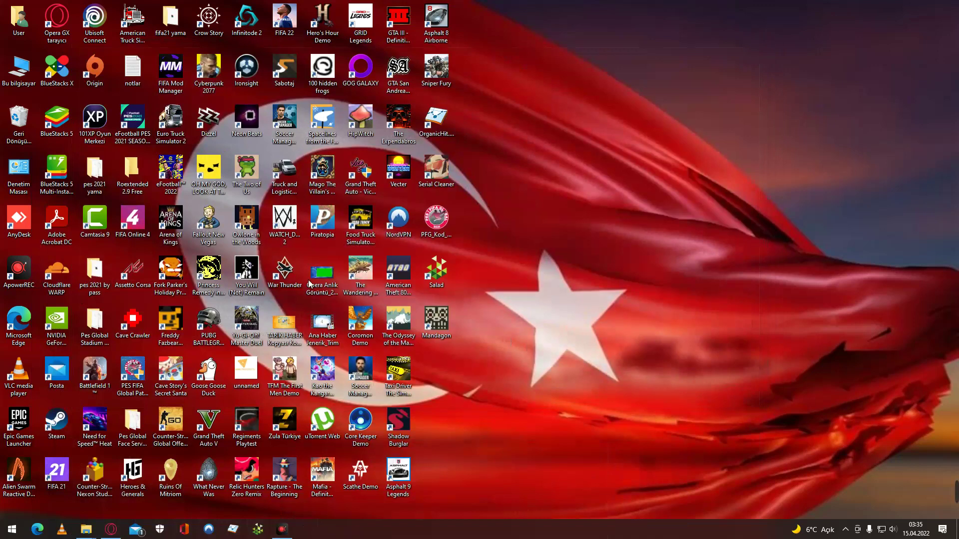
mouse_move(86, 528)
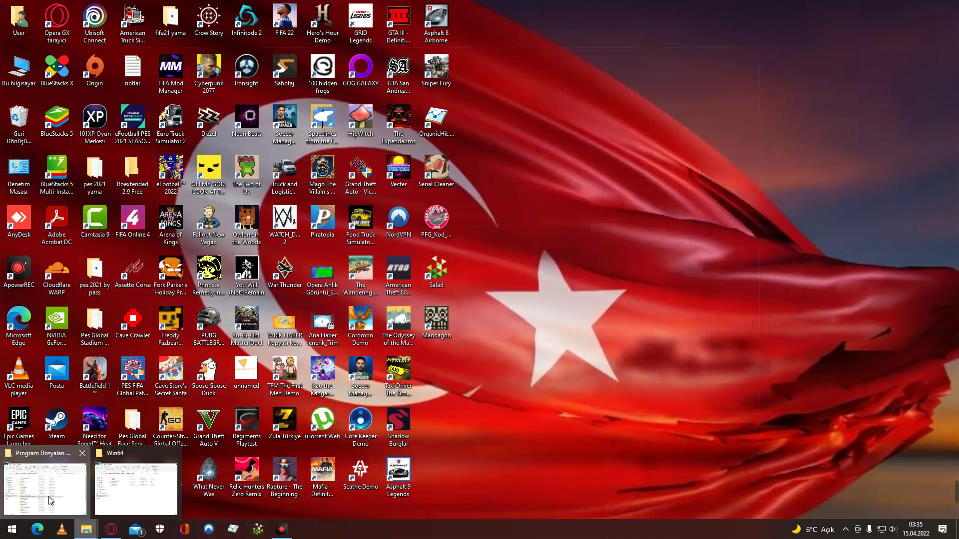
click(49, 497)
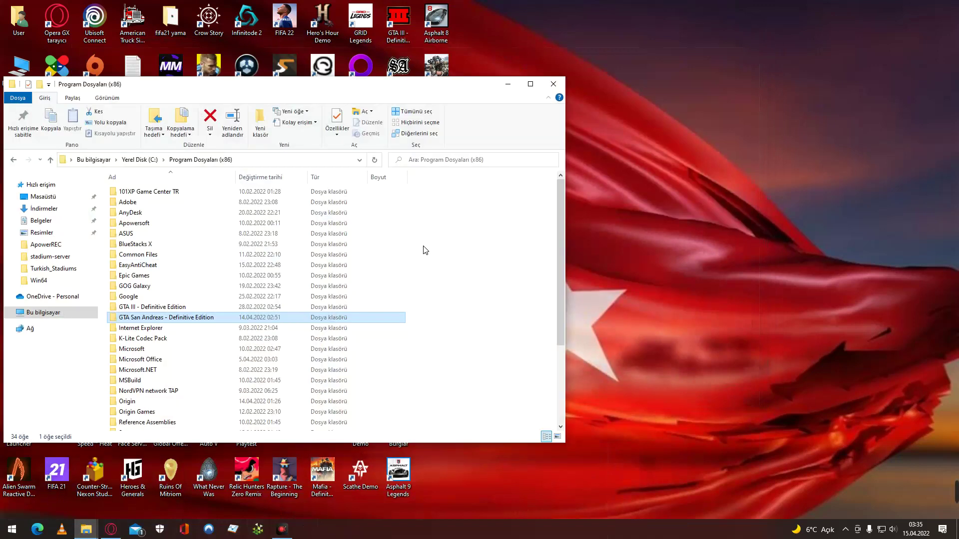
click(509, 84)
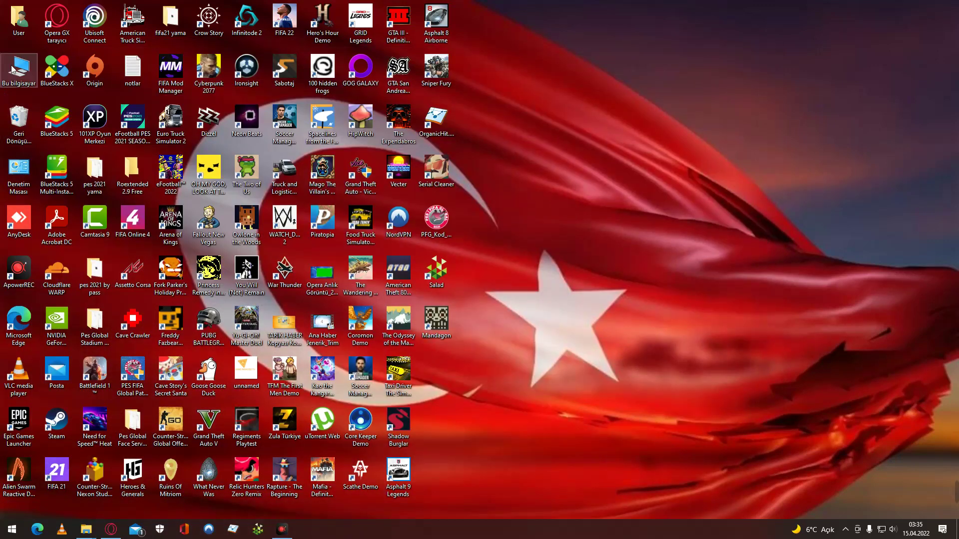
Run the Türkçe Yama setup from İndirmeler, allowing it past the security warning.
double_click(14, 69)
click(293, 132)
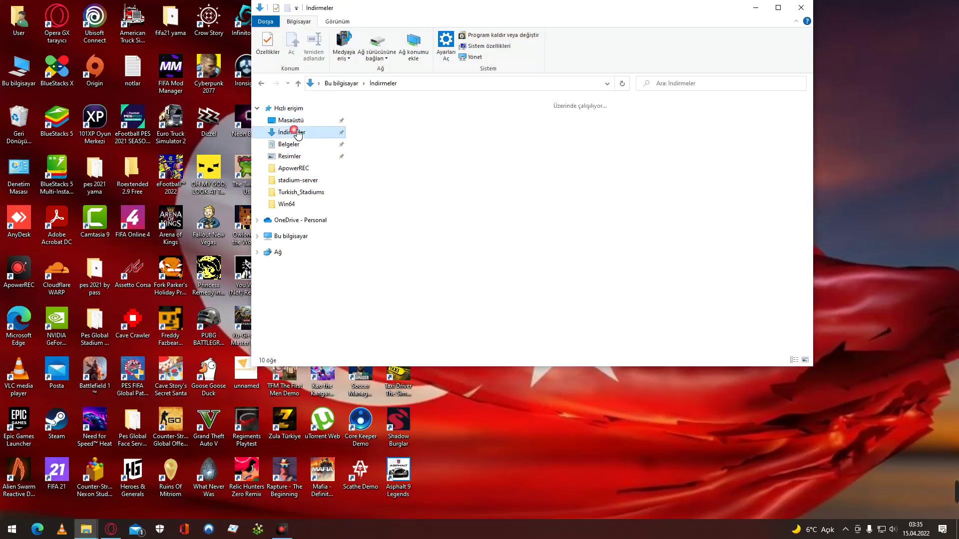
double_click(386, 149)
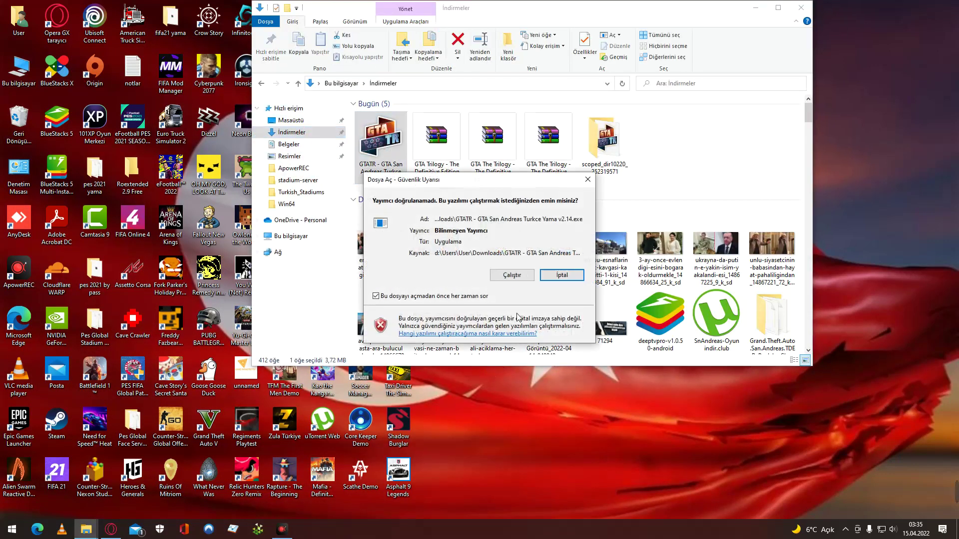
click(511, 275)
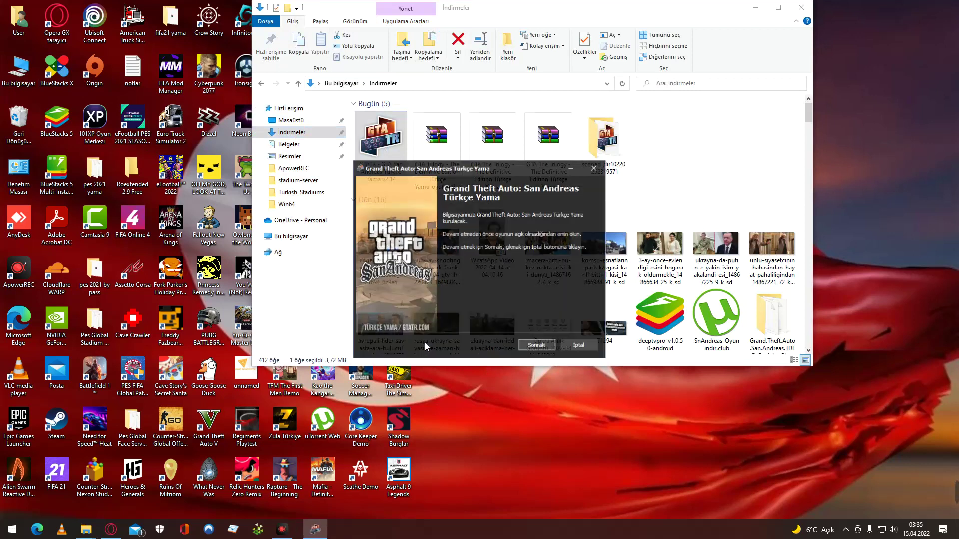
Advance through the welcome page and the Bilgiler disclaimer page.
click(536, 347)
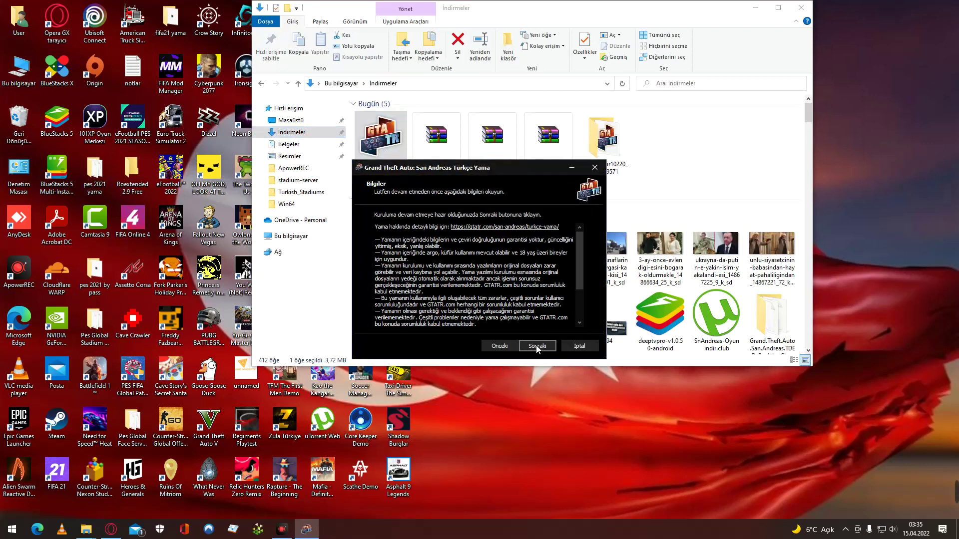
click(537, 346)
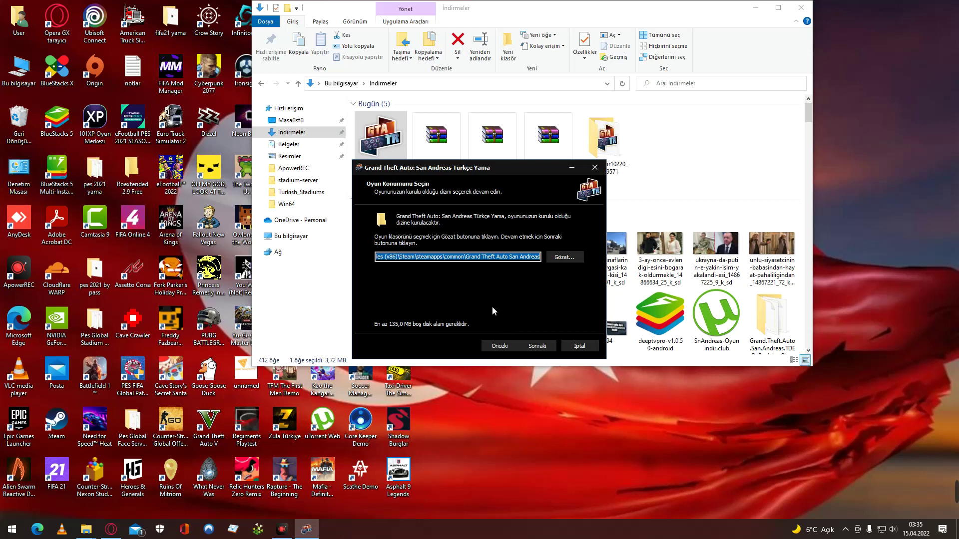
Try the preselected Steam game folder as the location and dismiss the wrong-folder warning.
click(564, 256)
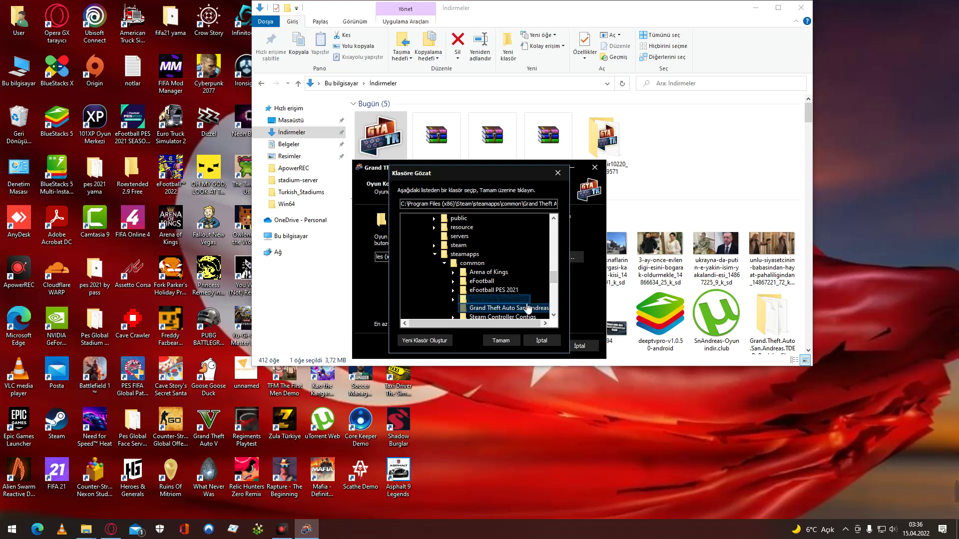
scroll(527, 312, down, 2)
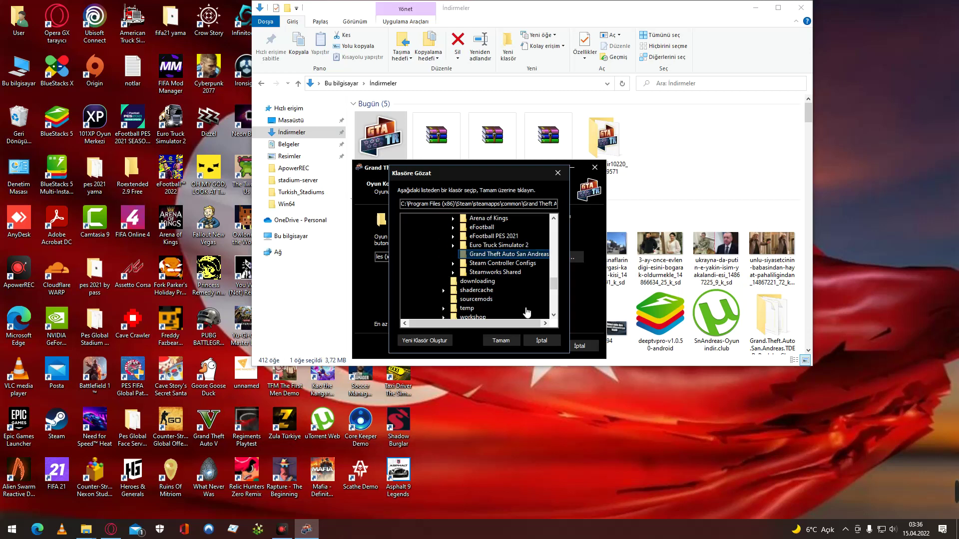
scroll(527, 312, down, 2)
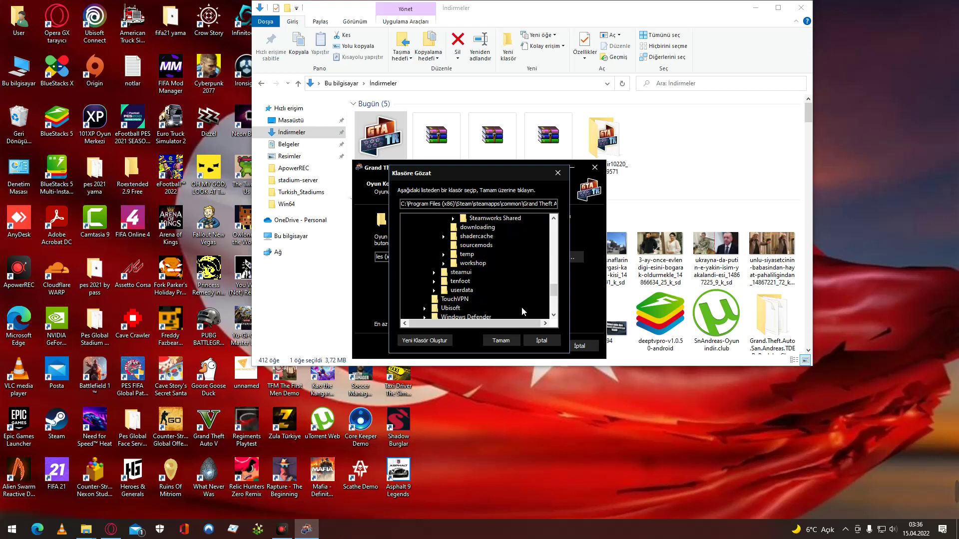
scroll(523, 311, down, 5)
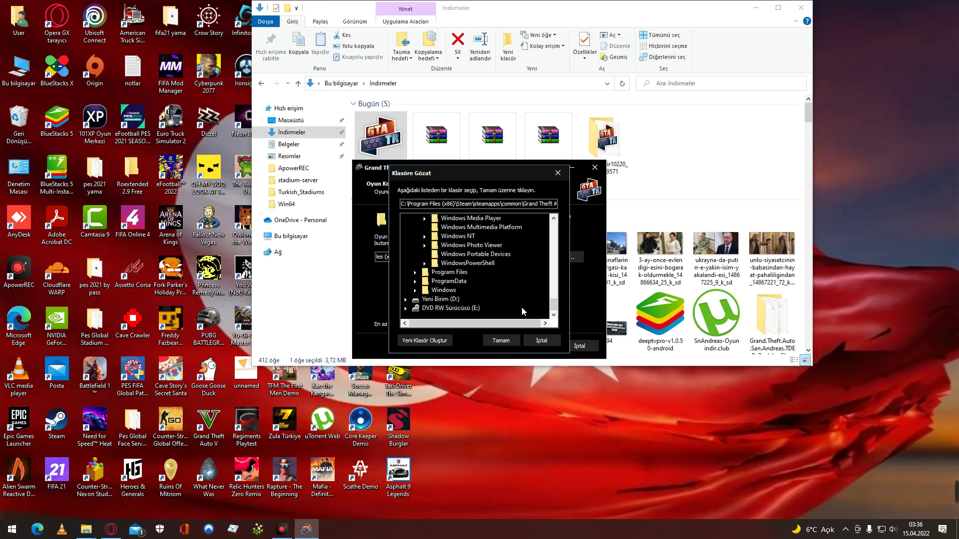
scroll(521, 307, up, 10)
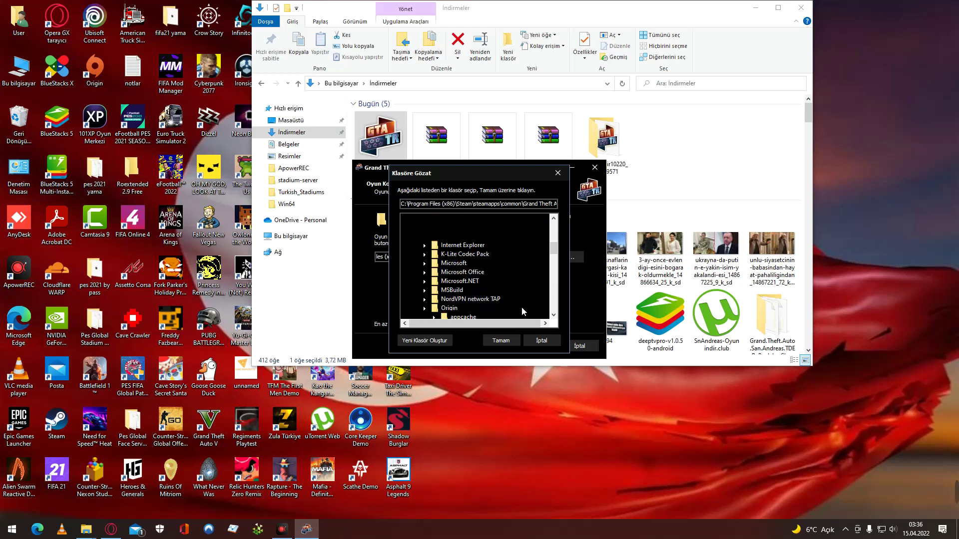
scroll(521, 307, up, 1)
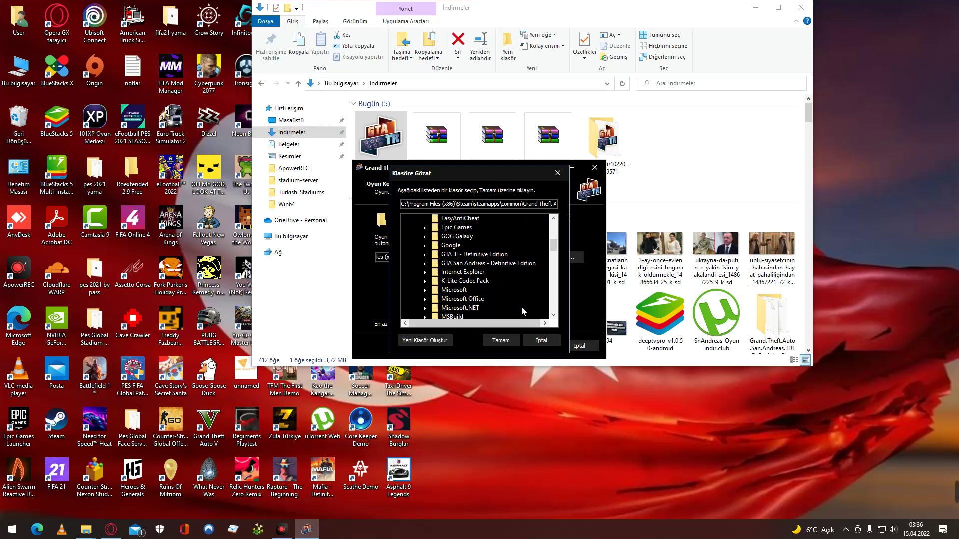
scroll(521, 307, up, 1)
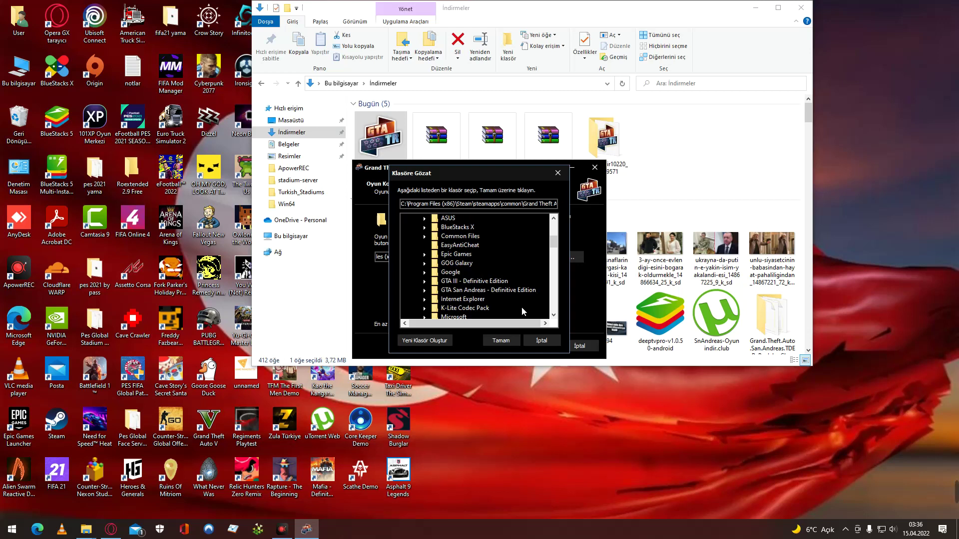
click(500, 340)
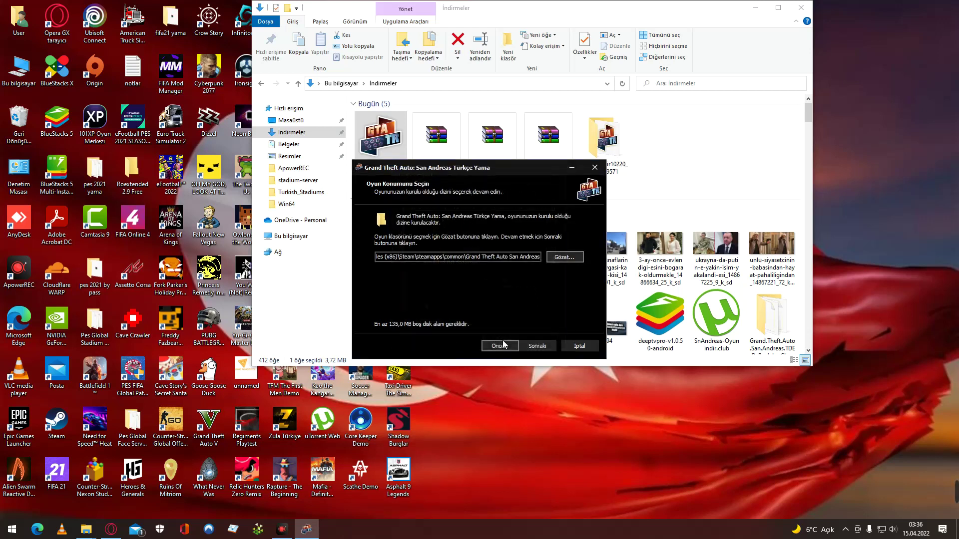
click(539, 351)
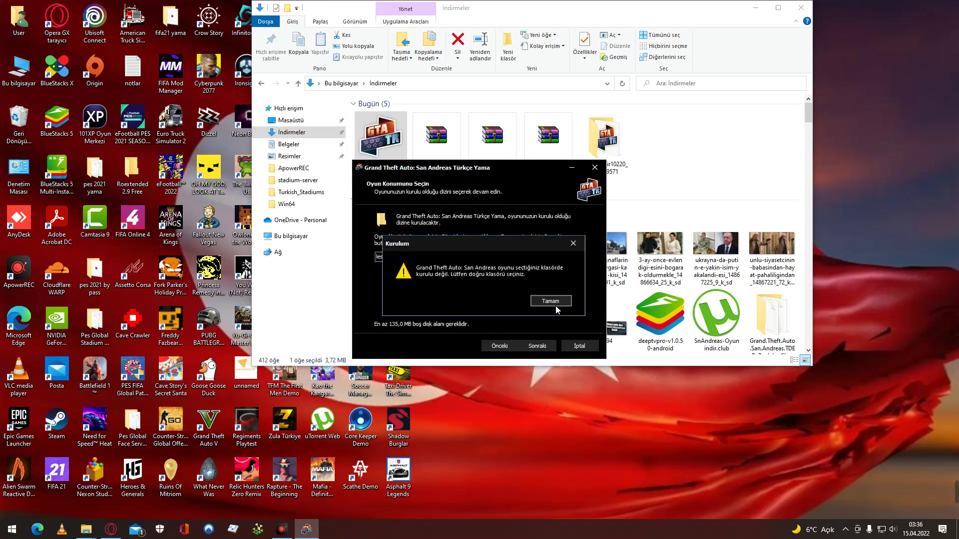
click(555, 295)
Try the GTA San Andreas - Definitive Edition folder instead and dismiss the game-not-found warning.
click(563, 258)
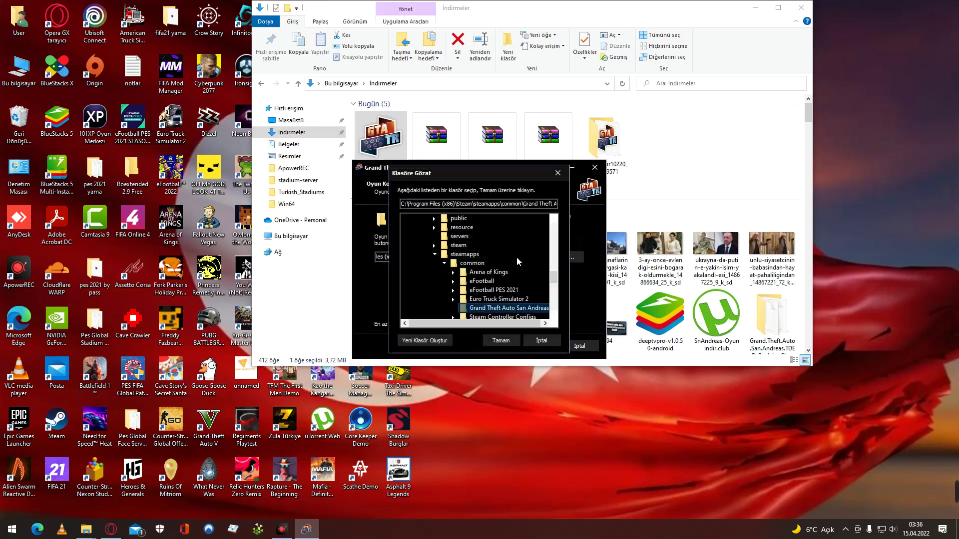
scroll(518, 272, up, 8)
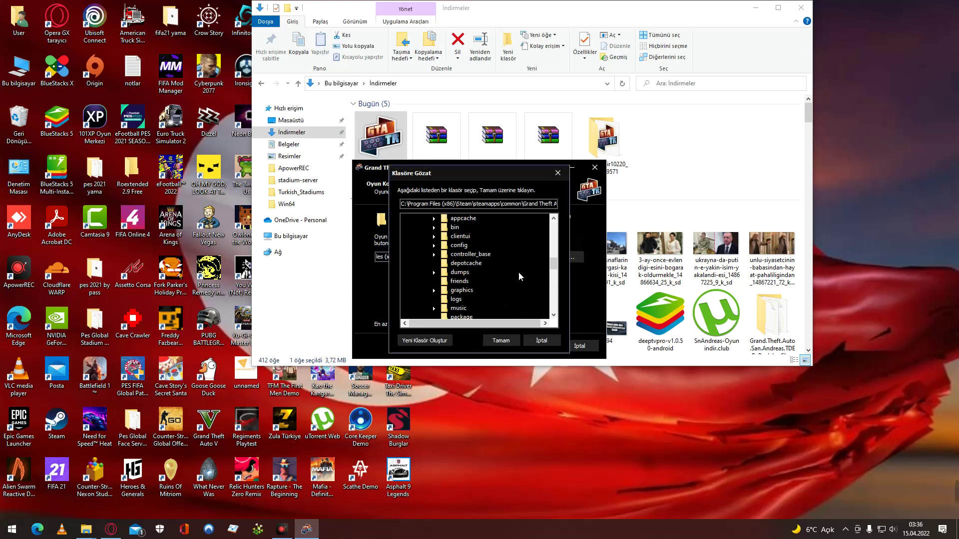
scroll(518, 272, up, 3)
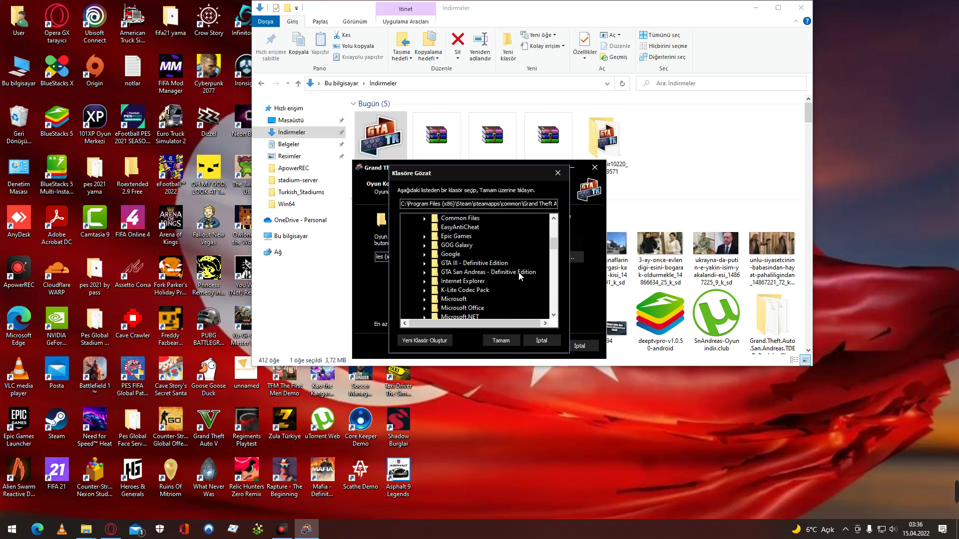
click(507, 273)
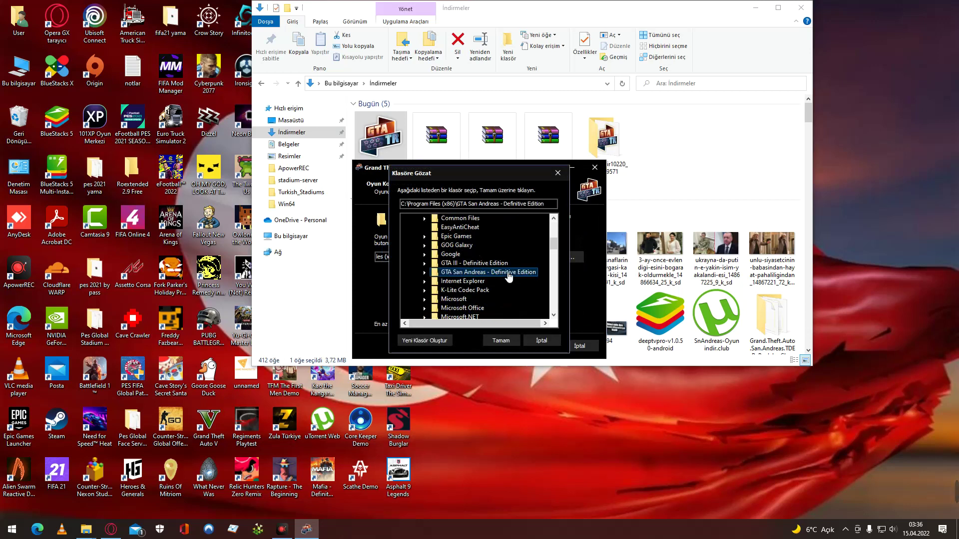
click(500, 343)
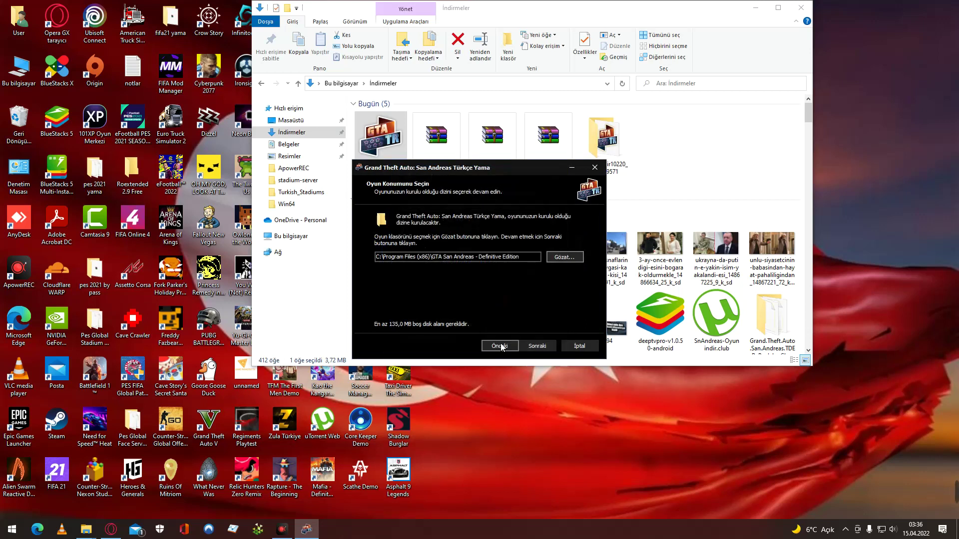
click(537, 346)
click(549, 302)
Try Definitive Edition\Gameface\Binaries\Win64, dismiss the repeated warning, and minimize the Downloads window.
click(562, 256)
scroll(500, 284, down, 1)
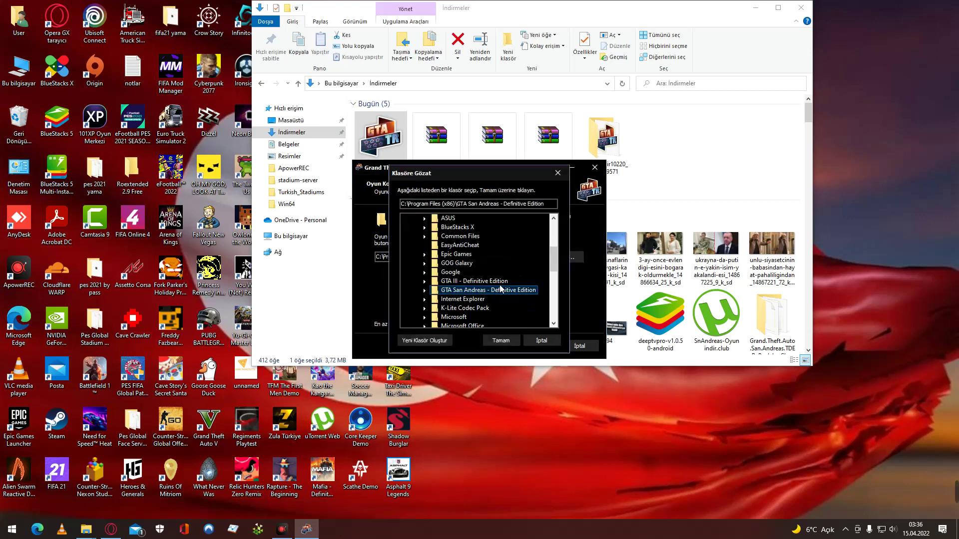
double_click(504, 294)
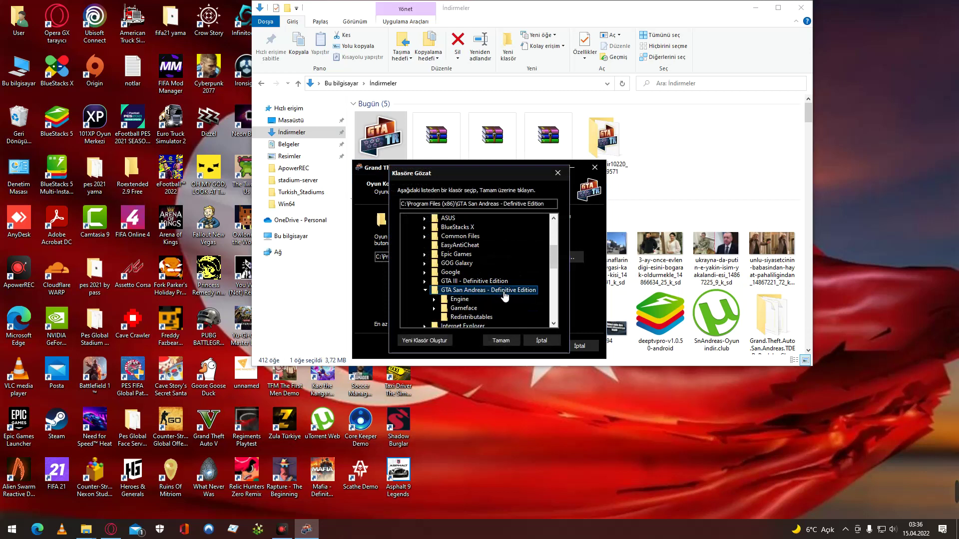
click(481, 309)
double_click(480, 310)
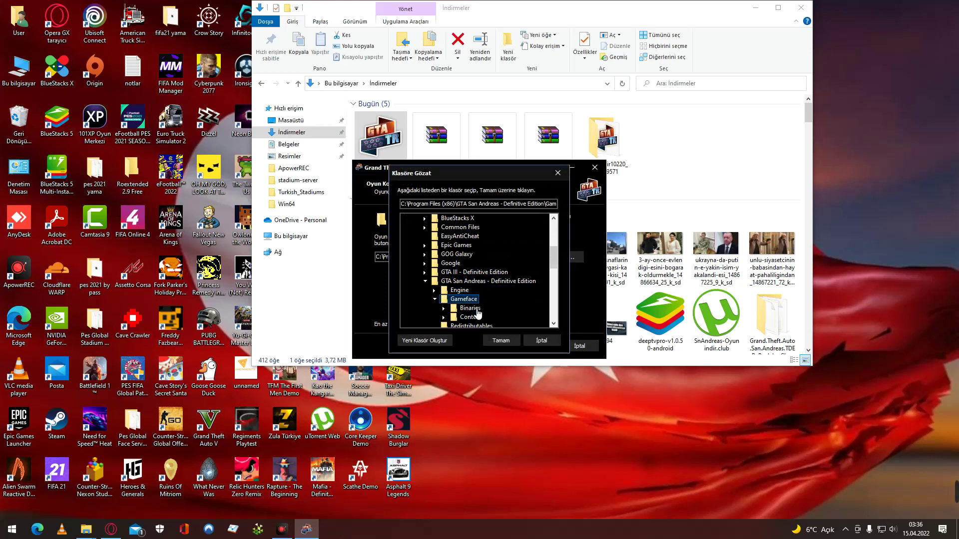
click(489, 309)
double_click(488, 309)
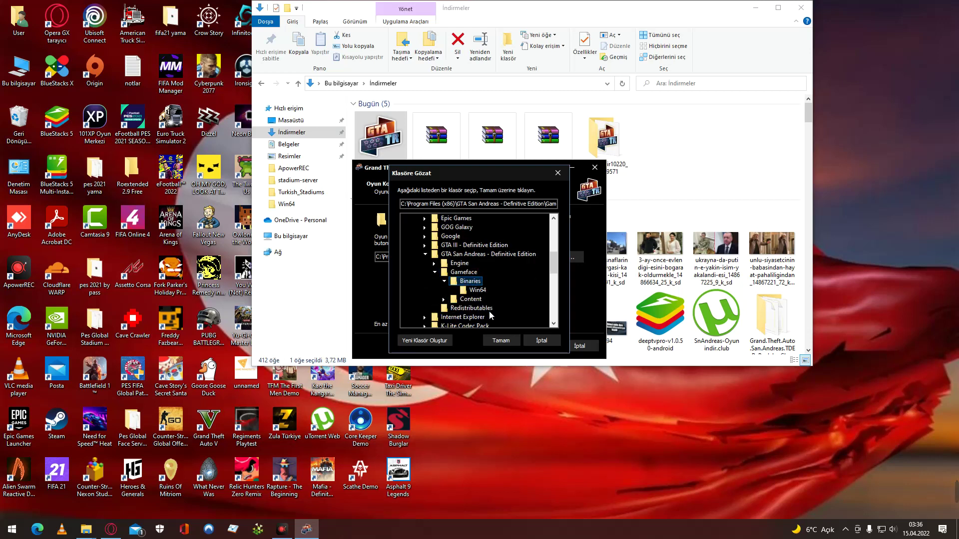
click(480, 299)
click(477, 292)
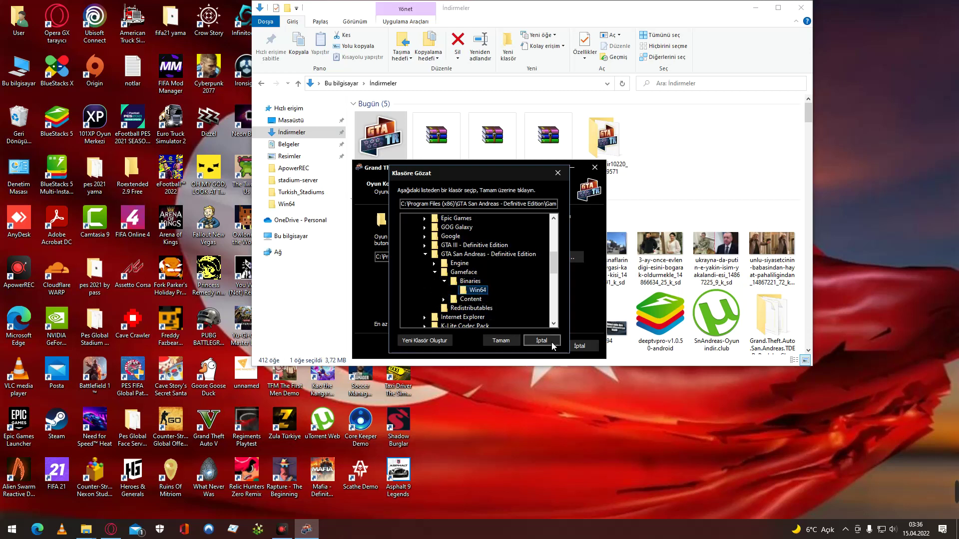
click(508, 342)
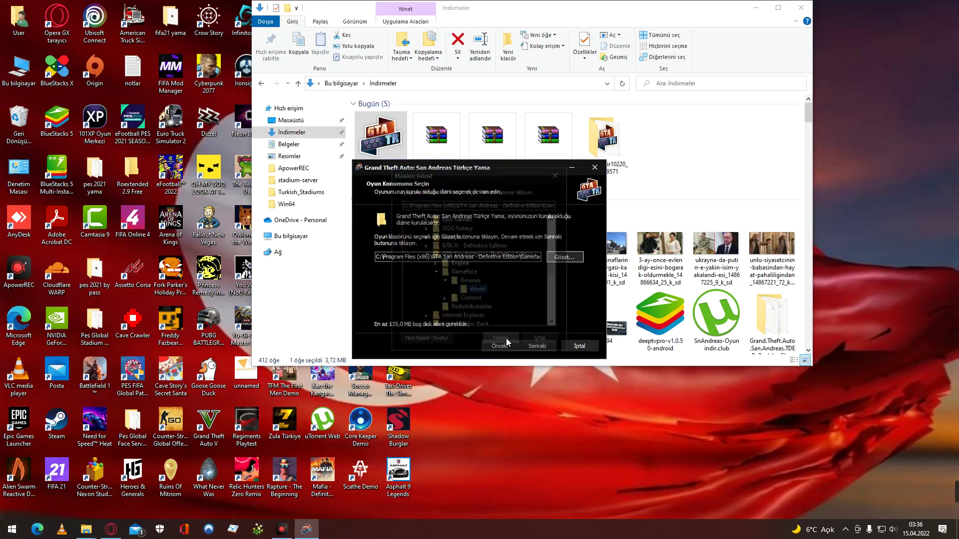
click(537, 346)
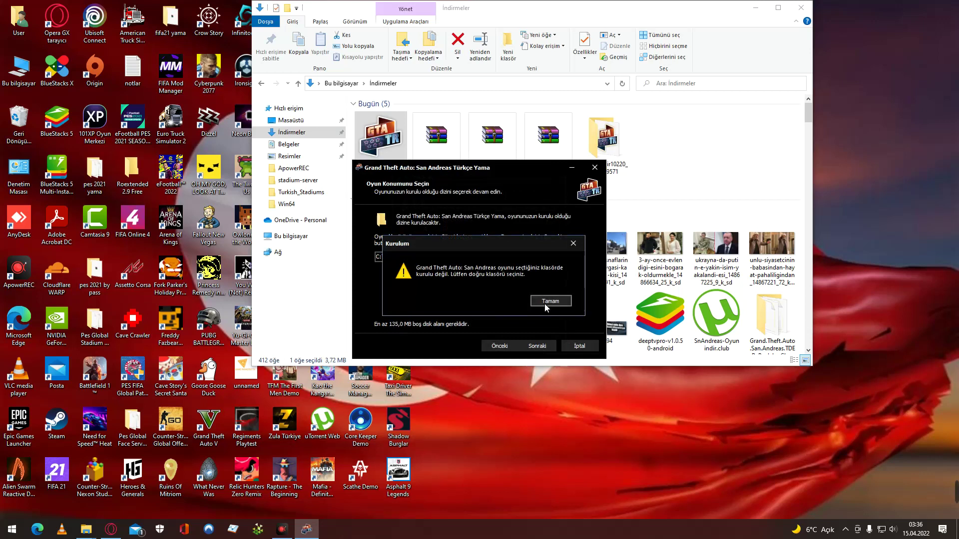
click(544, 304)
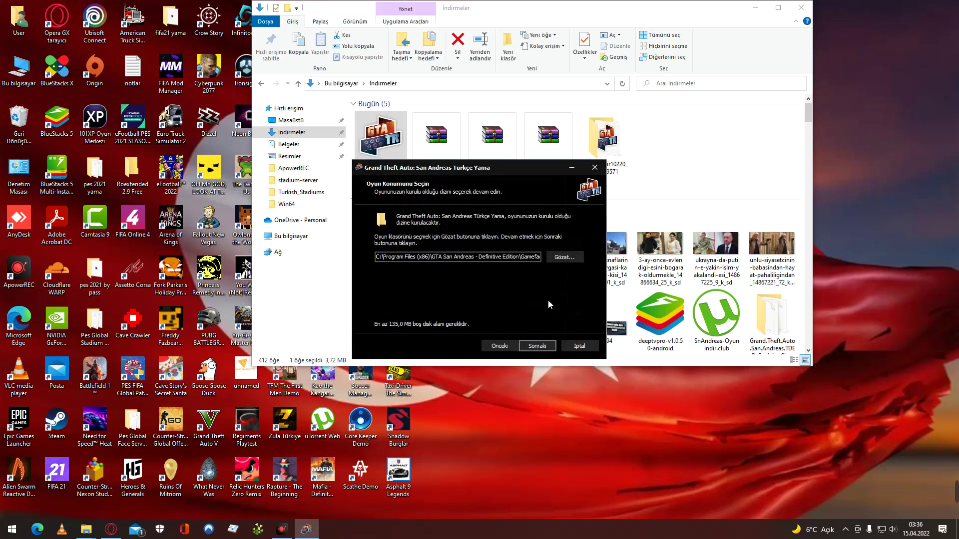
click(756, 8)
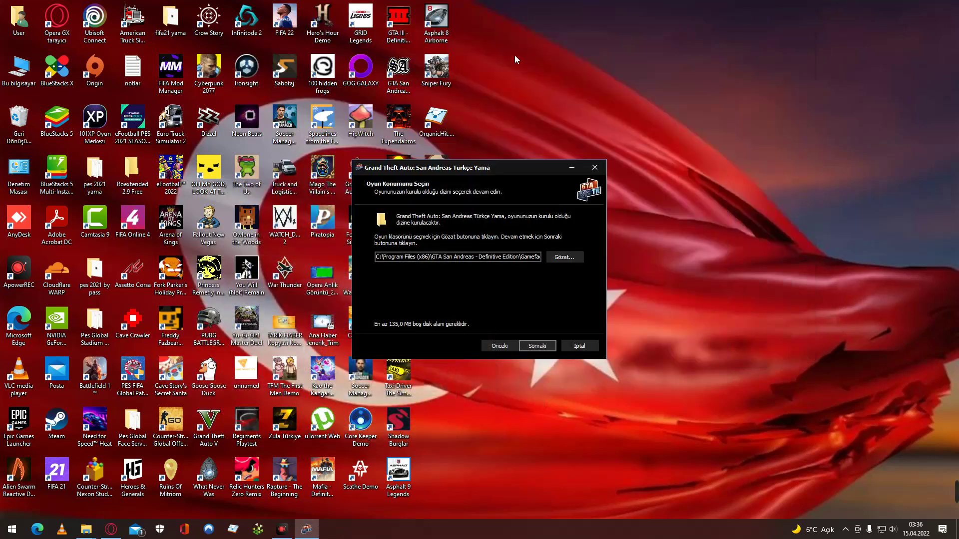
Open the San Andreas shortcut's location, climb to the Definitive Edition root, then minimize Explorer.
right_click(393, 54)
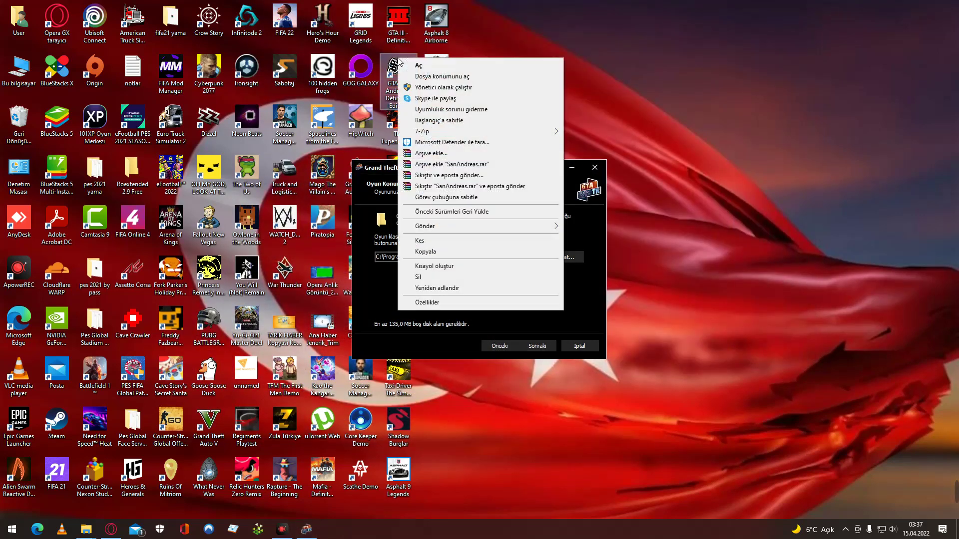
click(444, 78)
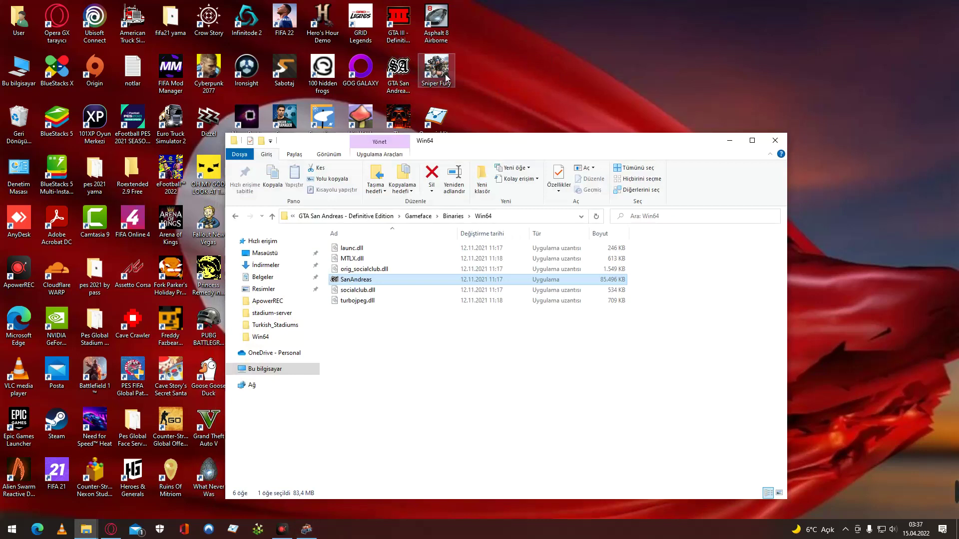
click(481, 216)
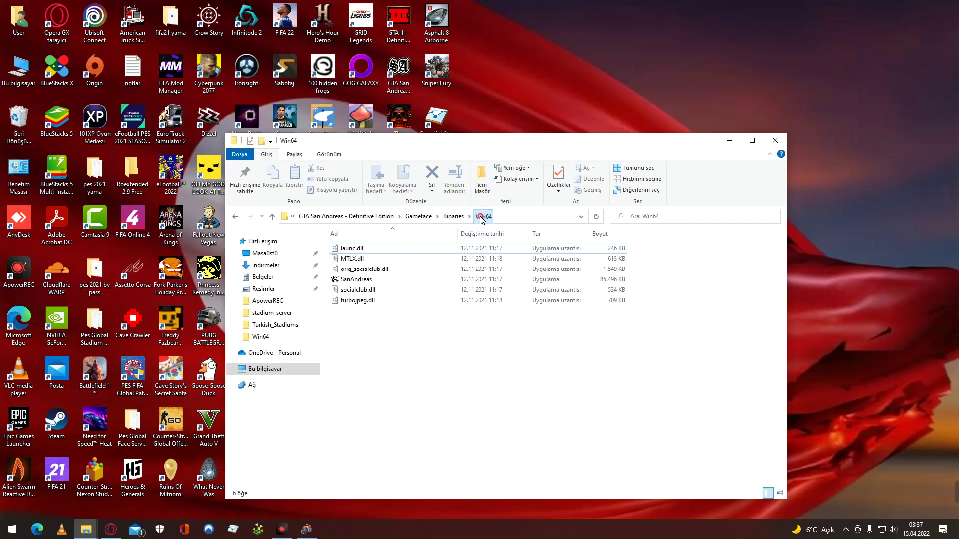
click(479, 217)
click(451, 219)
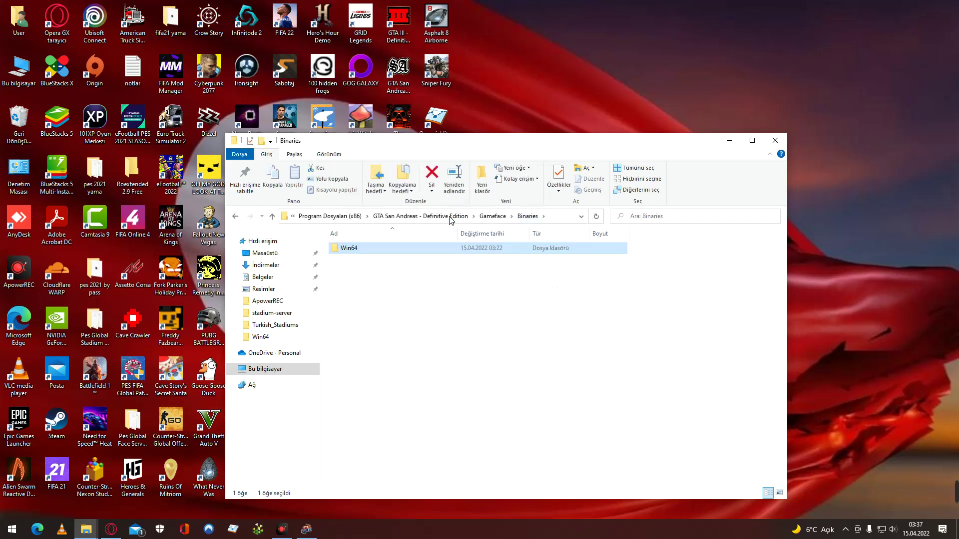
click(416, 219)
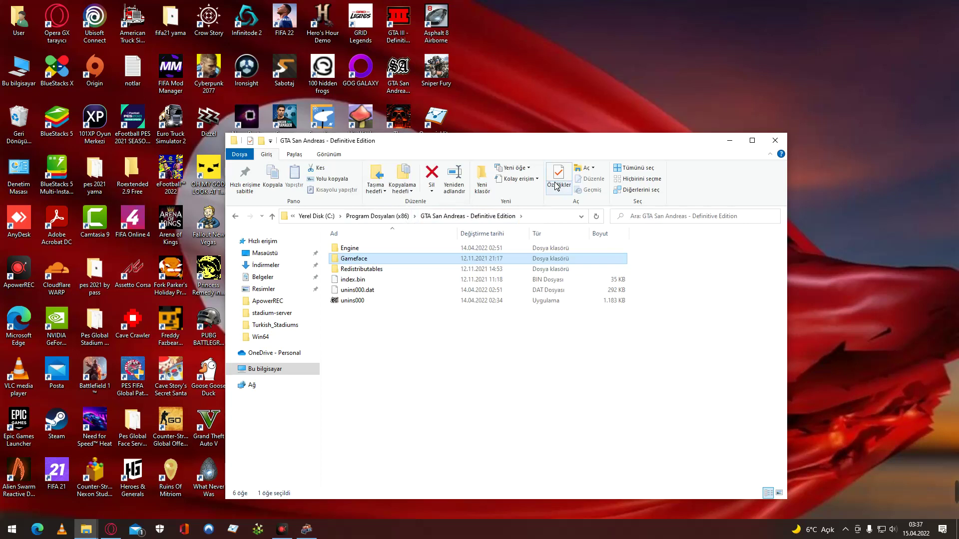
click(730, 140)
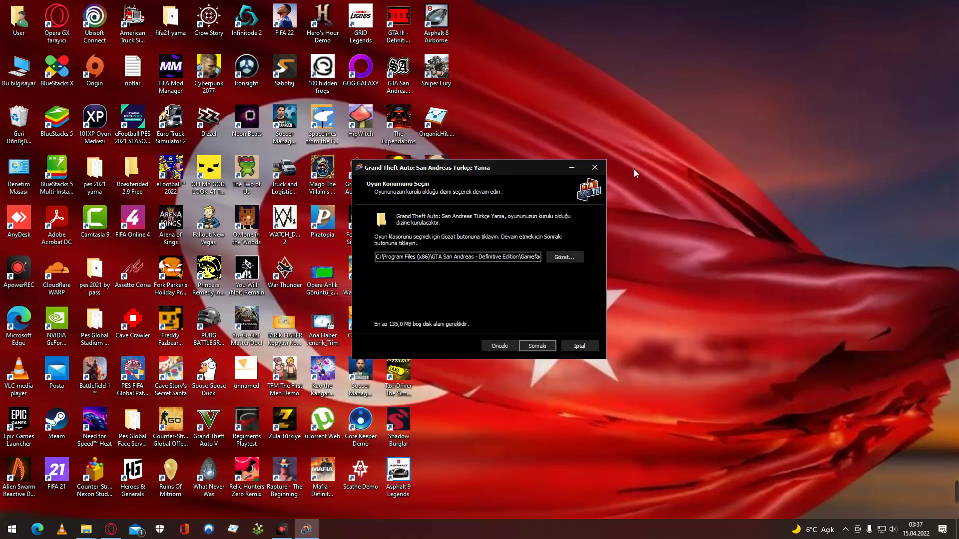
Try Gameface as the game location and dismiss the wrong-folder warning.
click(564, 256)
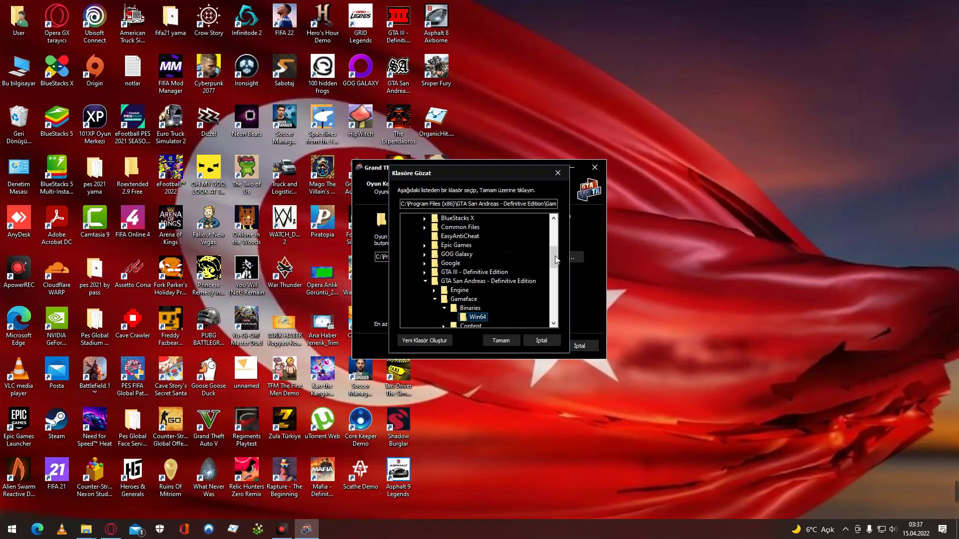
scroll(512, 275, down, 1)
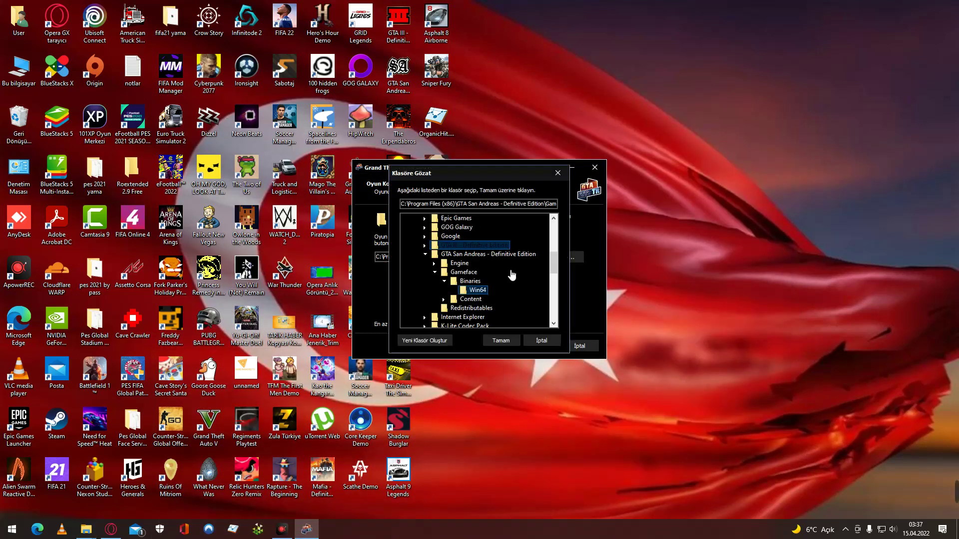
click(467, 272)
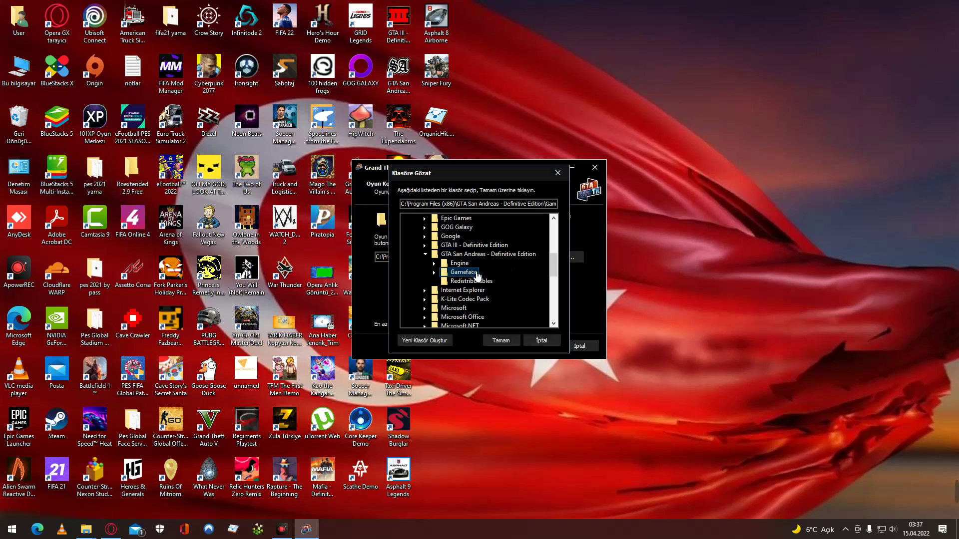
click(508, 343)
click(532, 344)
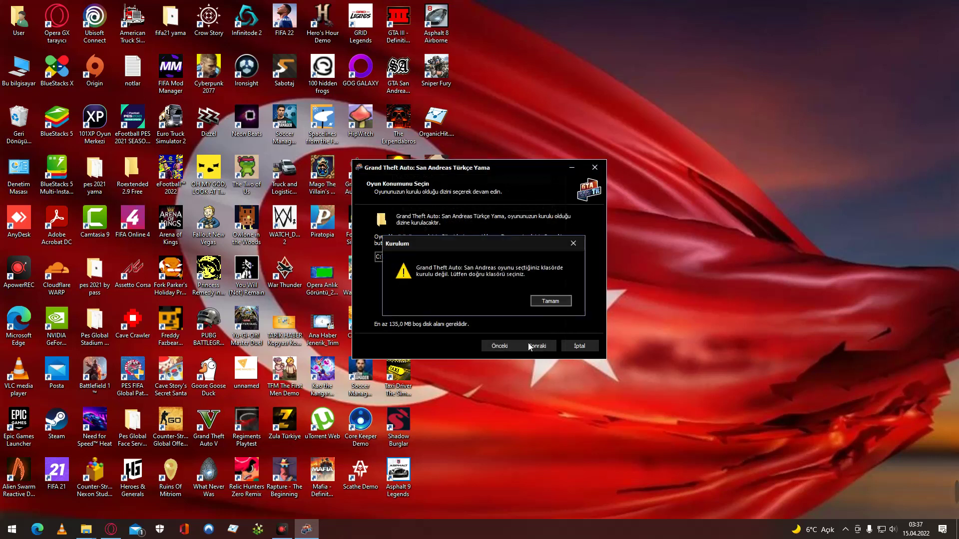
click(550, 300)
Reopen the folder chooser and expand Gameface > Binaries to select Win64.
click(564, 257)
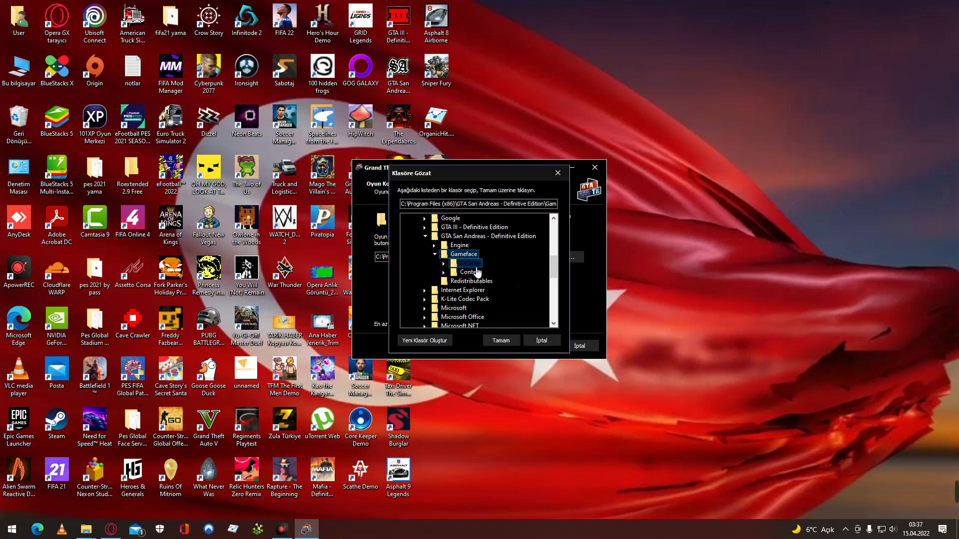
scroll(519, 284, down, 4)
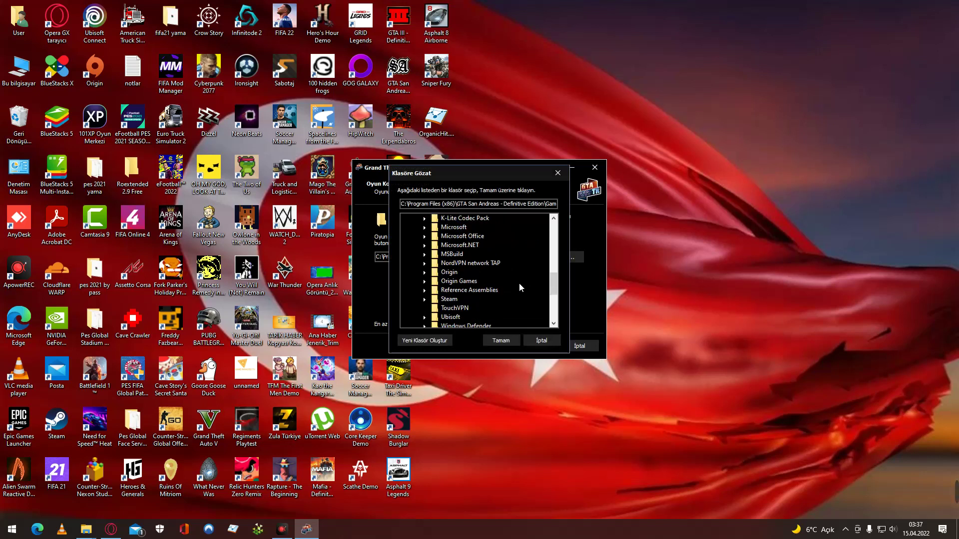
scroll(519, 282, up, 4)
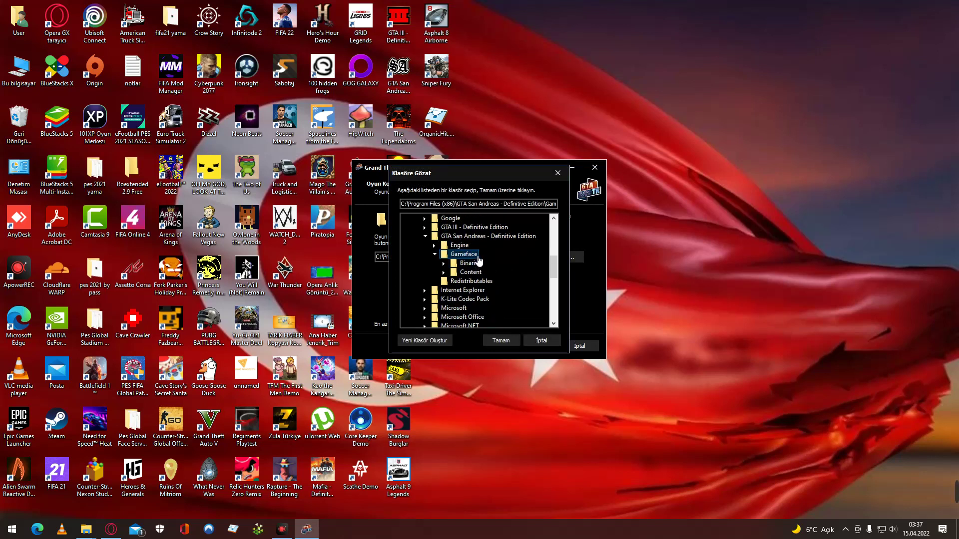
double_click(478, 256)
double_click(480, 256)
double_click(477, 263)
click(472, 273)
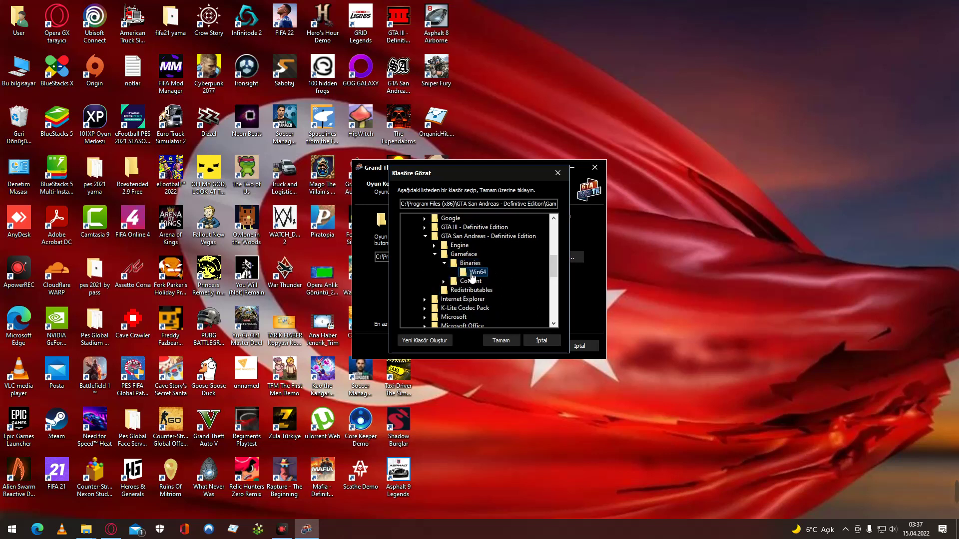
Settle on a Gameface\Binaries folder, continue, and dismiss the repeated wrong-folder warning.
double_click(477, 282)
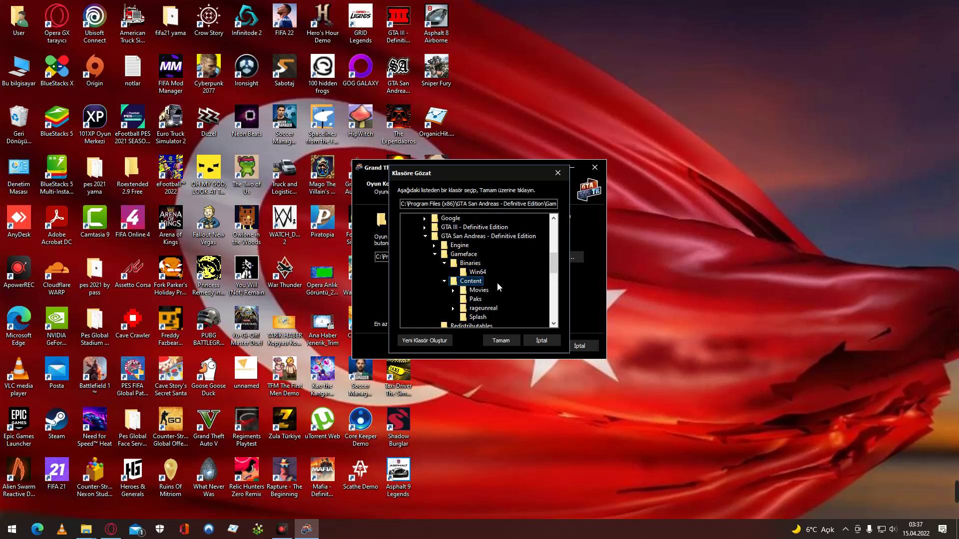
scroll(496, 283, down, 1)
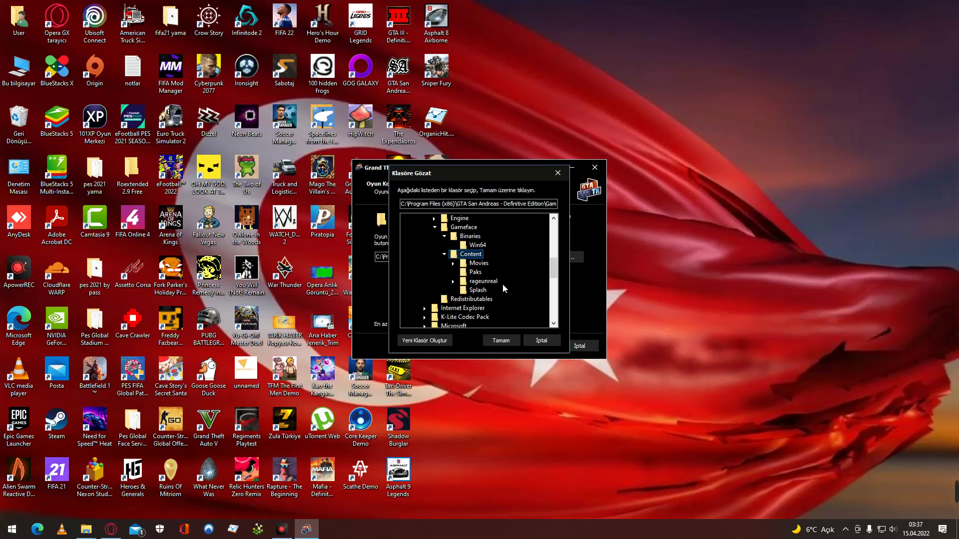
scroll(502, 284, up, 1)
click(479, 273)
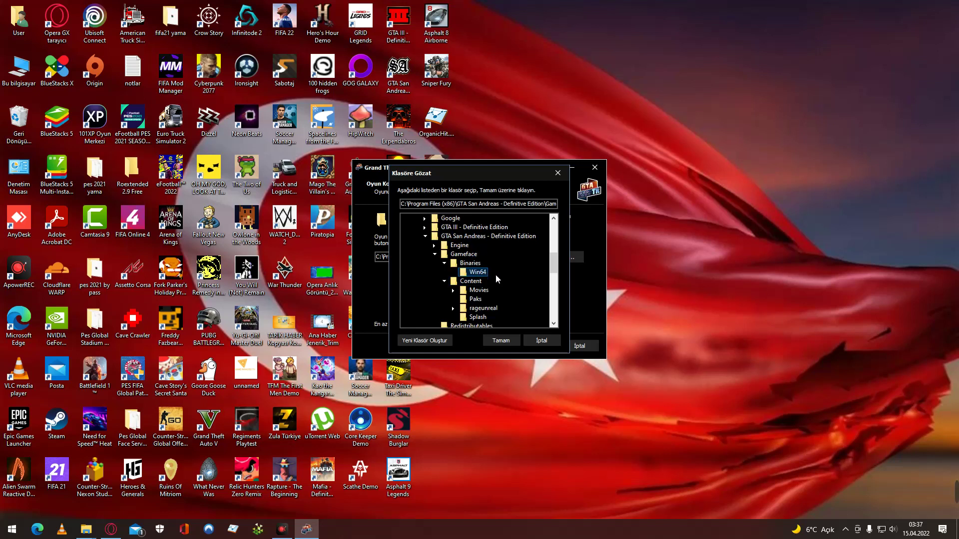
click(507, 341)
click(535, 346)
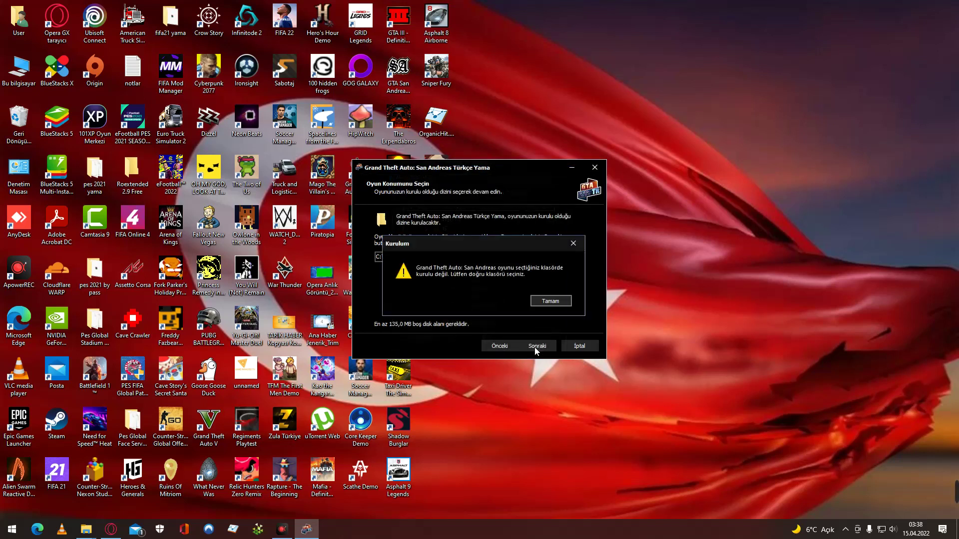
click(550, 301)
Set Binaries\Win64 as the game location and continue; dismiss the wrong-folder warning that follows.
click(564, 257)
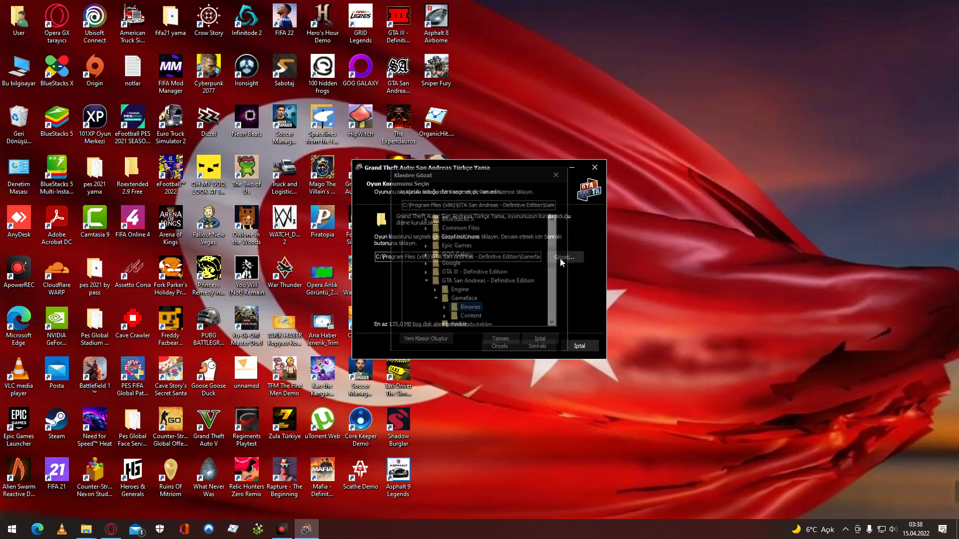
double_click(479, 310)
click(477, 317)
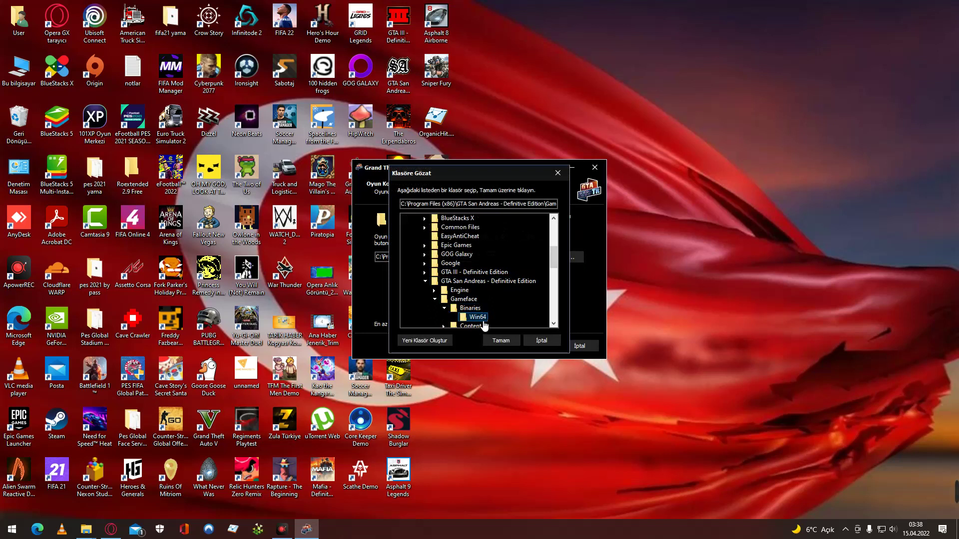
click(500, 340)
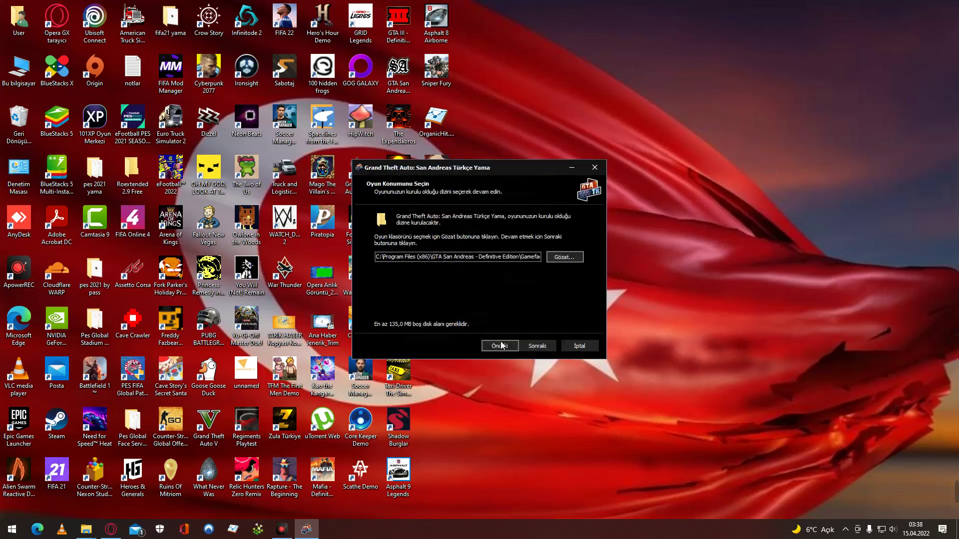
click(530, 348)
click(541, 299)
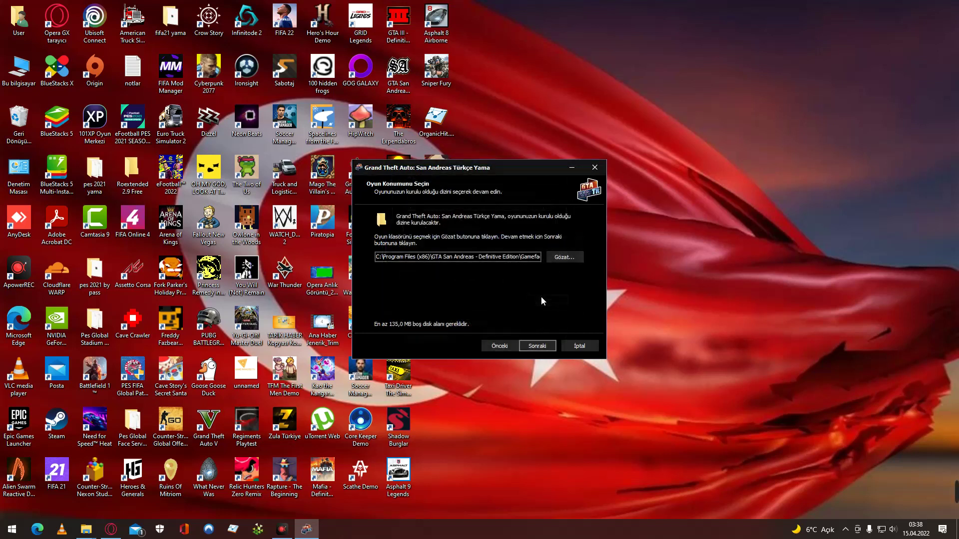
Browse the Definitive Edition folder's Engine subfolders, then select the Gameface folder instead.
click(566, 258)
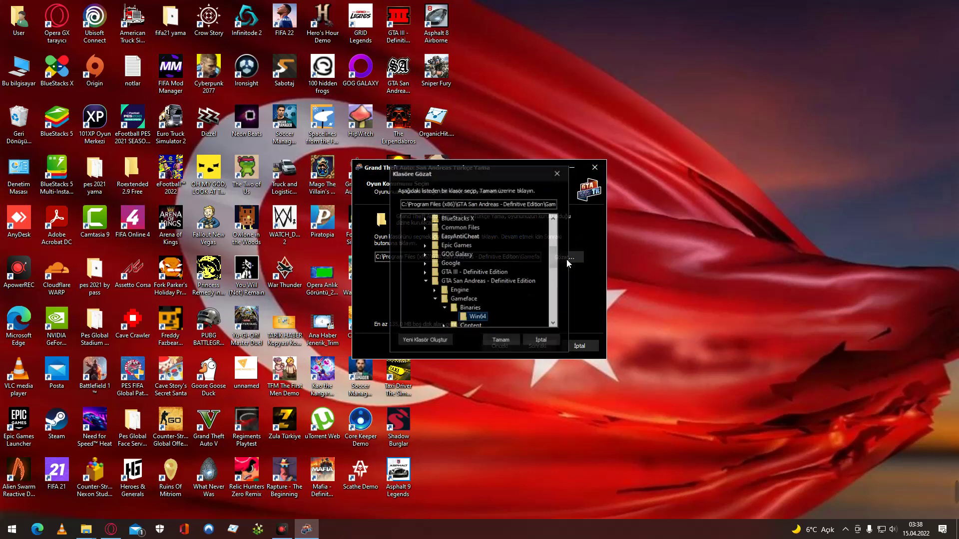
click(512, 281)
click(512, 282)
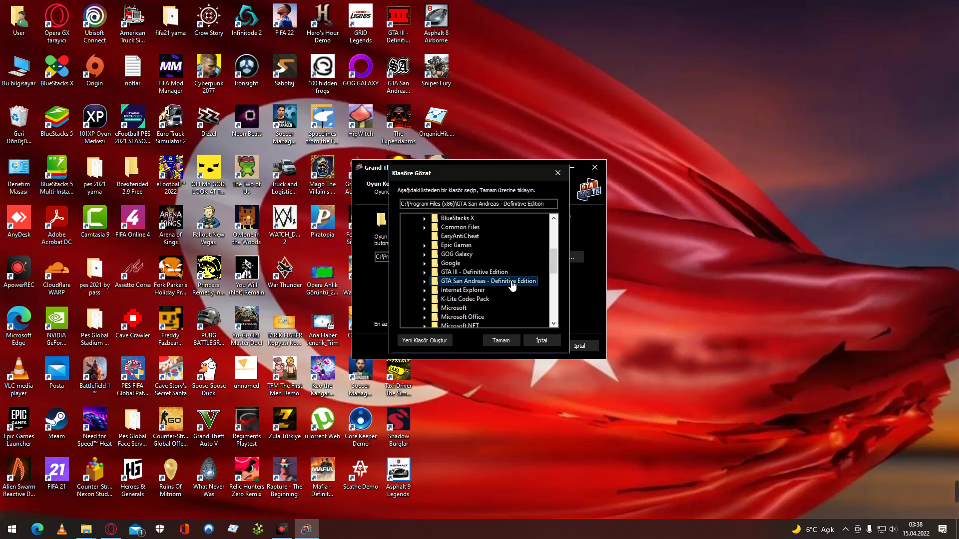
double_click(512, 281)
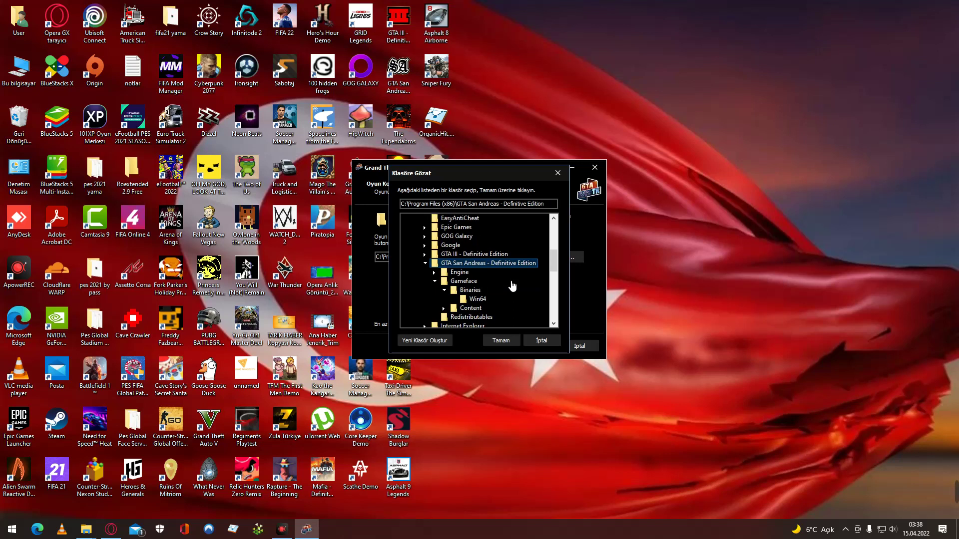
double_click(472, 273)
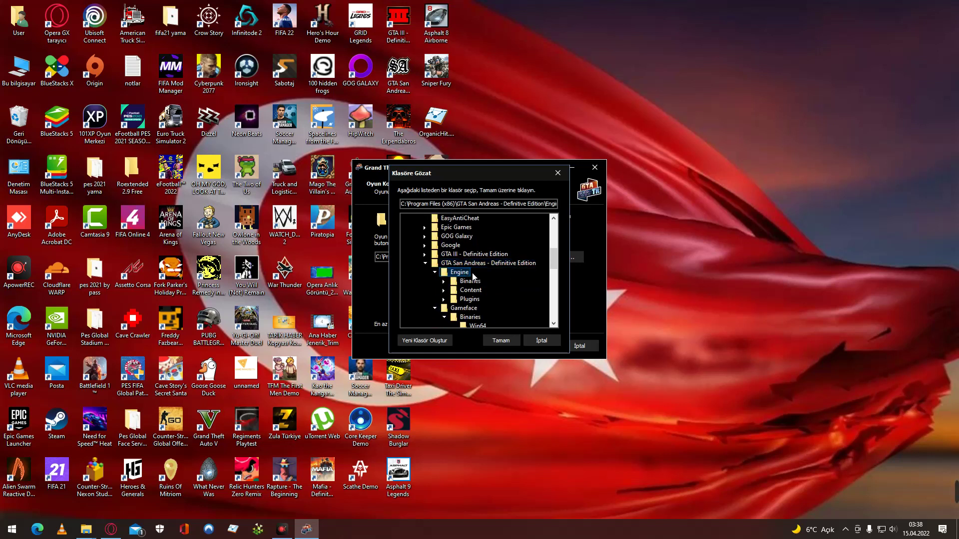
double_click(481, 282)
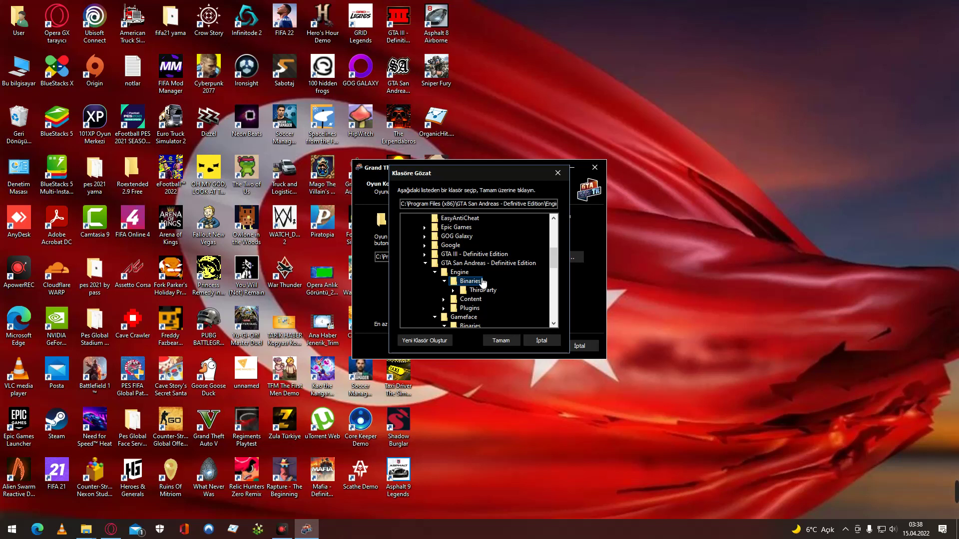
key(BackSpace)
scroll(493, 316, down, 1)
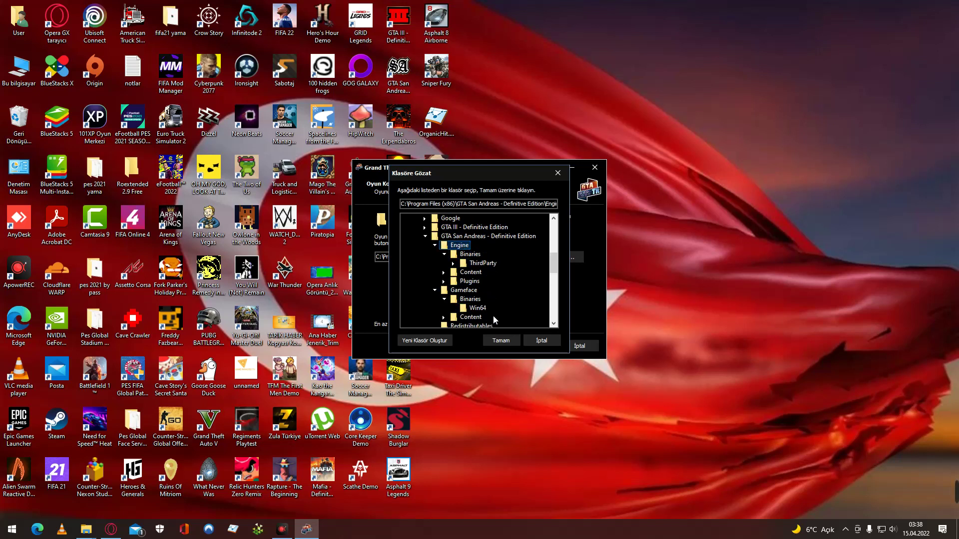
click(504, 290)
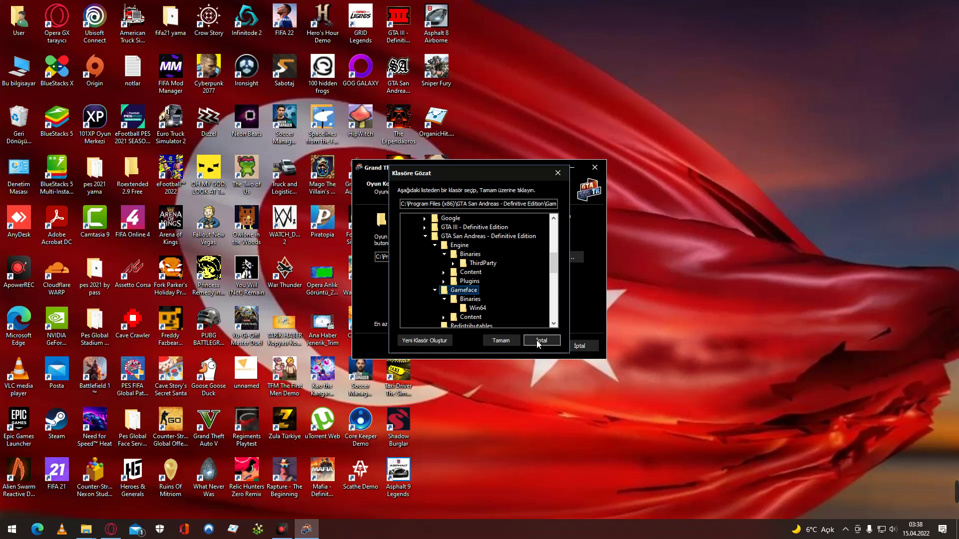
Close the folder browser and quit the Türkçe Yama installer without installing anything.
click(537, 340)
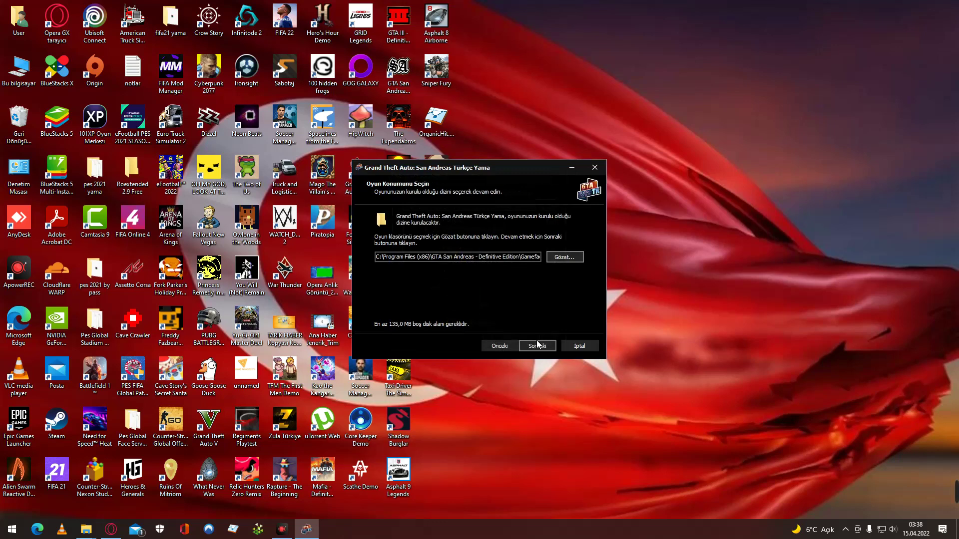
click(579, 345)
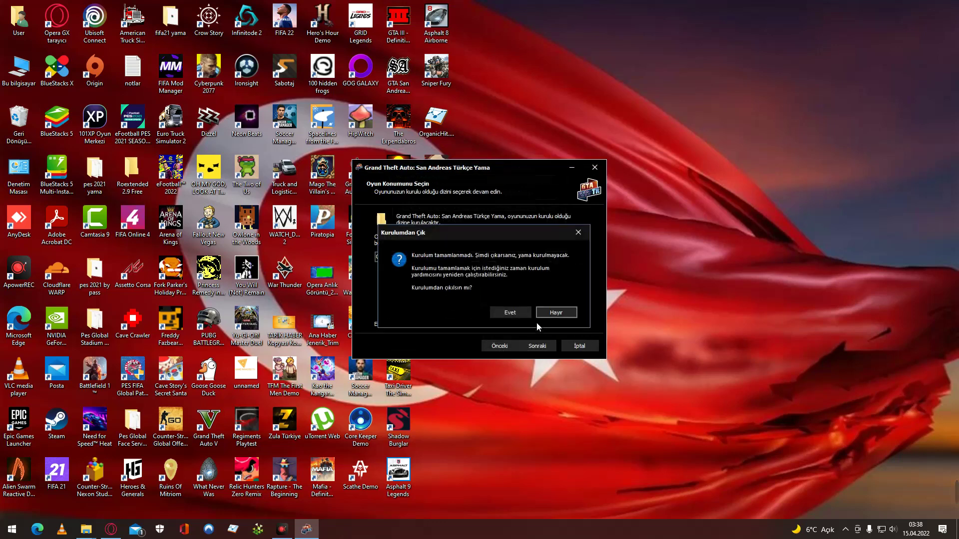
click(509, 312)
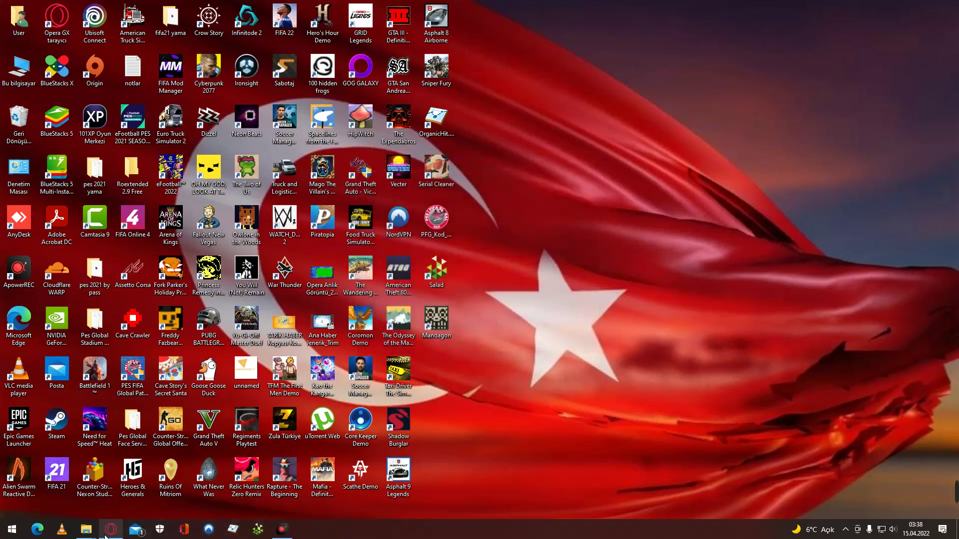
click(111, 529)
Expand FAQ item 4 on the 'Oyun seçtiğiniz klasörde kurulu değil' error, then minimize Opera.
scroll(538, 302, down, 5)
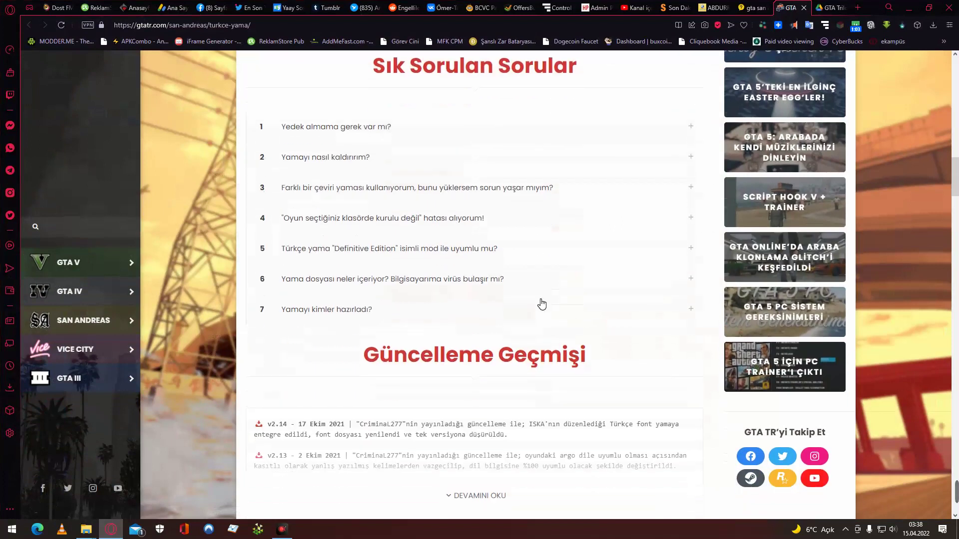
click(448, 218)
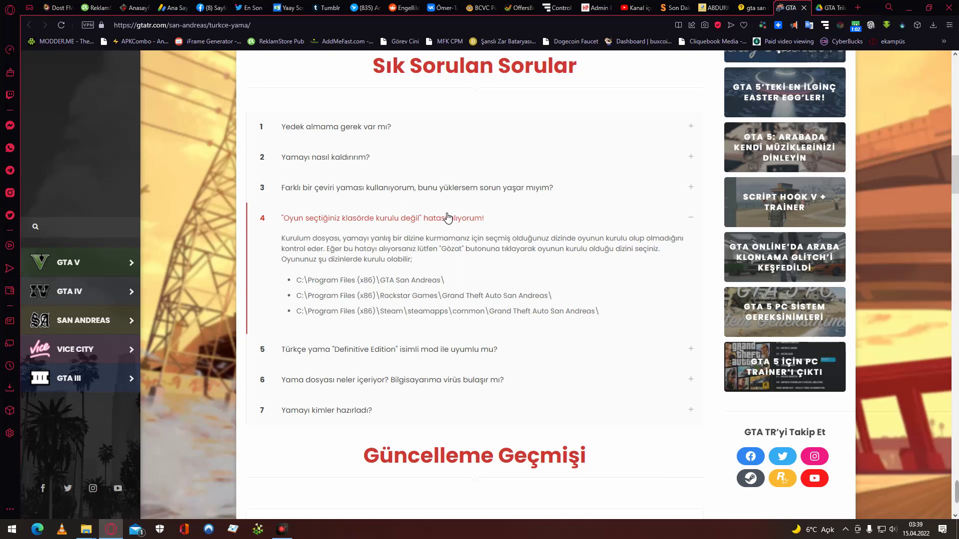
click(908, 10)
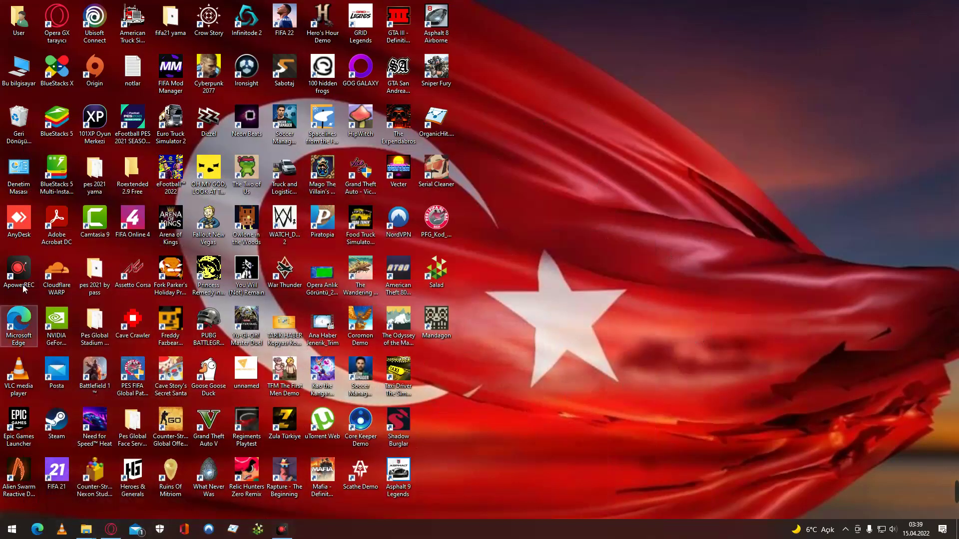
From This PC's İndirmeler folder, run the GTATR San Andreas Türkçe Yama v2.14 installer despite the warning.
click(17, 74)
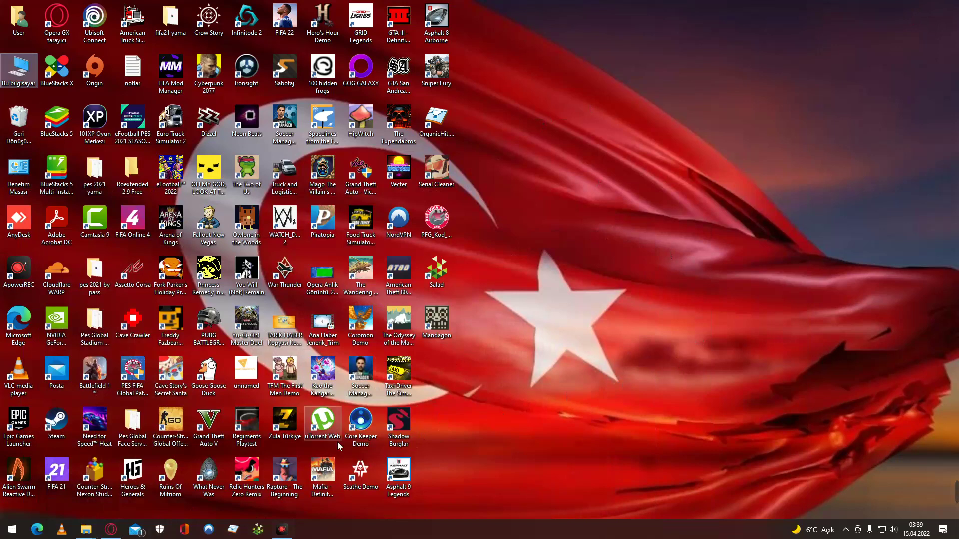
double_click(19, 69)
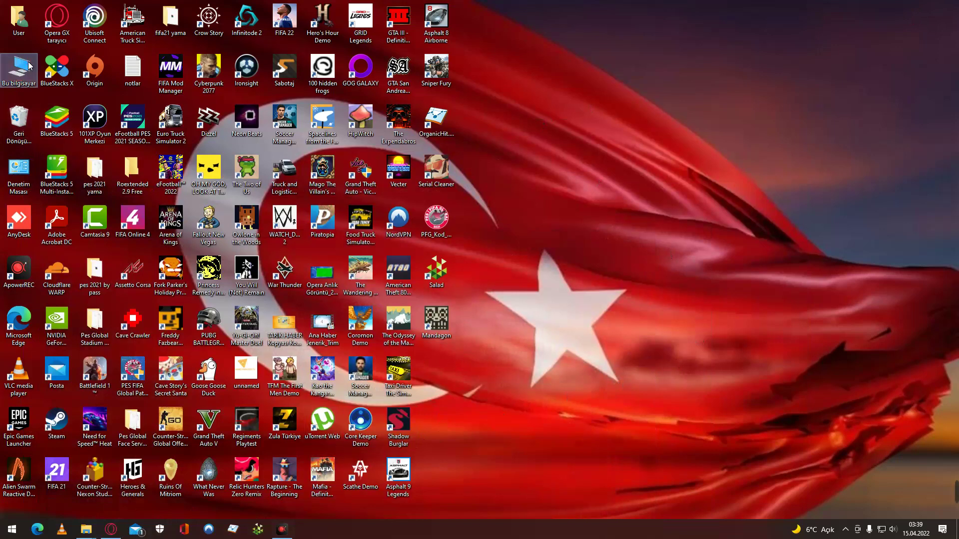
click(304, 145)
double_click(393, 150)
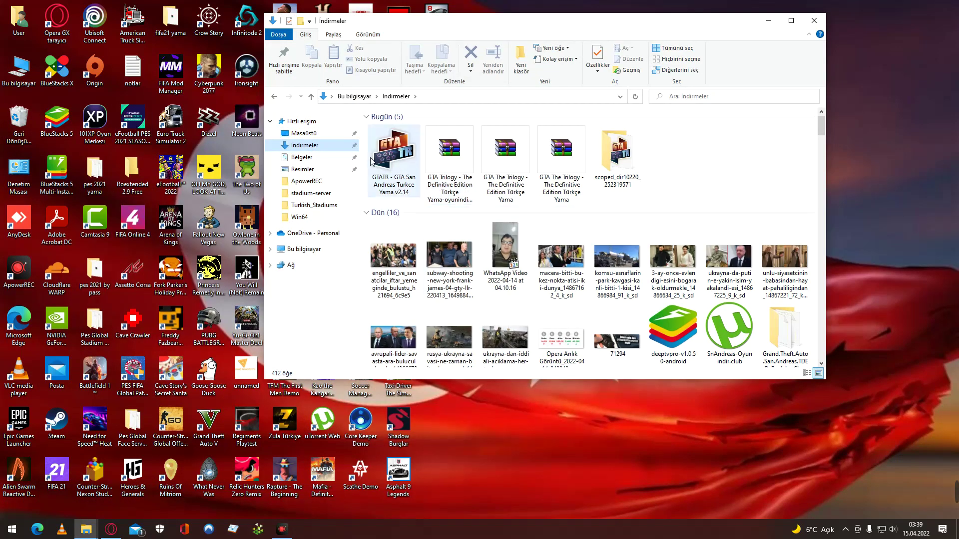
click(507, 276)
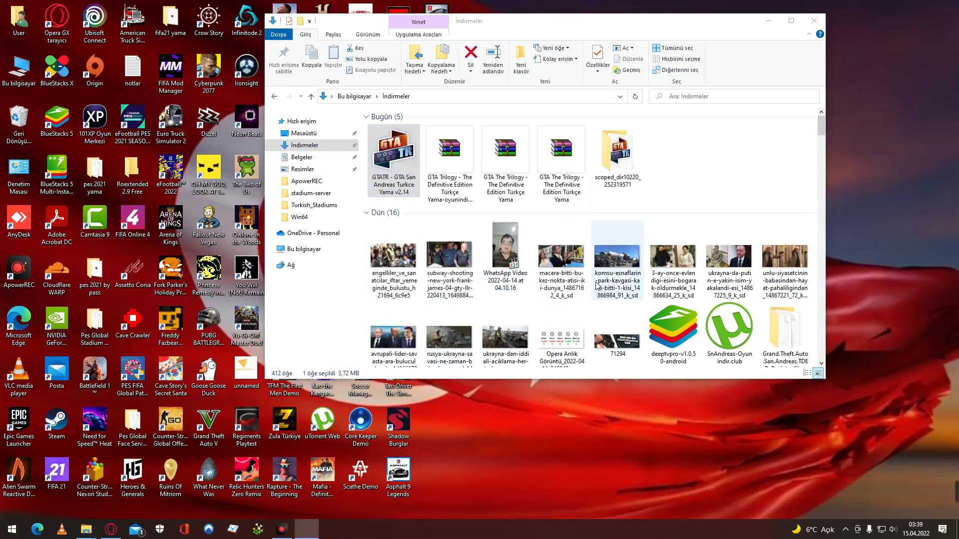
Advance the installer to the game location page, briefly checking the FAQ page in between.
click(535, 347)
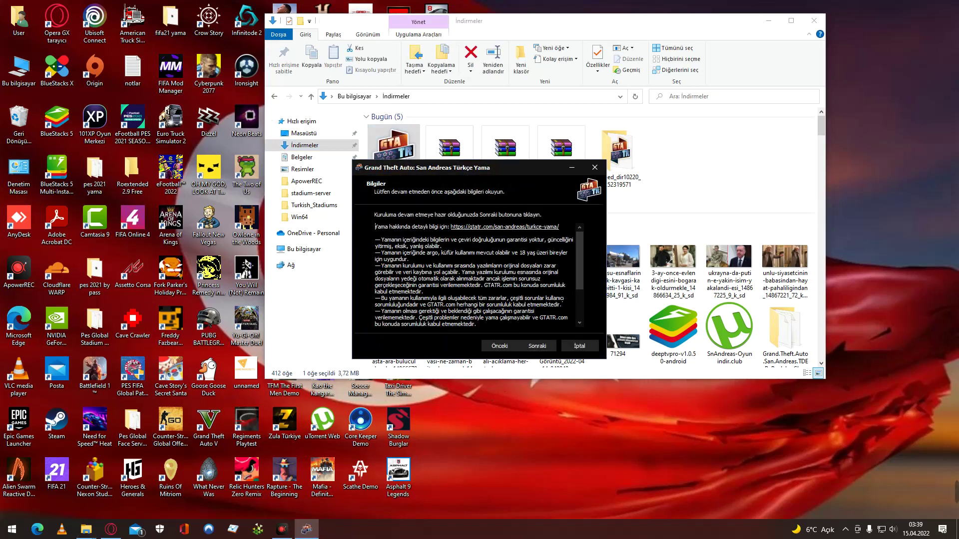
click(532, 347)
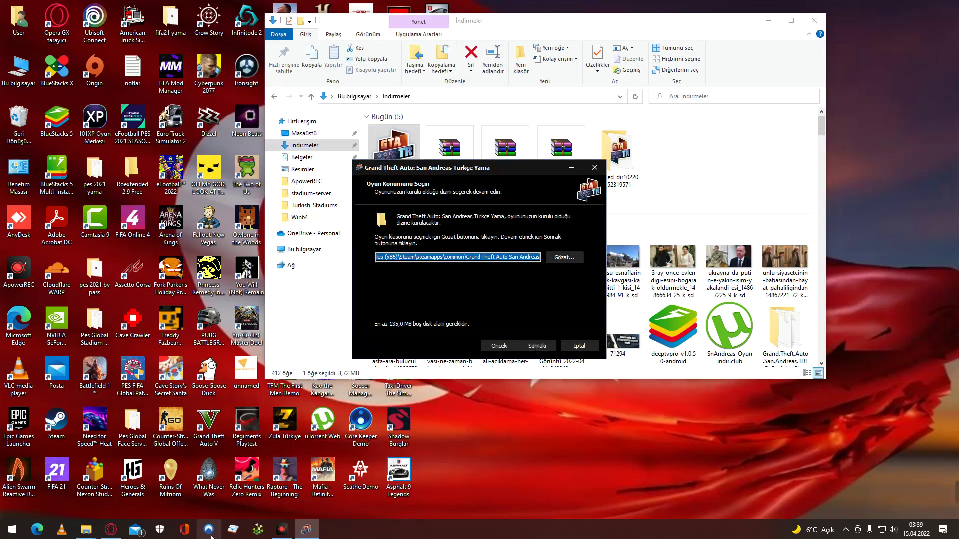
click(111, 530)
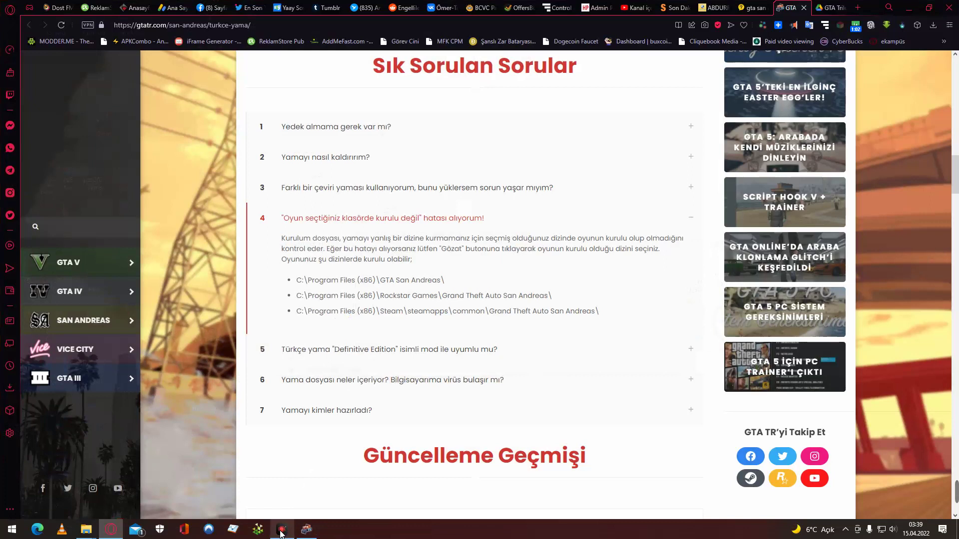
mouse_move(281, 532)
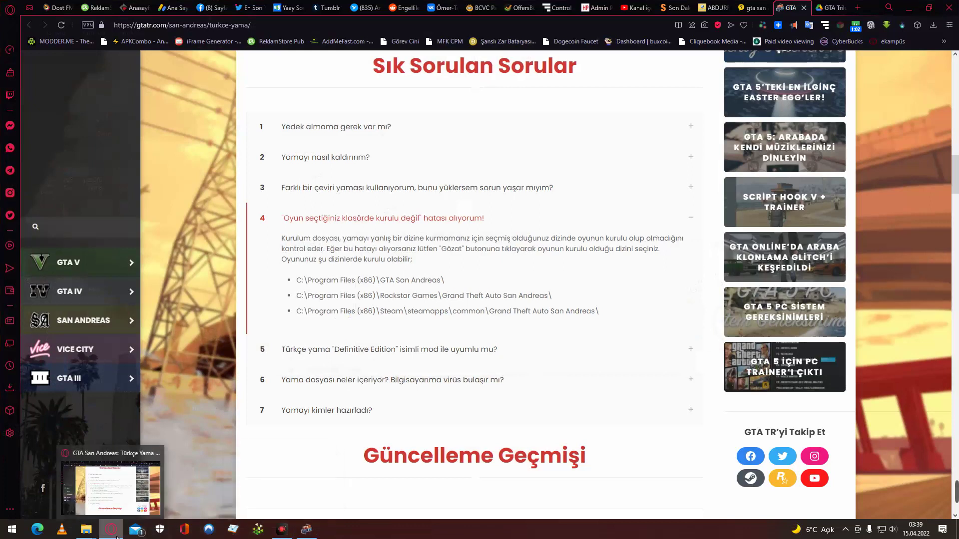
click(307, 529)
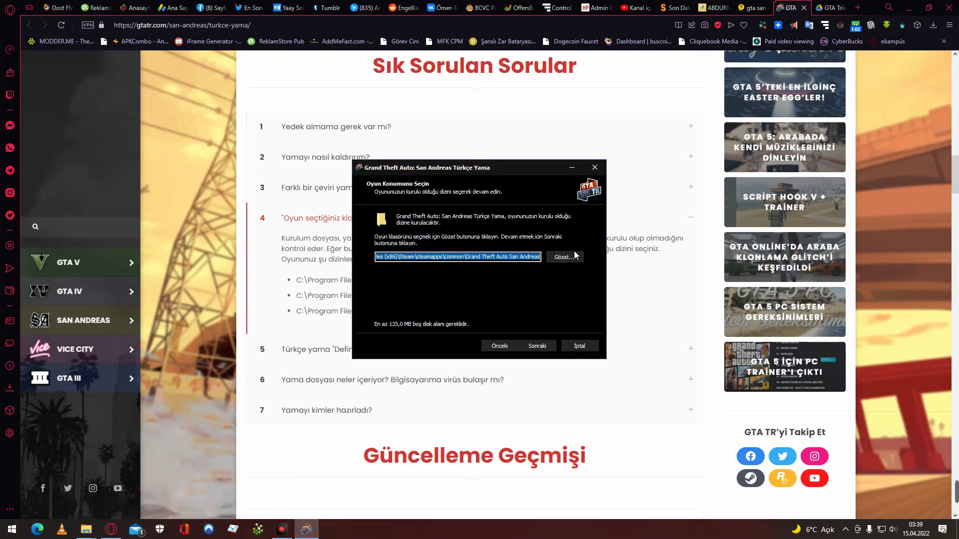
In the folder browser, expand Program Files (x86) and pick the Steam Grand Theft Auto San Andreas folder.
click(567, 259)
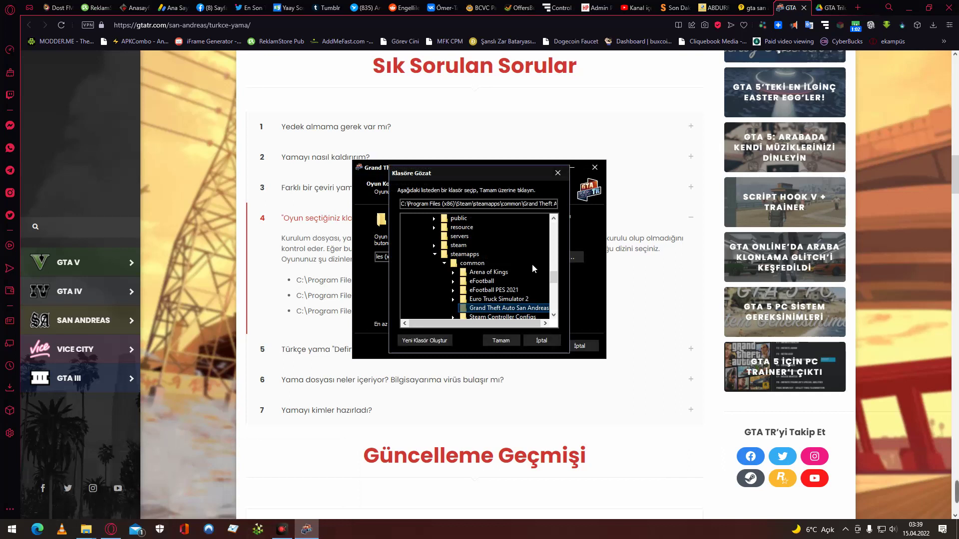
scroll(533, 268, up, 8)
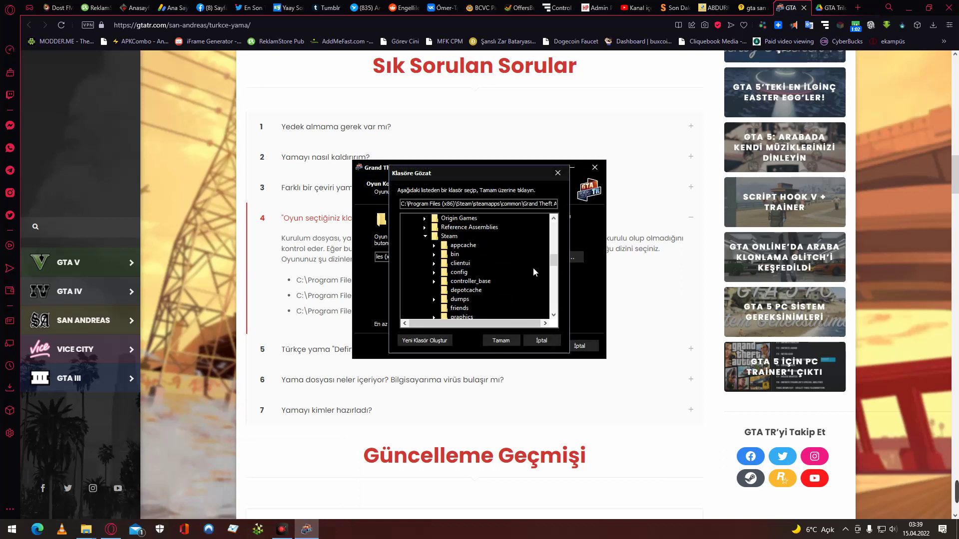
scroll(532, 268, up, 8)
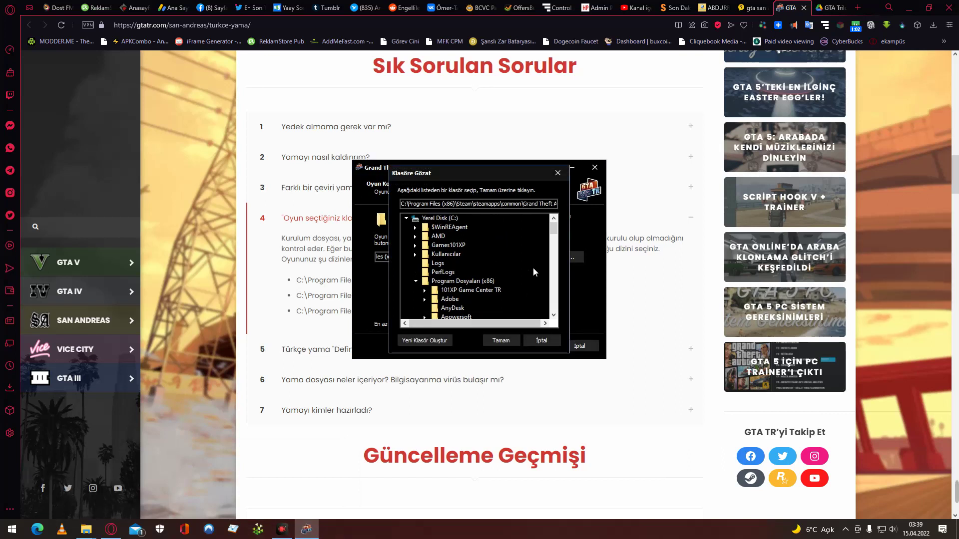
double_click(480, 282)
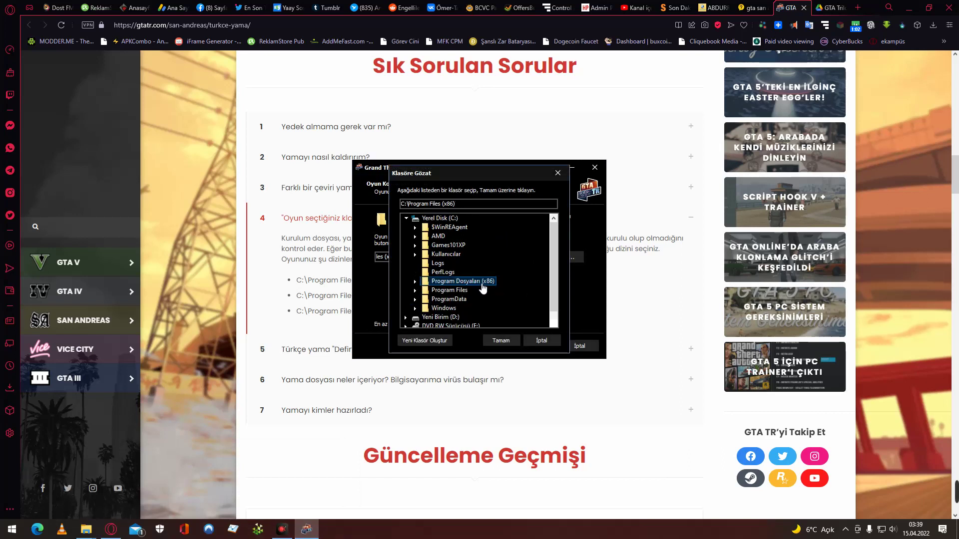
double_click(480, 283)
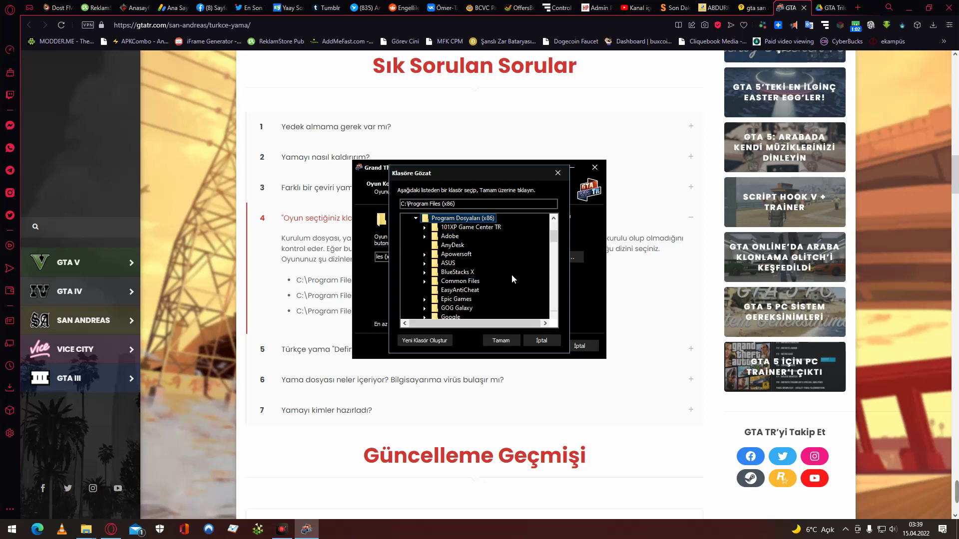
scroll(511, 275, down, 6)
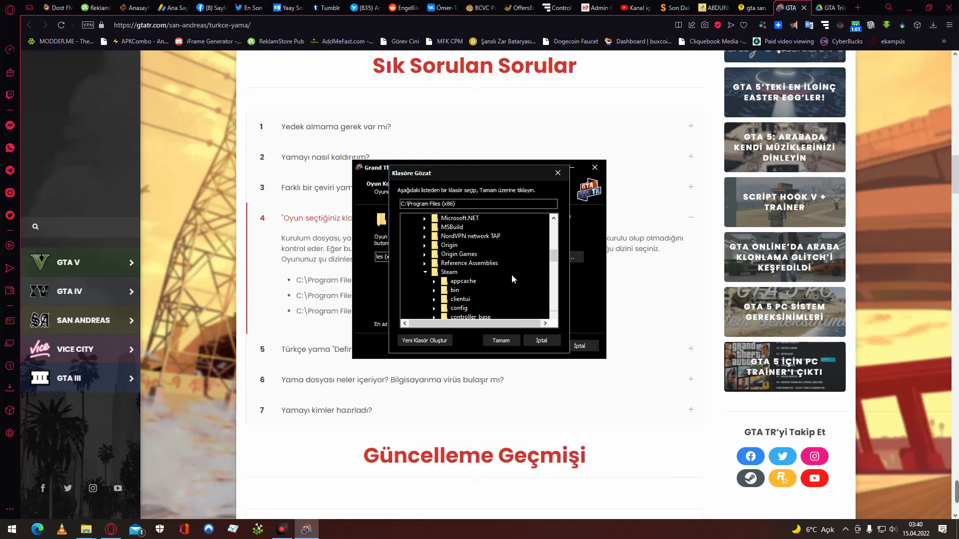
scroll(511, 275, down, 6)
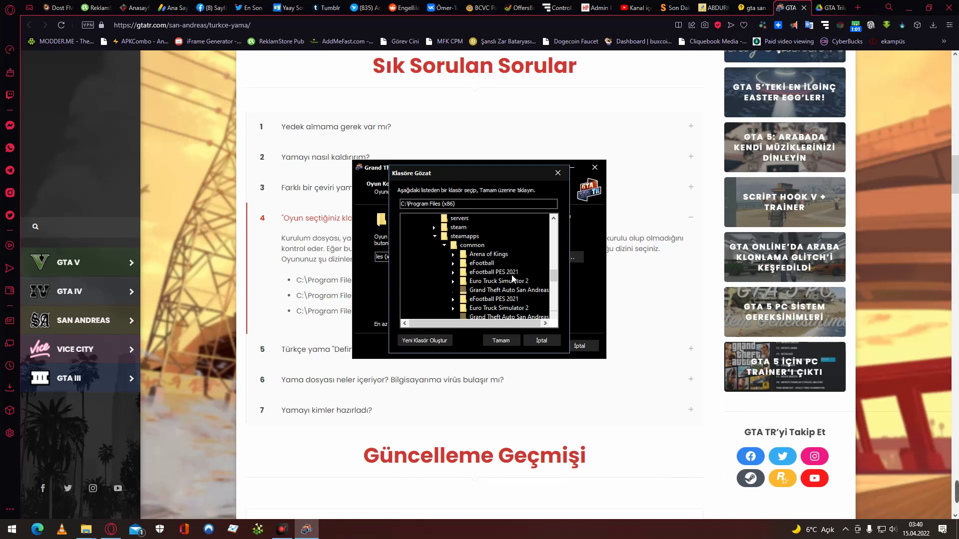
scroll(511, 278, down, 1)
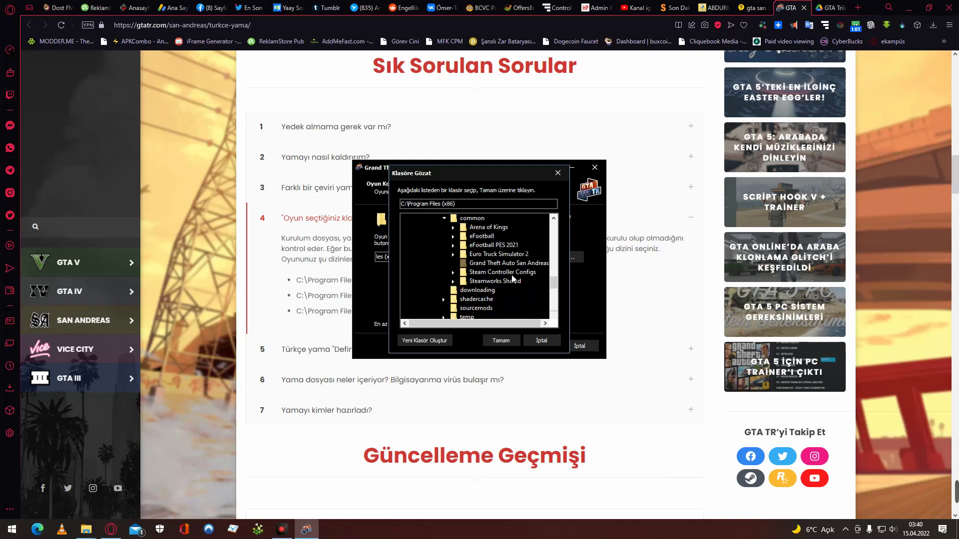
scroll(512, 278, down, 1)
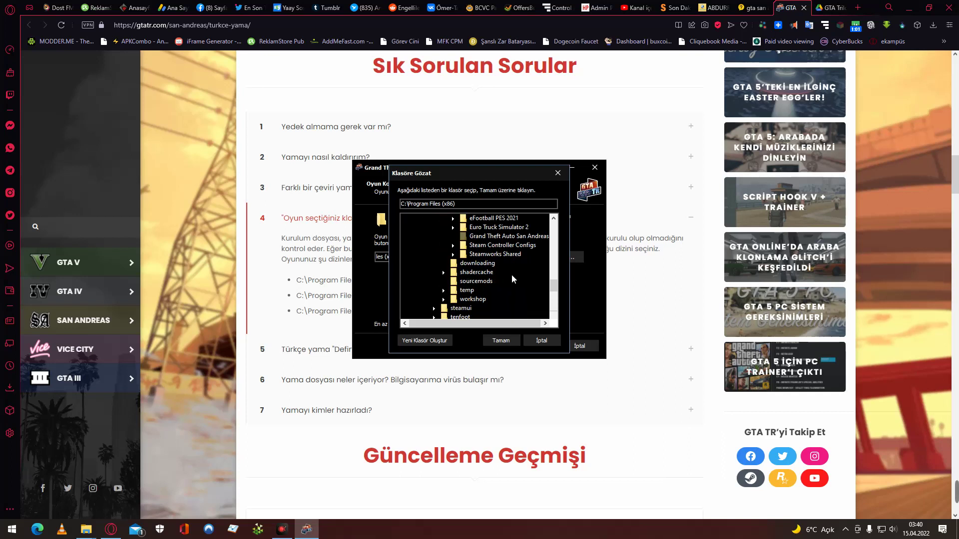
scroll(511, 276, down, 10)
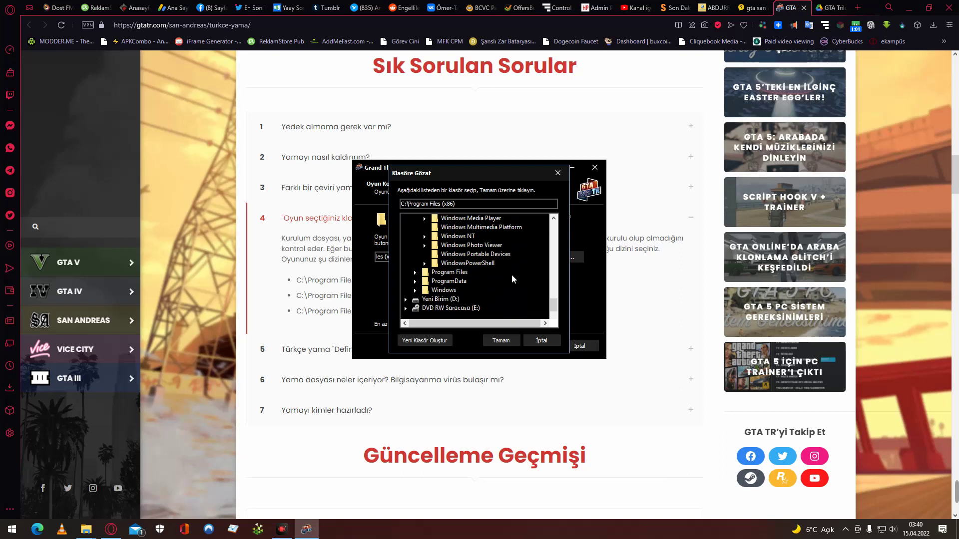
scroll(512, 277, up, 3)
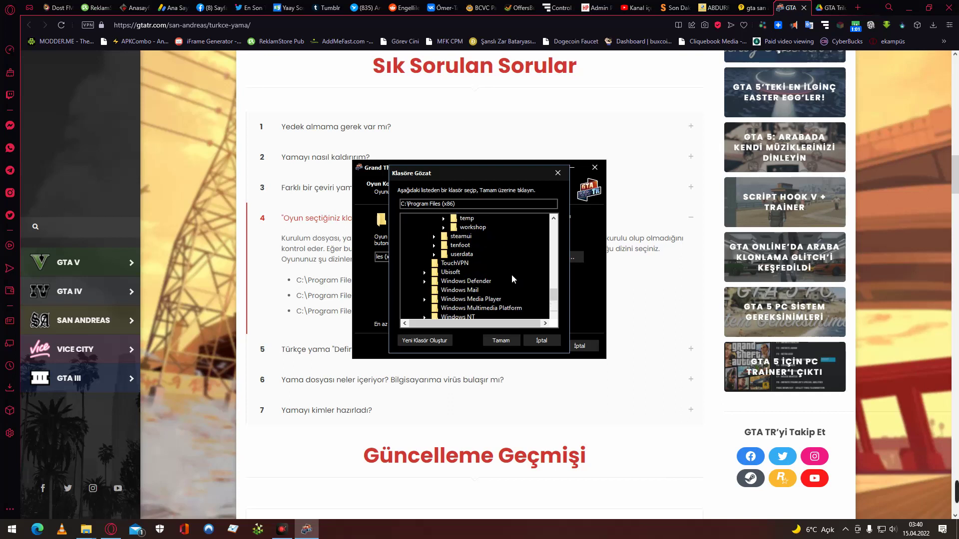
scroll(511, 274, up, 4)
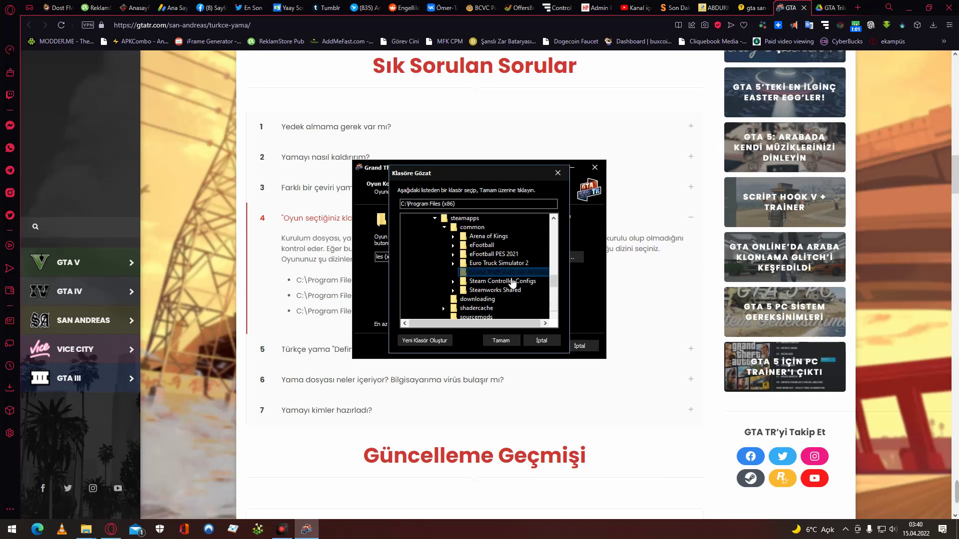
click(514, 273)
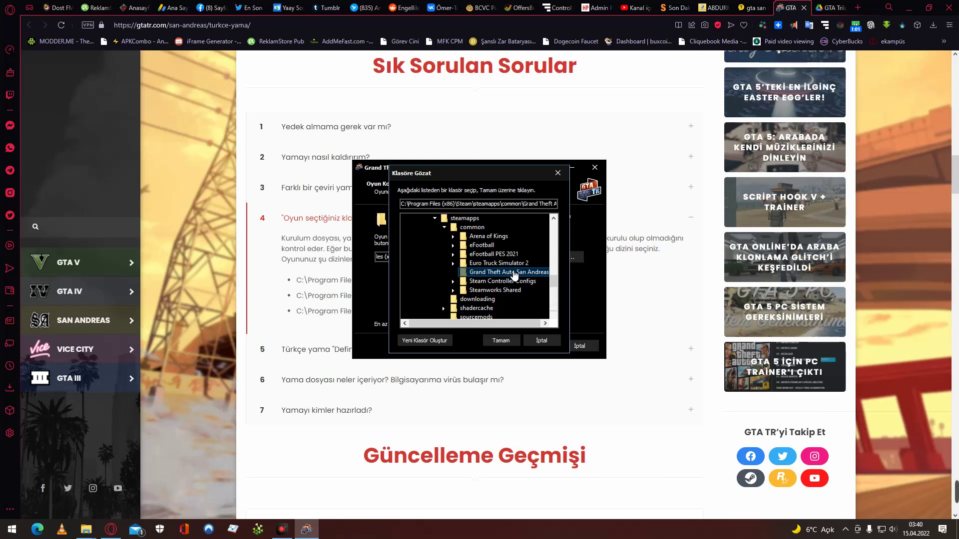
Set the game location to GTA San Andreas - Definitive Edition\Gameface\Binaries\Win64.
scroll(513, 275, up, 3)
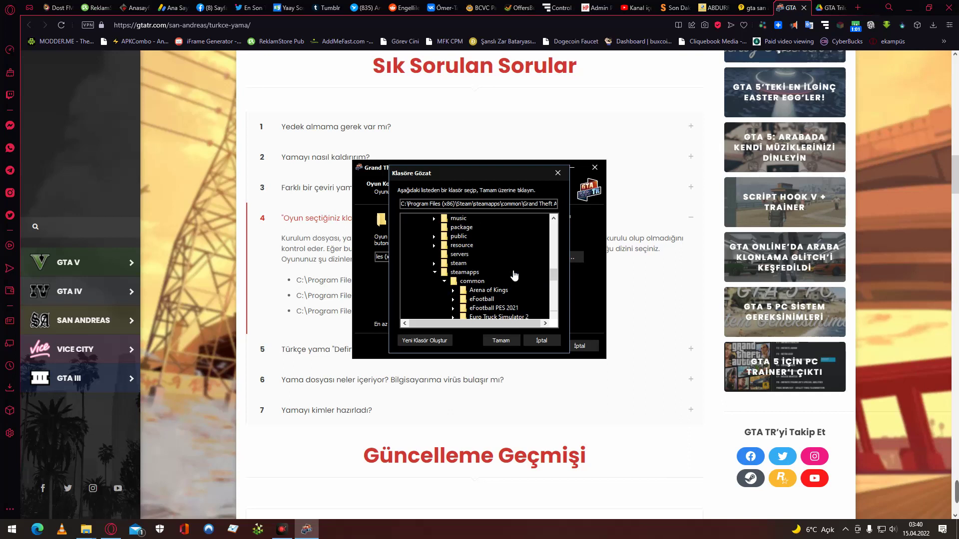
scroll(514, 274, up, 4)
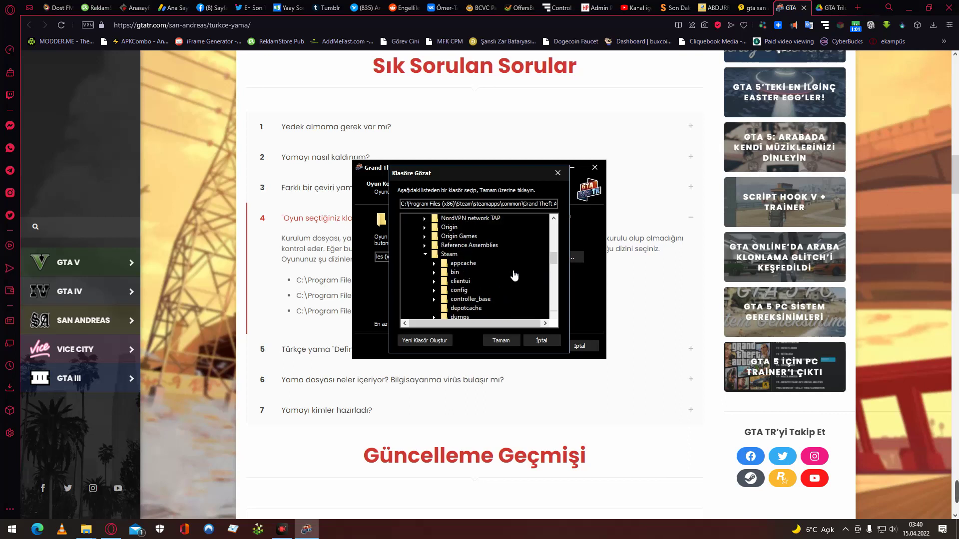
scroll(514, 275, up, 1)
scroll(514, 275, up, 2)
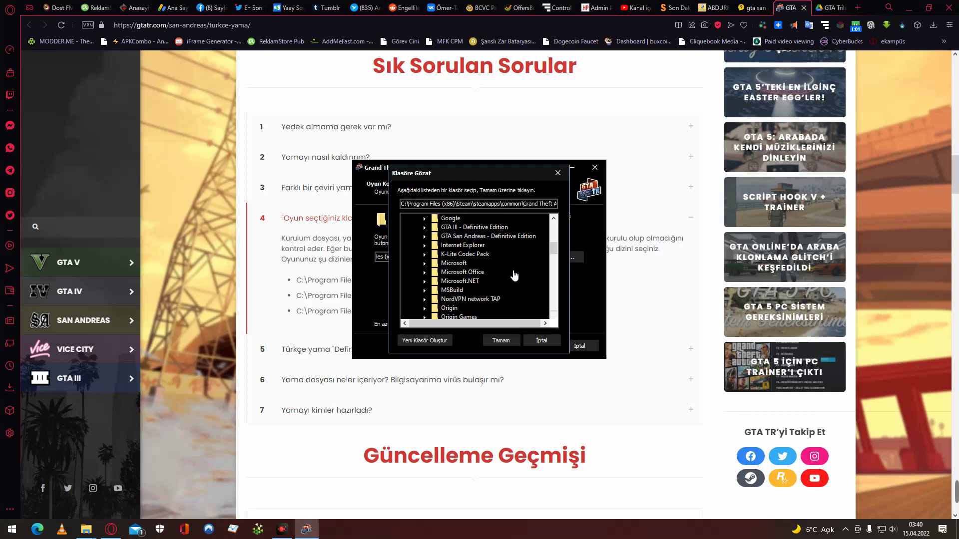
scroll(513, 275, up, 2)
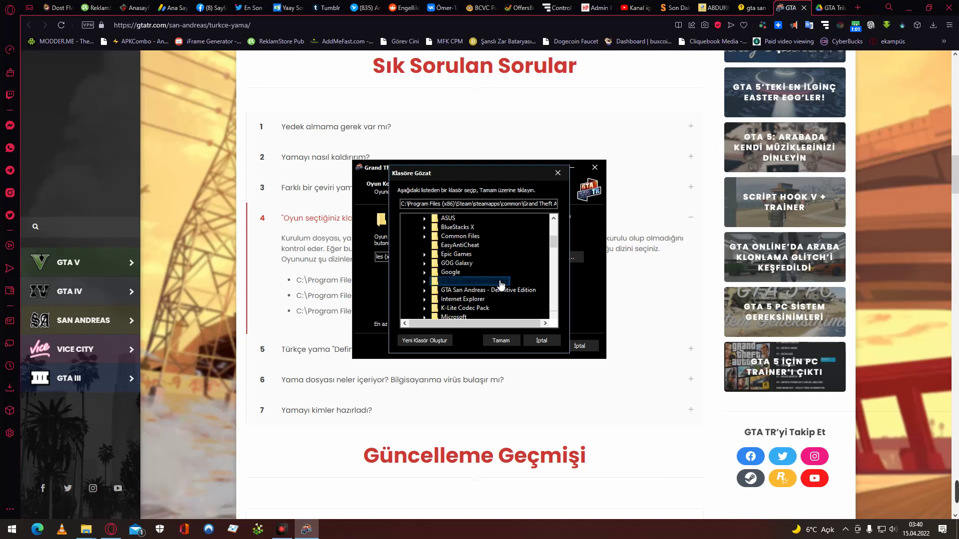
click(493, 294)
double_click(494, 294)
click(492, 289)
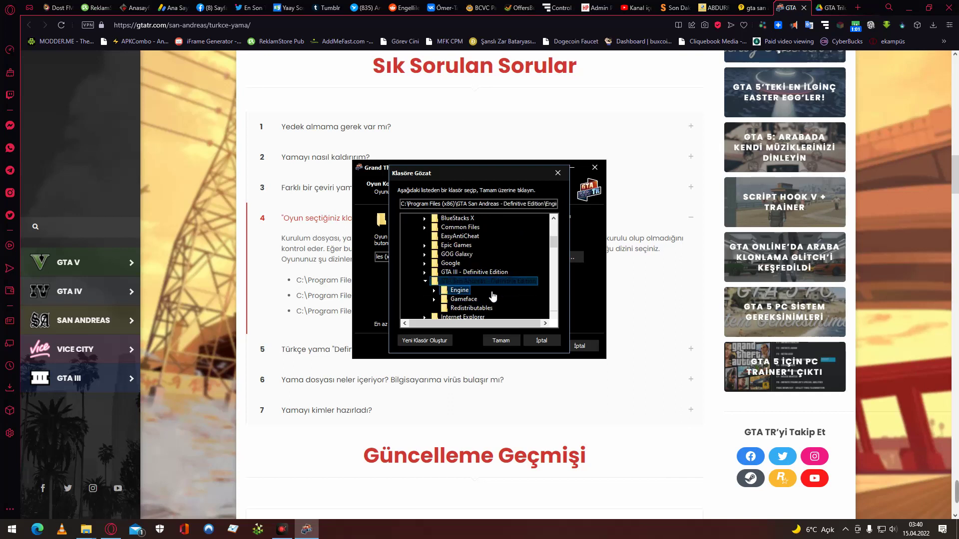
double_click(470, 299)
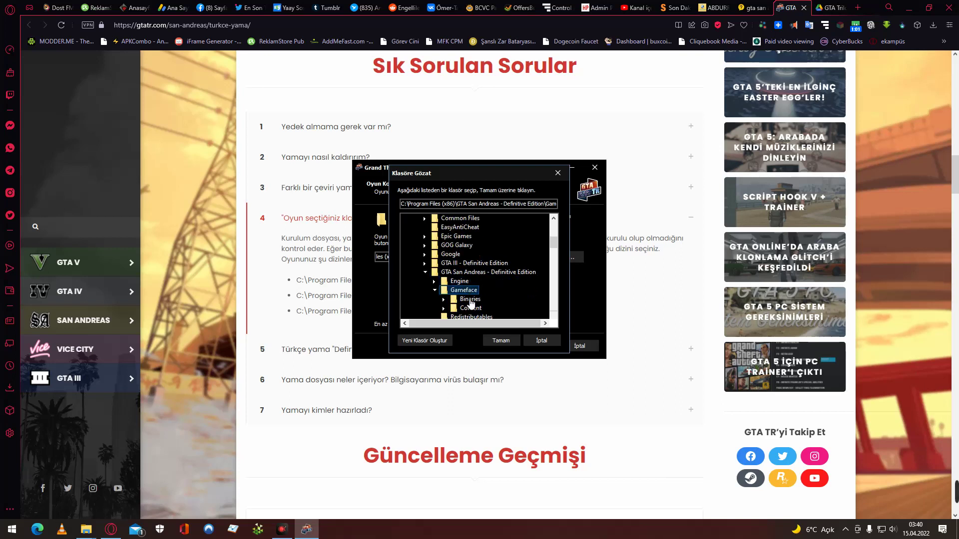
double_click(484, 299)
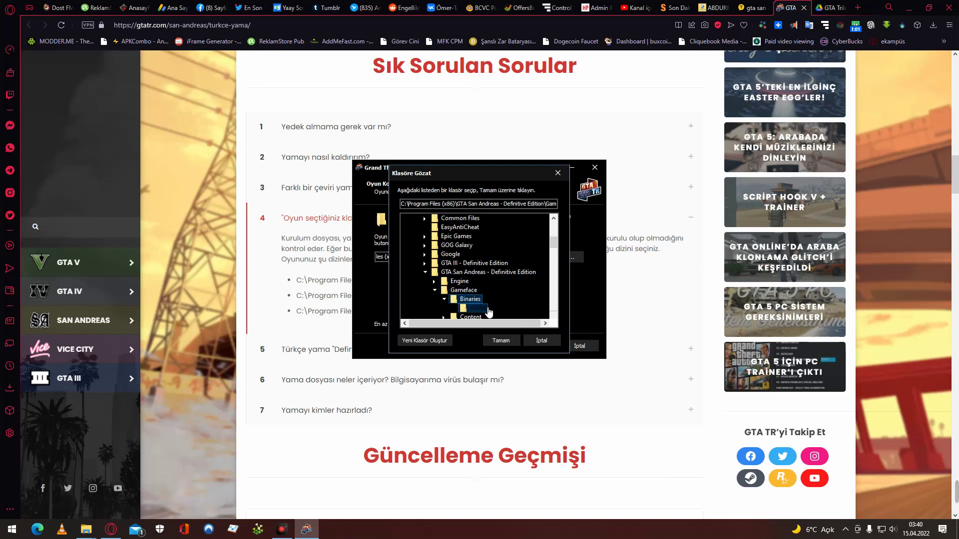
click(488, 309)
click(508, 342)
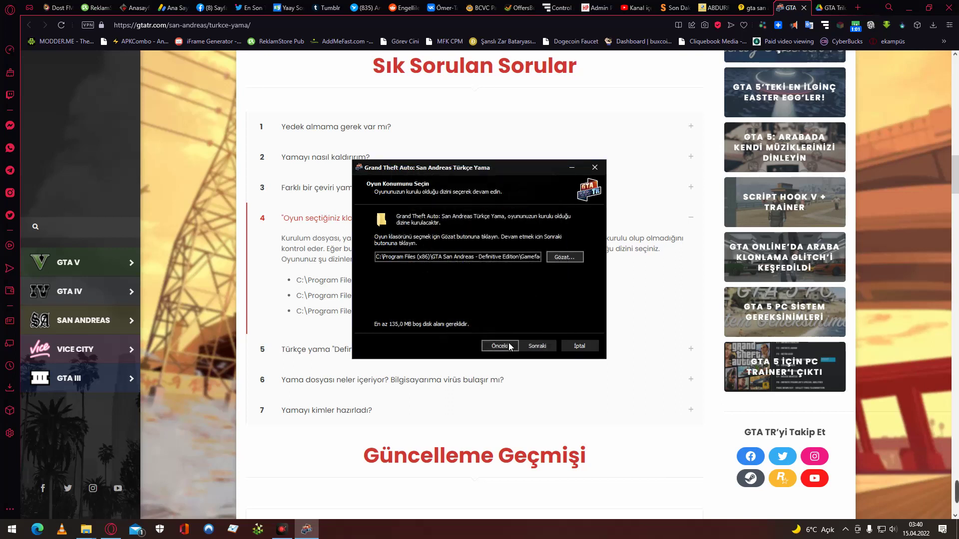
Try continuing, dismiss the game-not-found warning, and switch back to the FAQ page.
click(536, 347)
click(550, 299)
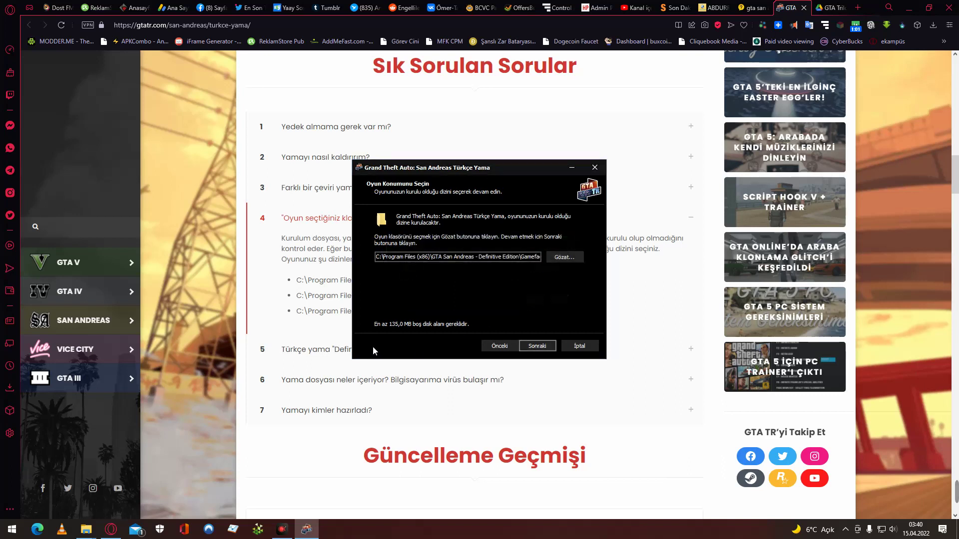
click(281, 319)
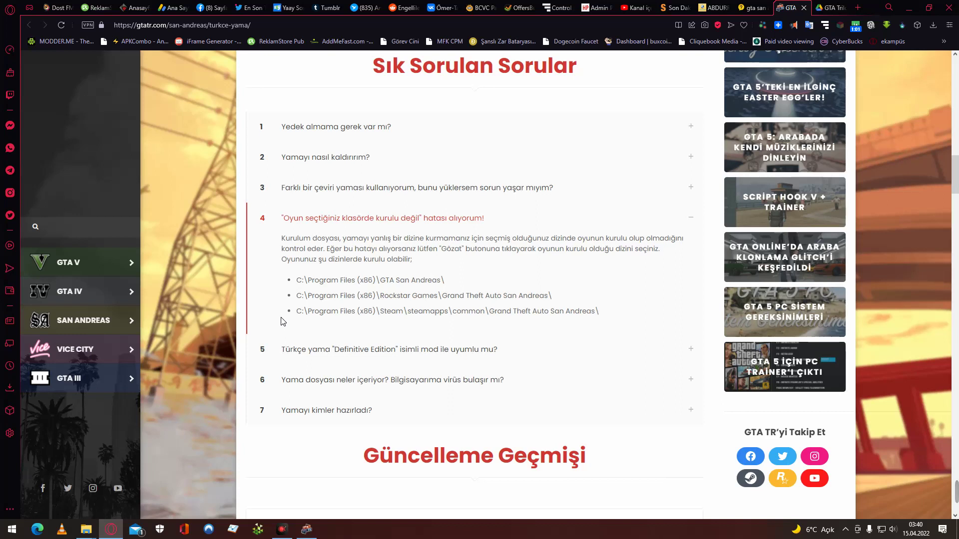
After reading FAQ item 4's three valid install paths, bring the Türkçe Yama installer forward.
click(302, 528)
Point the game location at the GTA San Andreas - Definitive Edition folder.
click(565, 256)
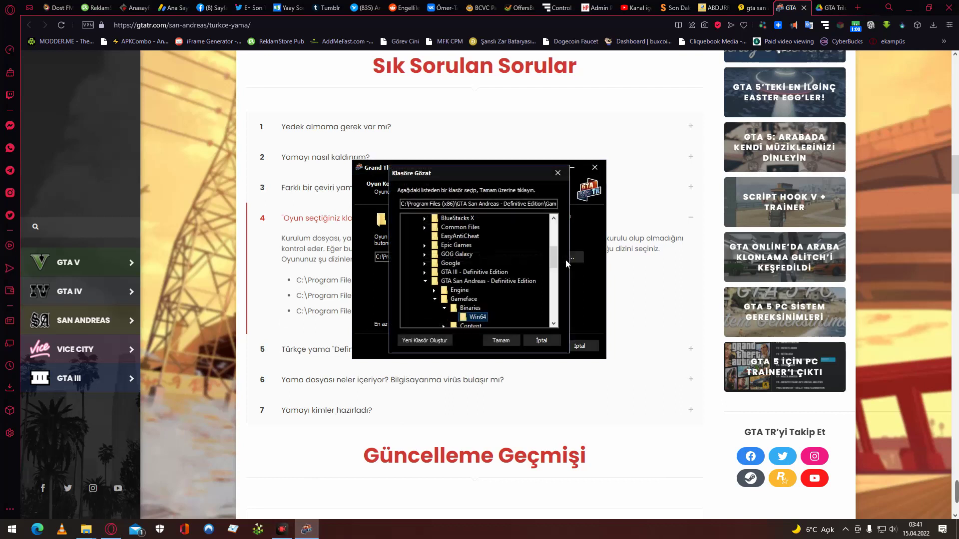
scroll(516, 278, down, 1)
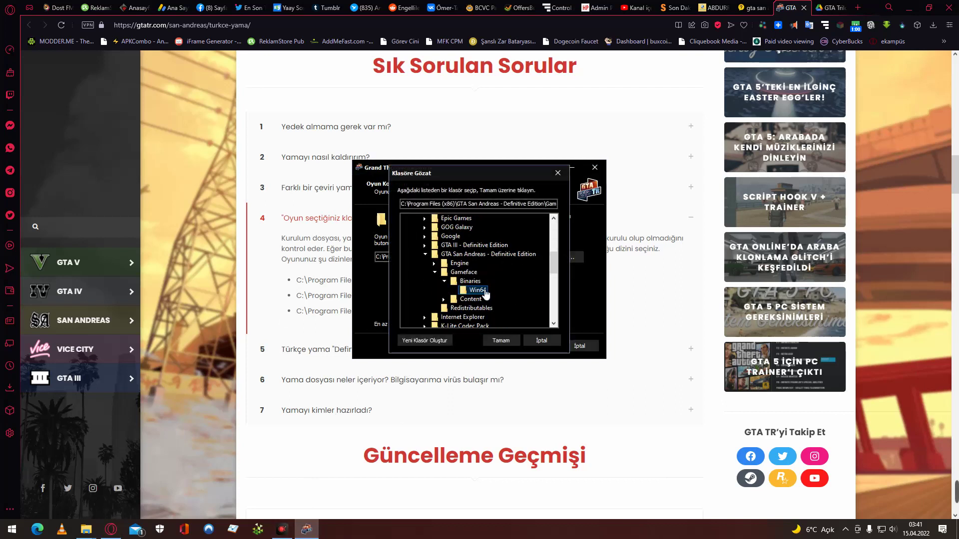
click(518, 255)
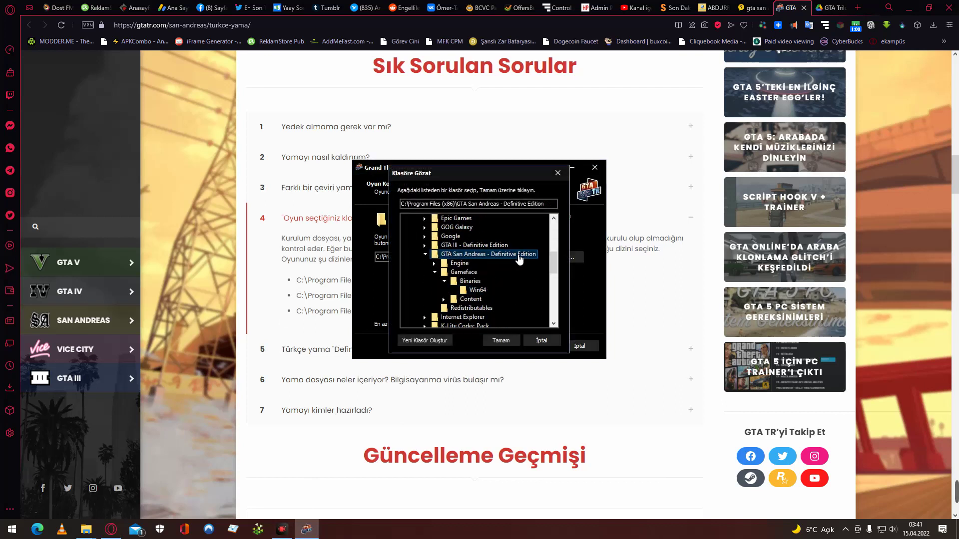
click(508, 342)
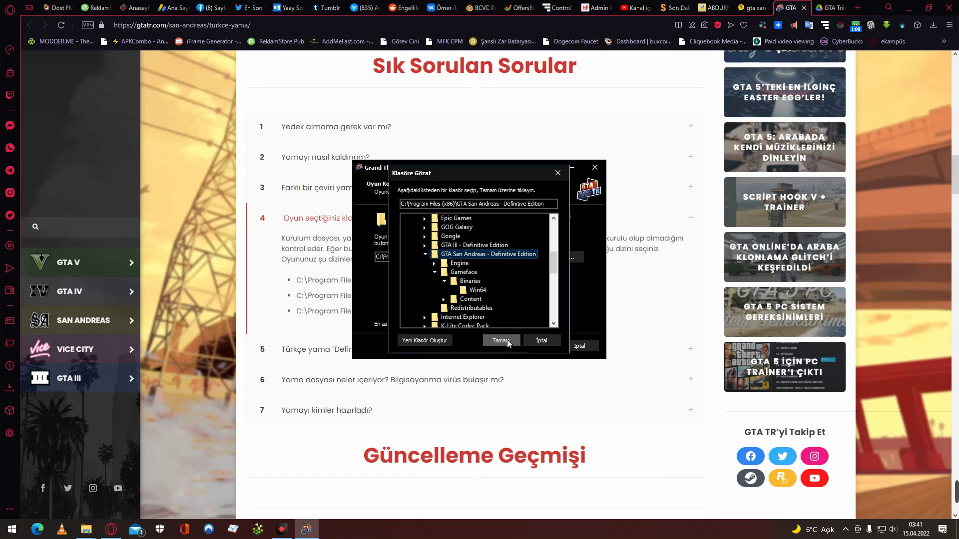
Try continuing, dismiss the game-not-installed error, and switch back to the FAQ page.
click(539, 345)
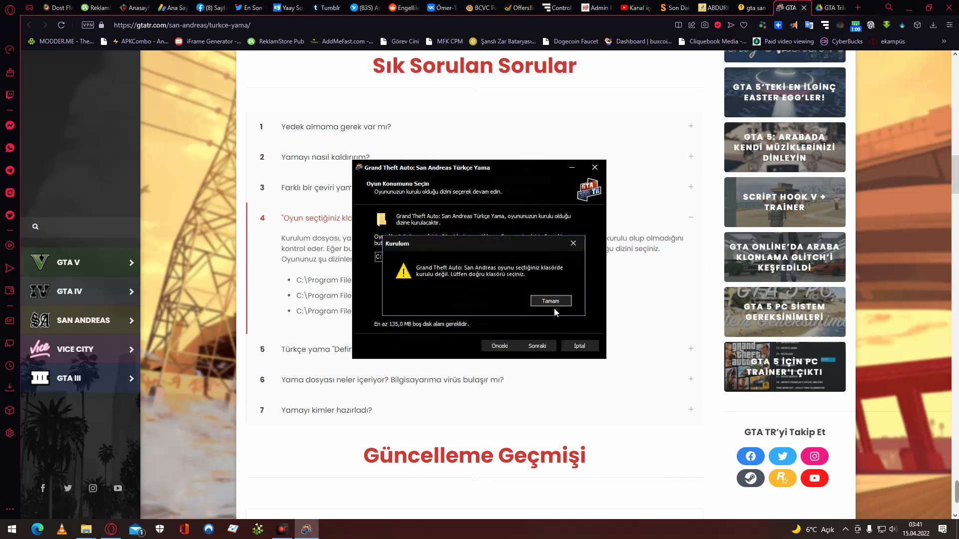
click(555, 300)
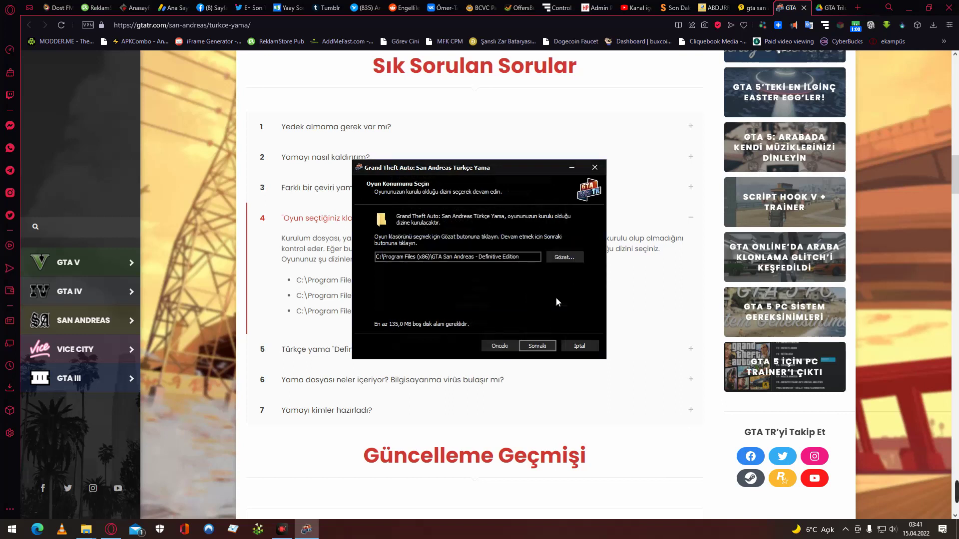
click(279, 300)
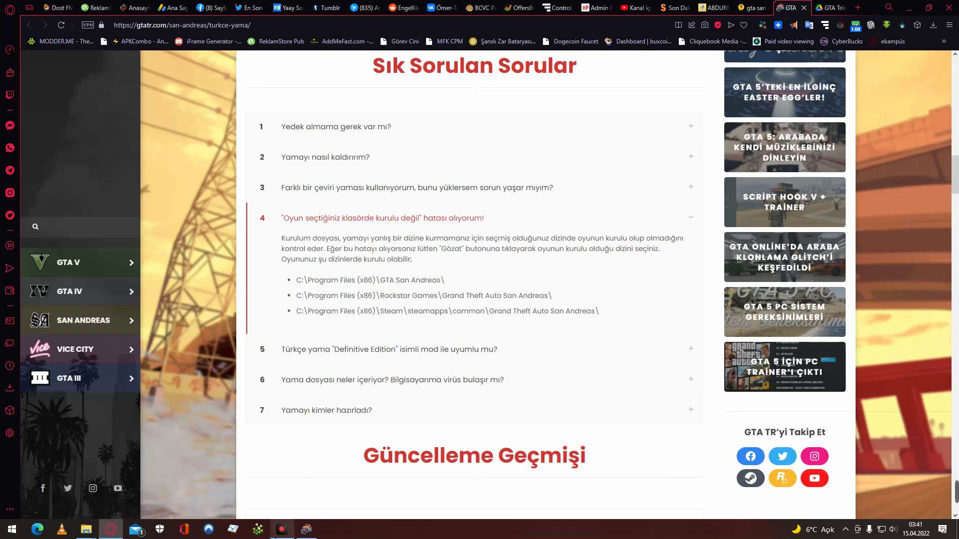
Reopen the installer's folder browser and expand Program Files to look through its subfolders.
click(306, 529)
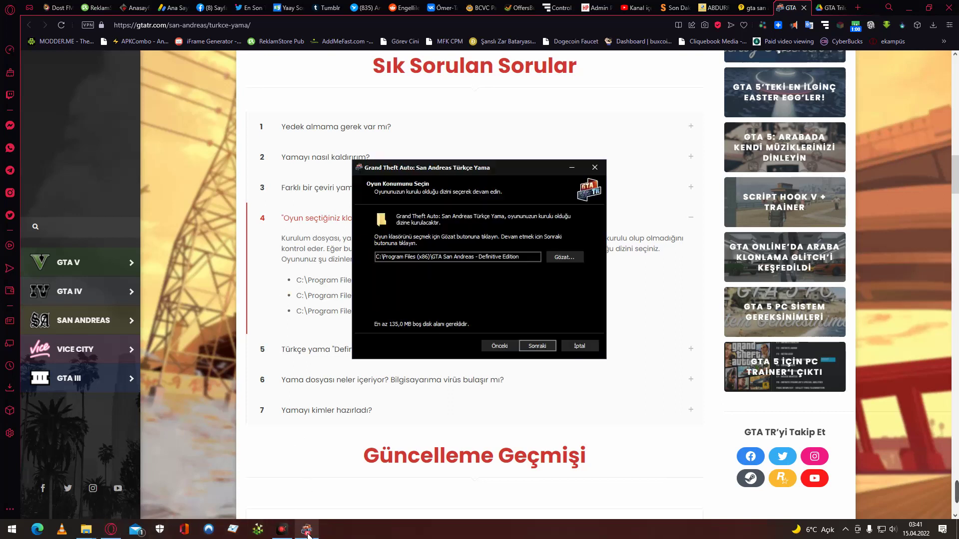
click(563, 257)
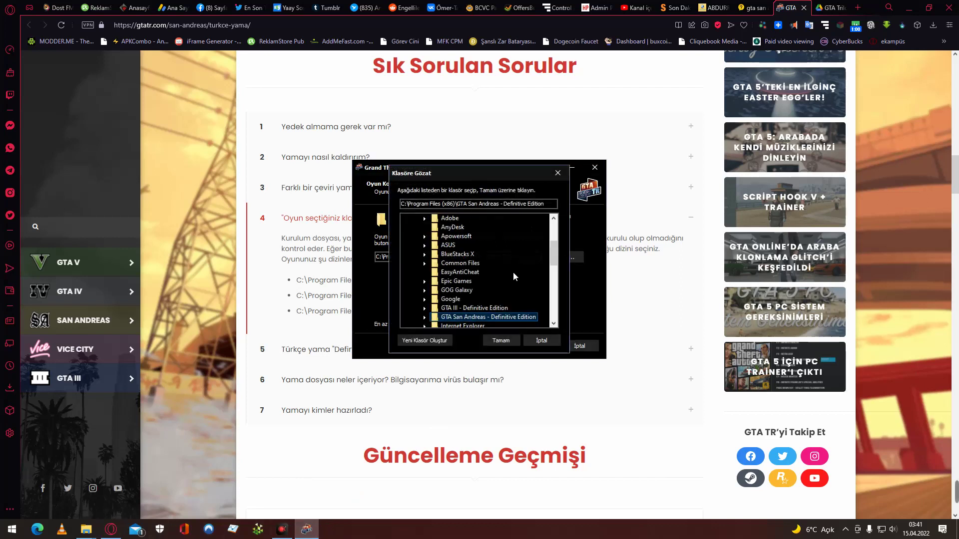
scroll(489, 260, down, 15)
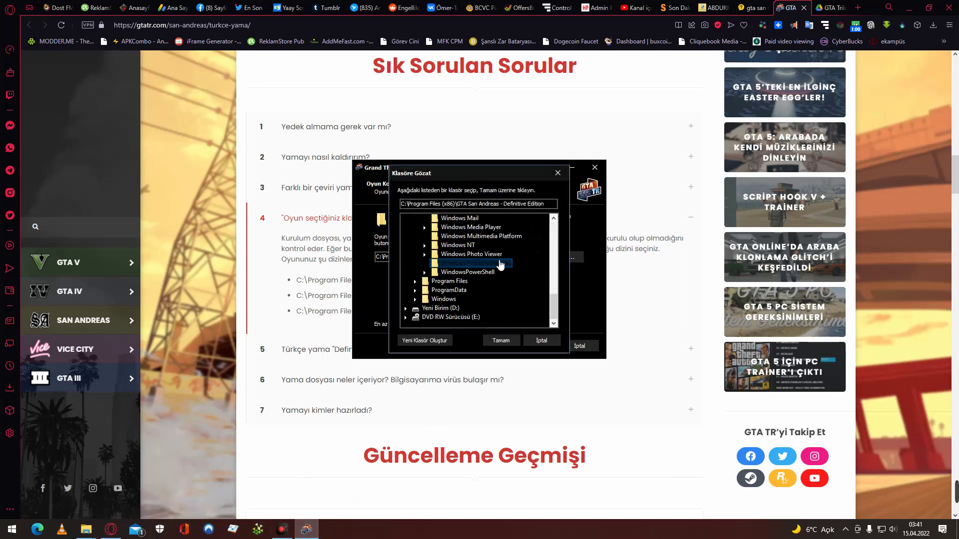
click(468, 281)
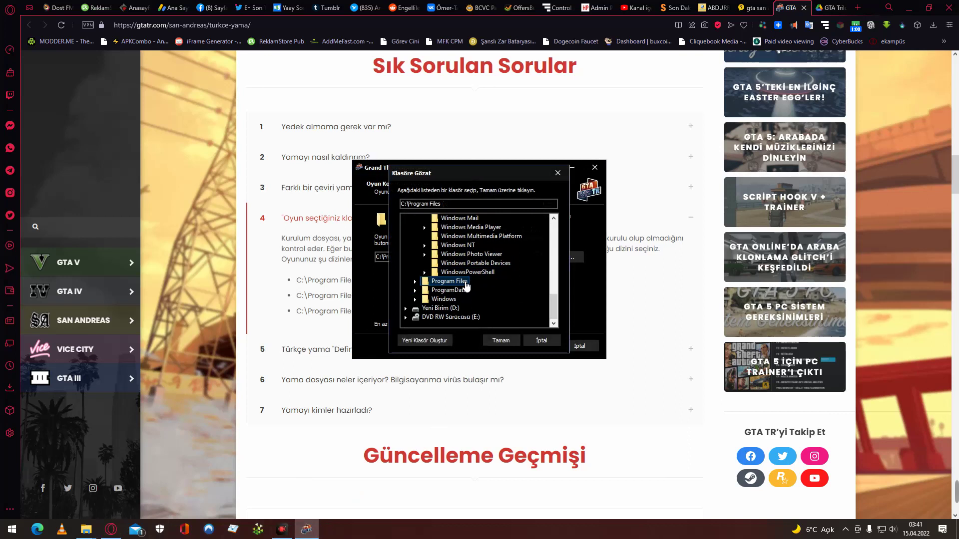
double_click(449, 282)
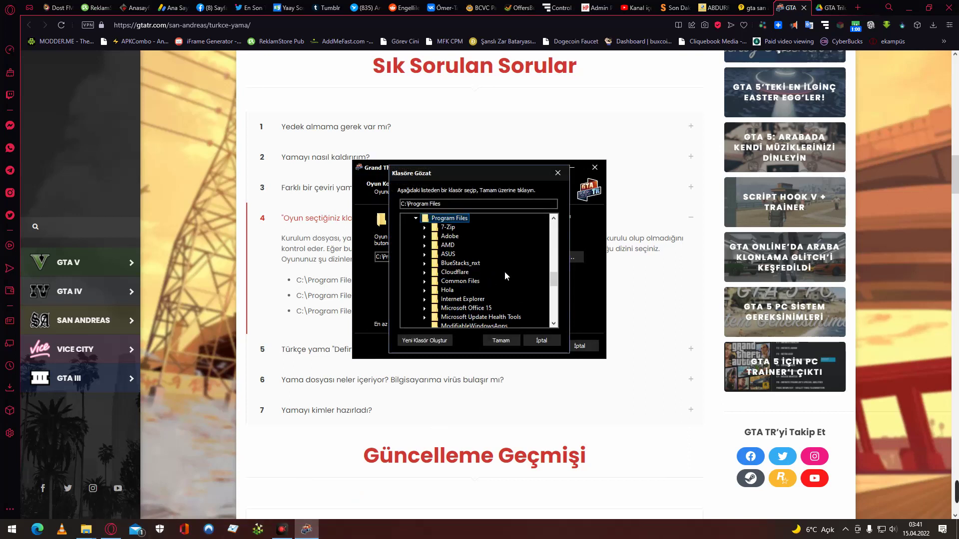
scroll(505, 272, down, 4)
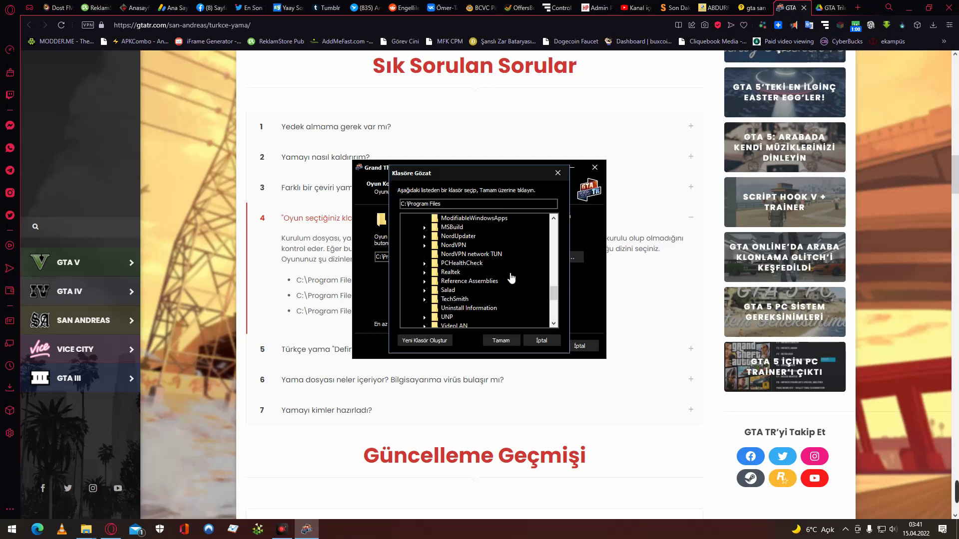
scroll(511, 278, down, 1)
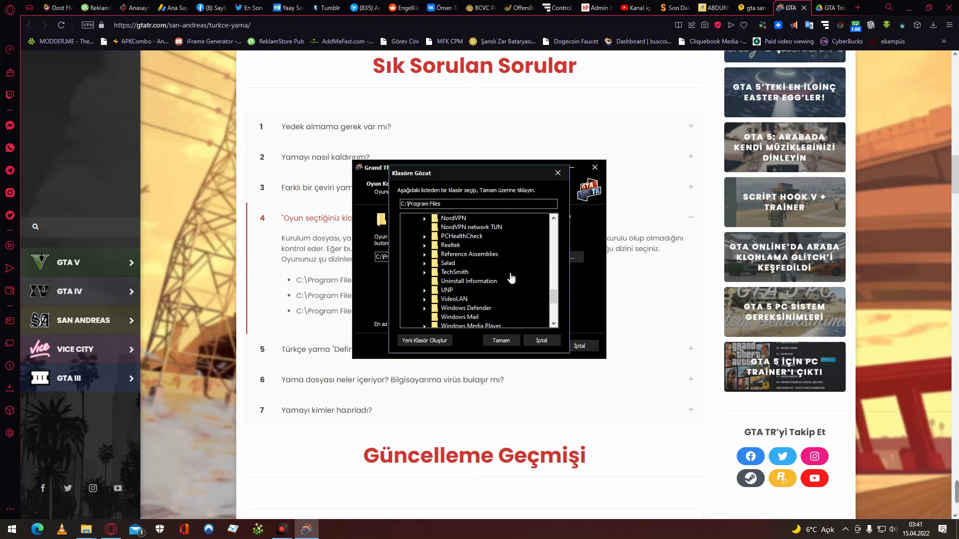
scroll(511, 278, up, 1)
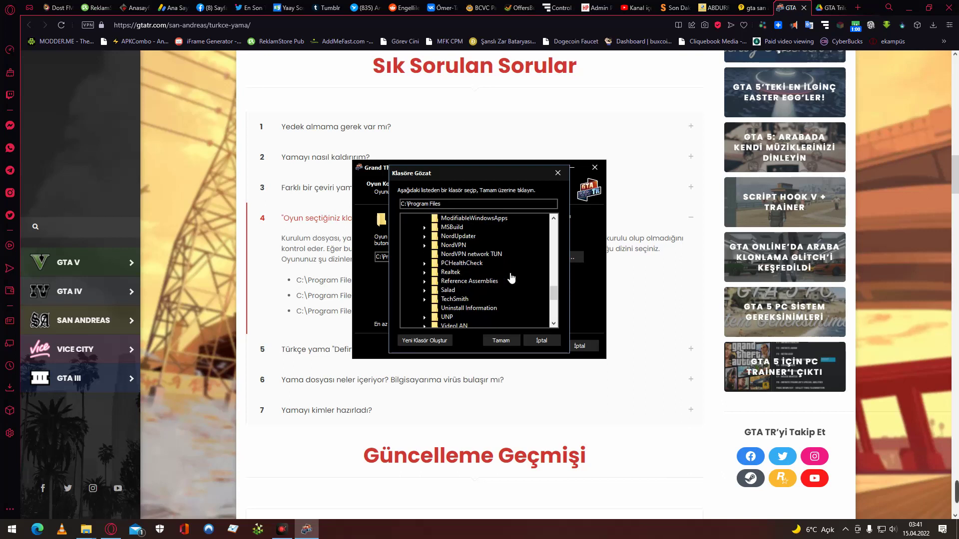
scroll(511, 278, down, 5)
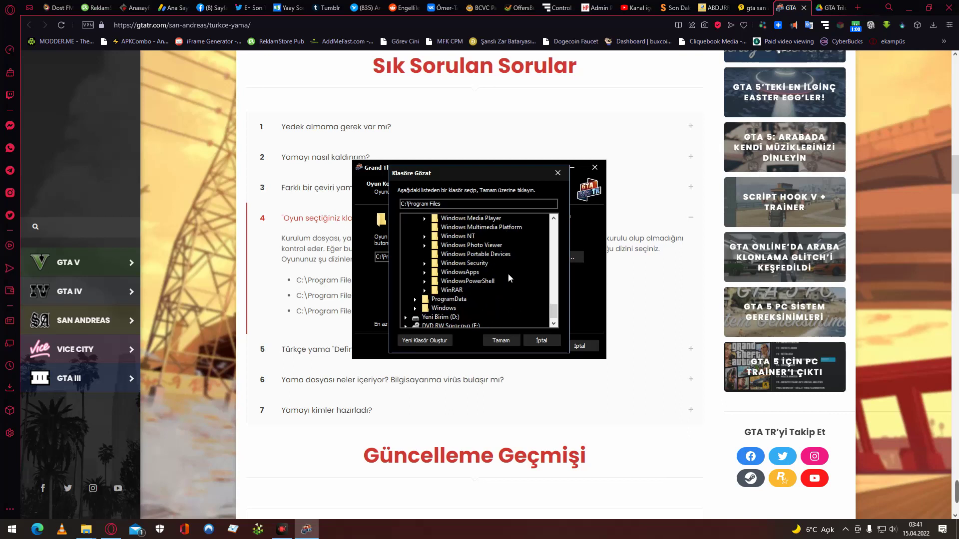
scroll(470, 296, up, 2)
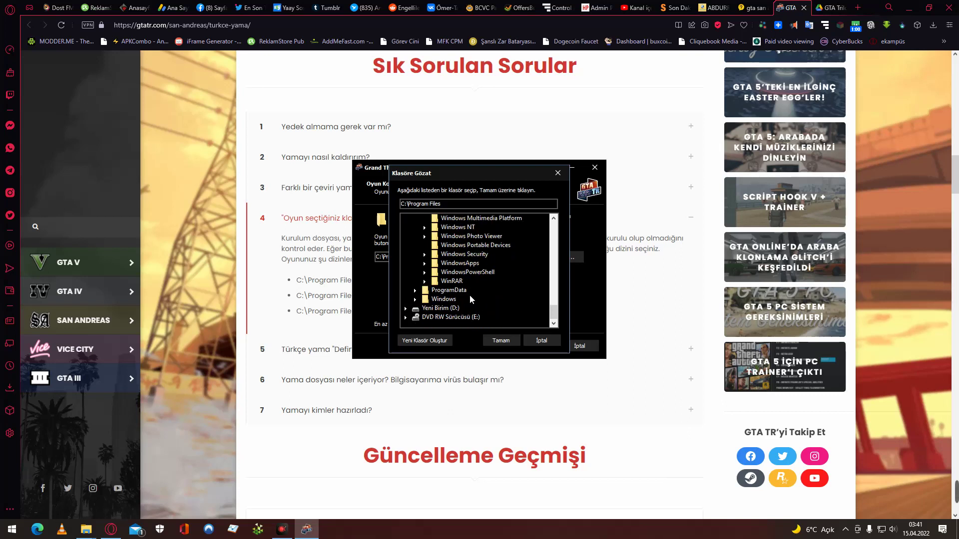
scroll(470, 297, up, 5)
scroll(470, 299, up, 10)
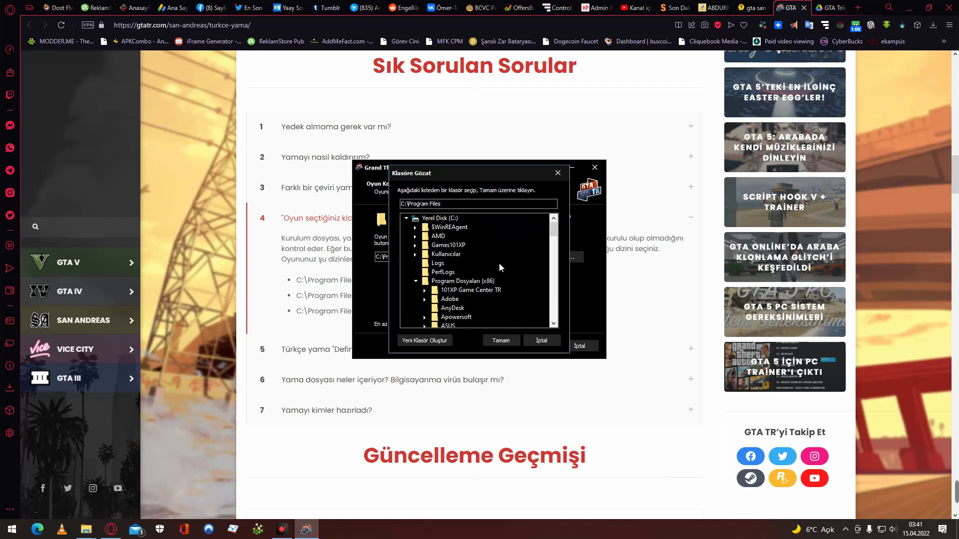
scroll(498, 265, down, 1)
Choose Program Files (x86)\GTA San Andreas - Definitive Edition, continue, and dismiss the not-installed warning.
click(494, 257)
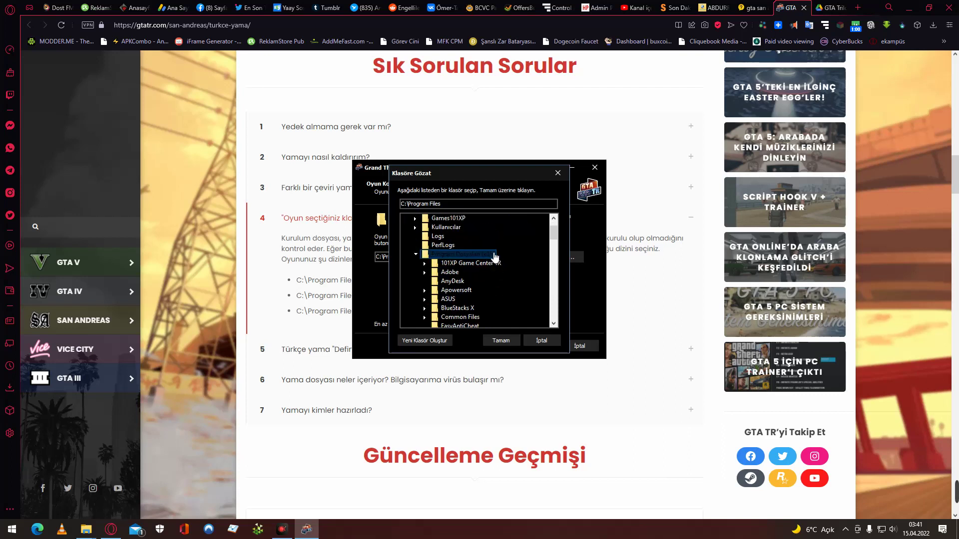
click(494, 256)
double_click(494, 256)
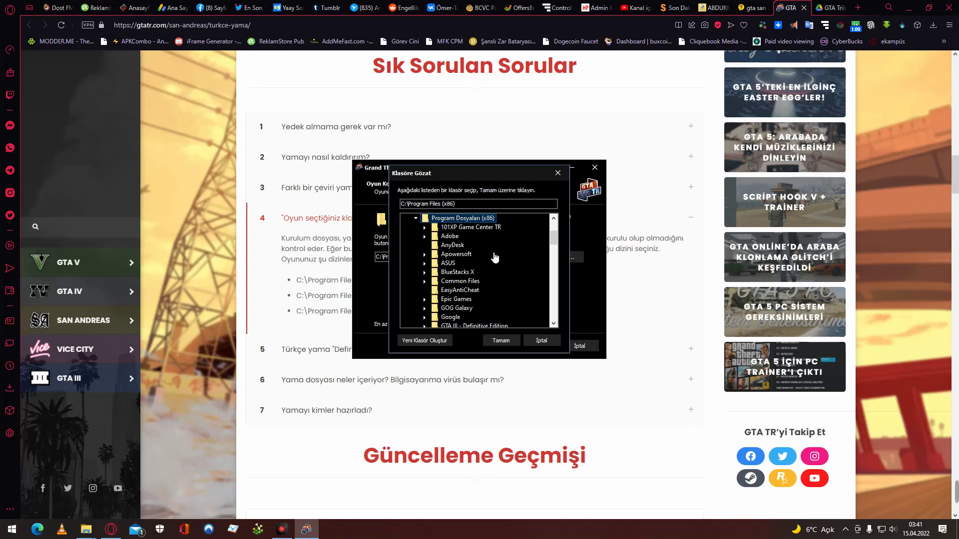
scroll(501, 258, down, 1)
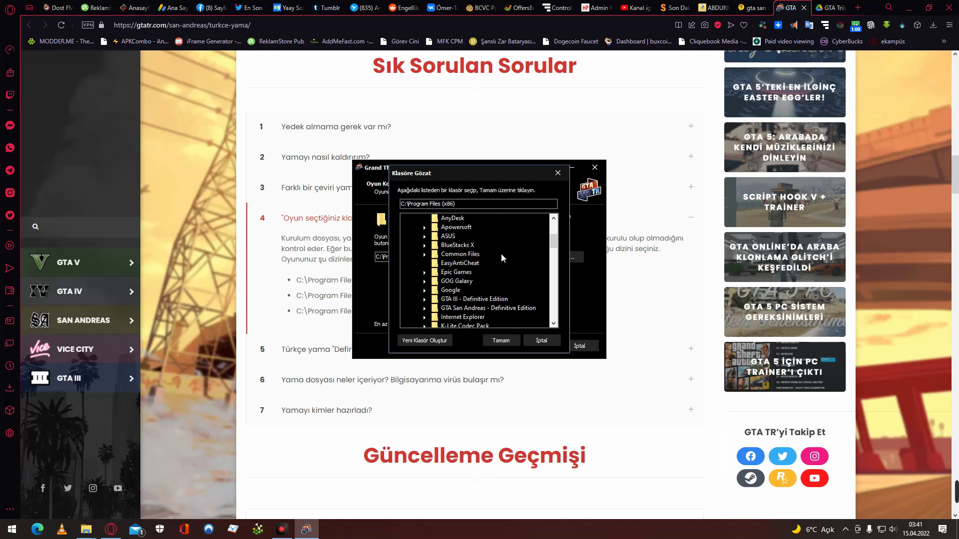
scroll(501, 253, down, 2)
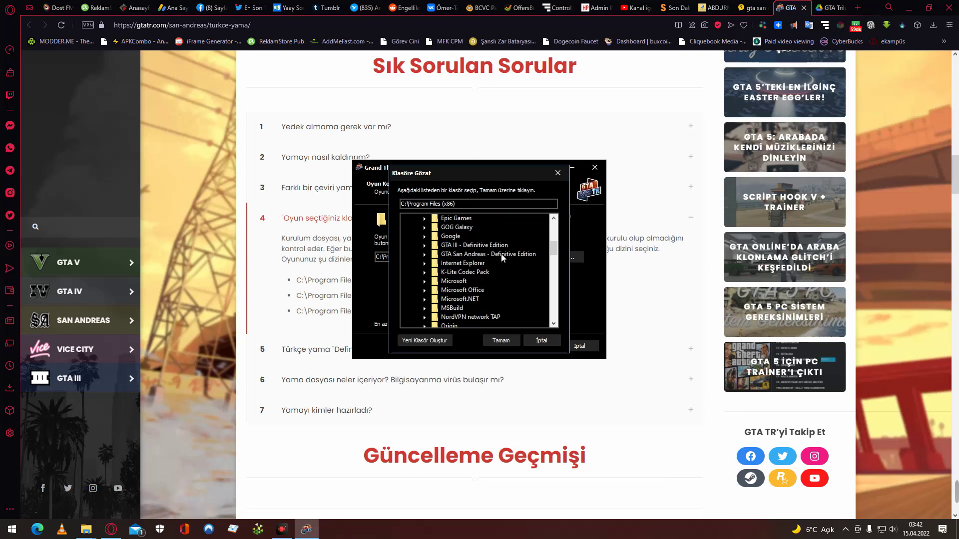
click(505, 254)
double_click(505, 255)
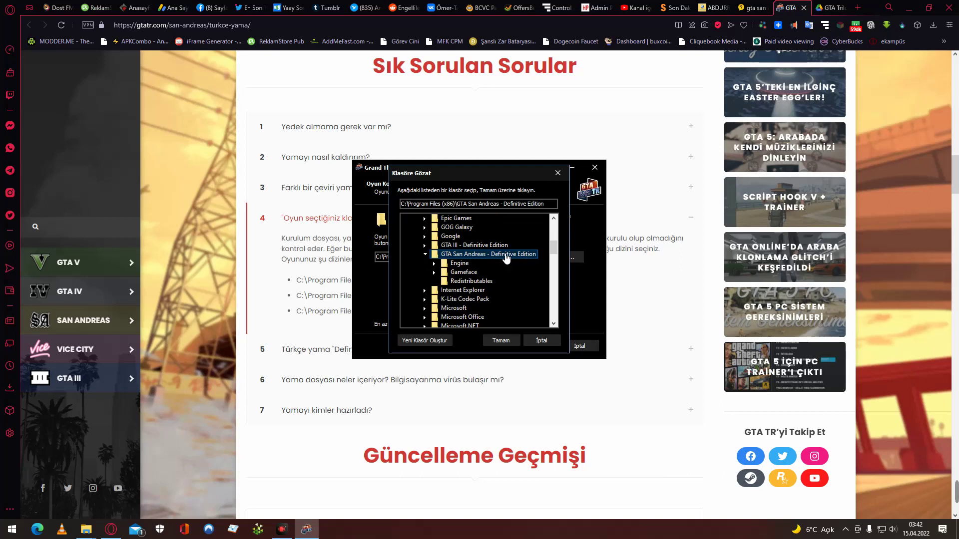
click(496, 340)
click(529, 345)
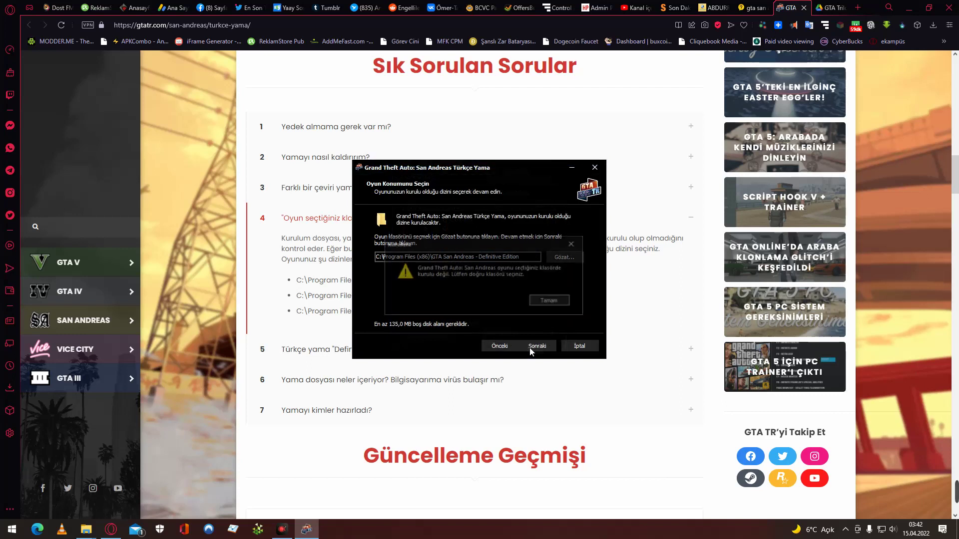
click(549, 306)
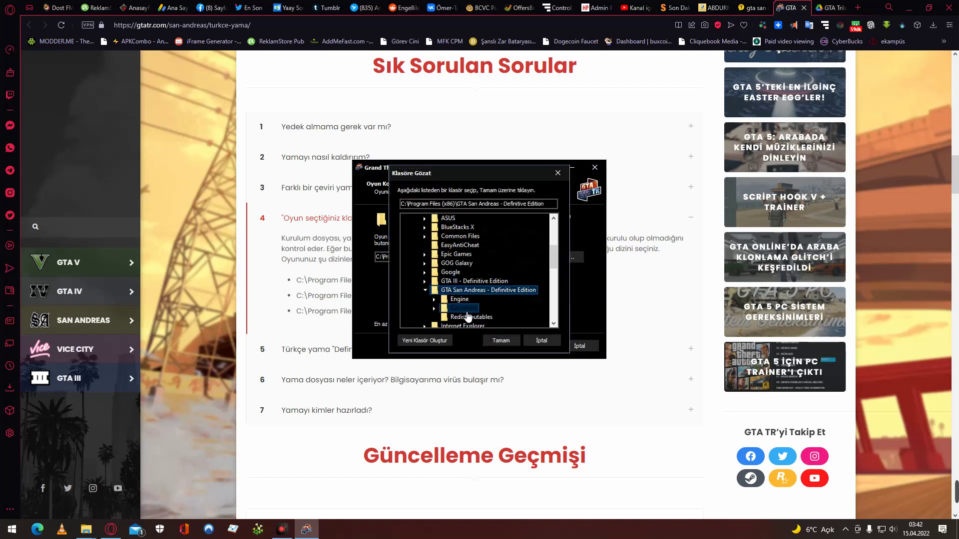
Choose Gameface\Binaries\Win64 inside the Definitive Edition folder as the game location.
double_click(467, 309)
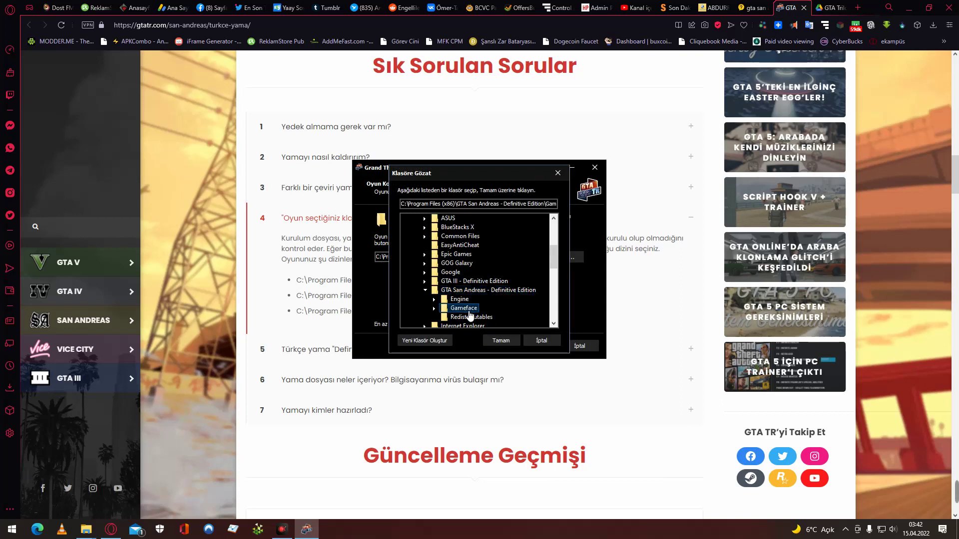
scroll(499, 317, down, 1)
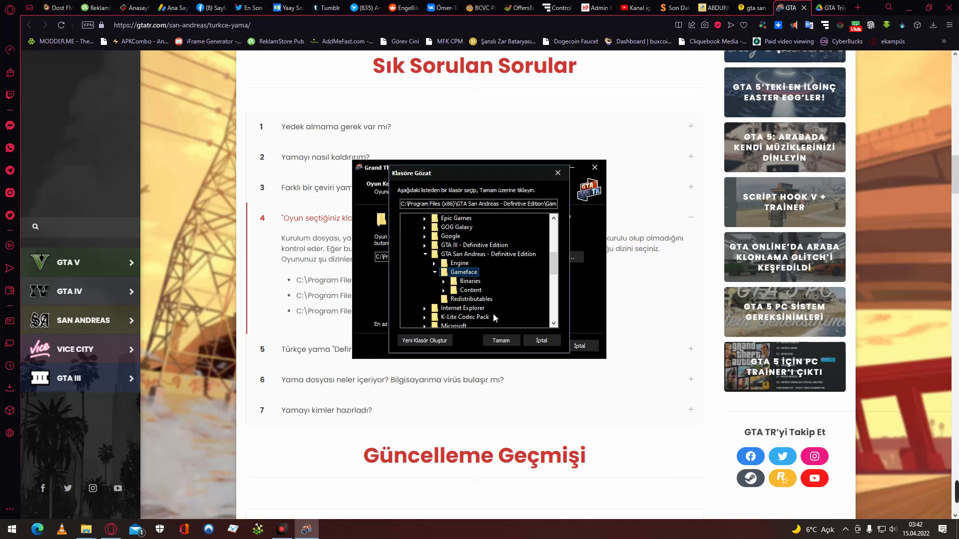
double_click(483, 283)
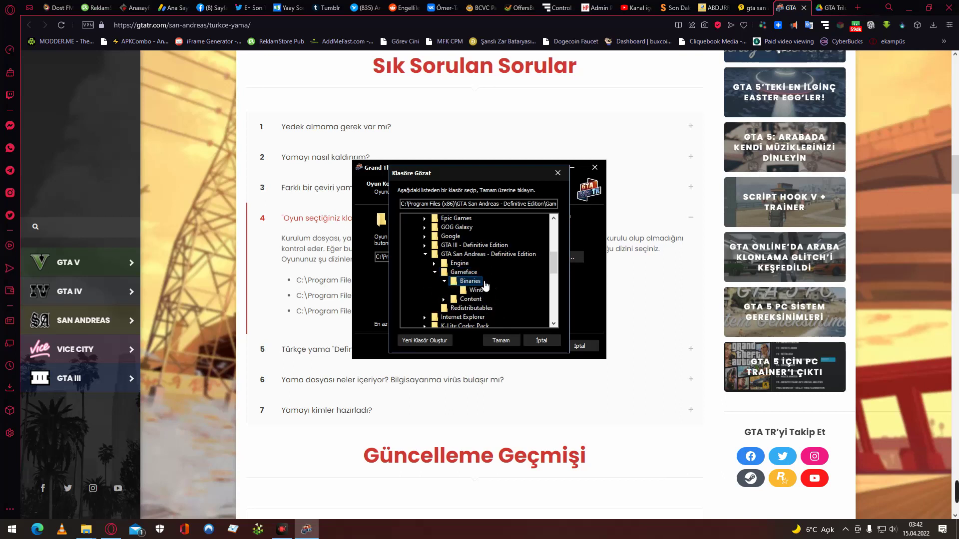
click(488, 291)
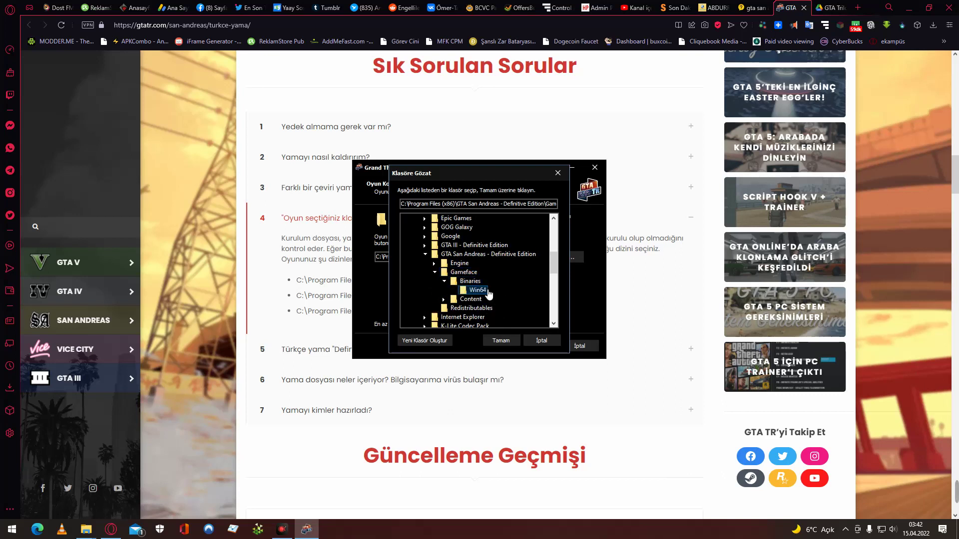
click(505, 341)
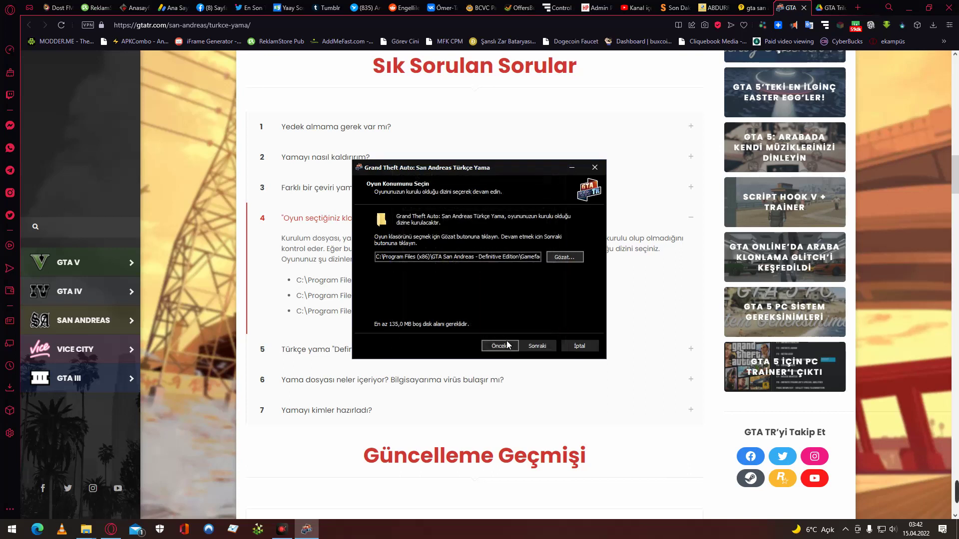
Try continuing, dismiss the warning, then step back to the information page and forward again.
click(532, 347)
click(567, 301)
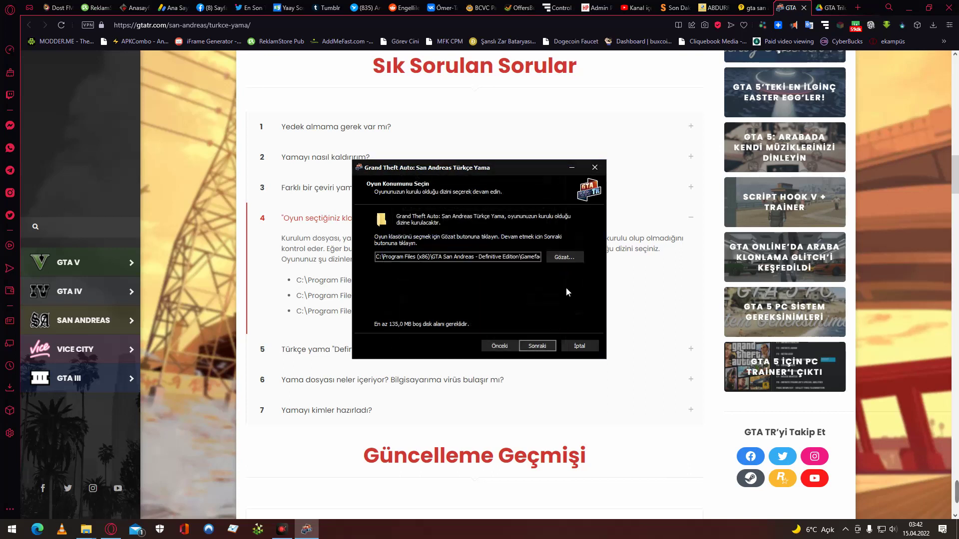
click(499, 346)
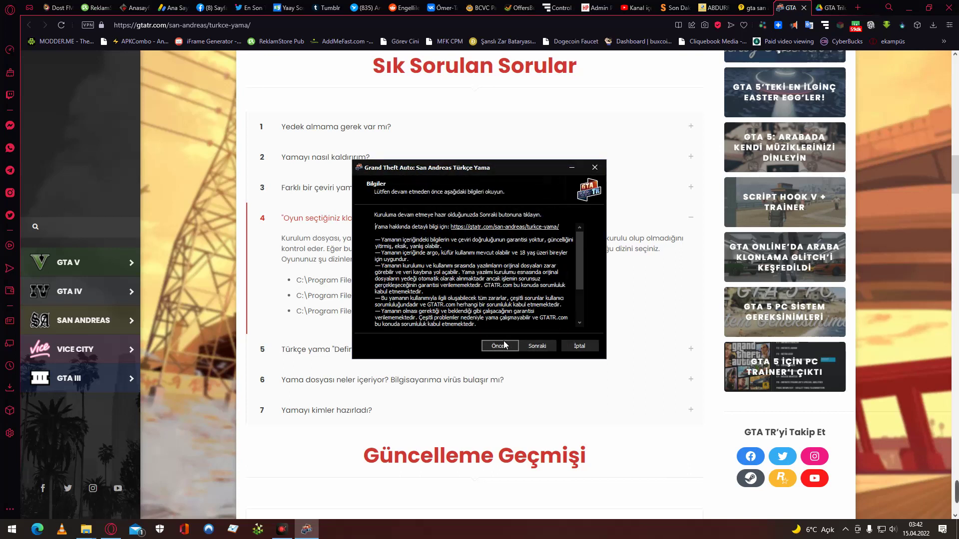
scroll(474, 274, down, 3)
click(537, 346)
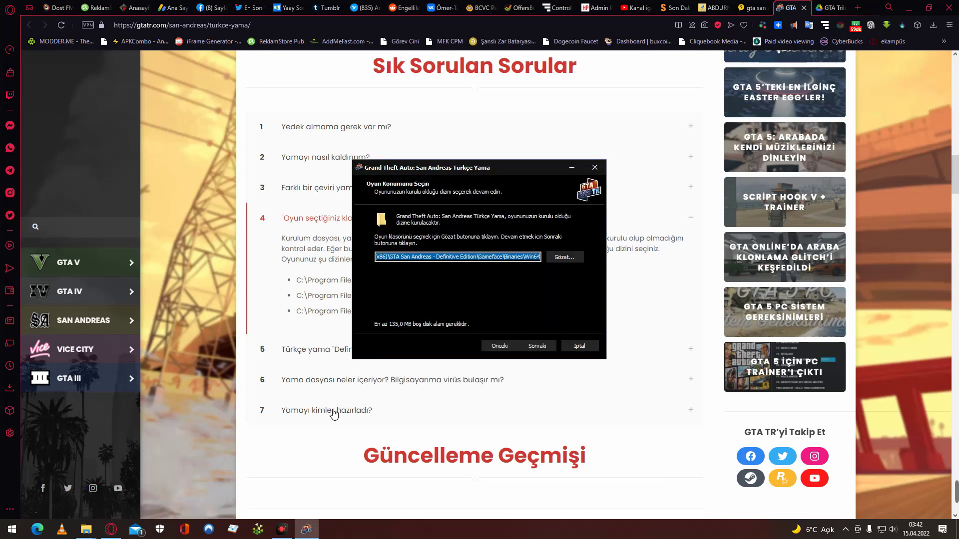
Bring the GTATR Türkçe Yama page forward and read through the FAQ and reader comments.
click(310, 434)
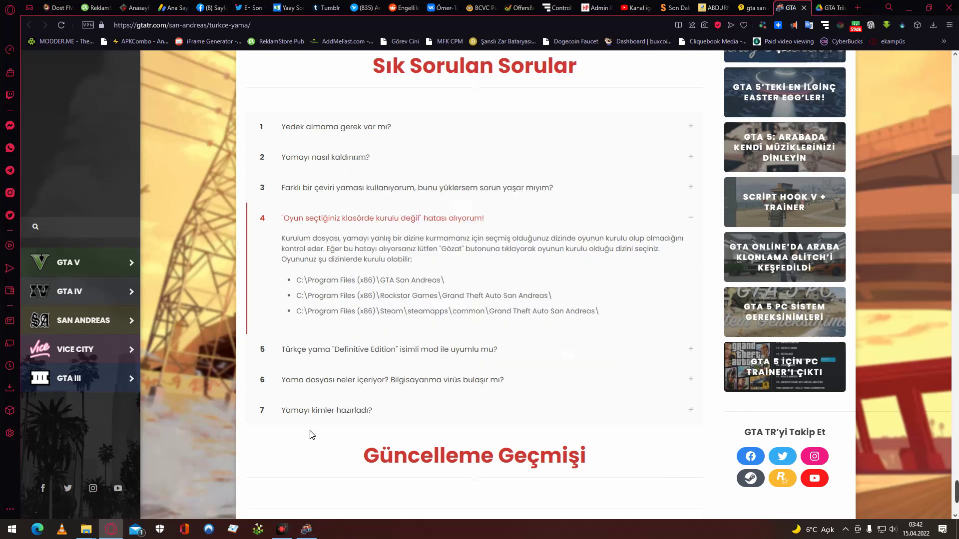
scroll(310, 435, down, 3)
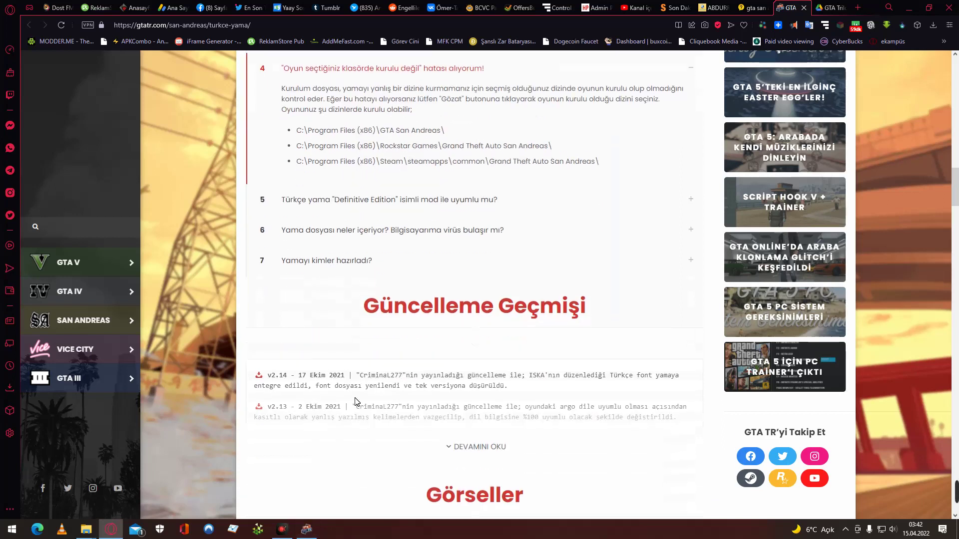
scroll(356, 402, down, 5)
scroll(356, 402, down, 9)
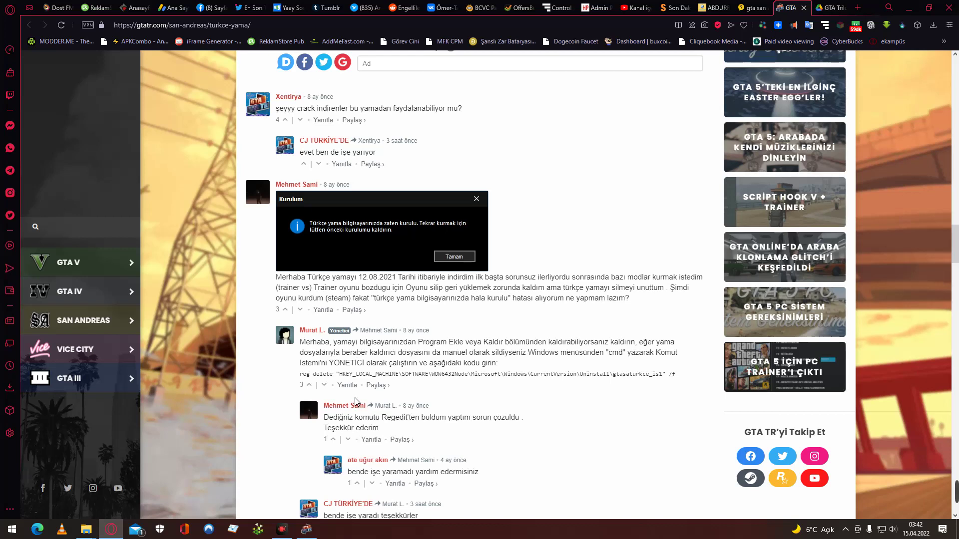
scroll(355, 402, down, 2)
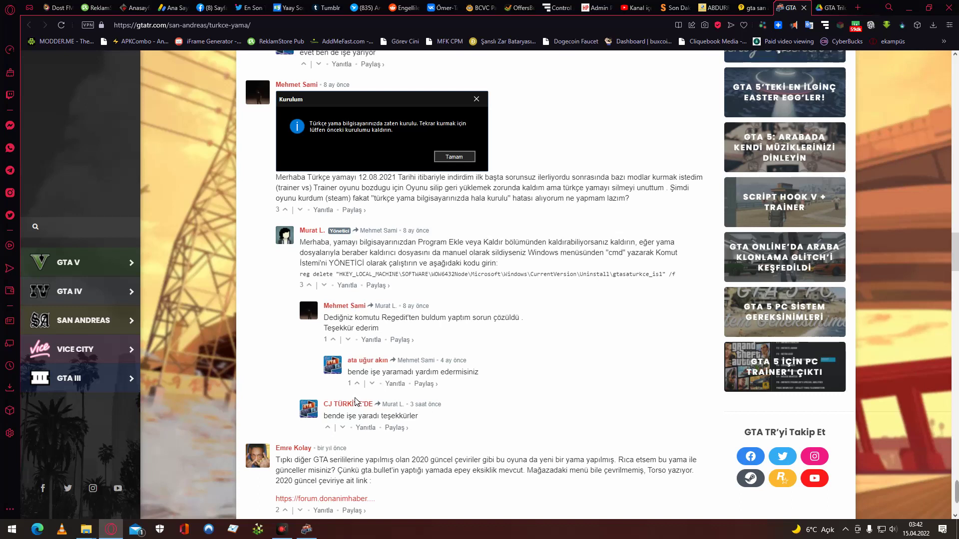
scroll(521, 283, down, 2)
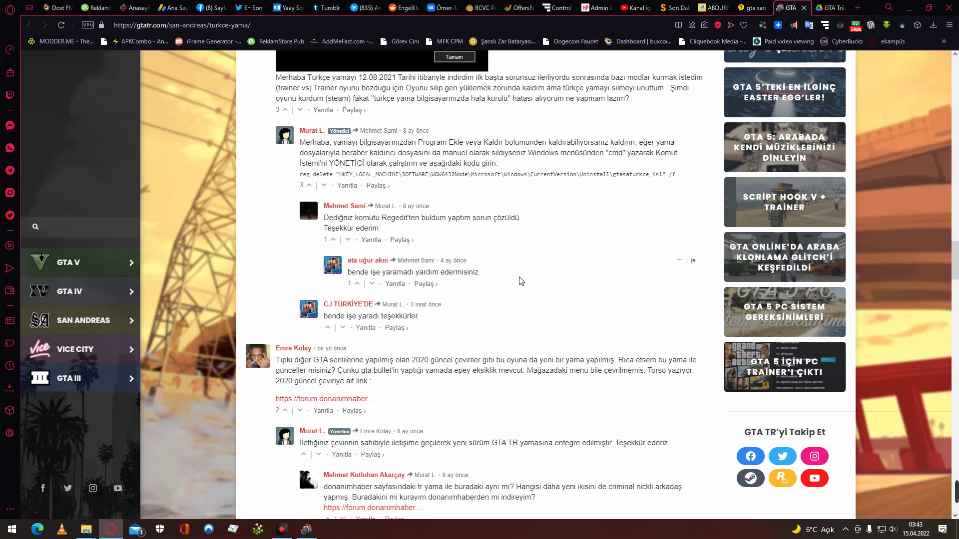
scroll(521, 281, down, 3)
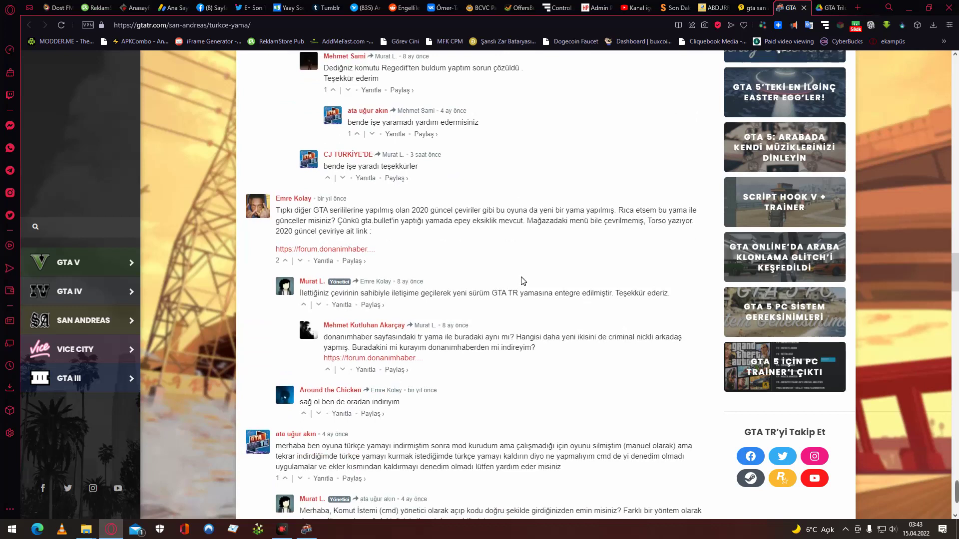
scroll(521, 280, down, 3)
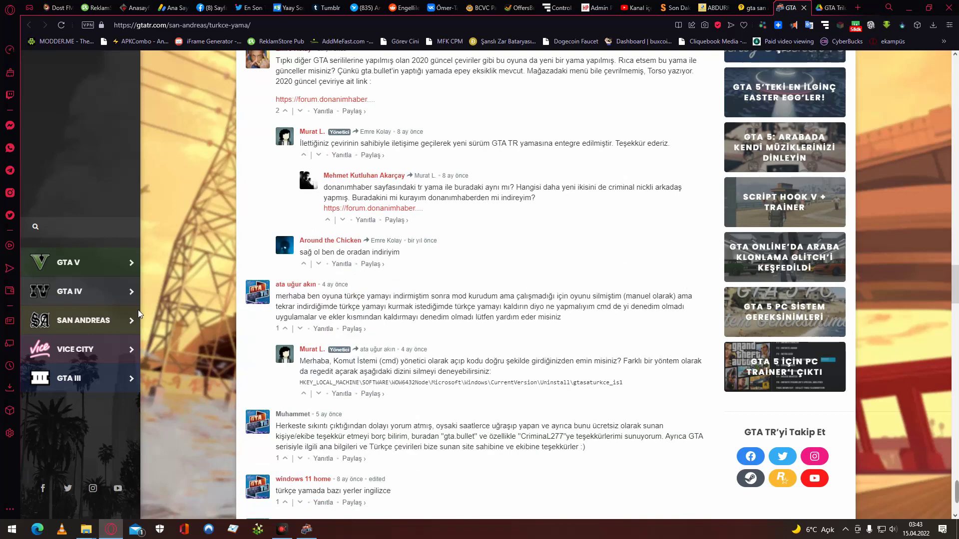
mouse_move(110, 327)
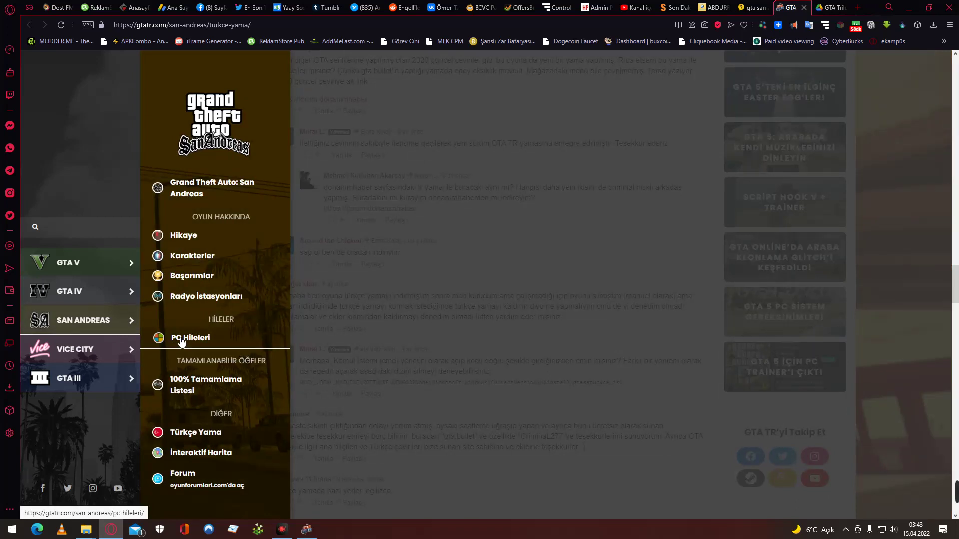
Open the San Andreas Hikaye story page on gtatr.com and scroll through the article.
click(185, 235)
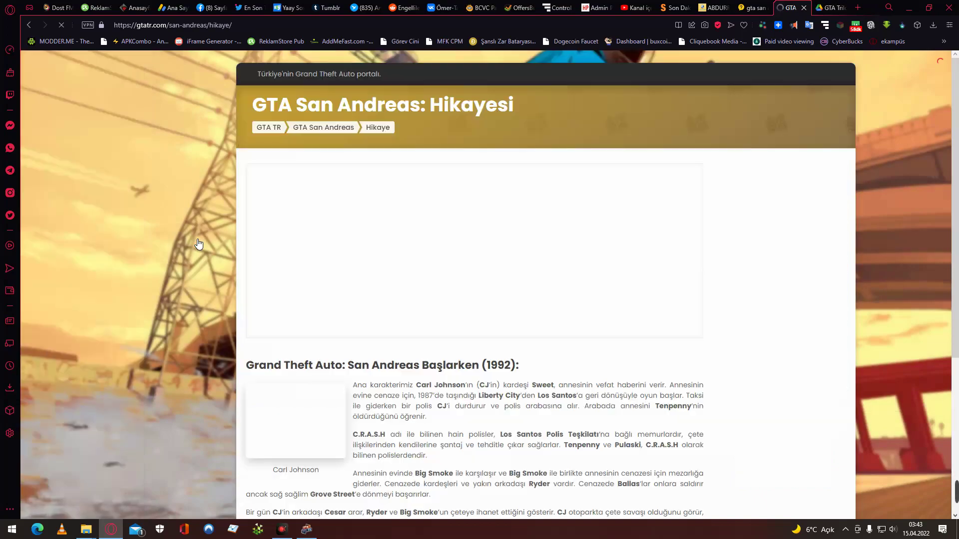
scroll(273, 361, down, 15)
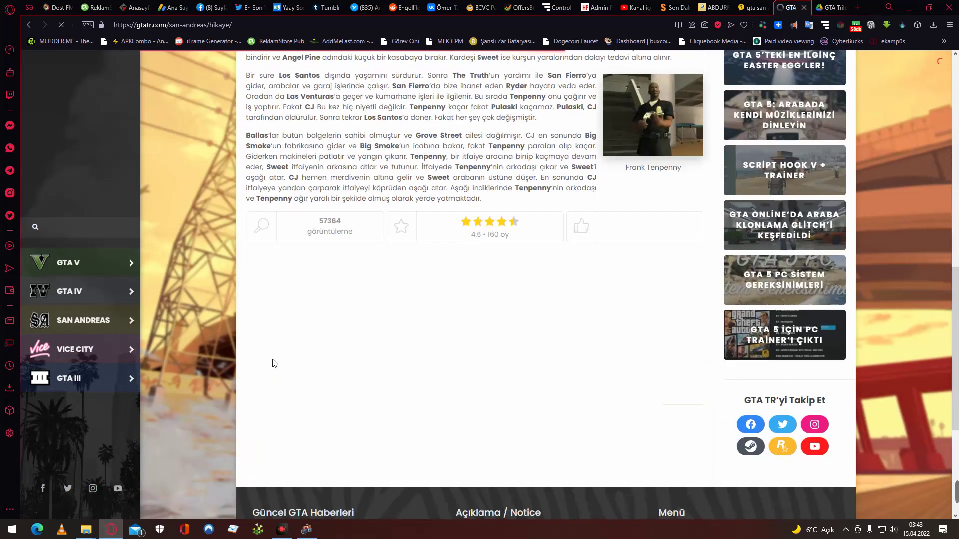
scroll(273, 360, up, 5)
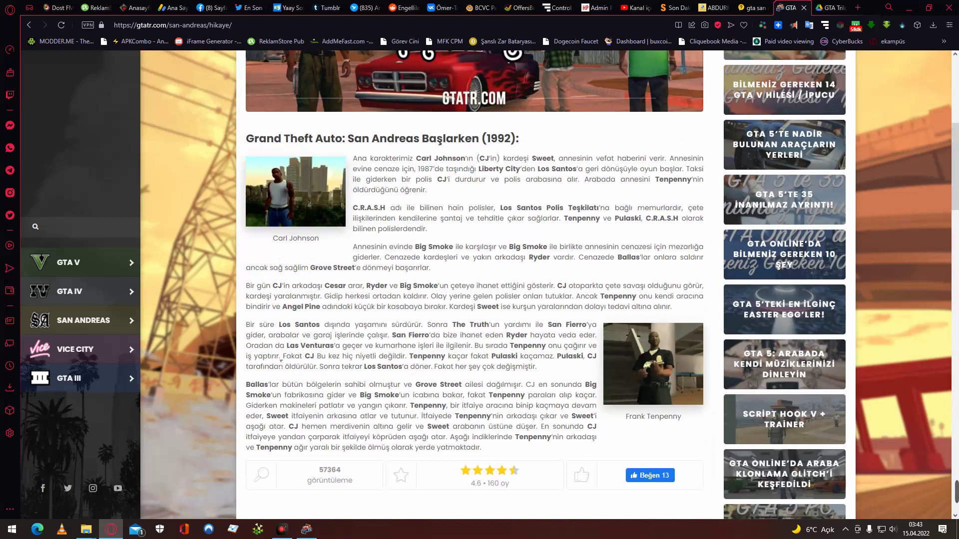
scroll(281, 361, up, 2)
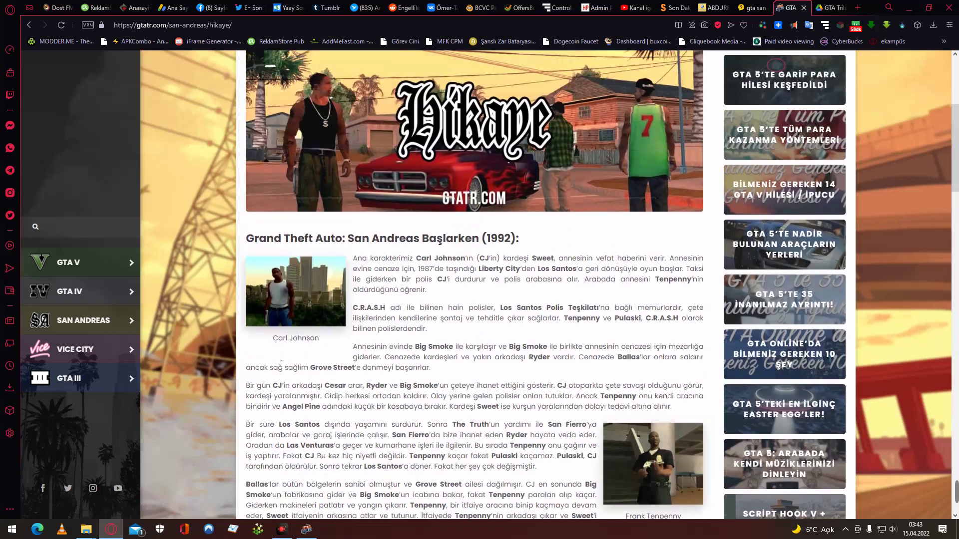
scroll(281, 361, up, 1)
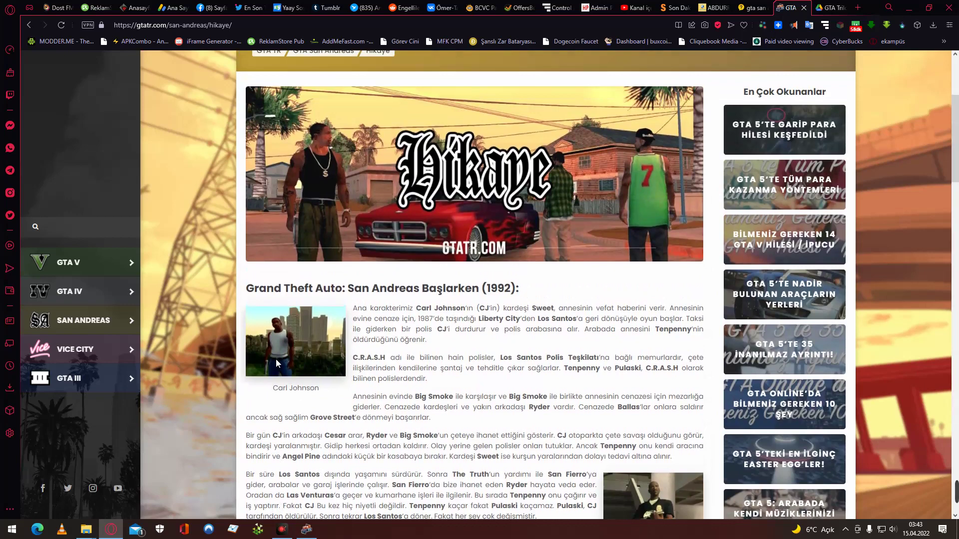
scroll(278, 363, down, 2)
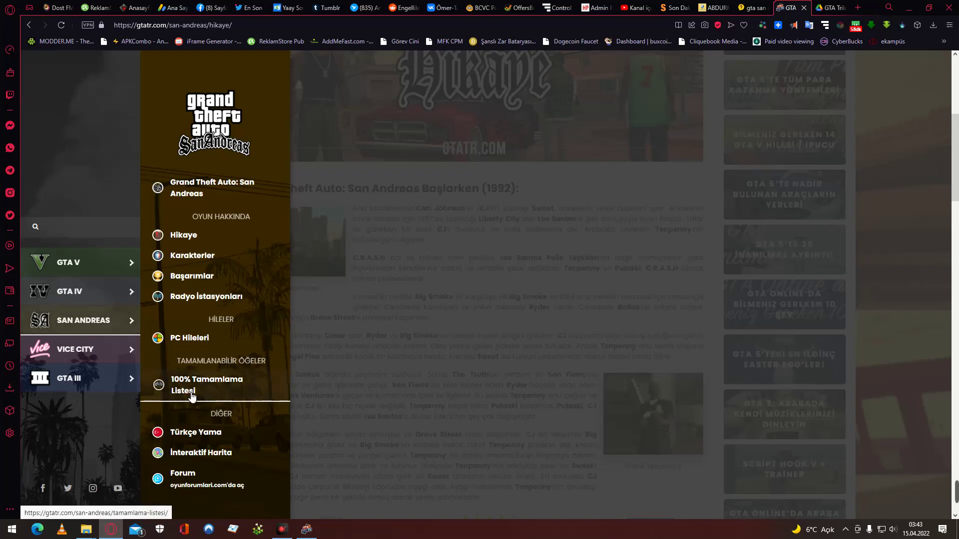
Read through the San Andreas 100% Tamamlama Listesi page, then minimize Opera GX.
click(241, 384)
scroll(239, 383, down, 5)
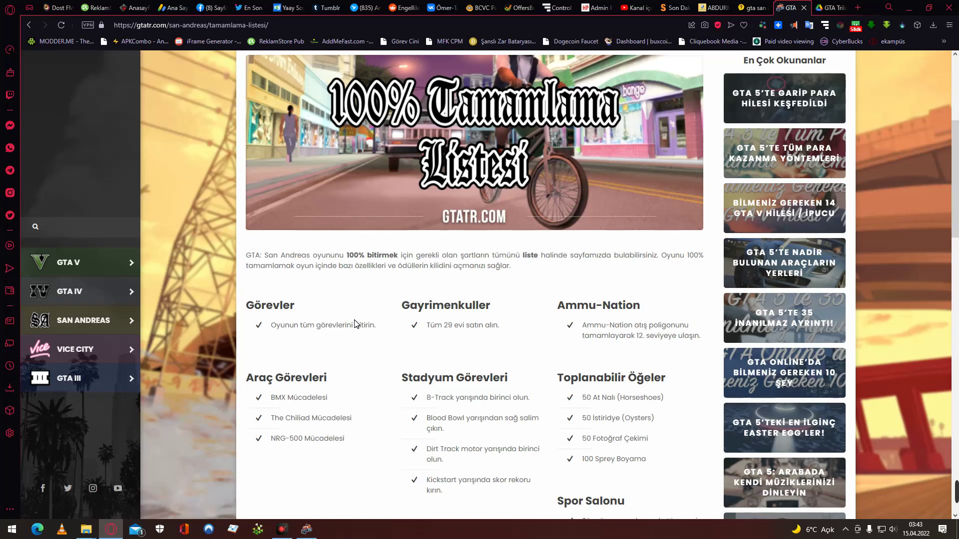
scroll(355, 323, down, 3)
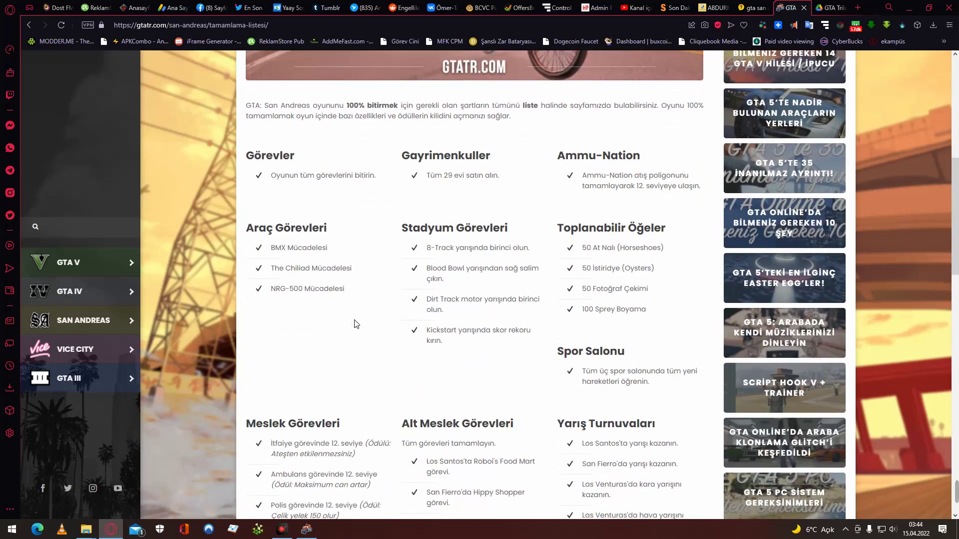
scroll(355, 323, down, 3)
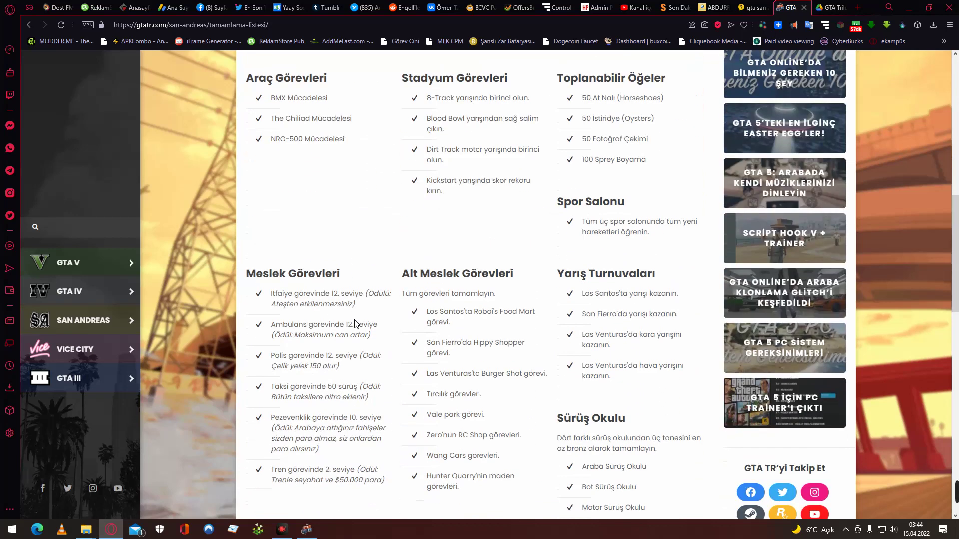
scroll(355, 324, down, 3)
scroll(356, 324, down, 5)
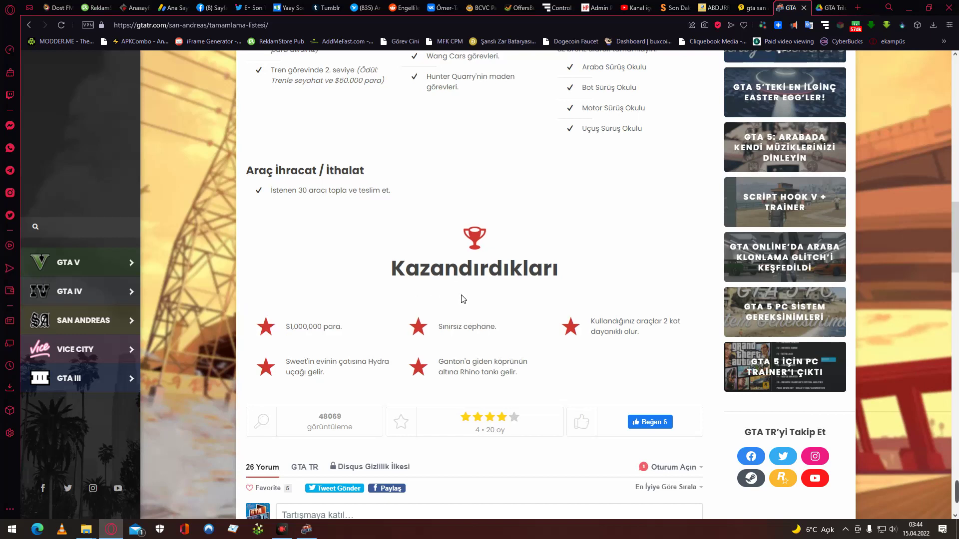
mouse_move(70, 294)
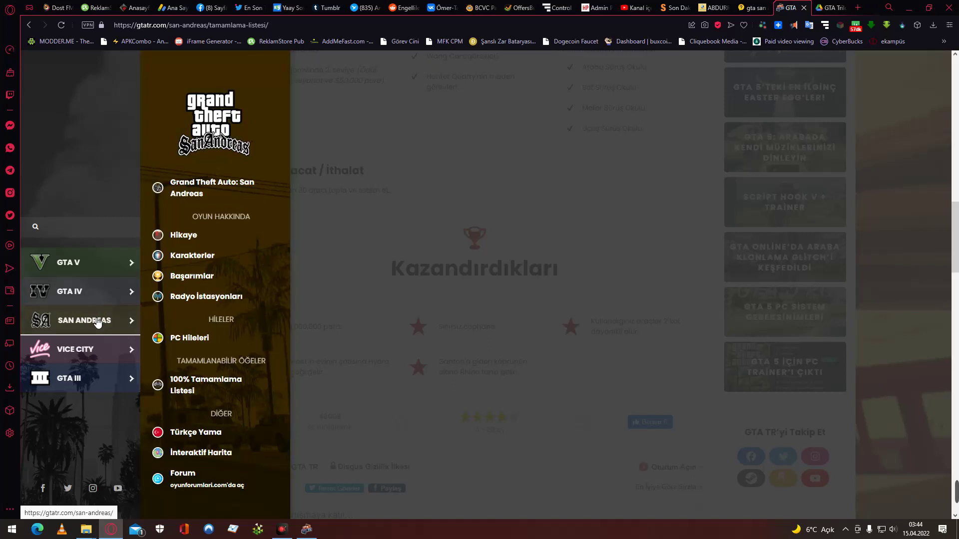
scroll(175, 387, down, 2)
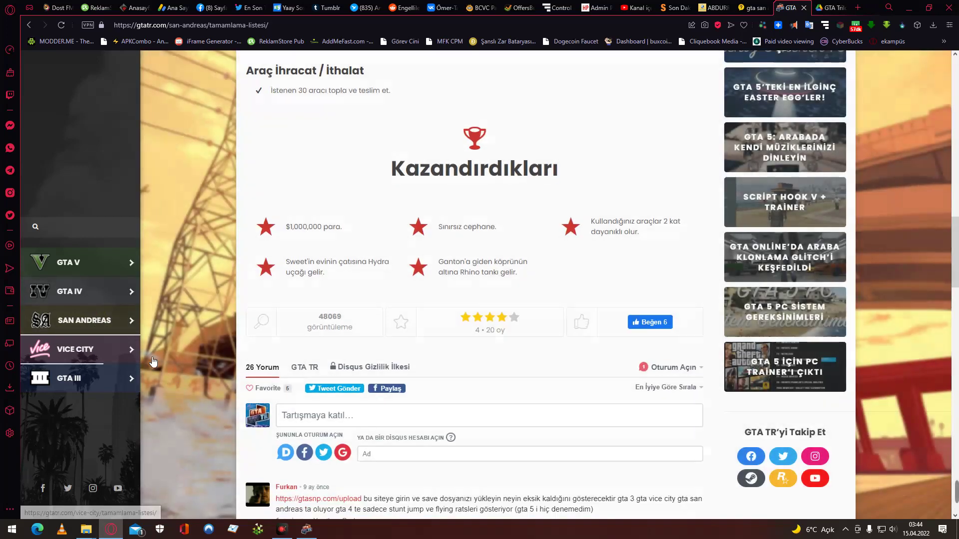
click(908, 7)
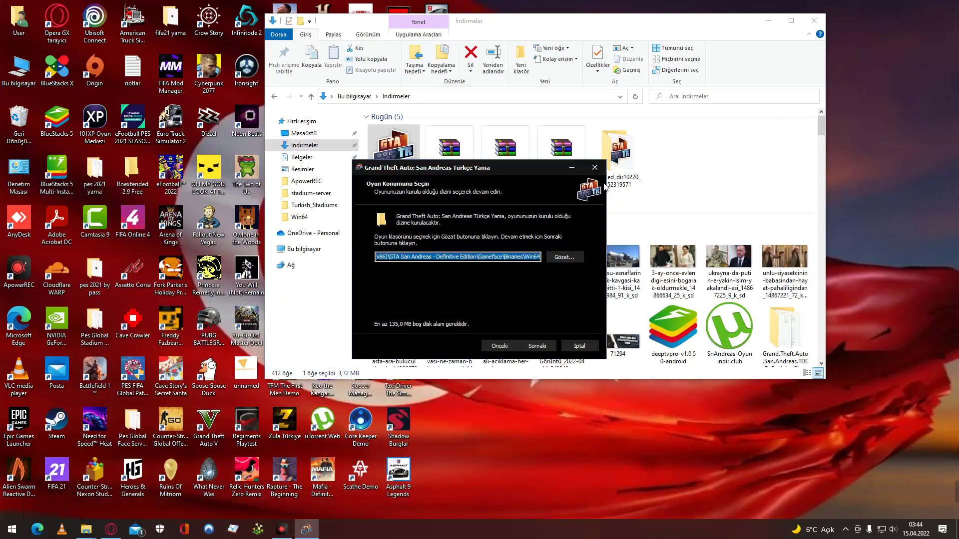
Quit the Türkçe Yama installer, confirming the exit with Evet.
click(594, 171)
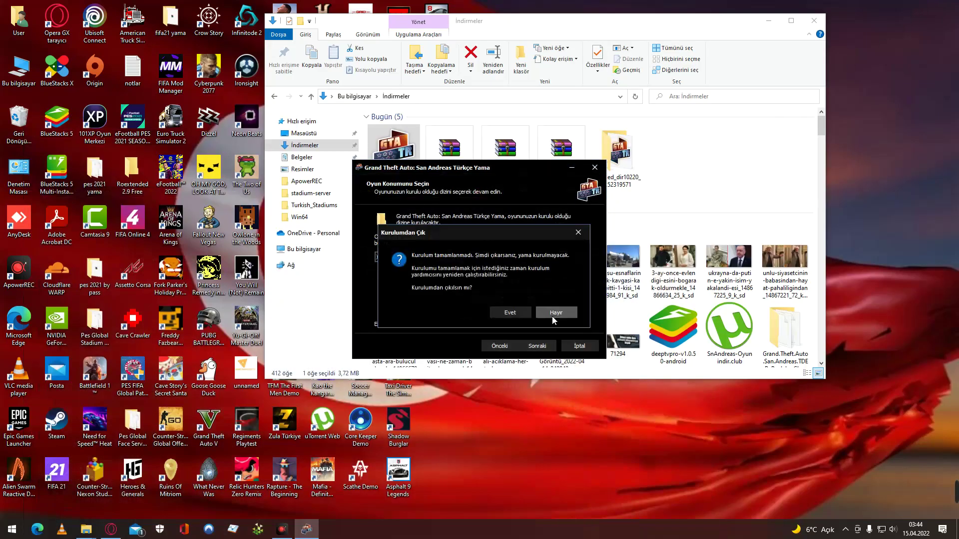
click(552, 315)
click(592, 174)
click(516, 311)
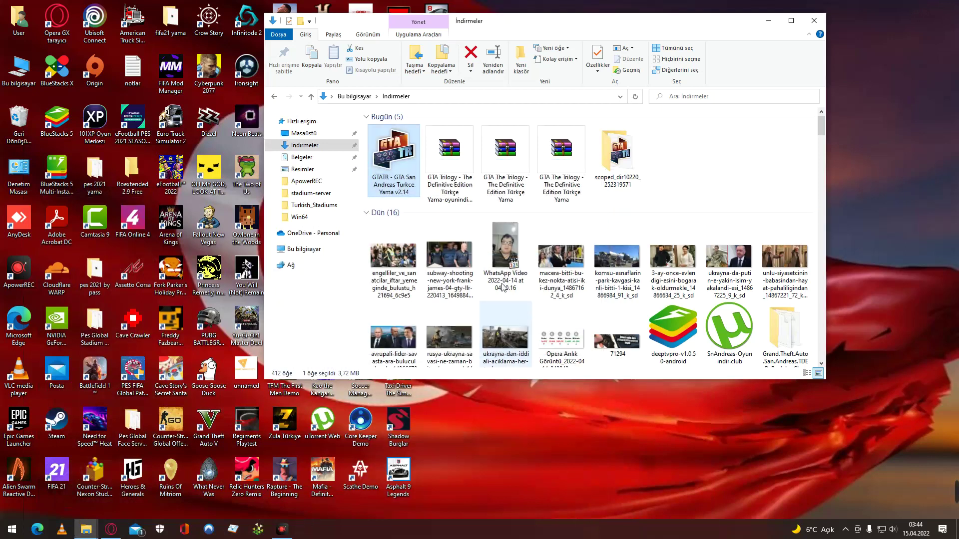
Open the GTA Trilogy Türkçe Yama archive by entering its password.
click(453, 164)
double_click(453, 162)
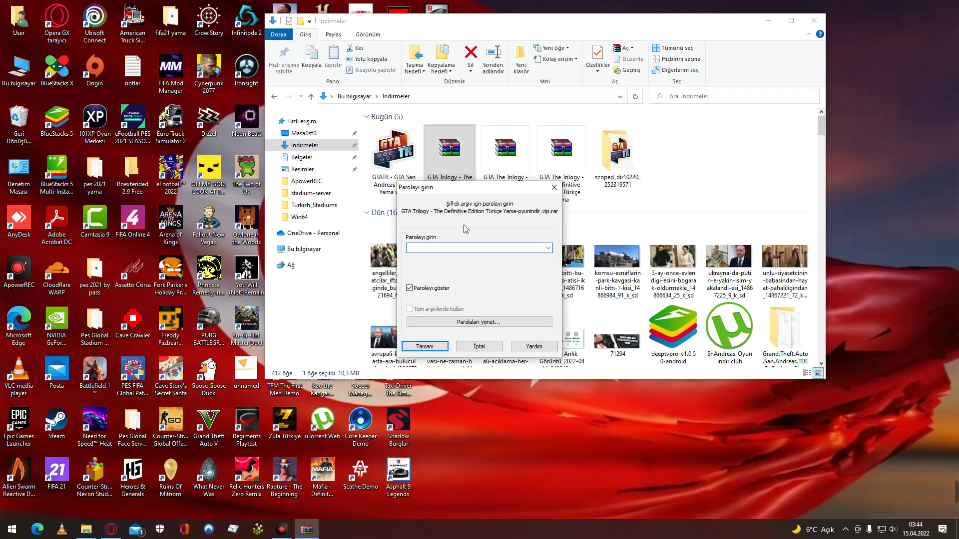
text(12345)
key(Return)
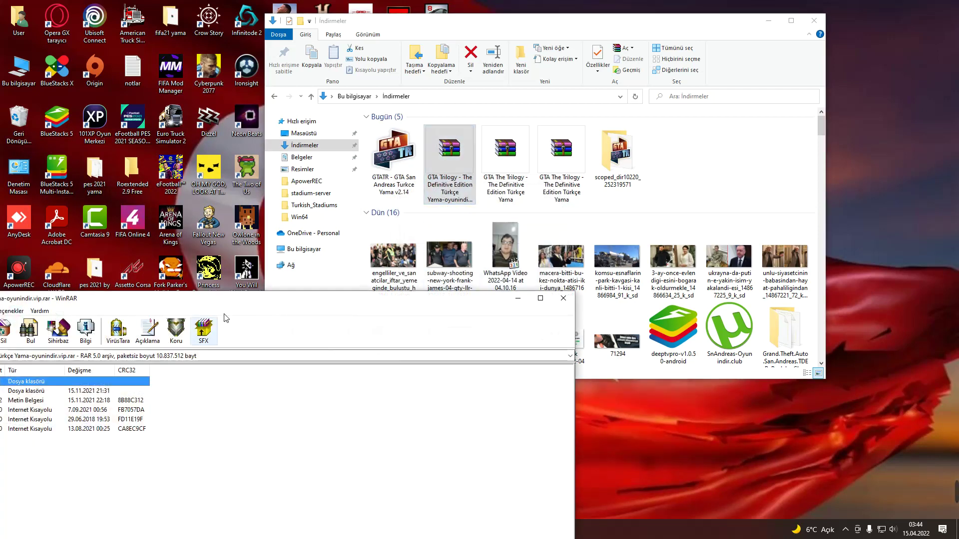
Open the archive's oyunindir.vip folder and select Content, with Explorer minimized.
drag(285, 302, 709, 229)
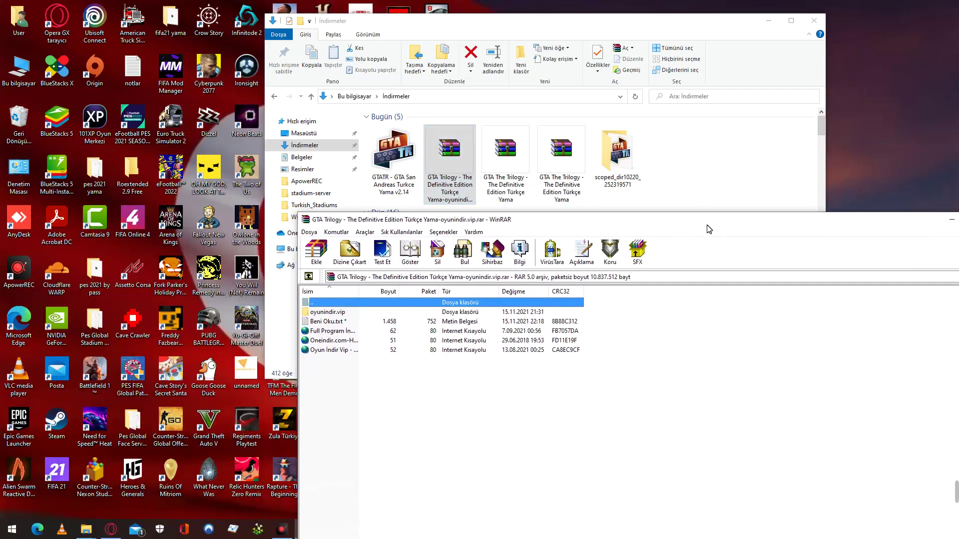
double_click(403, 313)
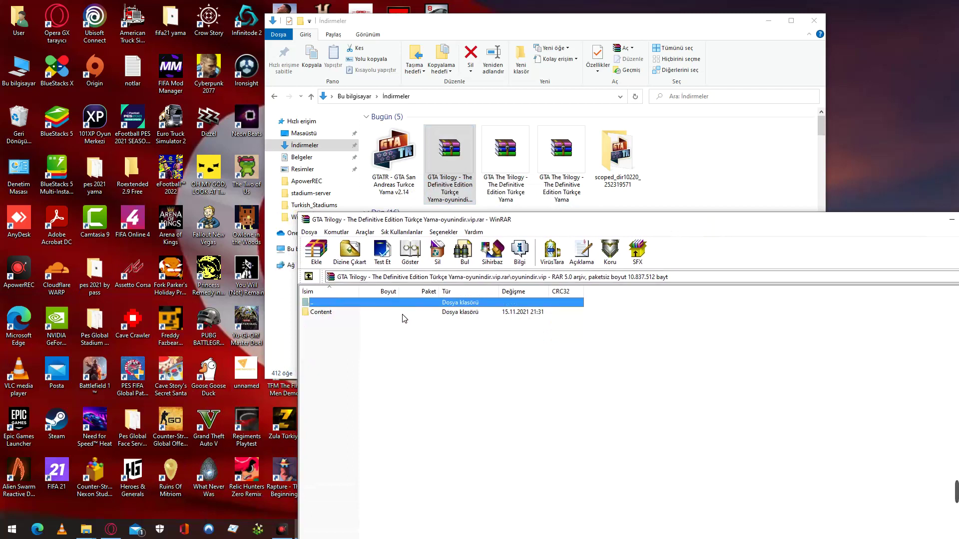
click(403, 313)
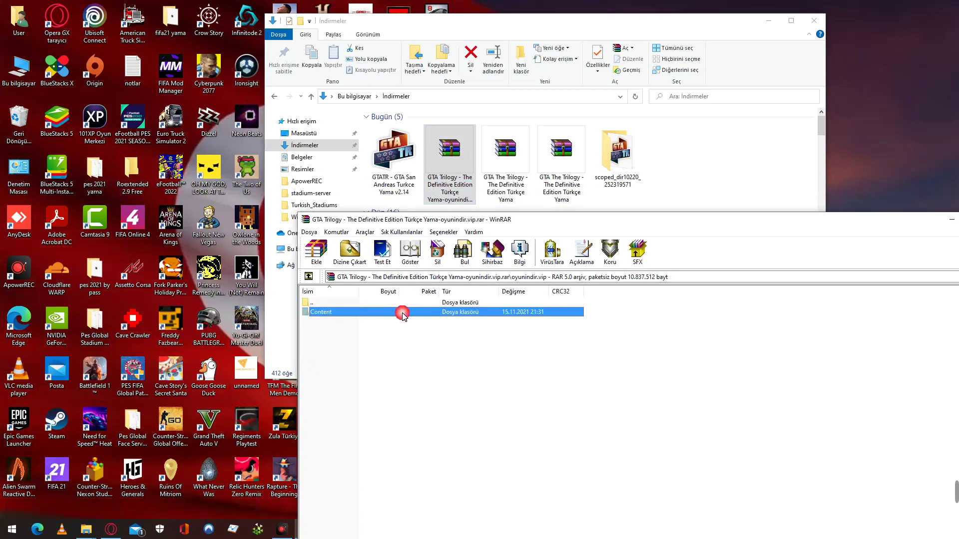
click(768, 20)
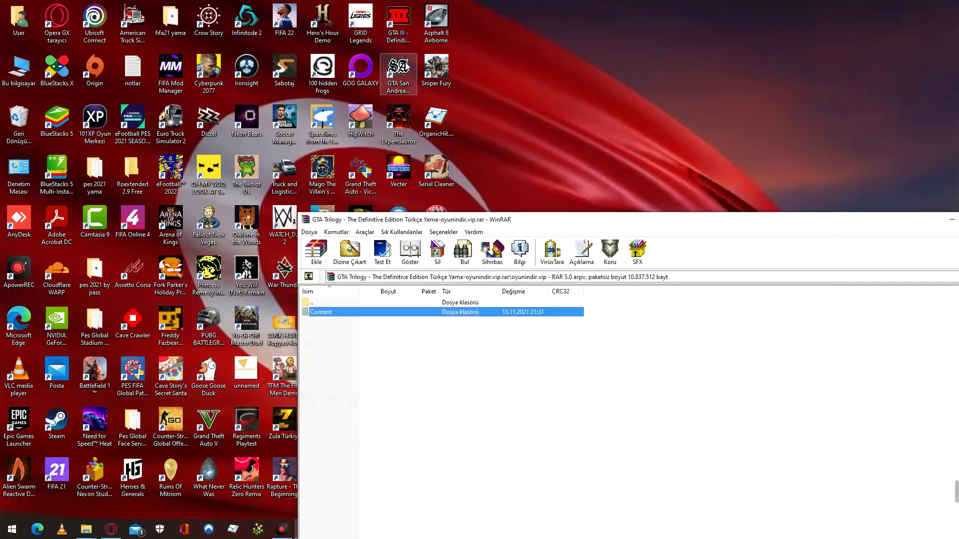
Open the San Andreas Definitive Edition install location and navigate to its Gameface folder.
right_click(410, 83)
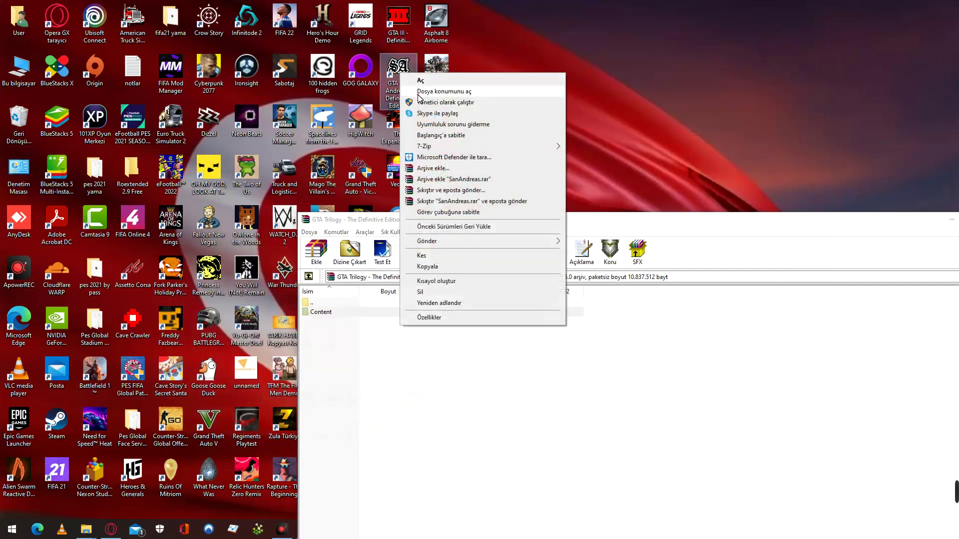
click(418, 91)
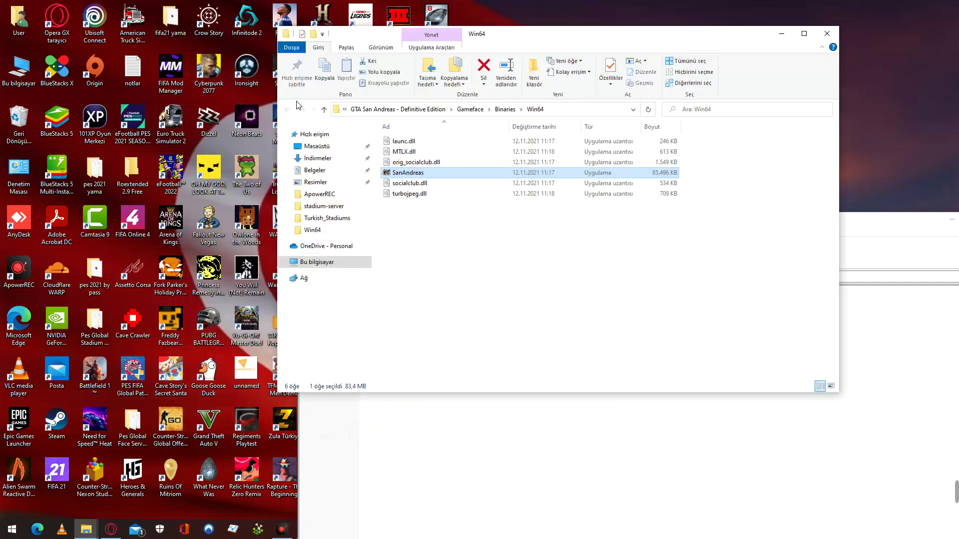
click(325, 109)
click(325, 109)
click(325, 109)
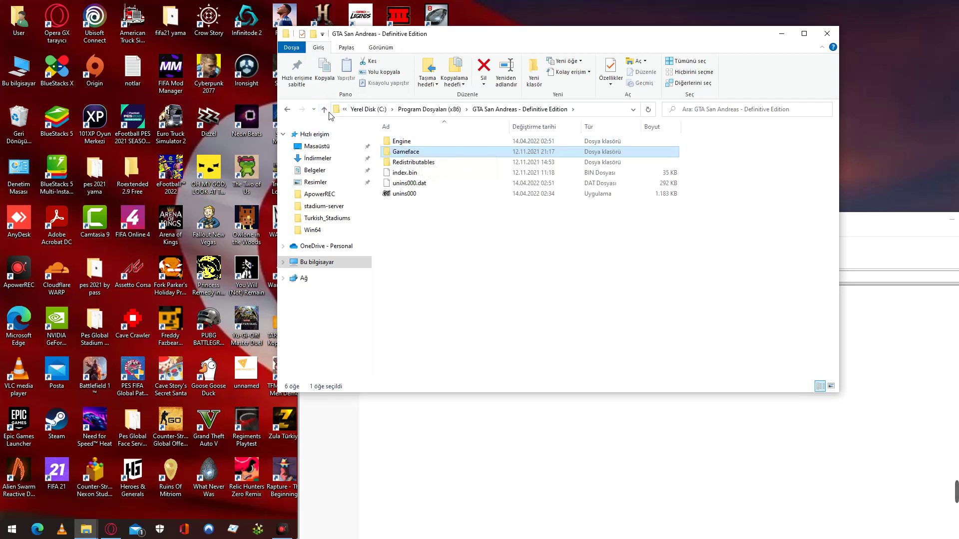
double_click(421, 151)
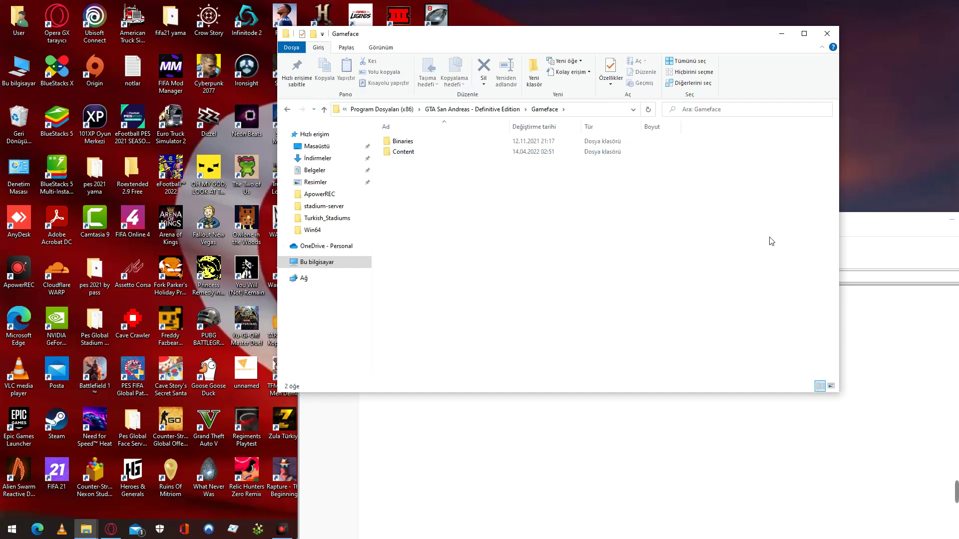
Copy Content from WinRAR into Gameface, granting administrator permission for all items, then close Explorer.
click(894, 227)
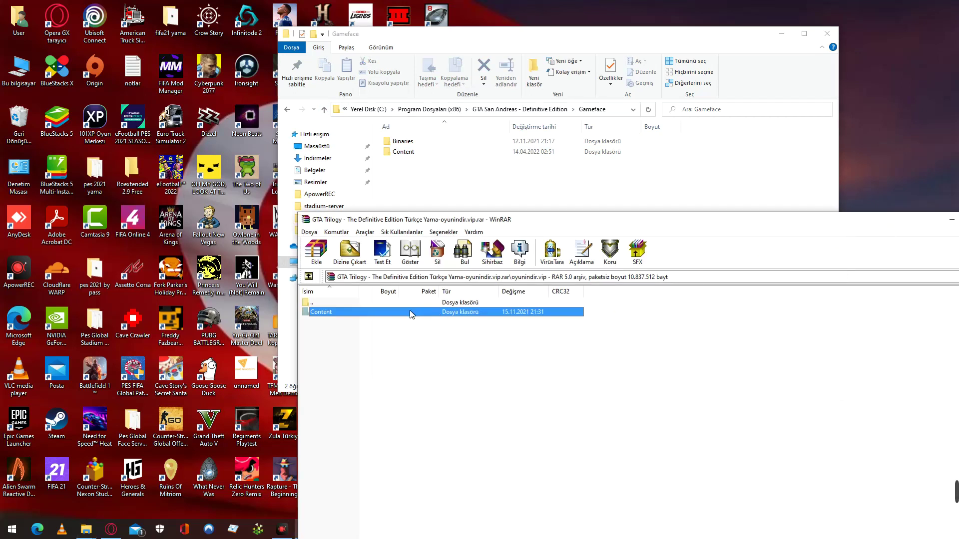
drag(410, 313, 443, 184)
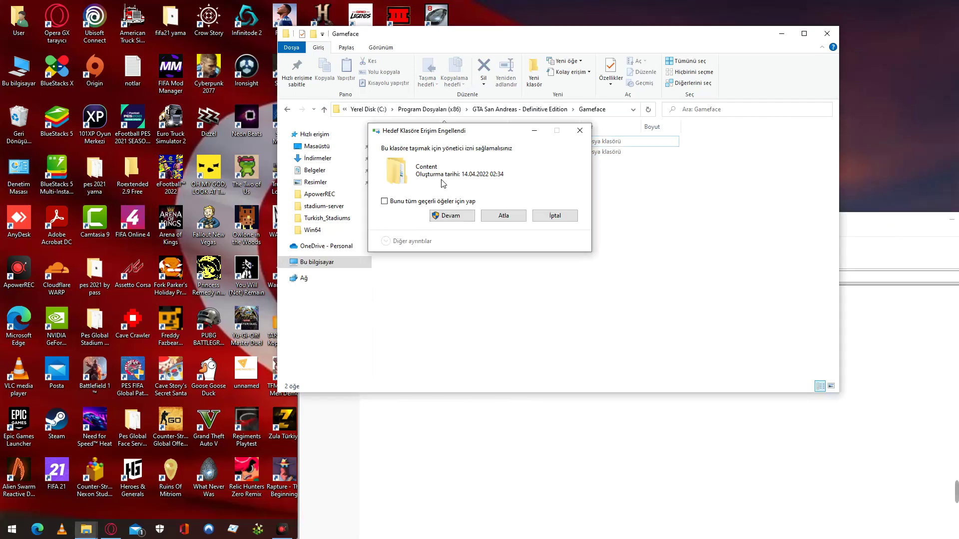
click(457, 215)
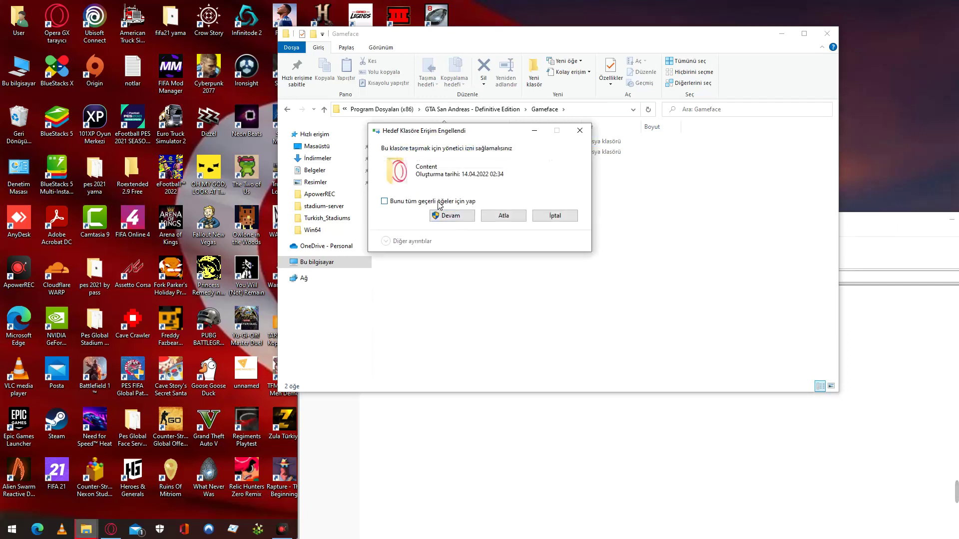
click(439, 201)
click(449, 215)
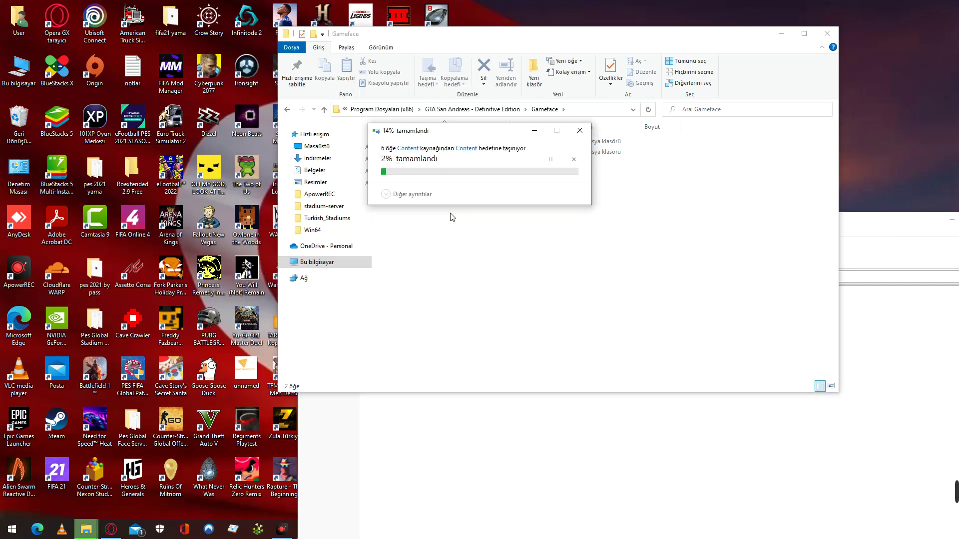
click(827, 31)
drag(849, 205, 533, 222)
click(704, 216)
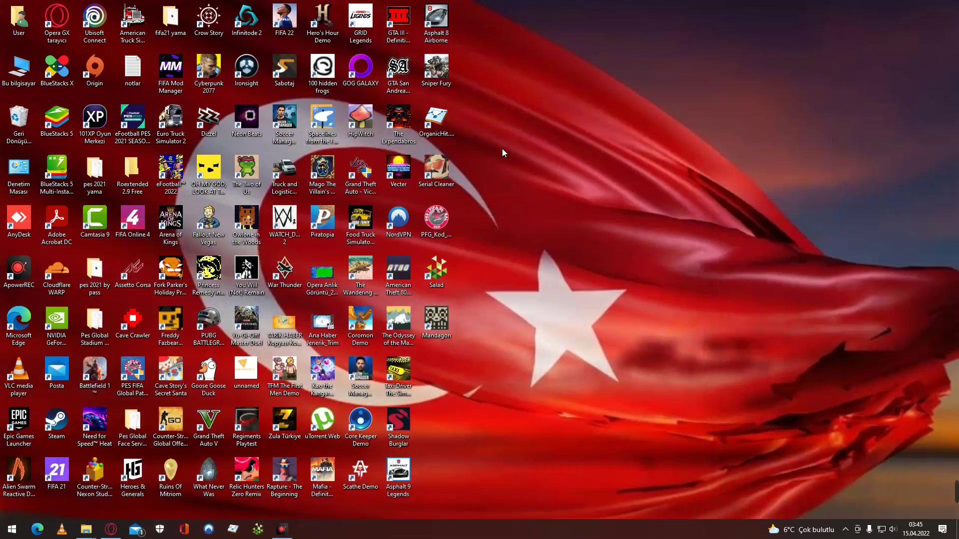
double_click(398, 71)
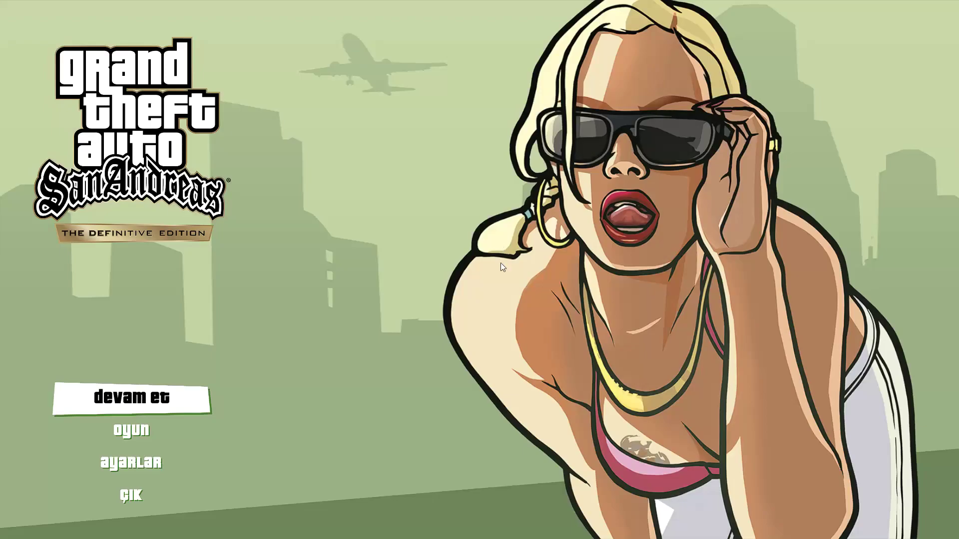
click(129, 495)
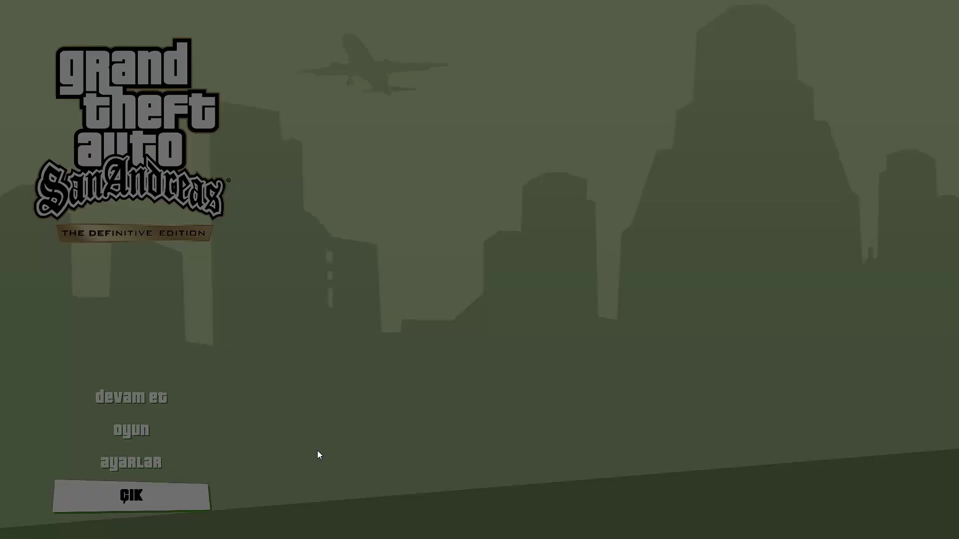